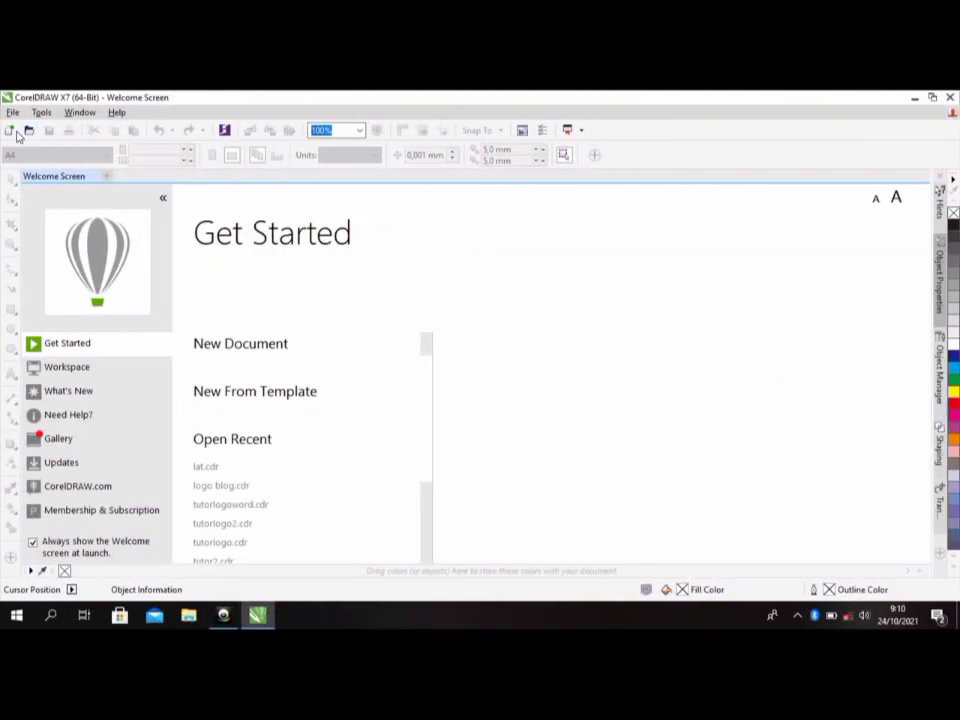
- Start a new document and name it latihan
click(9, 131)
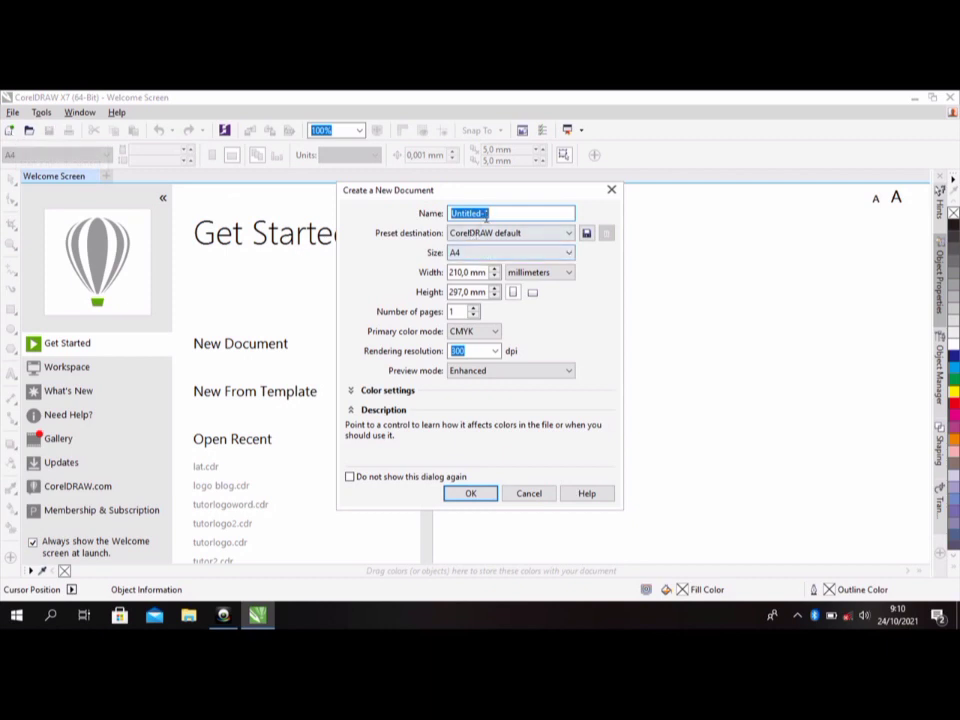
click(492, 213)
drag(492, 213, 440, 216)
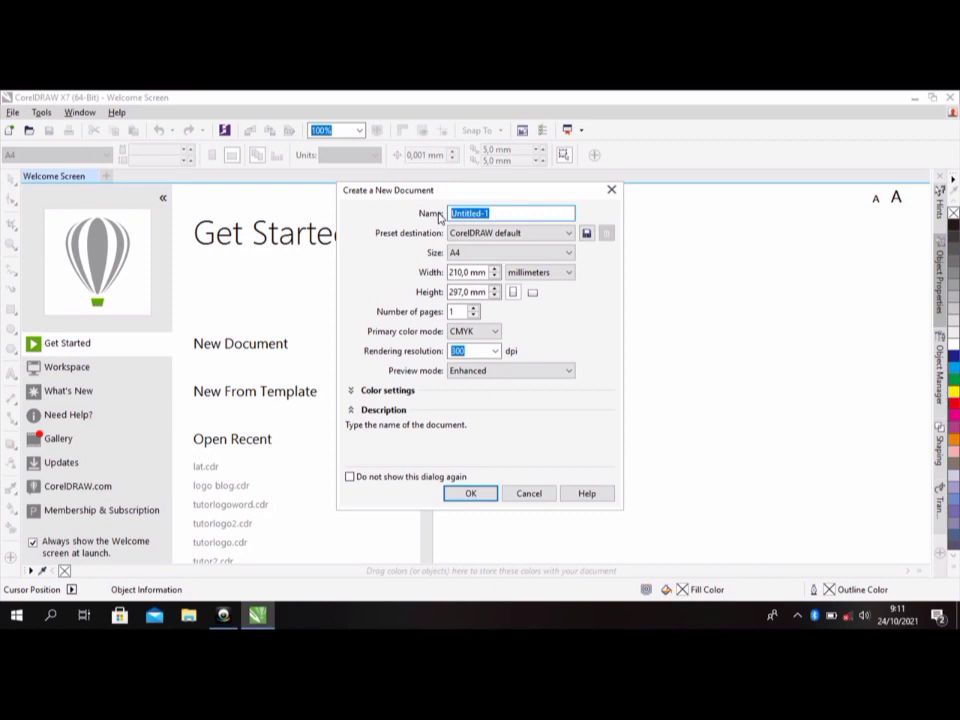
text(latihan)
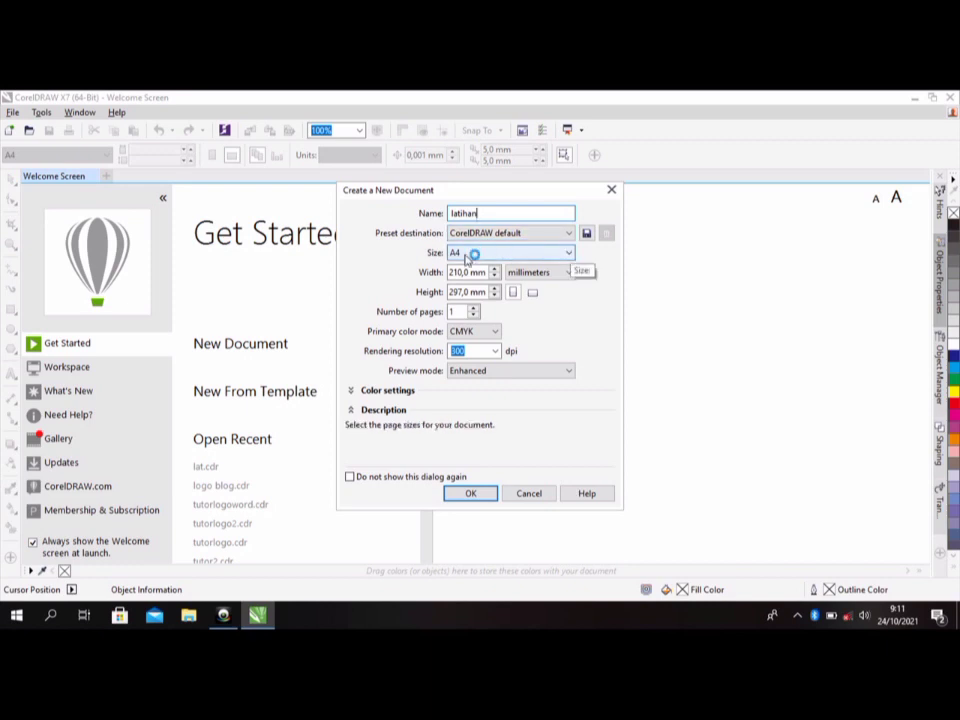
- Keep the A4 page size, set the document units to centimeters and choose landscape orientation
click(570, 255)
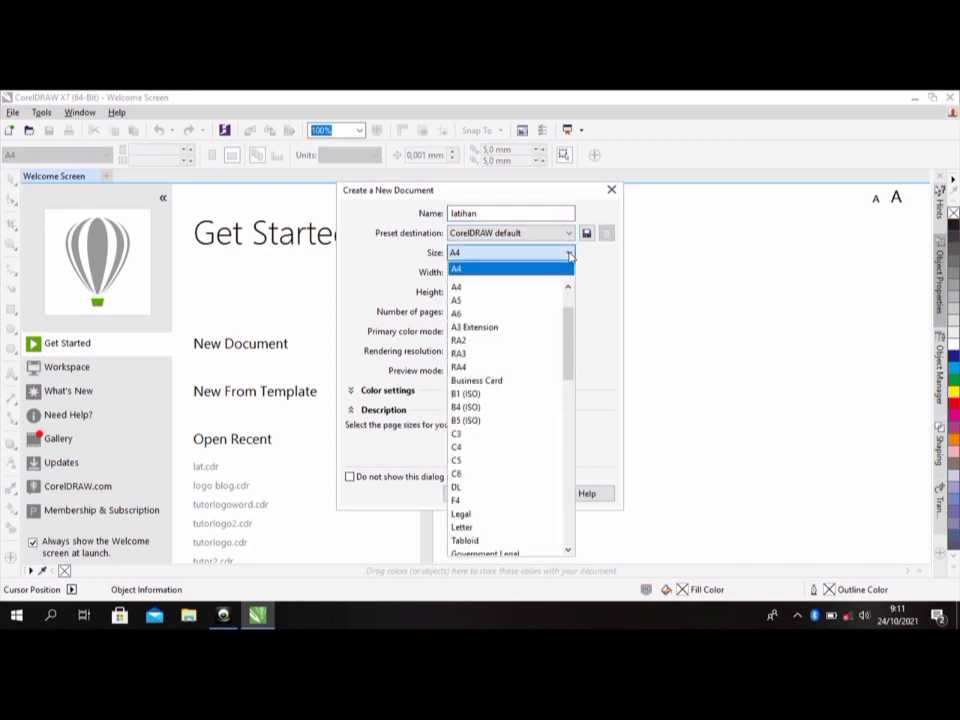
click(570, 255)
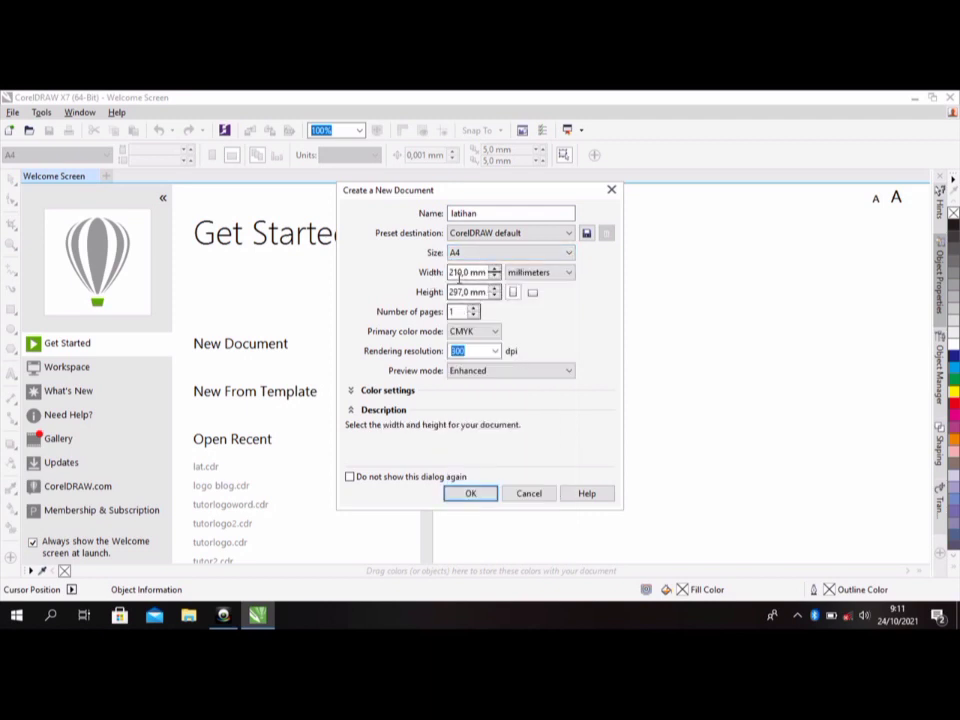
click(565, 276)
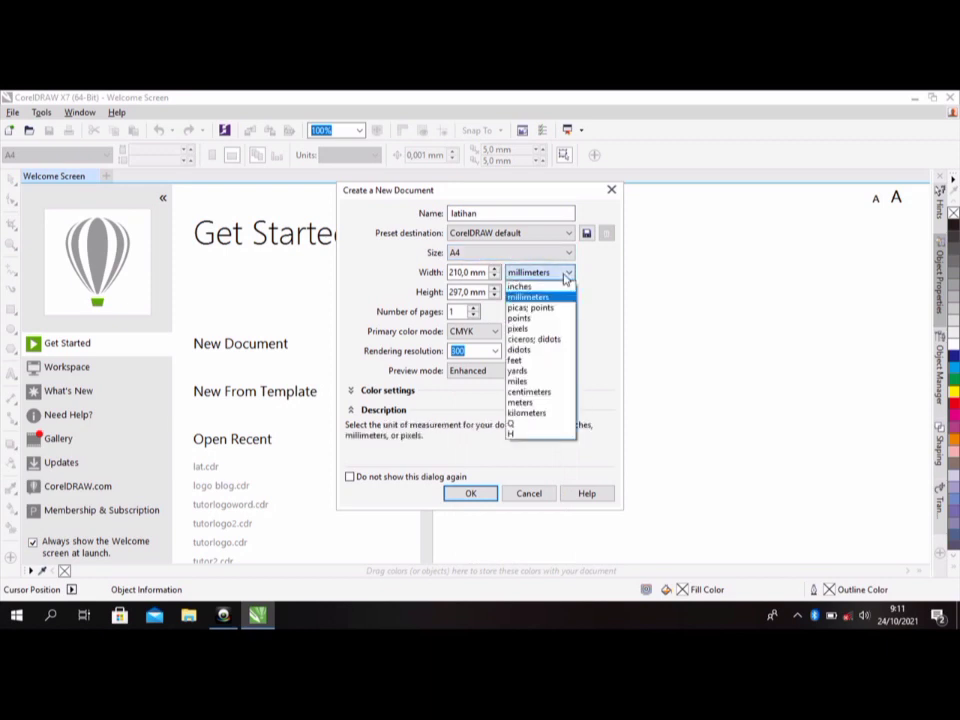
click(530, 392)
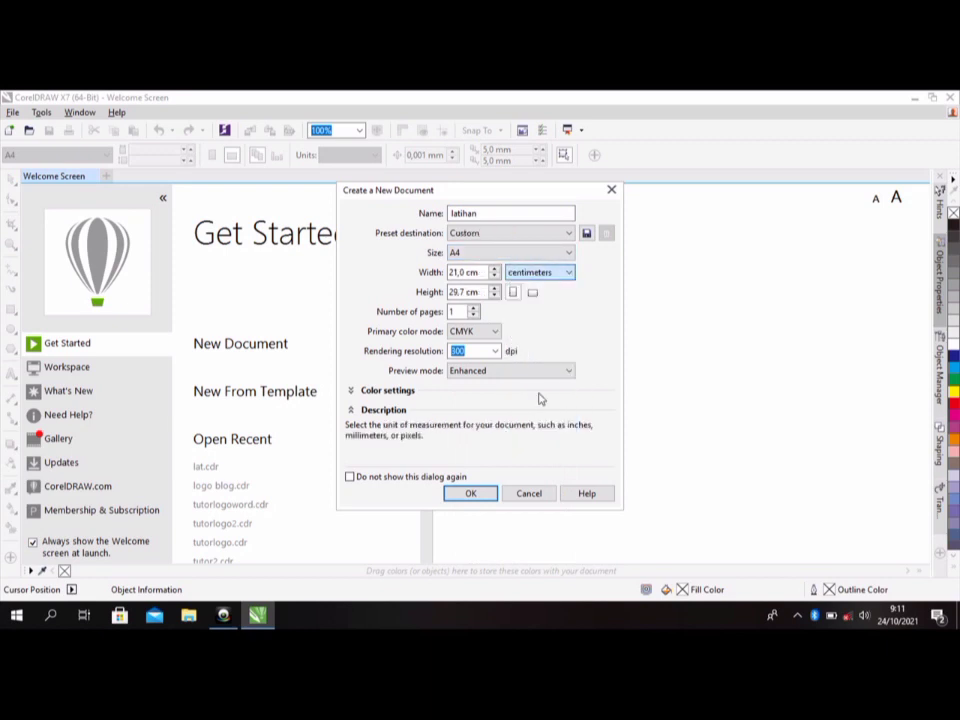
click(532, 293)
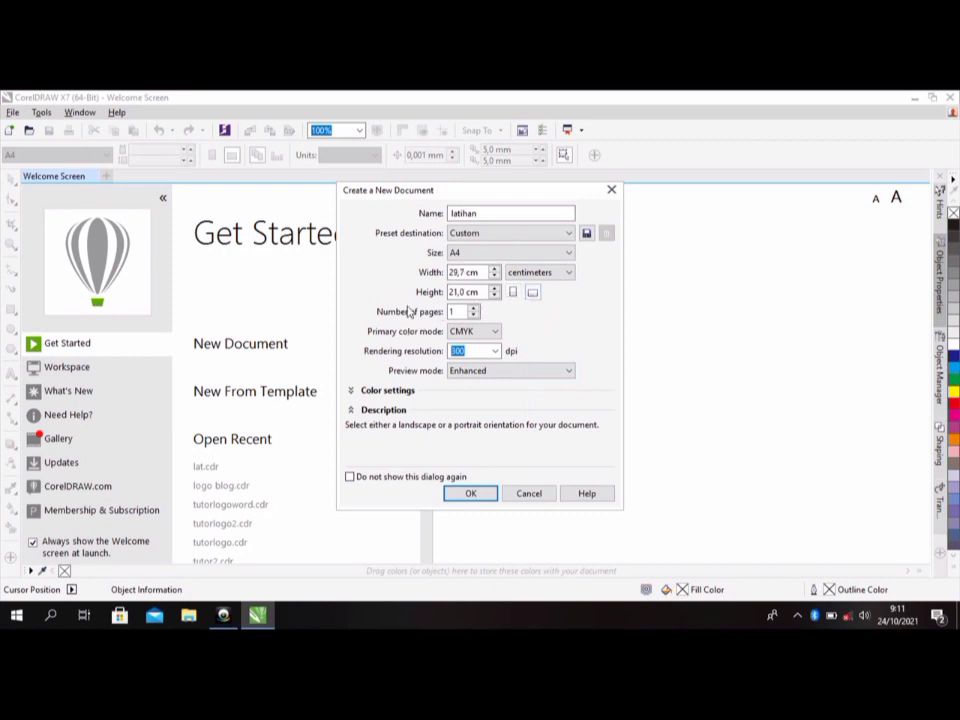
- Set the primary color mode to RGB and create the document
click(494, 334)
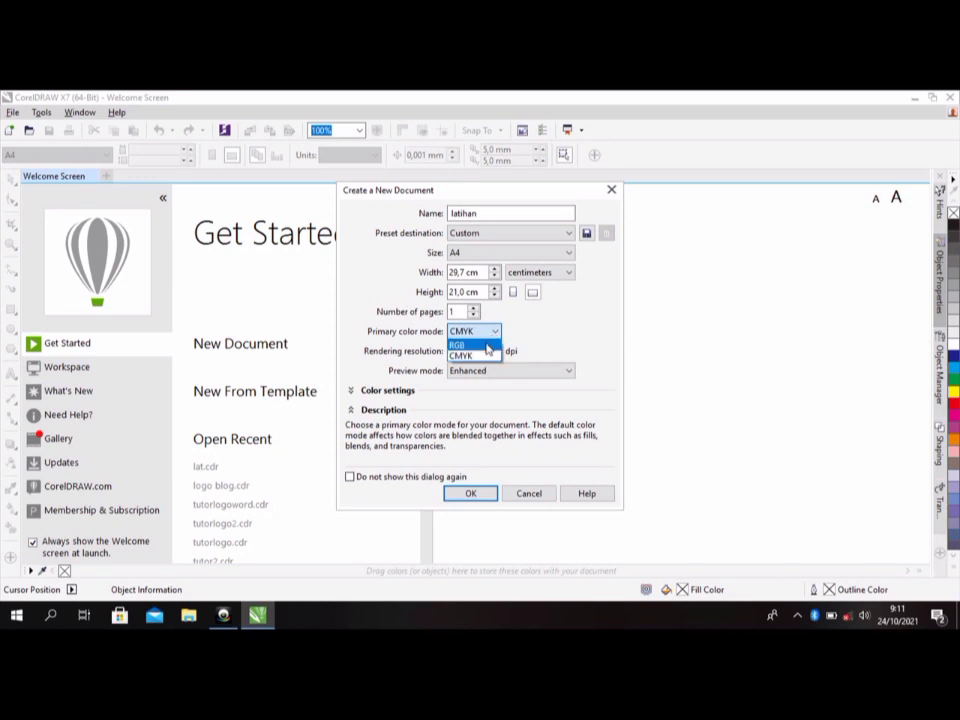
click(487, 347)
click(497, 332)
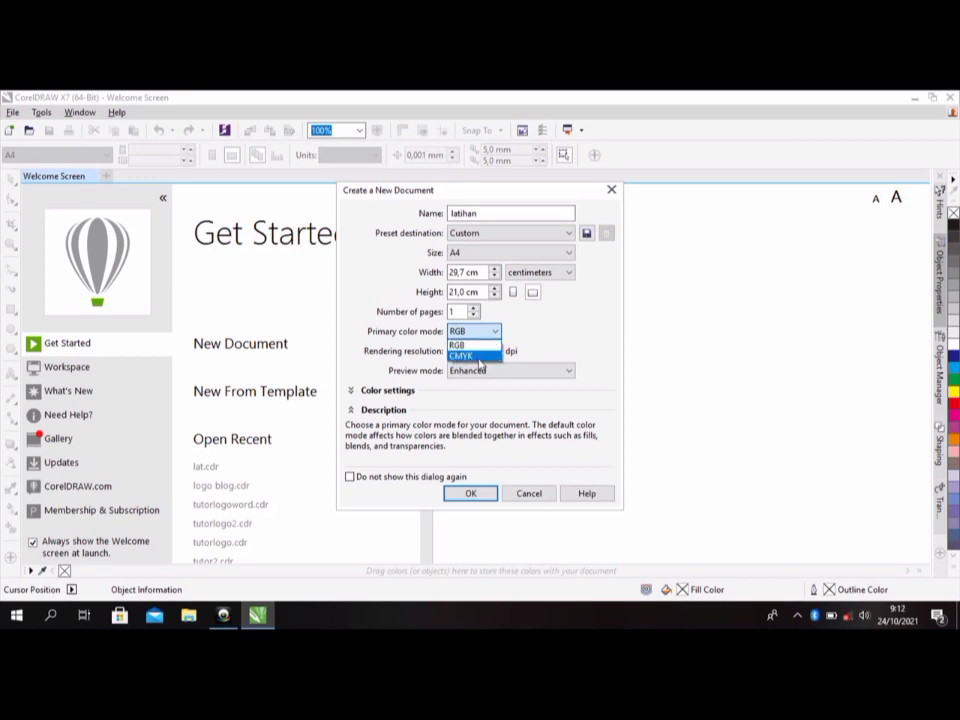
click(475, 494)
click(476, 493)
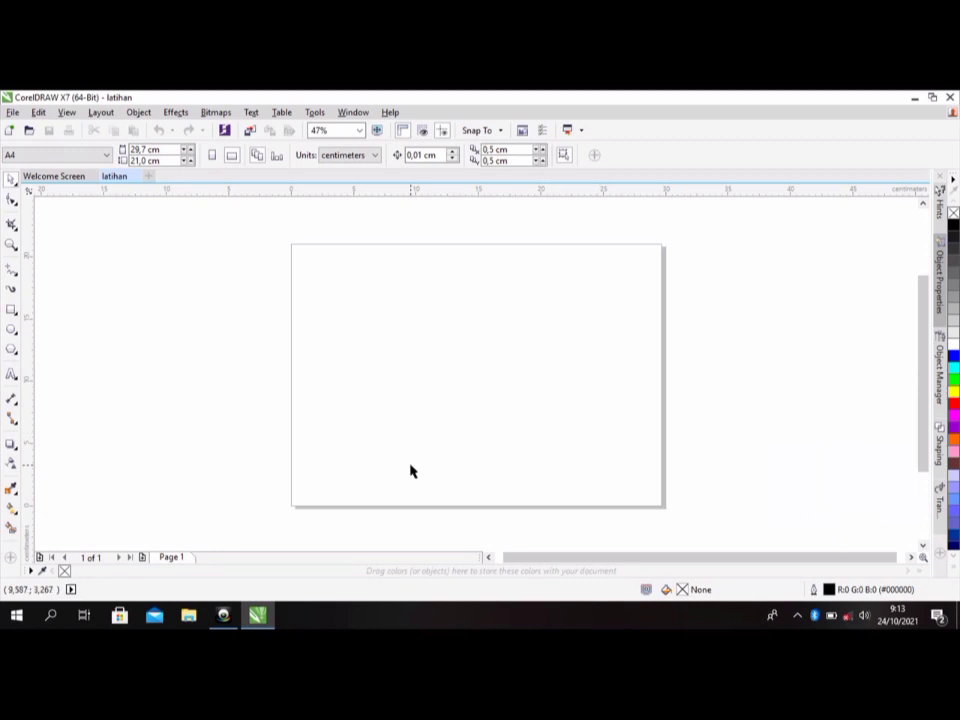
mouse_move(224, 619)
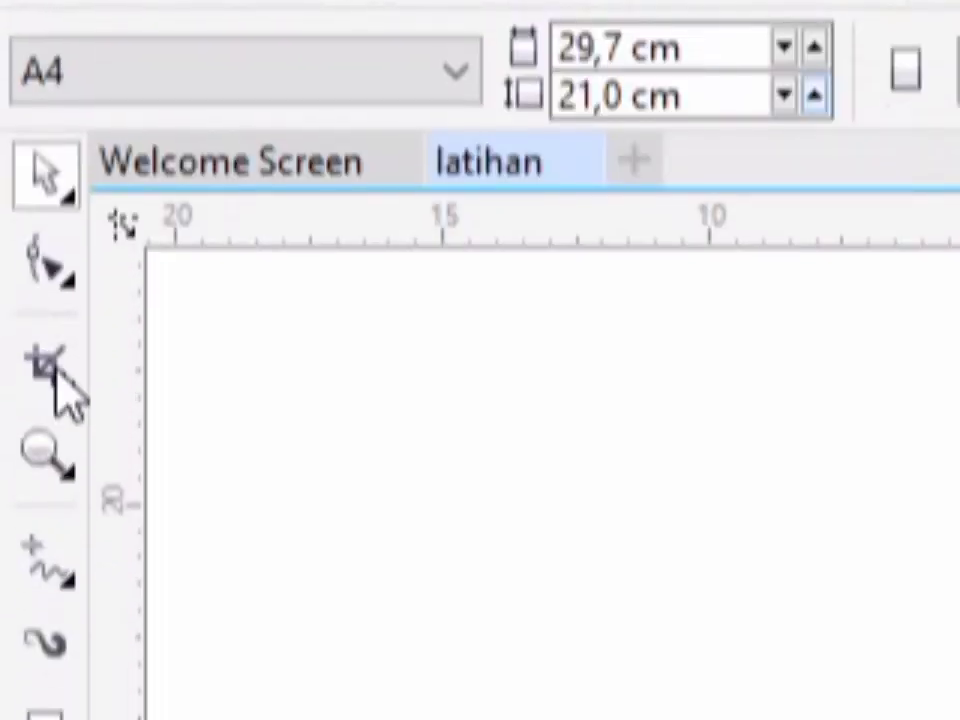
click(50, 370)
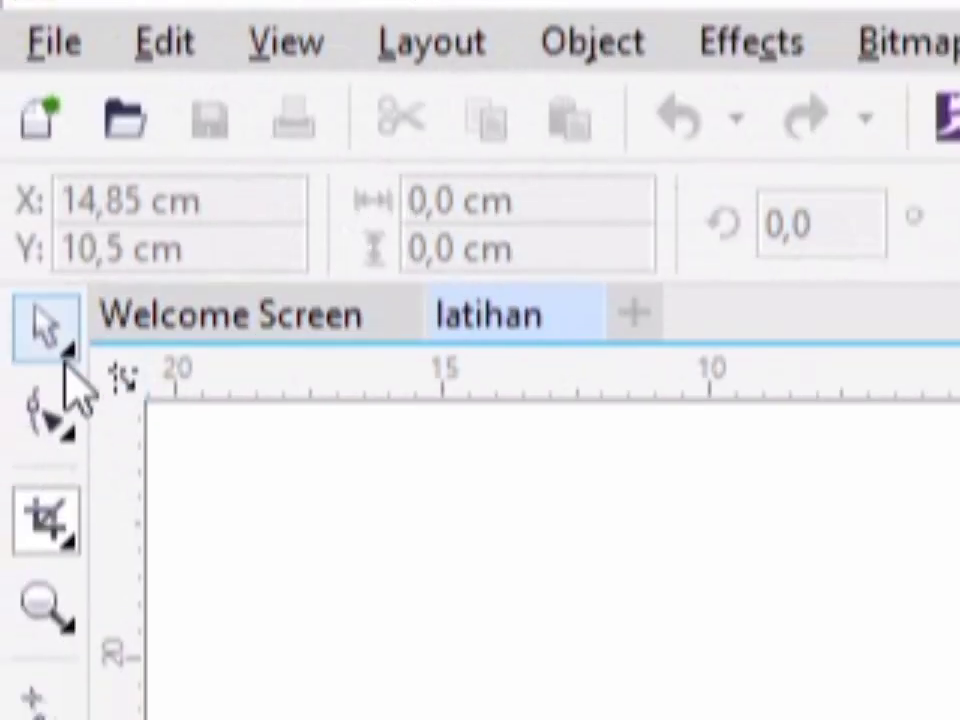
click(45, 395)
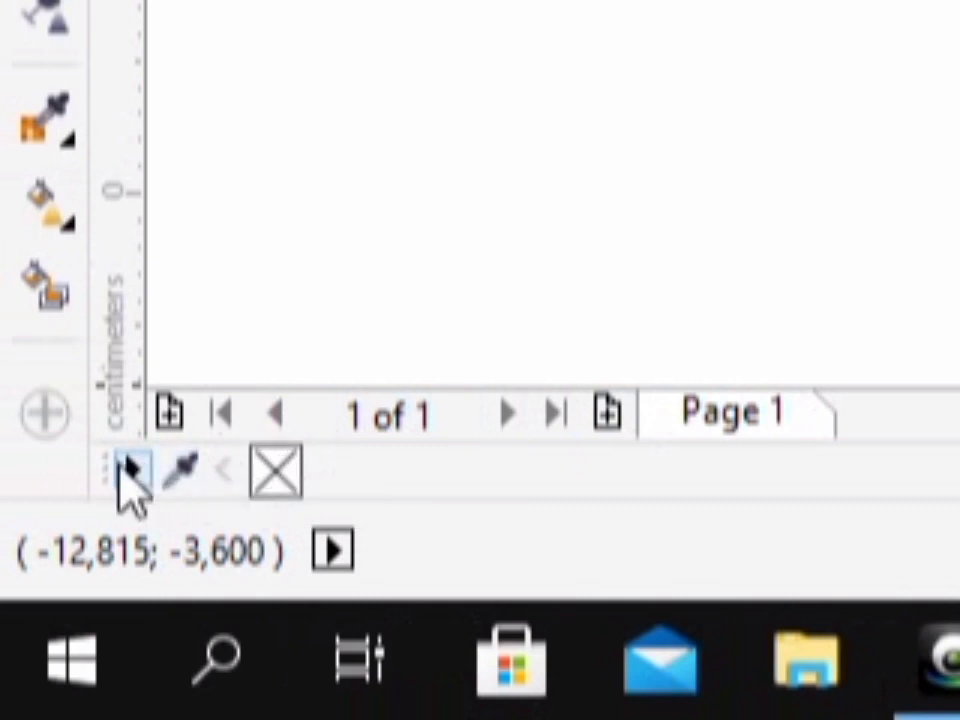
click(180, 468)
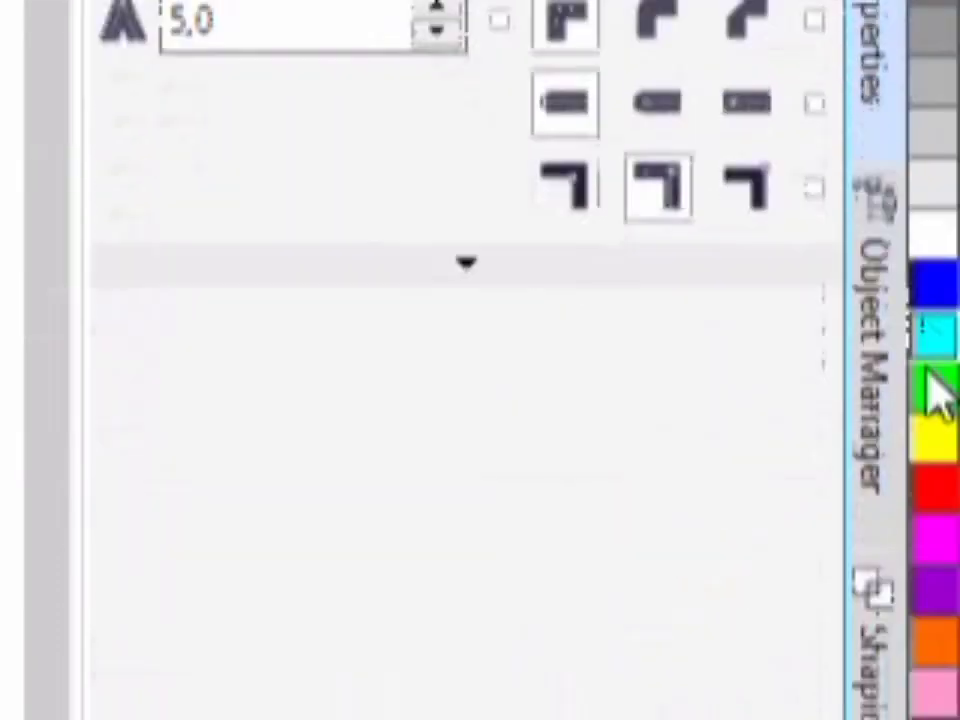
click(880, 390)
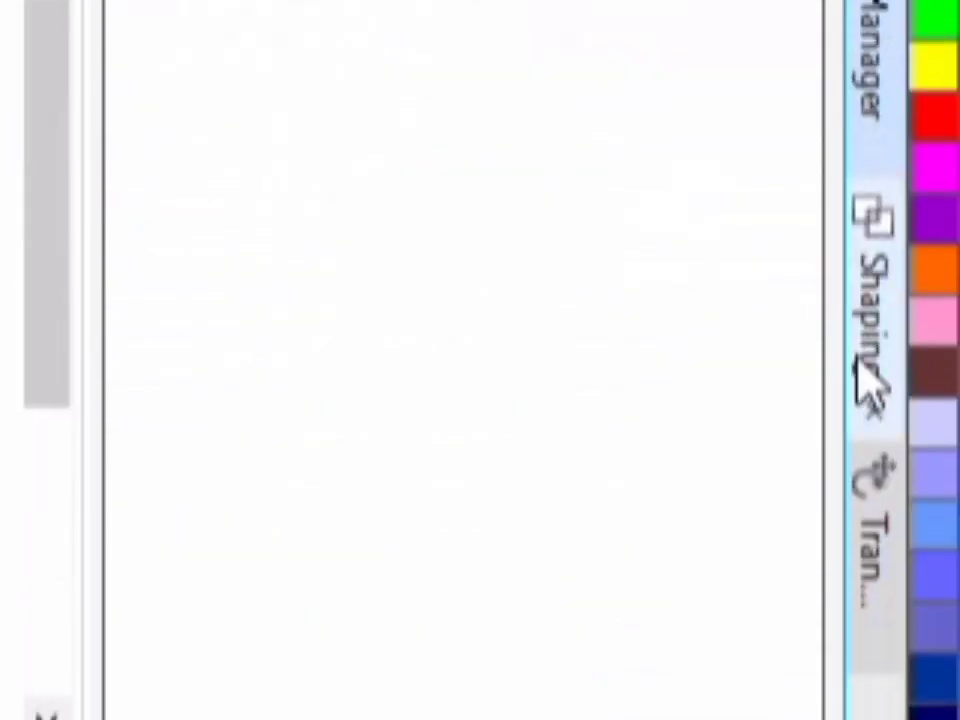
click(868, 380)
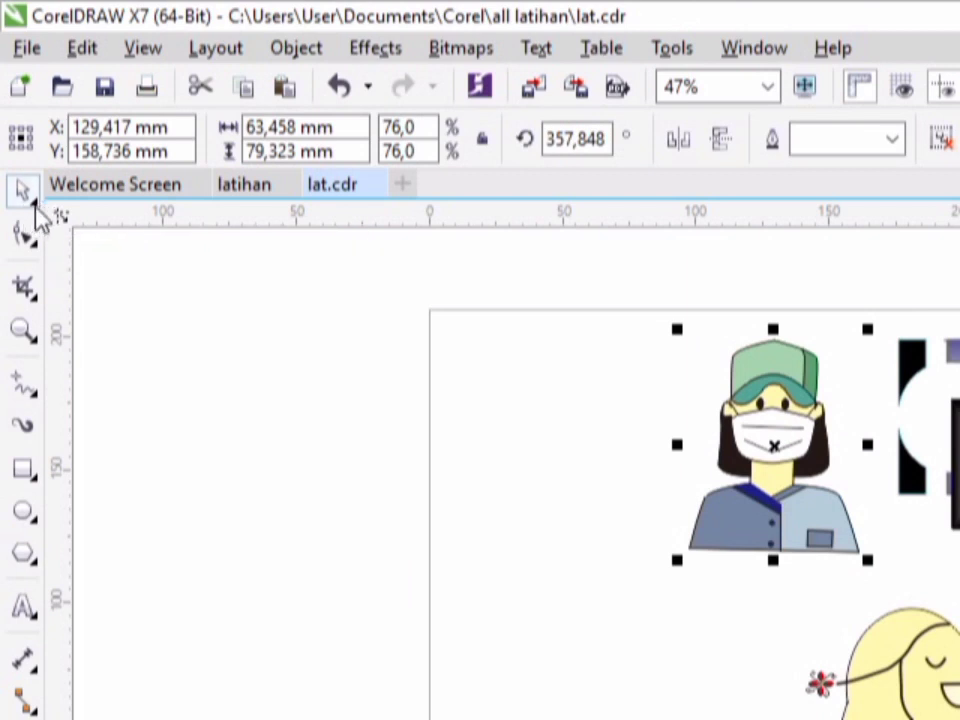
- Using the Pick tool, select the figure wearing a face mask and scale it proportionally to about 61.7%
click(38, 208)
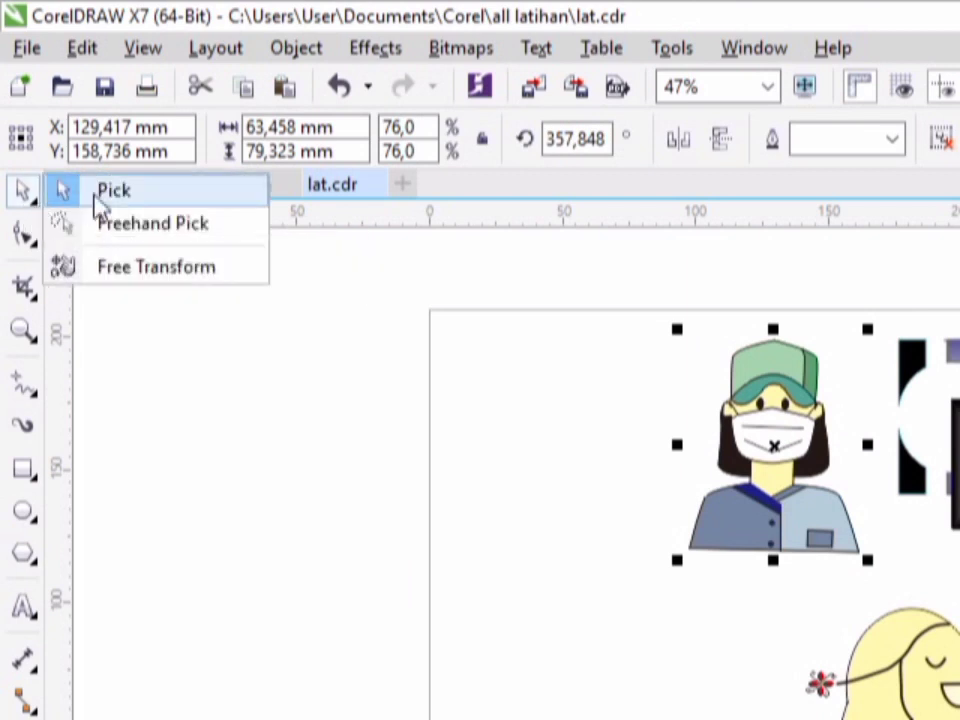
click(165, 198)
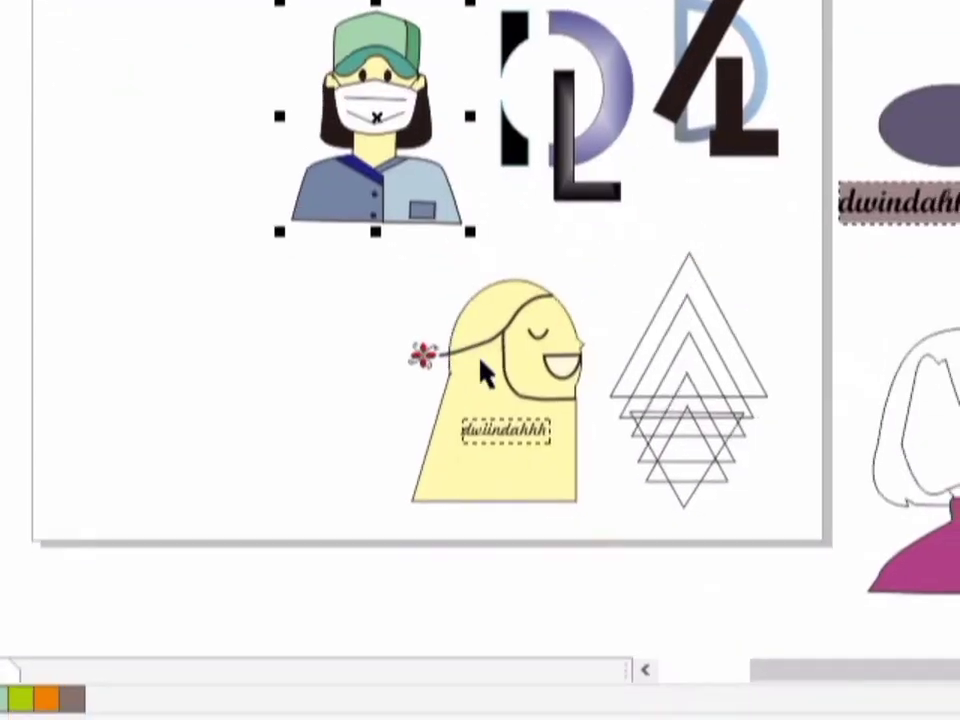
click(596, 578)
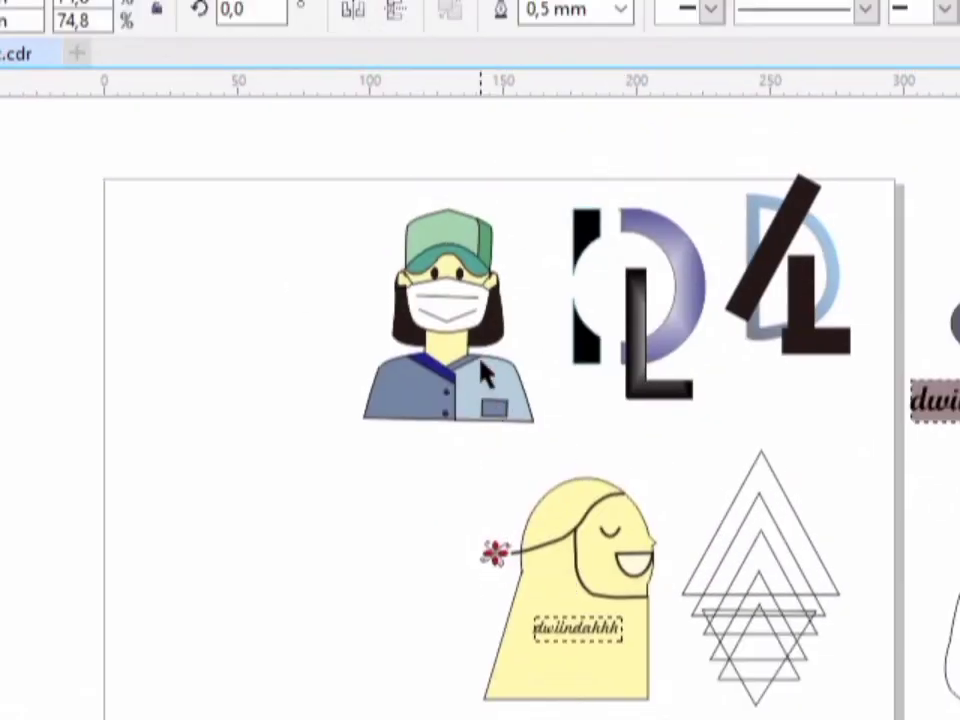
click(420, 170)
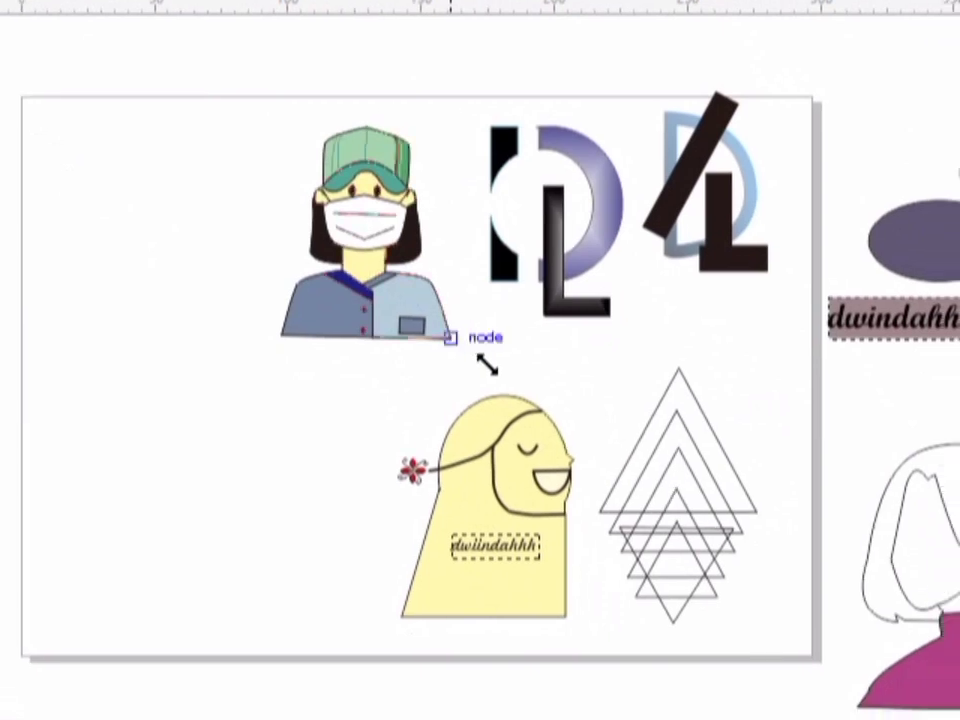
drag(480, 362, 428, 297)
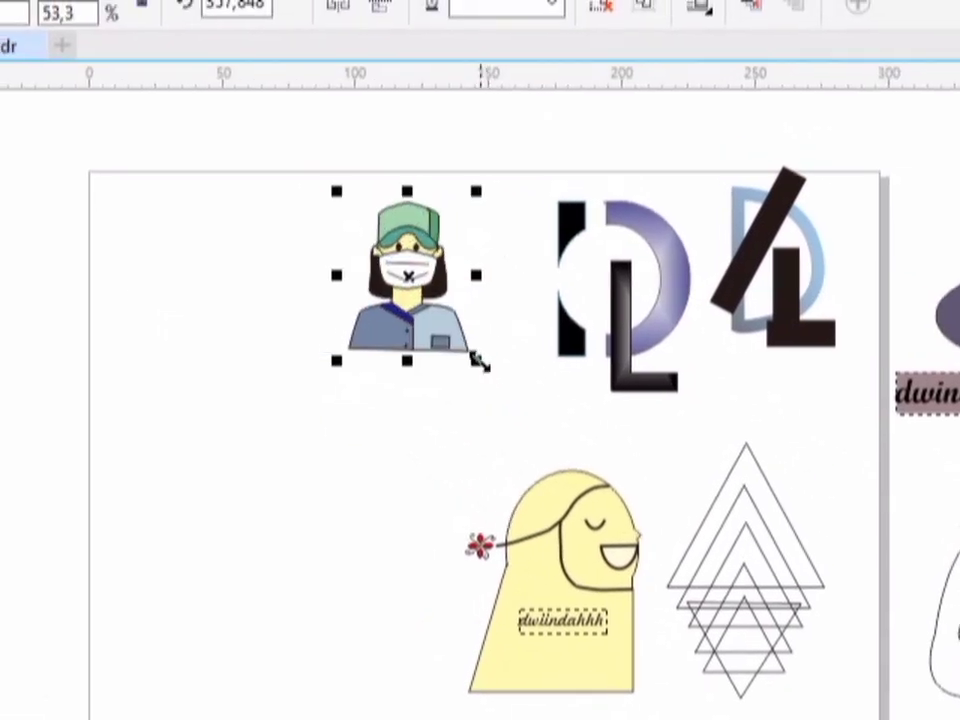
drag(467, 352, 488, 376)
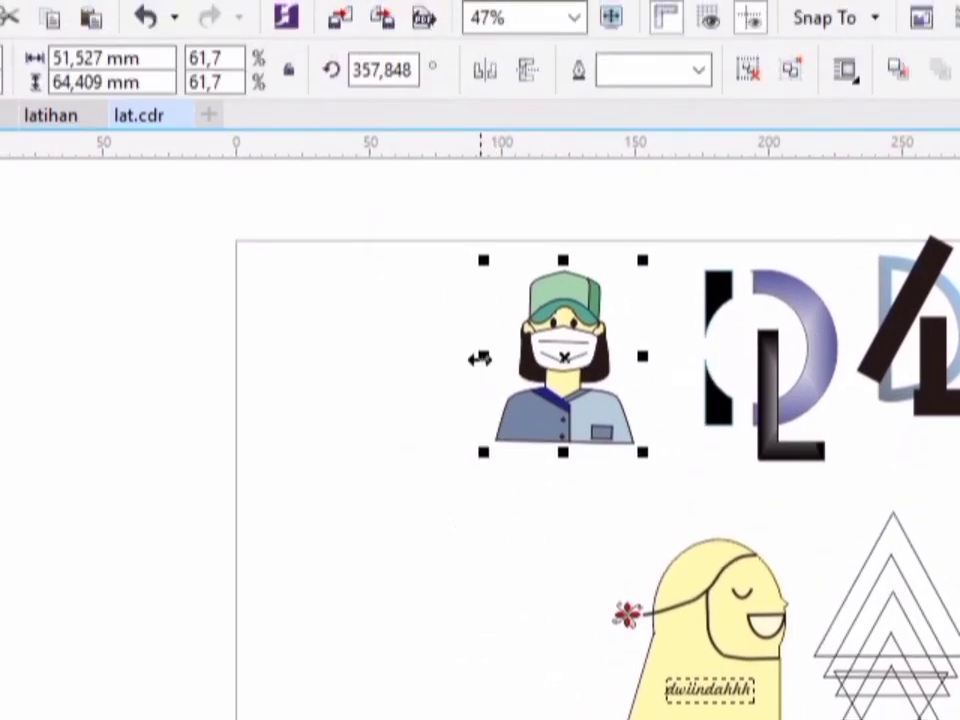
- Try stretching the masked figure horizontally to about 78.1% with its height kept at 61.7%, and undo the stretch
drag(483, 262, 426, 272)
drag(487, 374, 460, 360)
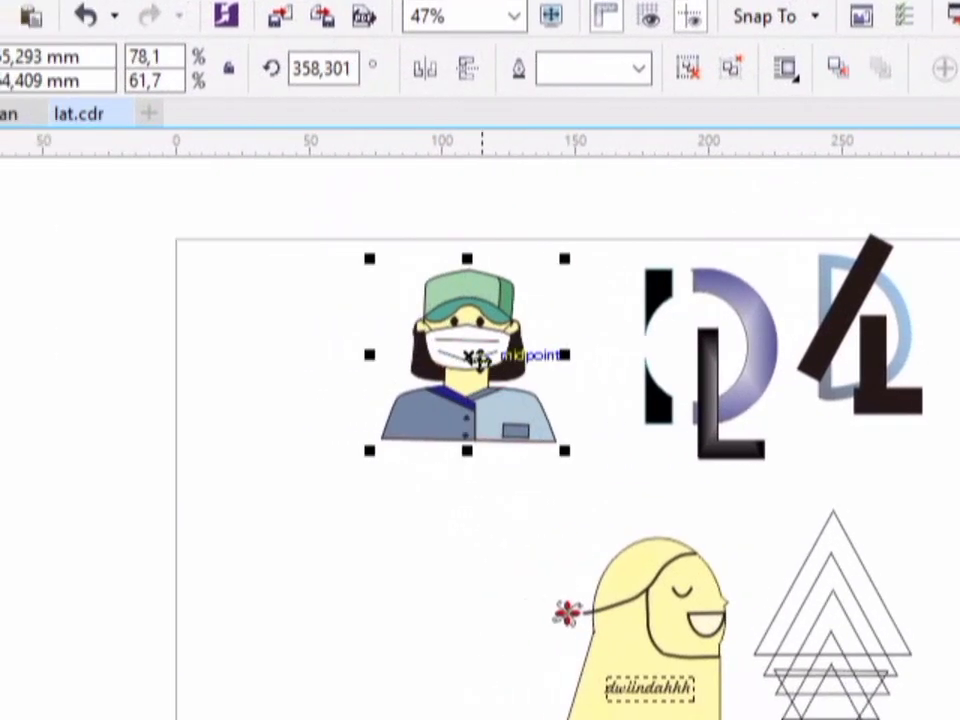
key(ctrl+z)
key(ctrl+z)
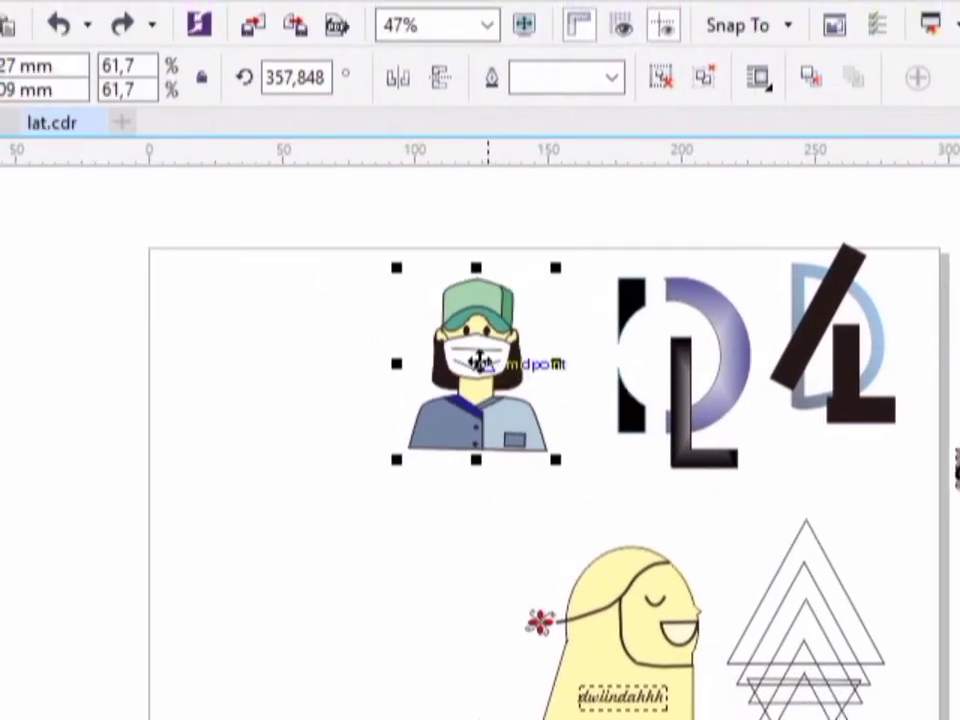
- Try rotating the masked figure freely about its centre until it is nearly upside down, and undo the rotations
click(480, 362)
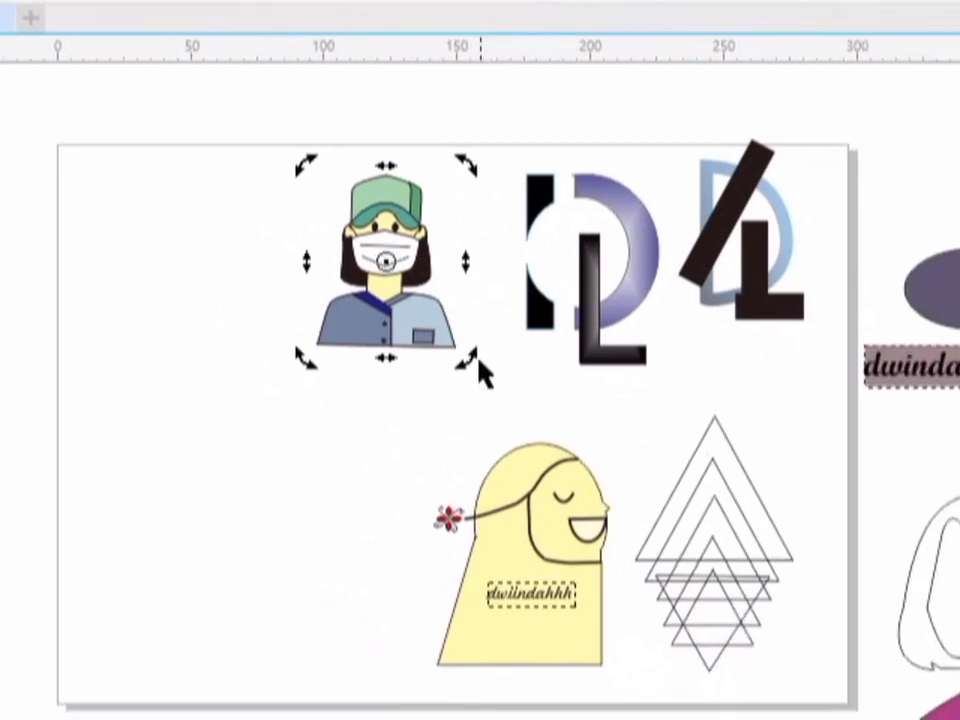
drag(562, 464, 535, 470)
drag(472, 363, 354, 297)
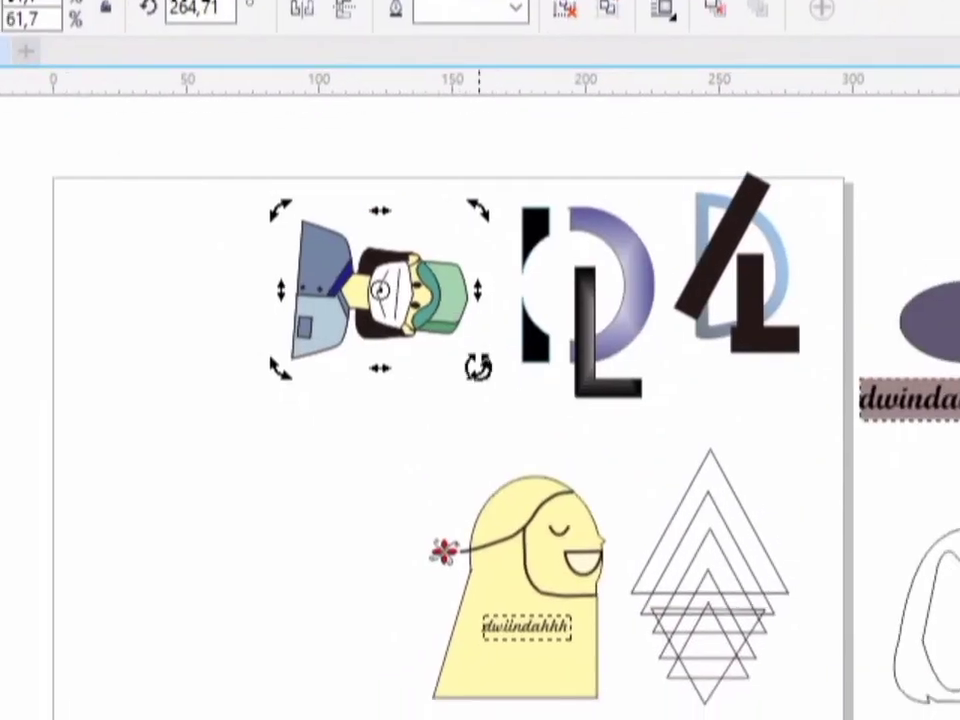
drag(629, 398, 499, 427)
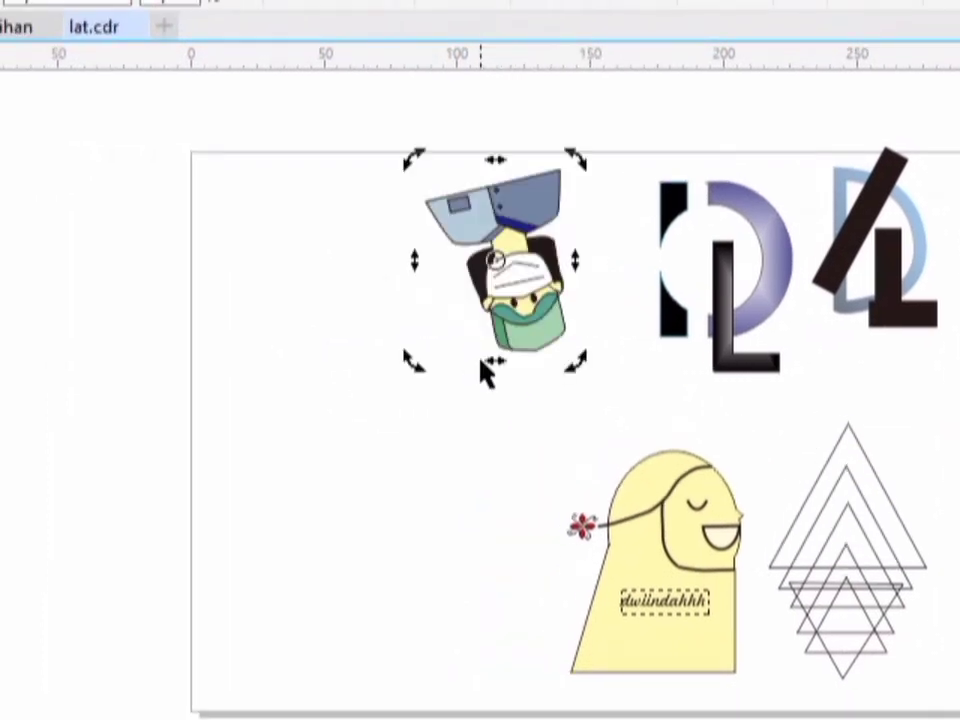
click(471, 267)
key(ctrl+z)
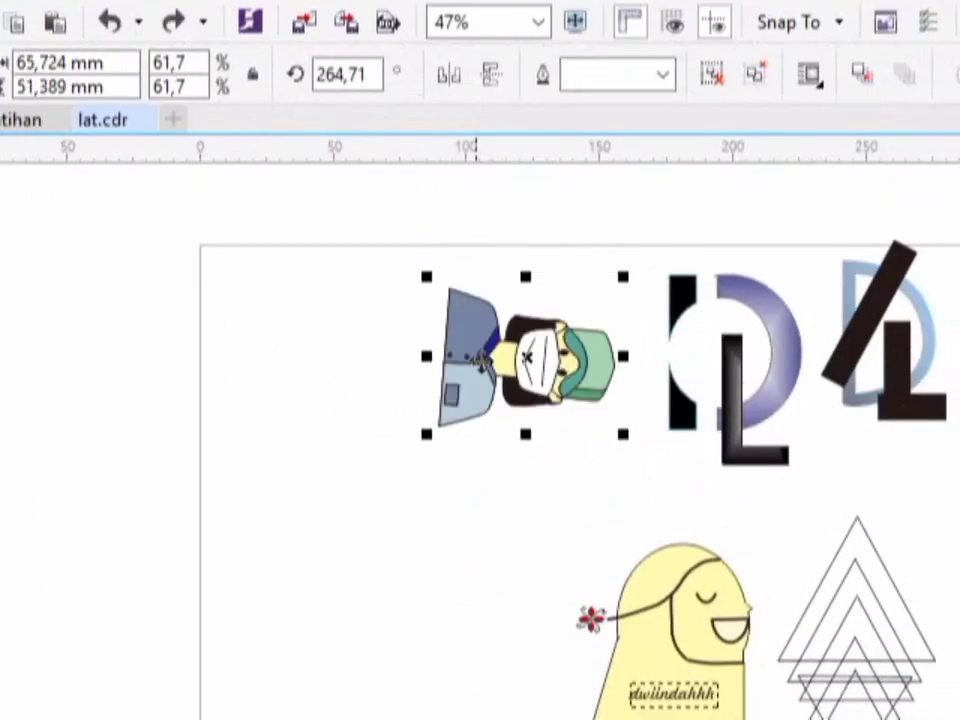
key(ctrl+z)
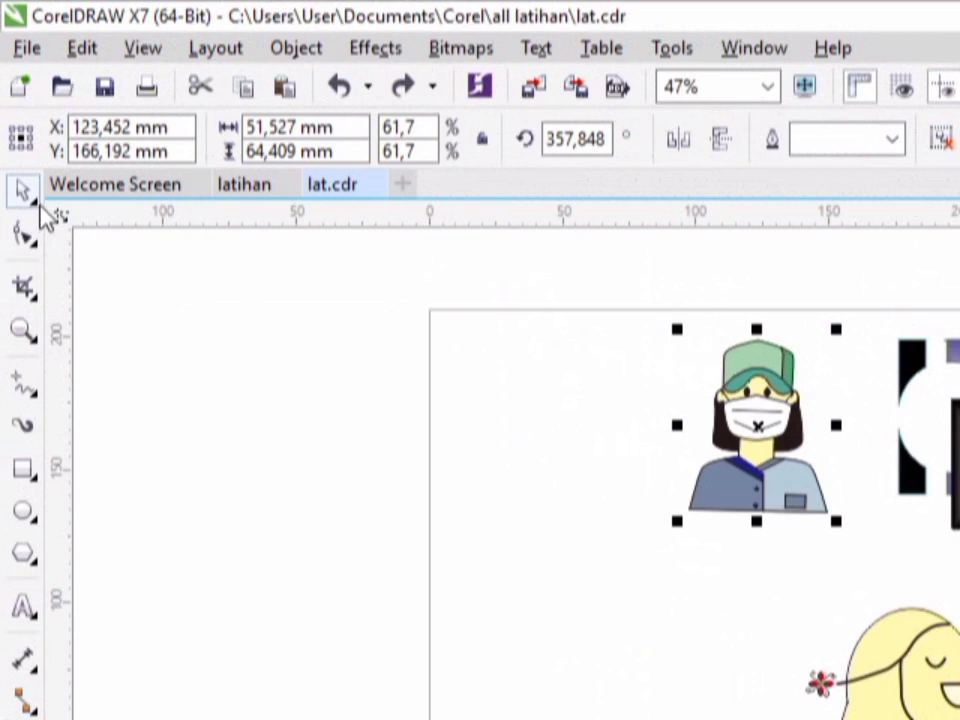
- Use the Freehand Pick tool to select the leftmost small pink ellipses by drawing freeform loops around them
click(36, 203)
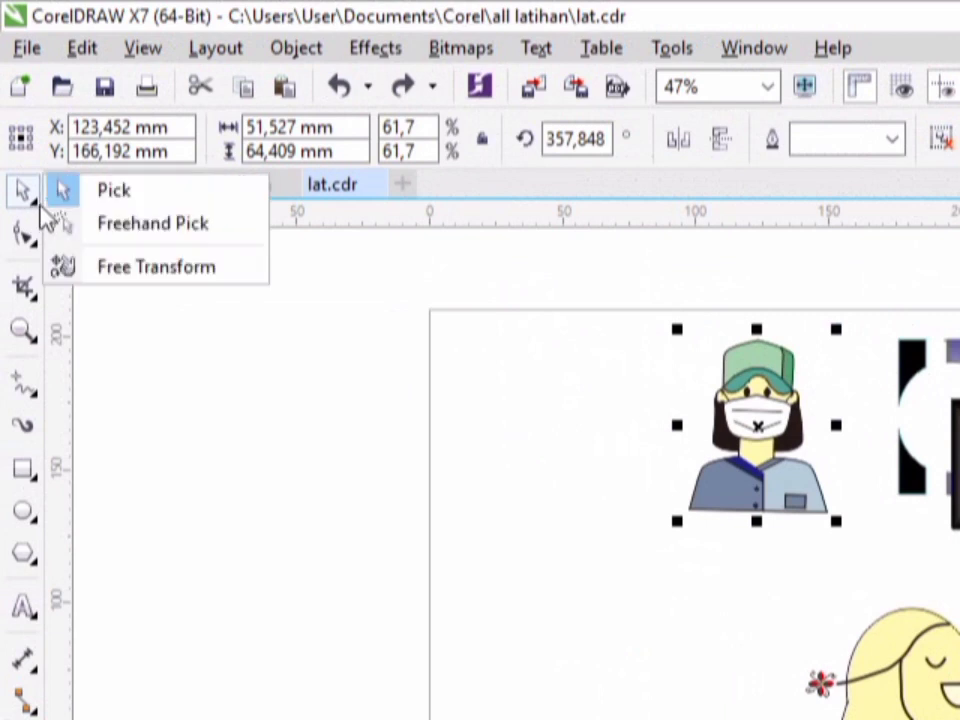
click(113, 226)
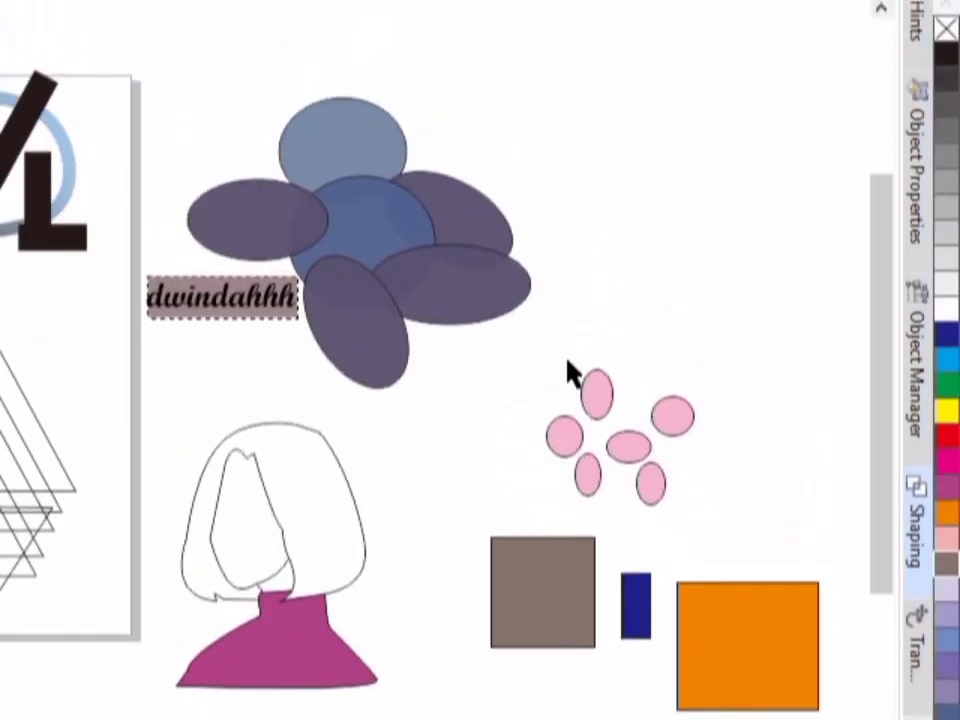
mouse_move(586, 362)
mouse_down()
mouse_move(617, 407)
mouse_move(624, 451)
mouse_move(610, 481)
mouse_up()
mouse_move(610, 381)
mouse_down()
mouse_move(583, 405)
mouse_move(553, 399)
mouse_move(533, 372)
mouse_up()
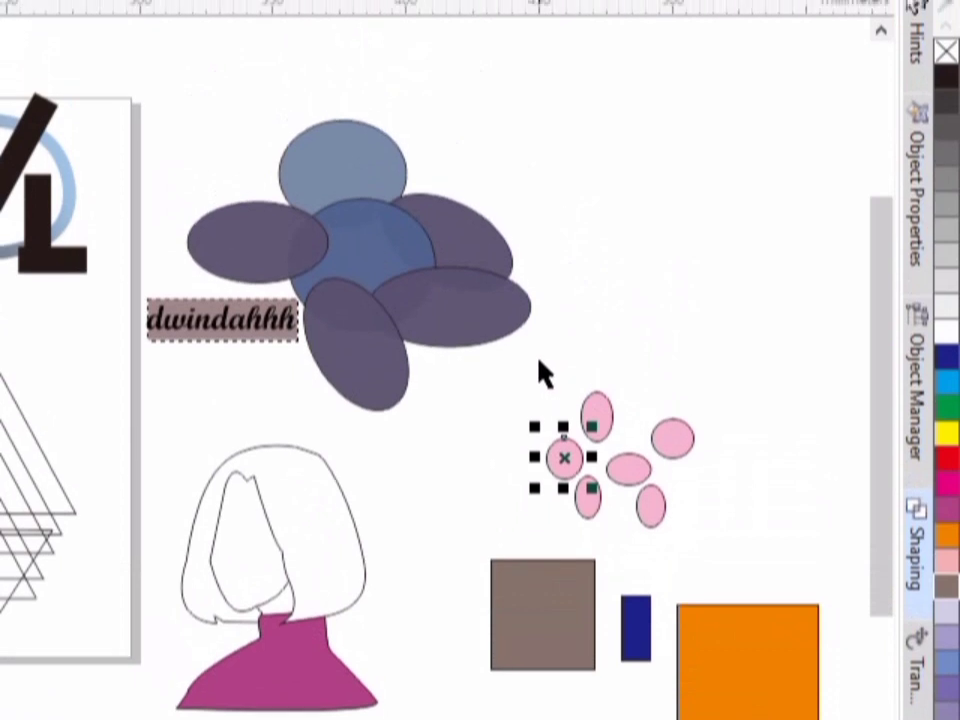
mouse_move(541, 243)
mouse_down()
mouse_move(598, 293)
mouse_move(632, 358)
mouse_move(609, 377)
mouse_move(536, 358)
mouse_move(632, 372)
mouse_move(606, 375)
mouse_move(605, 358)
mouse_up()
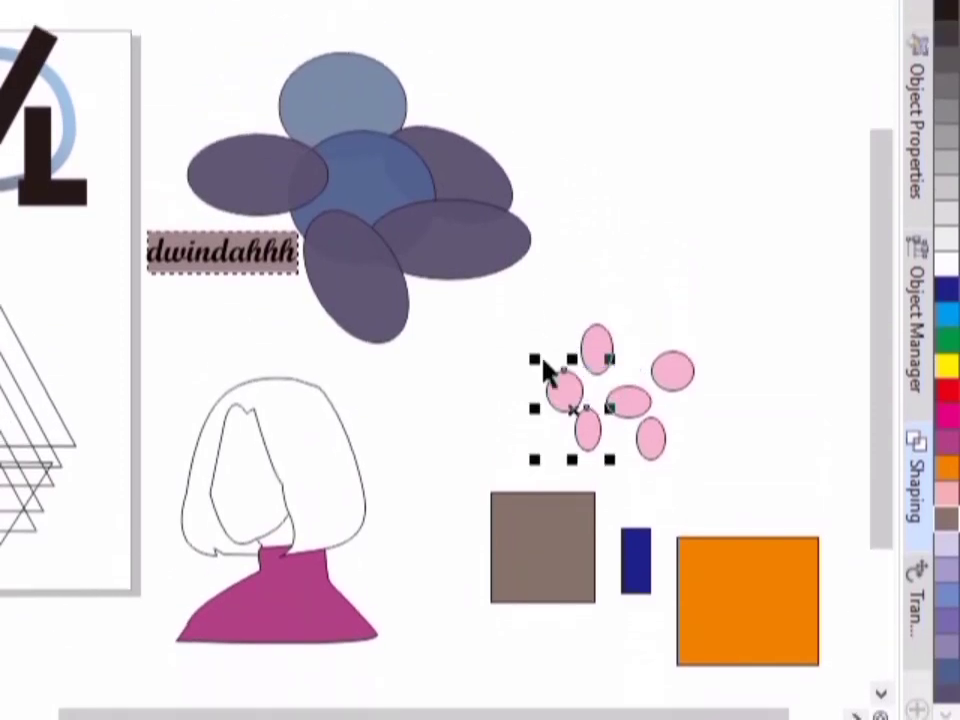
drag(547, 395, 602, 214)
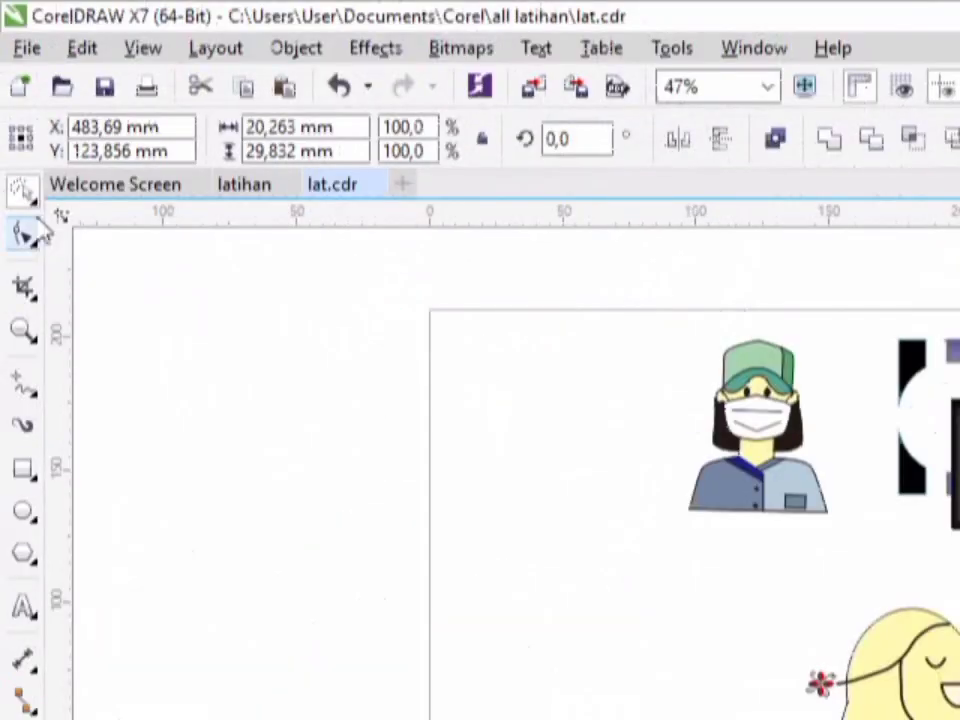
- Use Free Transform to enlarge the leftmost small pink ellipse, and scale the narrow one below the topmost to about 23.1 × 37.5 mm
click(38, 205)
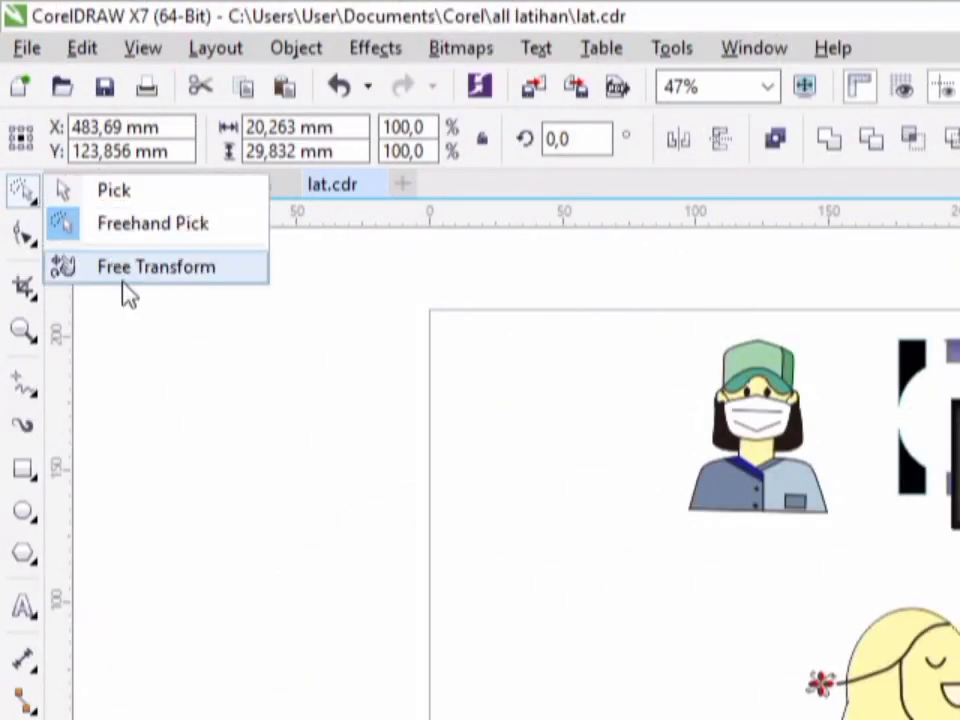
click(156, 268)
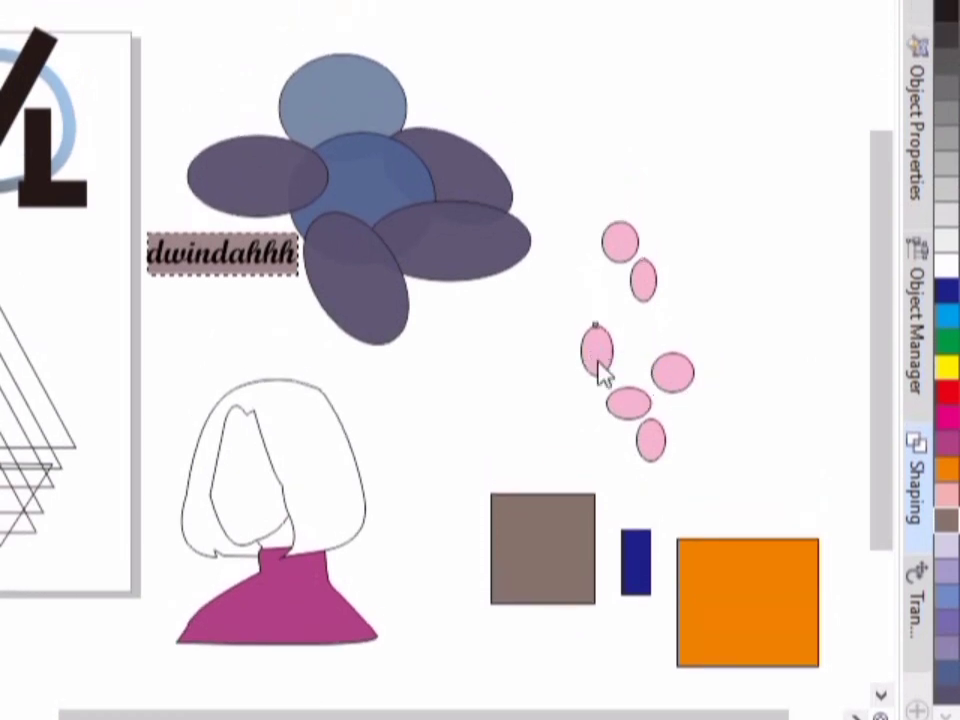
drag(596, 327, 354, 375)
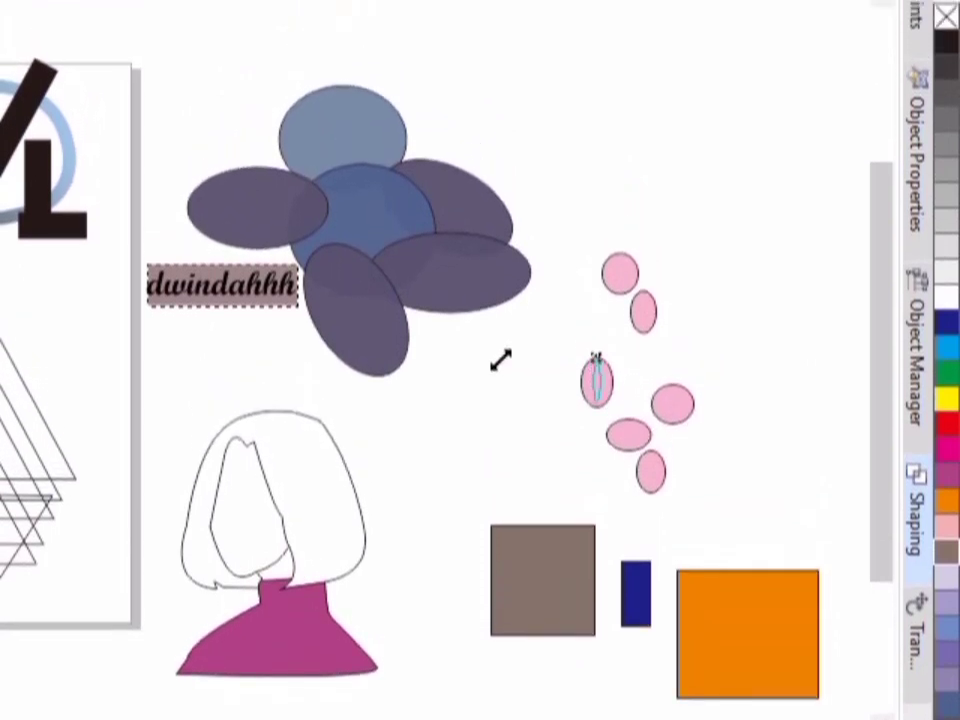
drag(480, 362, 477, 333)
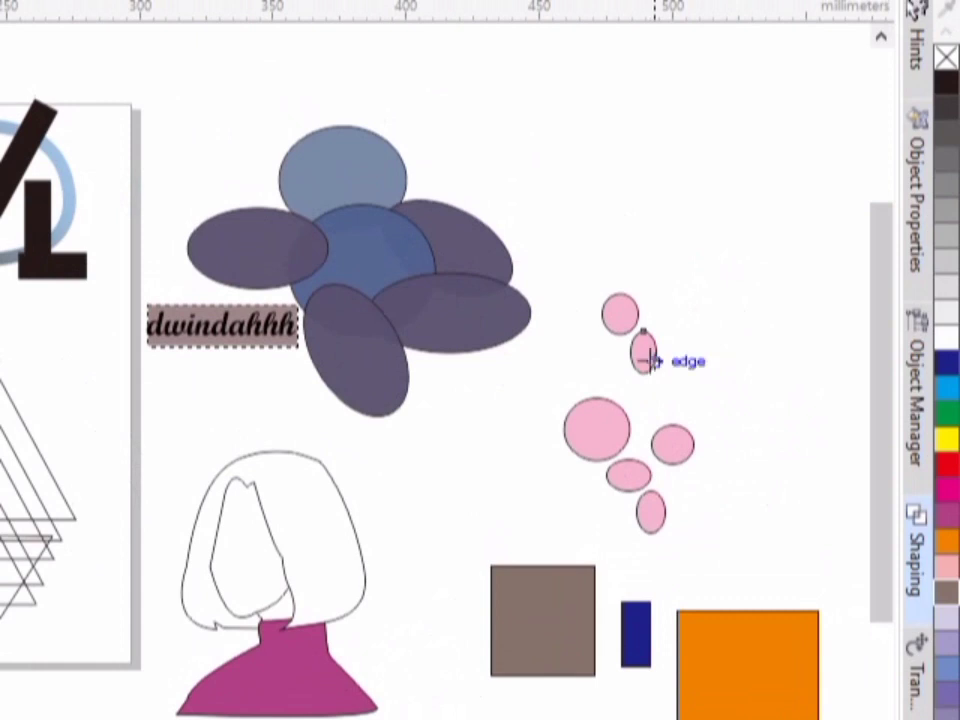
drag(652, 361, 482, 406)
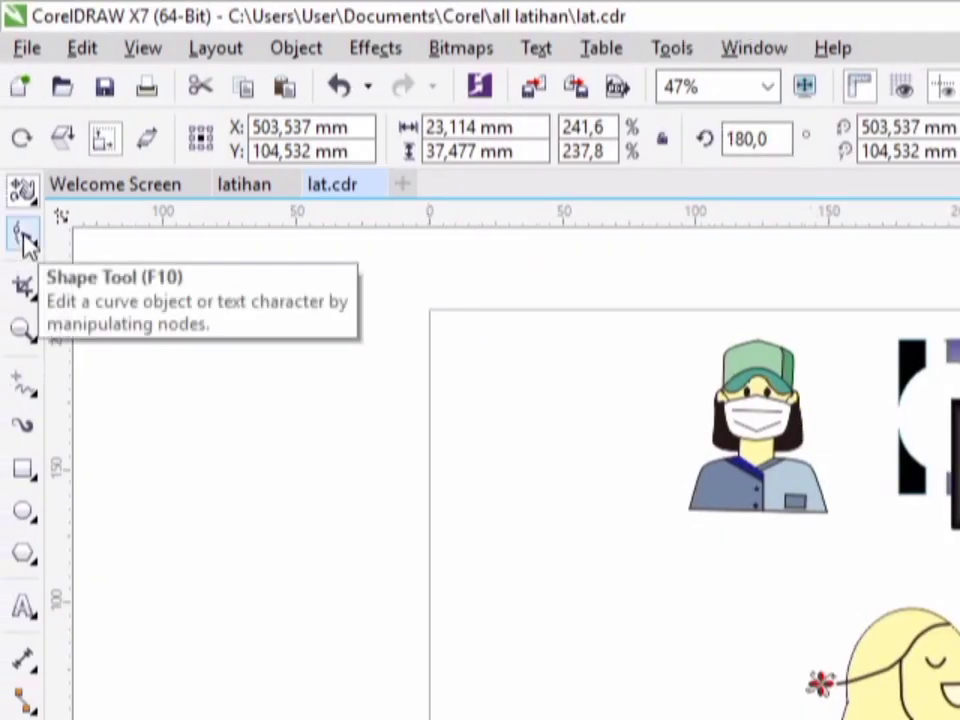
- Use the Shape tool to round the corners of the brown square until it is nearly circular
click(27, 238)
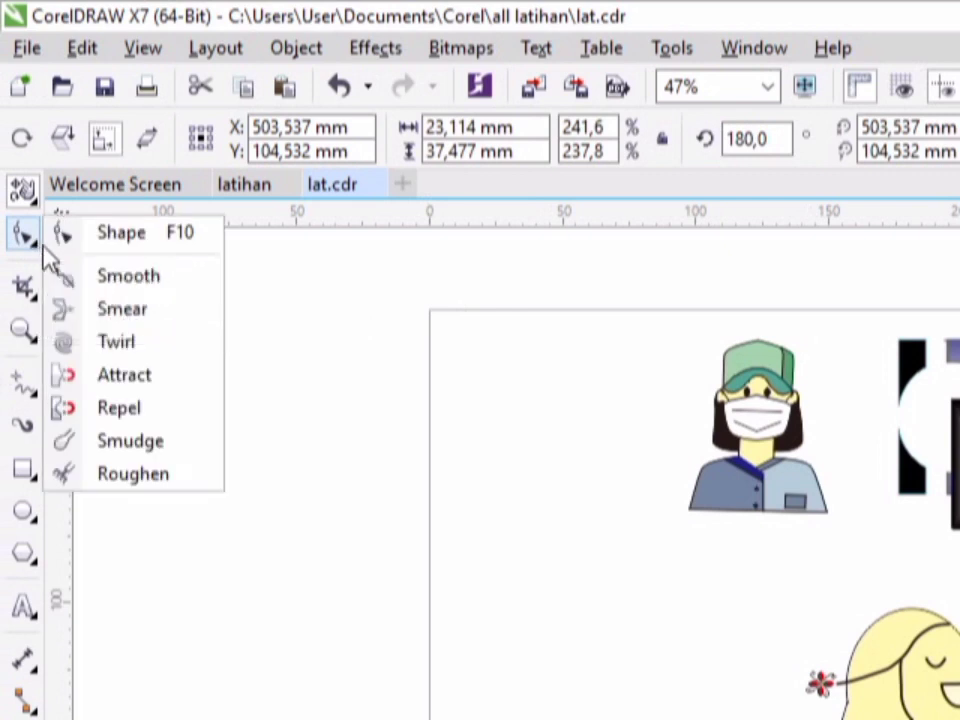
click(144, 240)
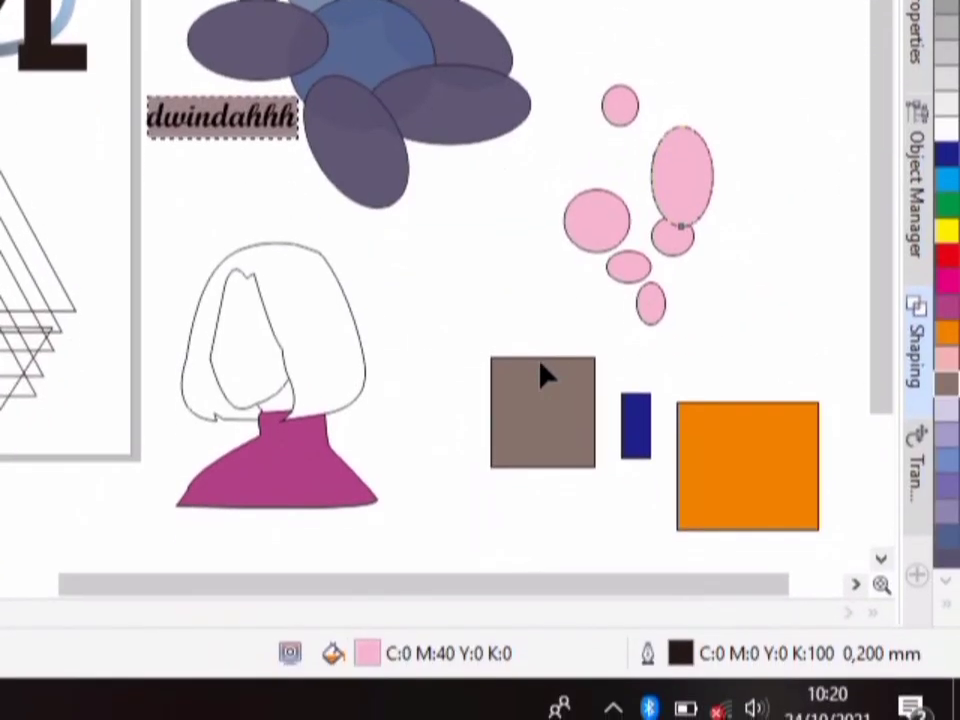
click(545, 372)
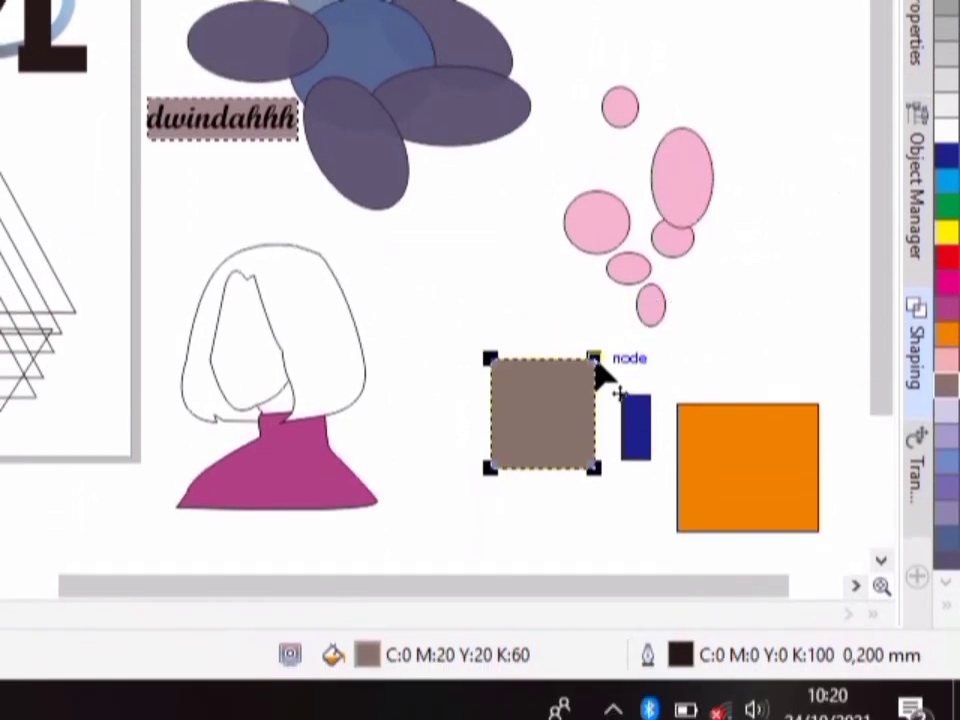
drag(600, 375, 558, 400)
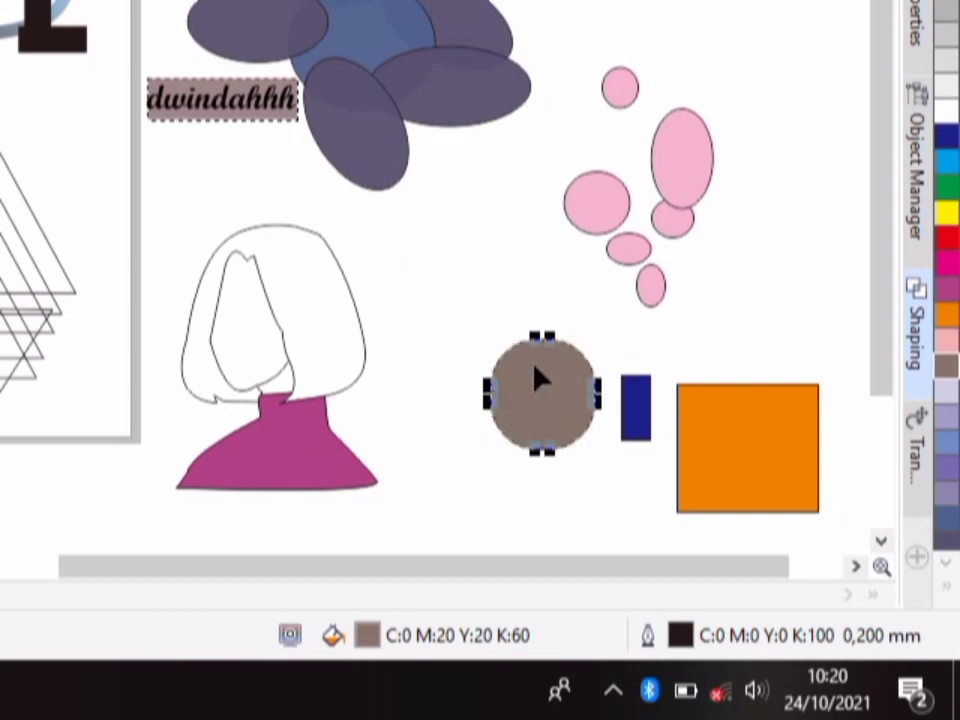
key(z)
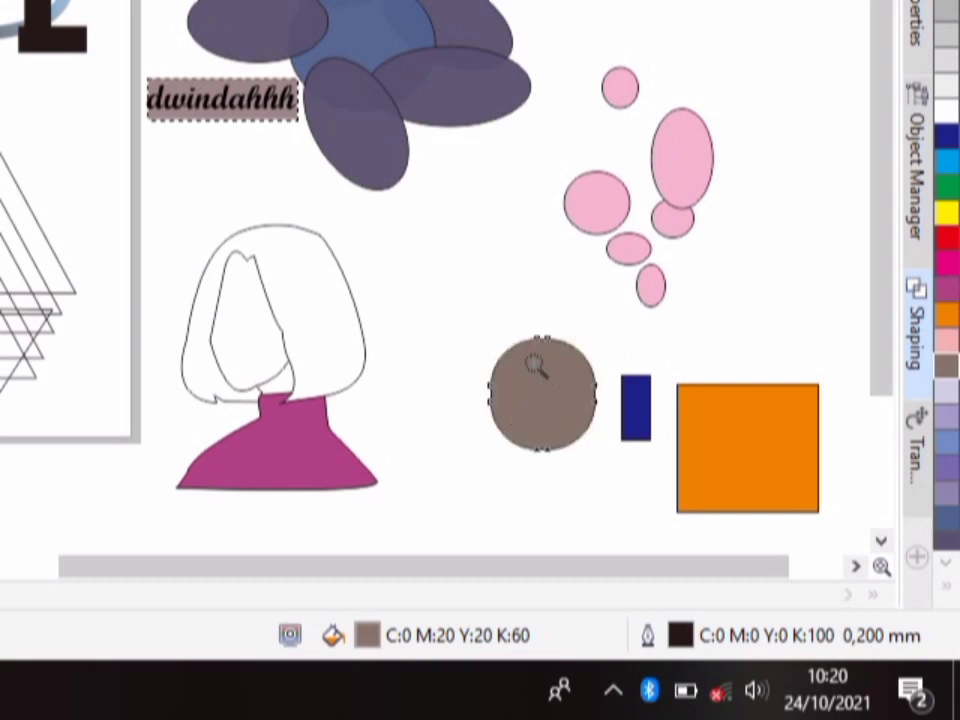
key(ctrl+z)
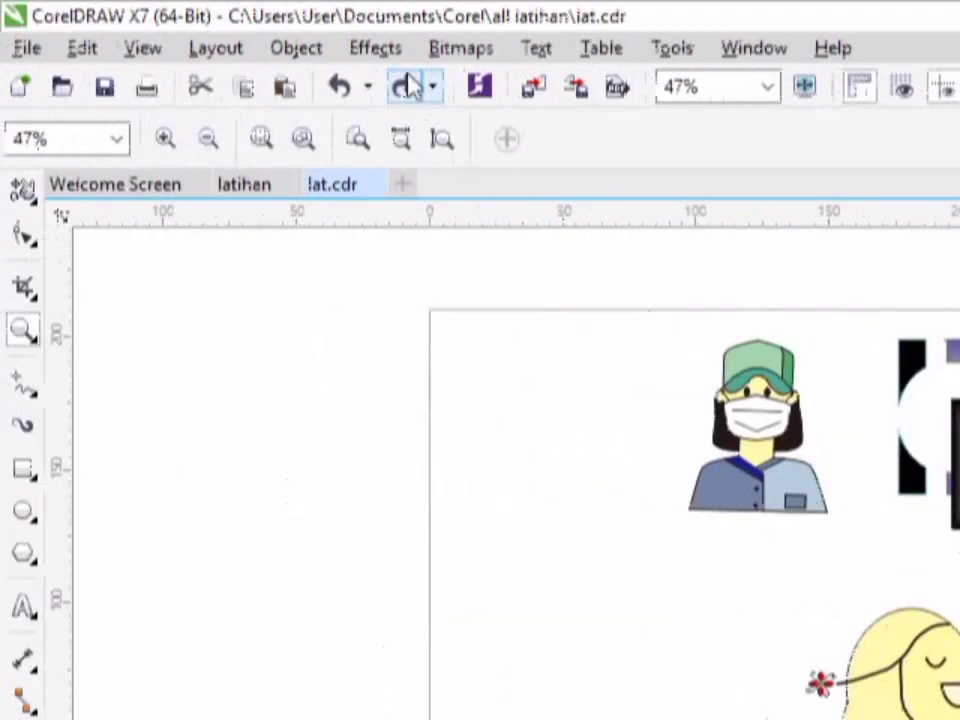
click(405, 85)
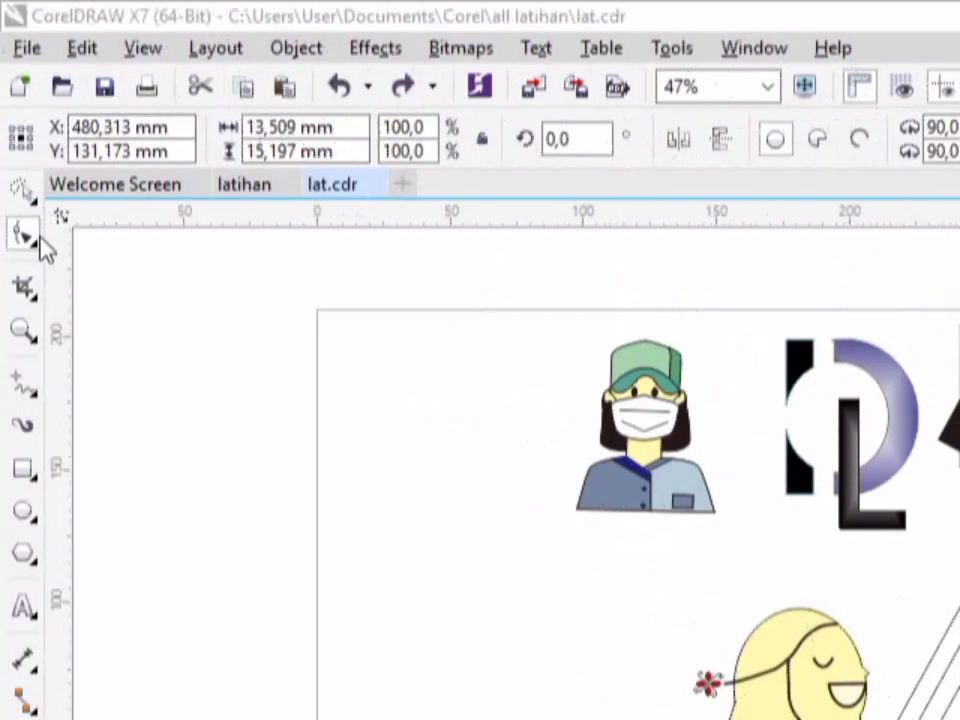
- Apply the Smooth tool to the outline of the topmost small pink ellipse
click(38, 242)
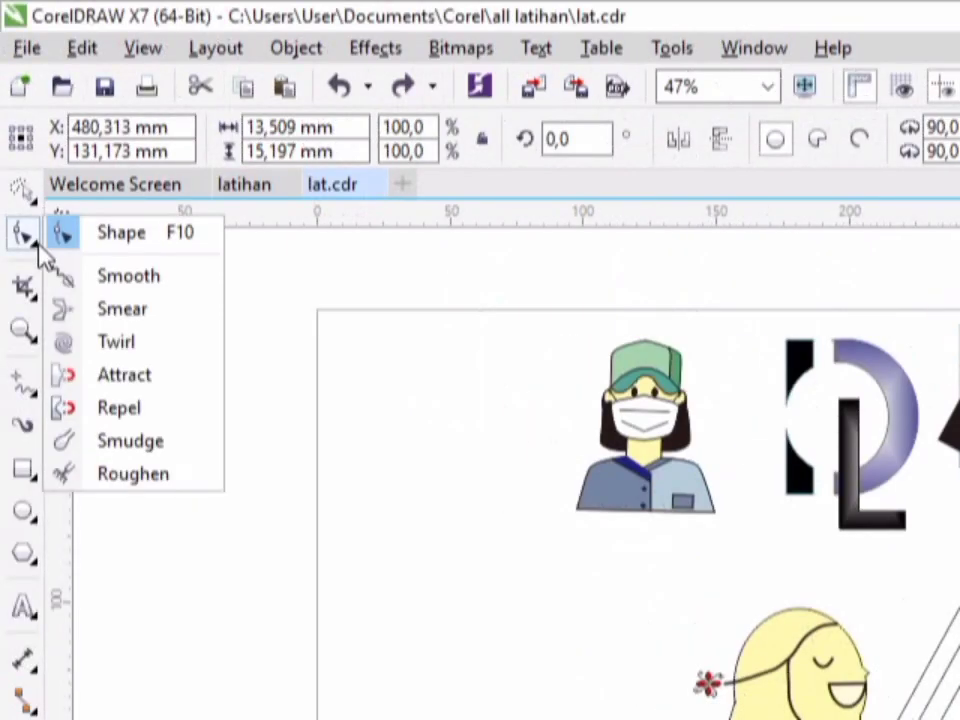
click(110, 285)
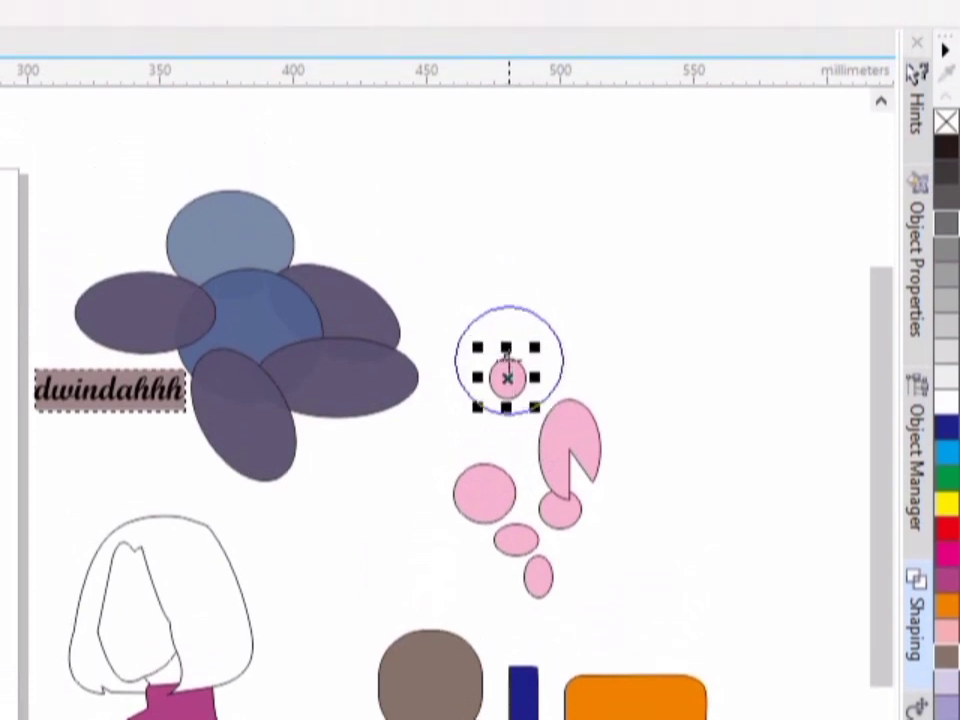
drag(507, 360, 507, 369)
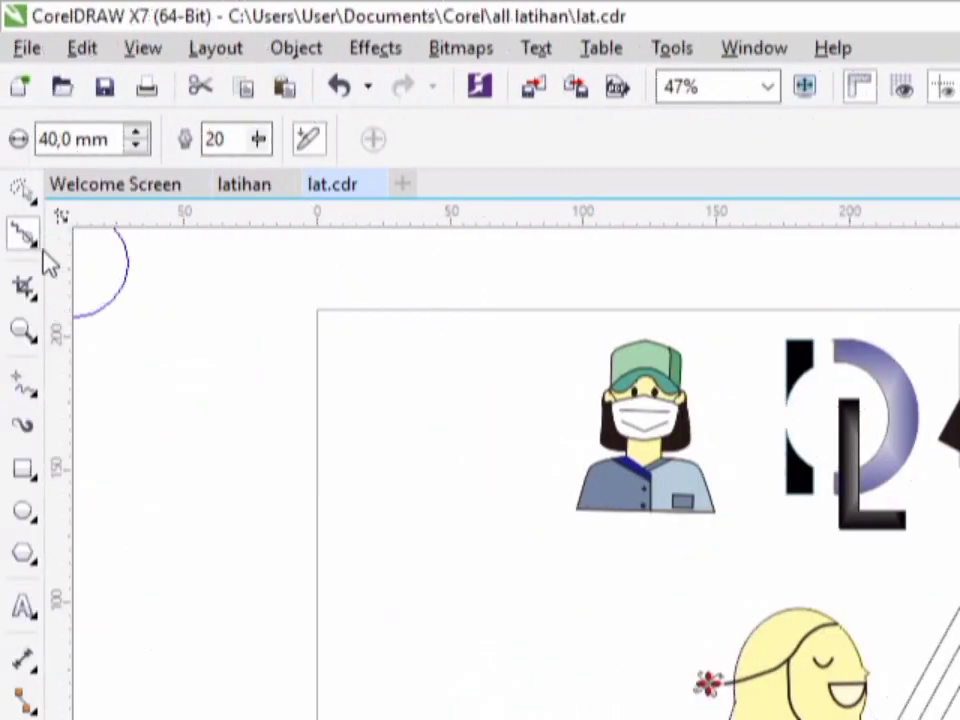
- Use the Smear tool to stretch the outline of the leftmost pink ellipse outward
click(37, 243)
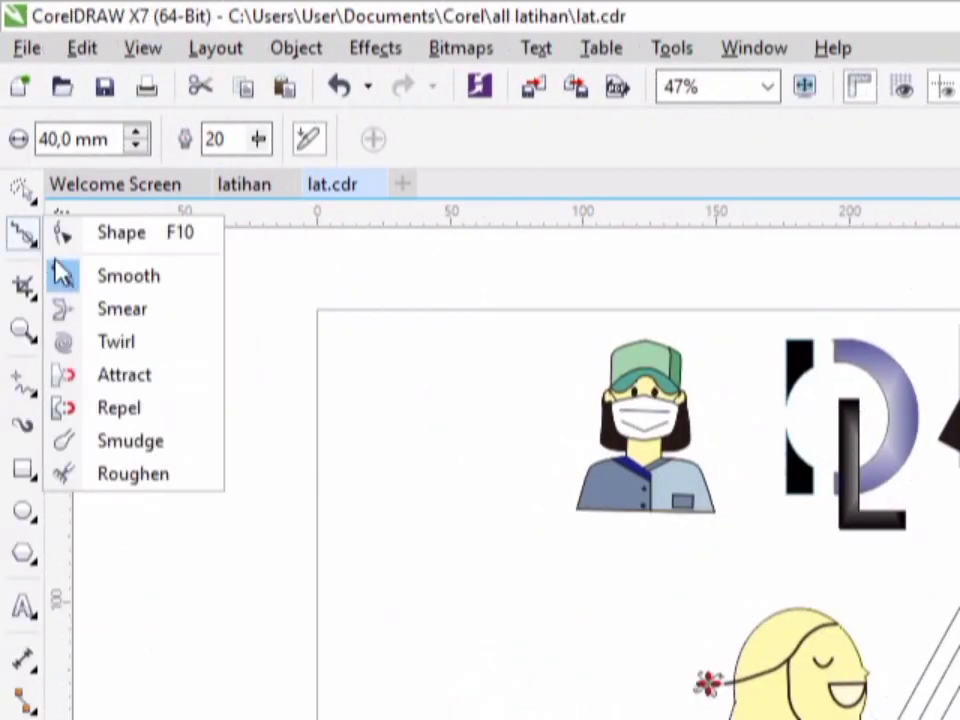
click(107, 318)
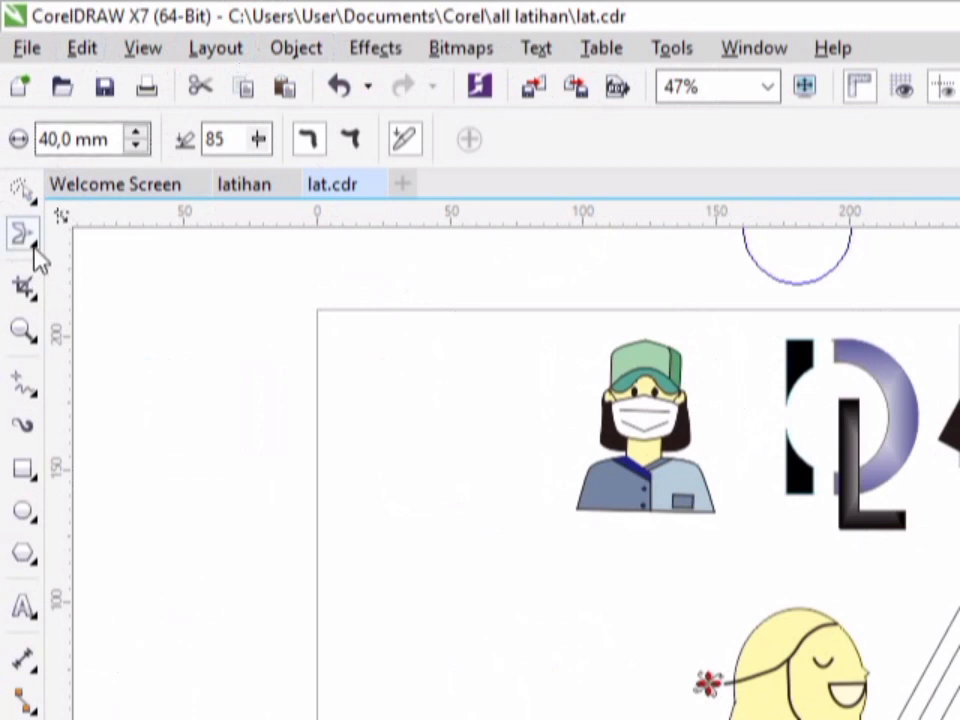
- Use the Twirl tool to form a spiral on the right edge of the rounded orange square
click(33, 248)
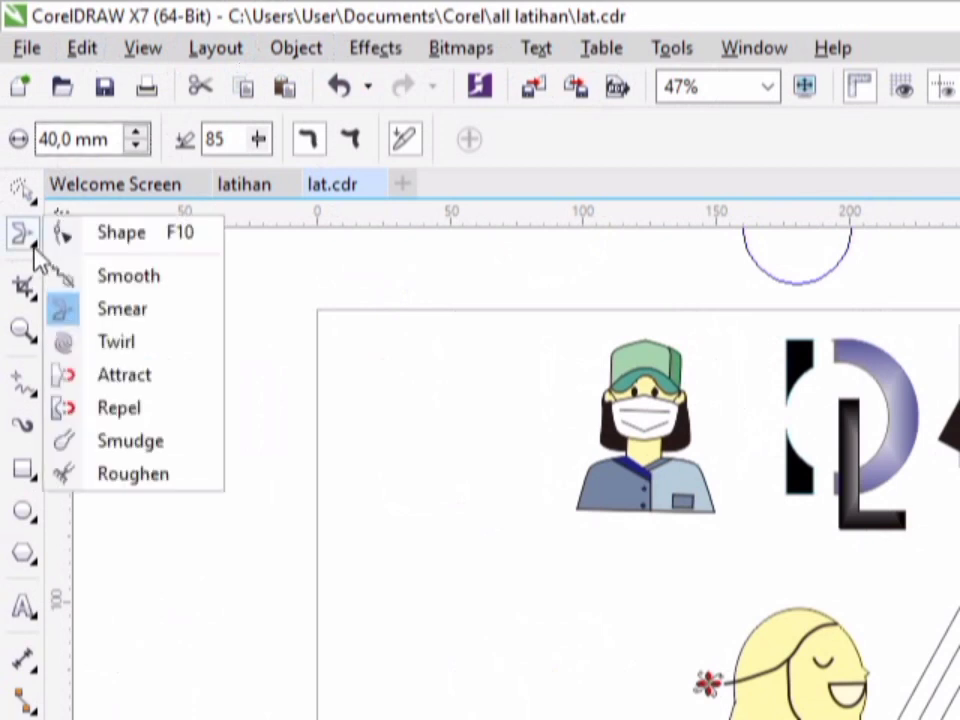
click(150, 352)
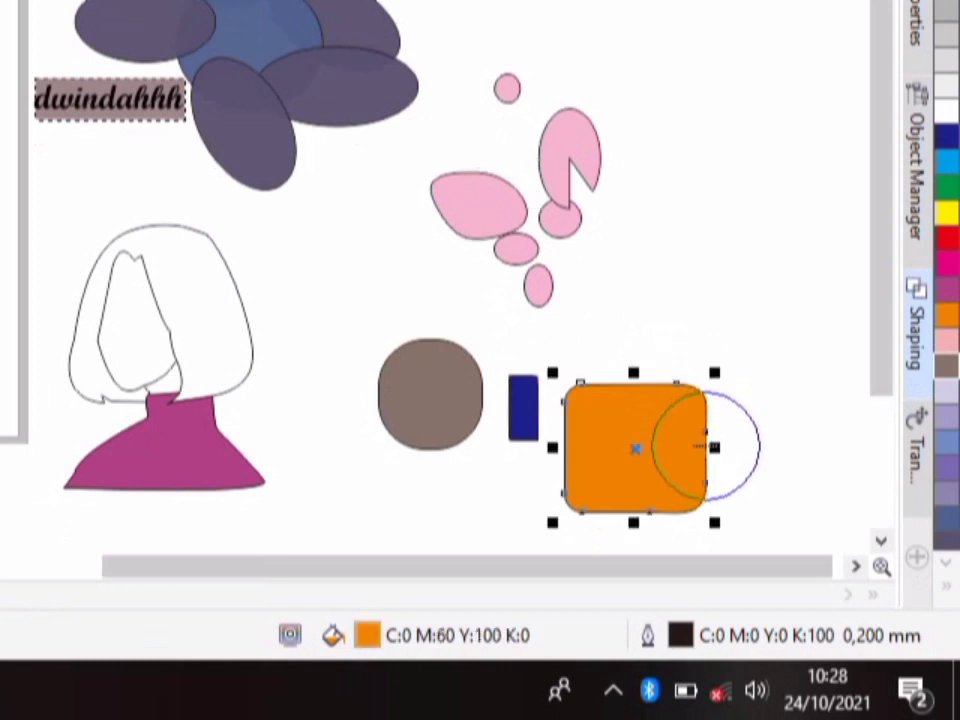
drag(705, 430, 710, 430)
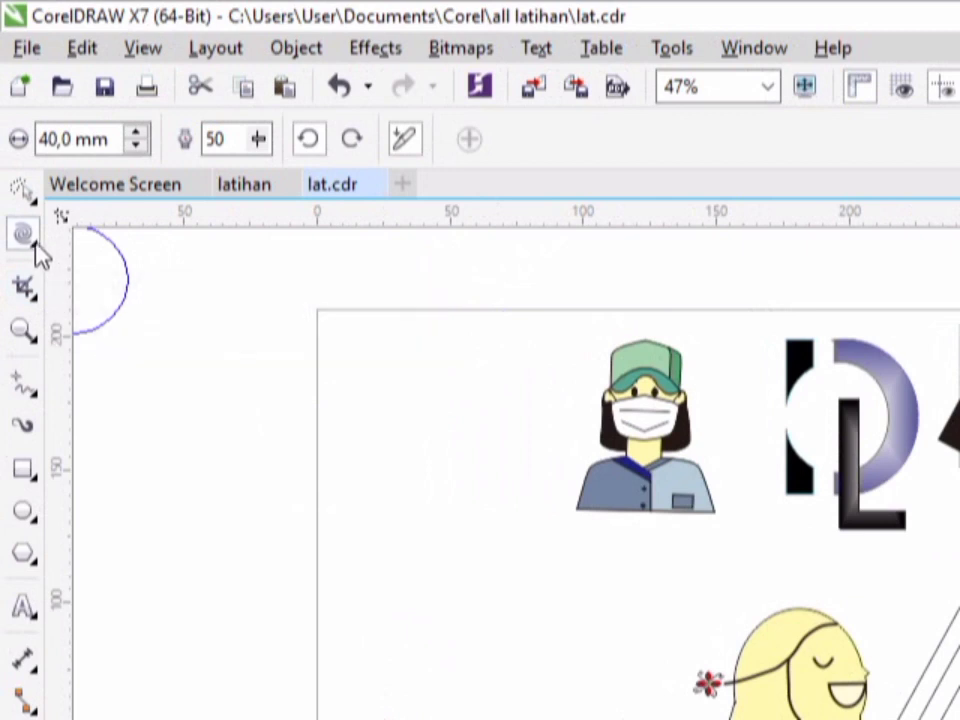
- Use the Attract tool to pull the upper edge of the rounded brown shape into a pointed tip
click(34, 248)
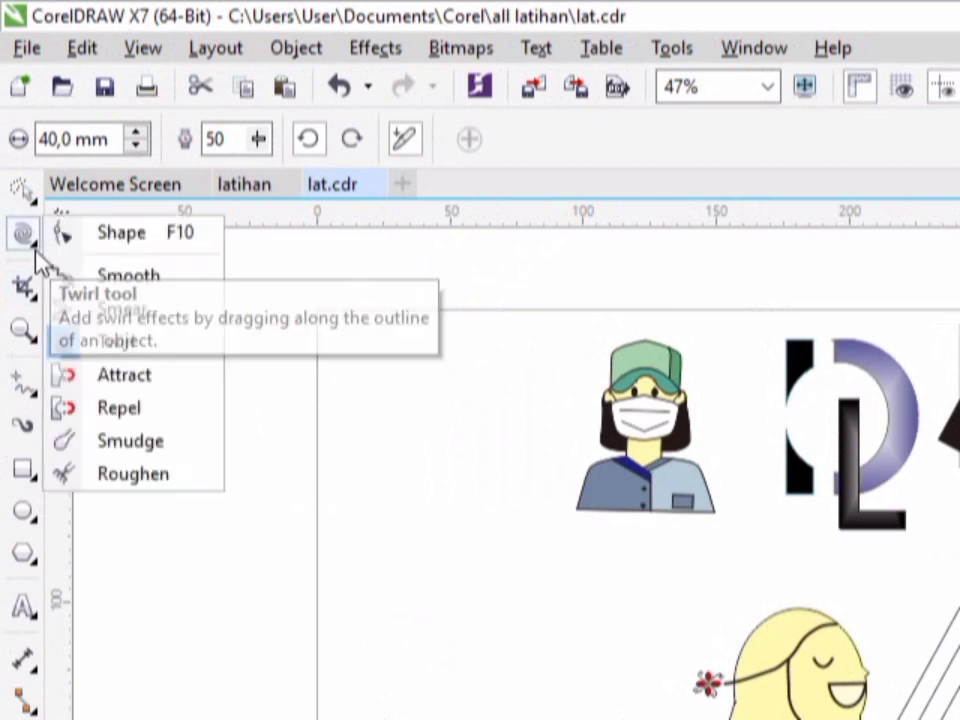
click(124, 363)
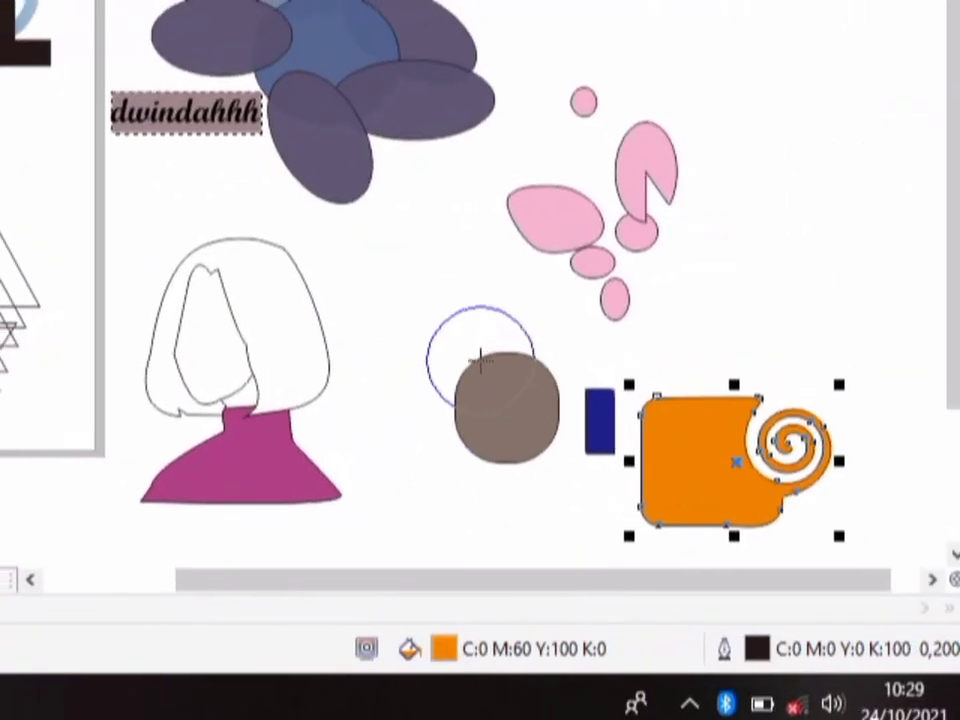
click(480, 362)
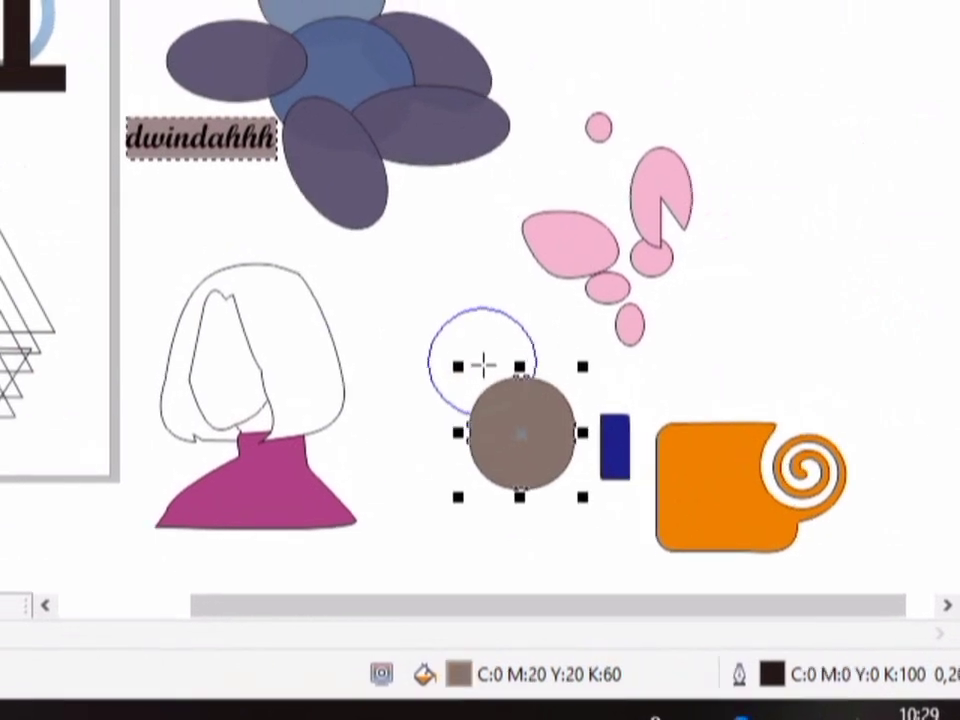
mouse_move(480, 362)
mouse_down()
mouse_move(464, 296)
mouse_move(490, 366)
mouse_move(507, 366)
mouse_up()
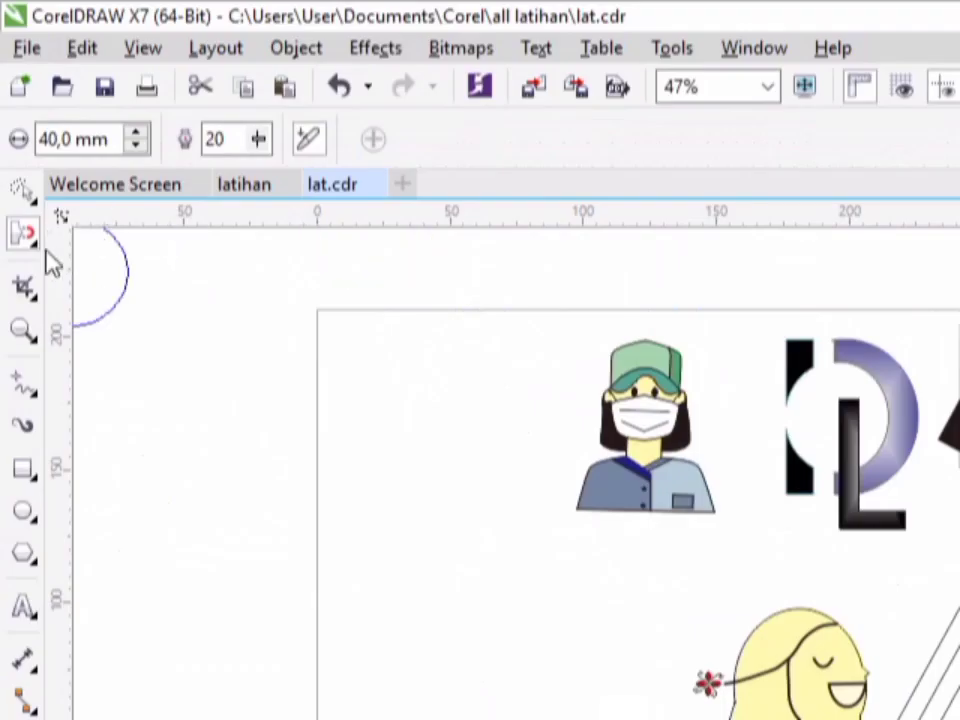
- Use the Repel tool to push the lower part of the brown shape outward into an elongated bulge
click(36, 246)
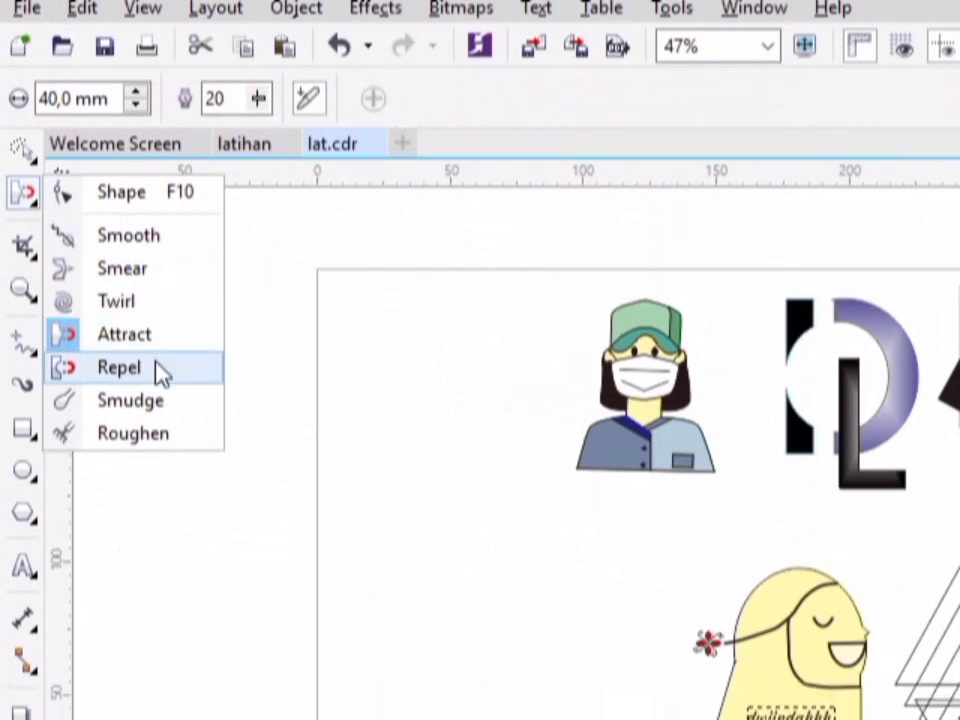
click(160, 368)
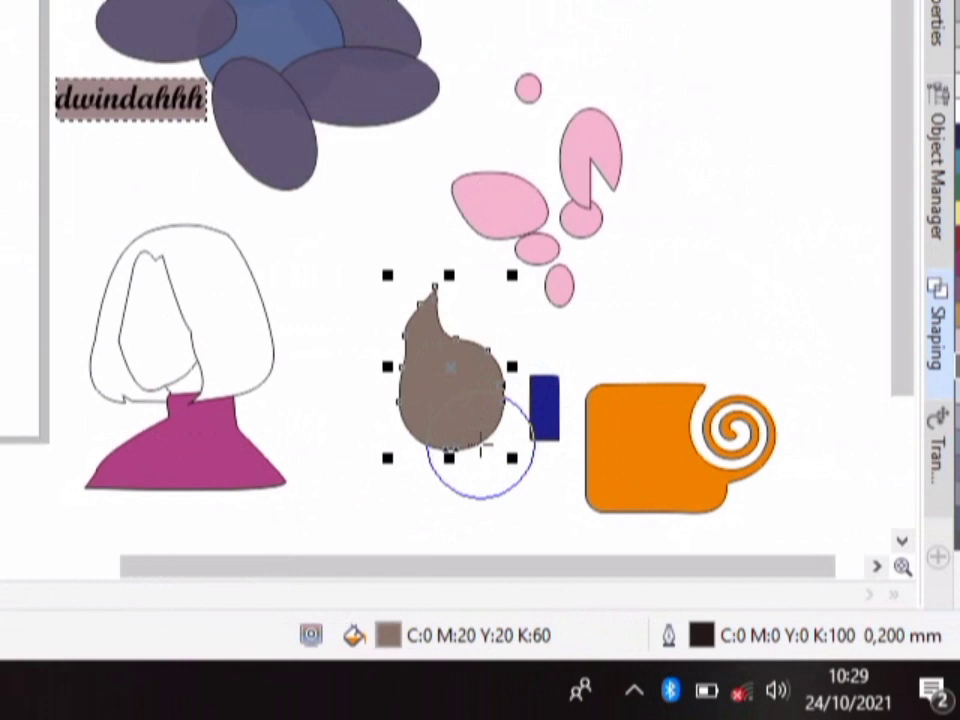
mouse_move(480, 442)
mouse_down()
mouse_move(468, 427)
mouse_move(480, 460)
mouse_move(456, 412)
mouse_up()
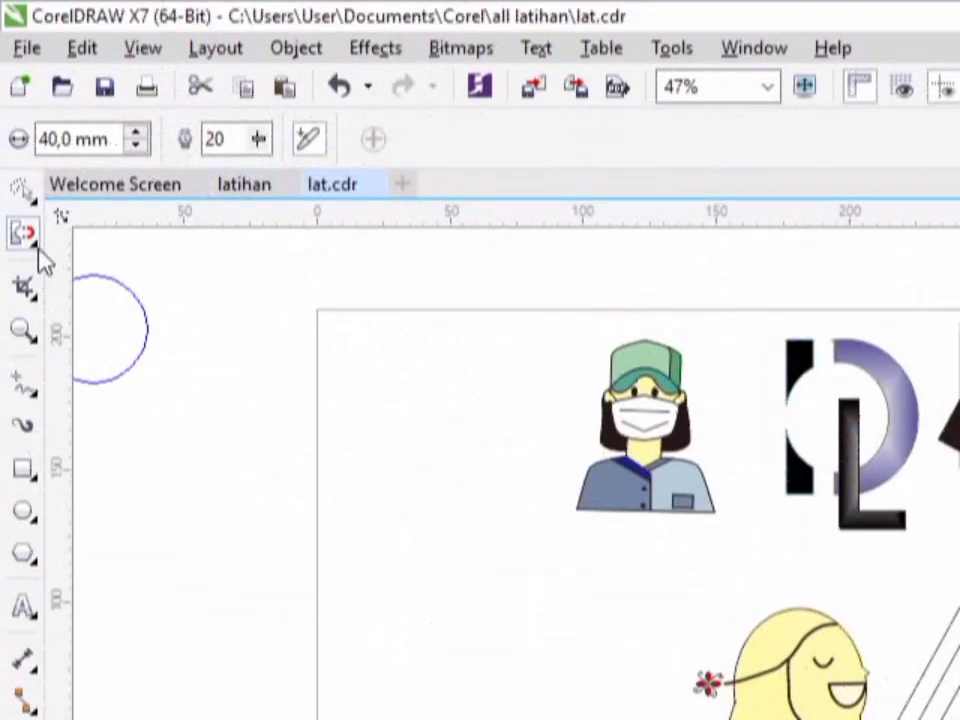
- Apply the Smudge tool to the orange shape, starting from its upper-left corner
click(40, 254)
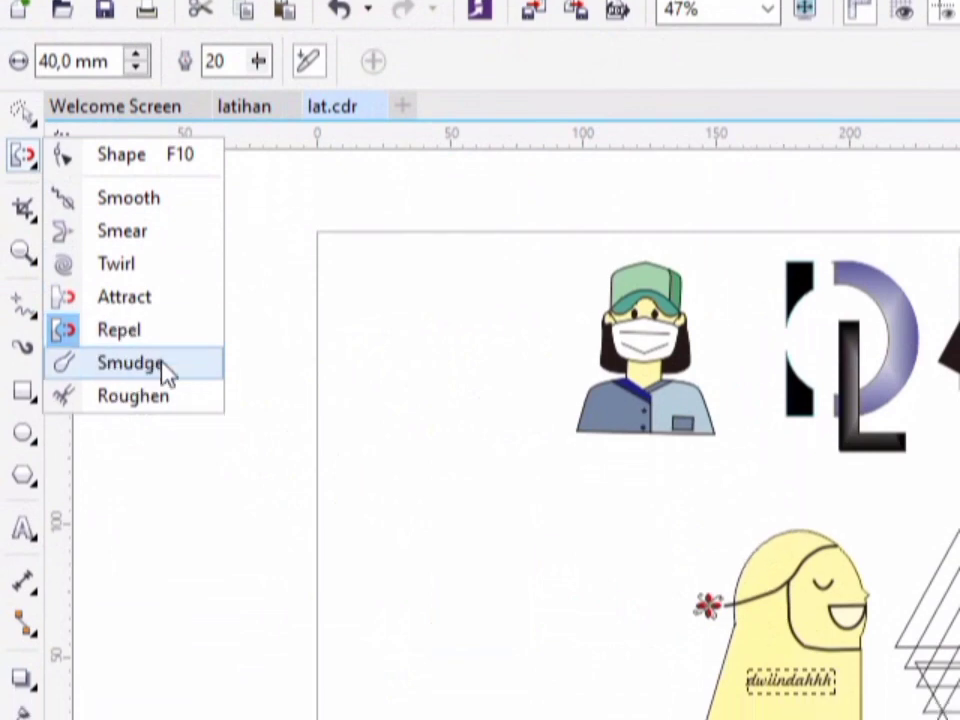
click(165, 372)
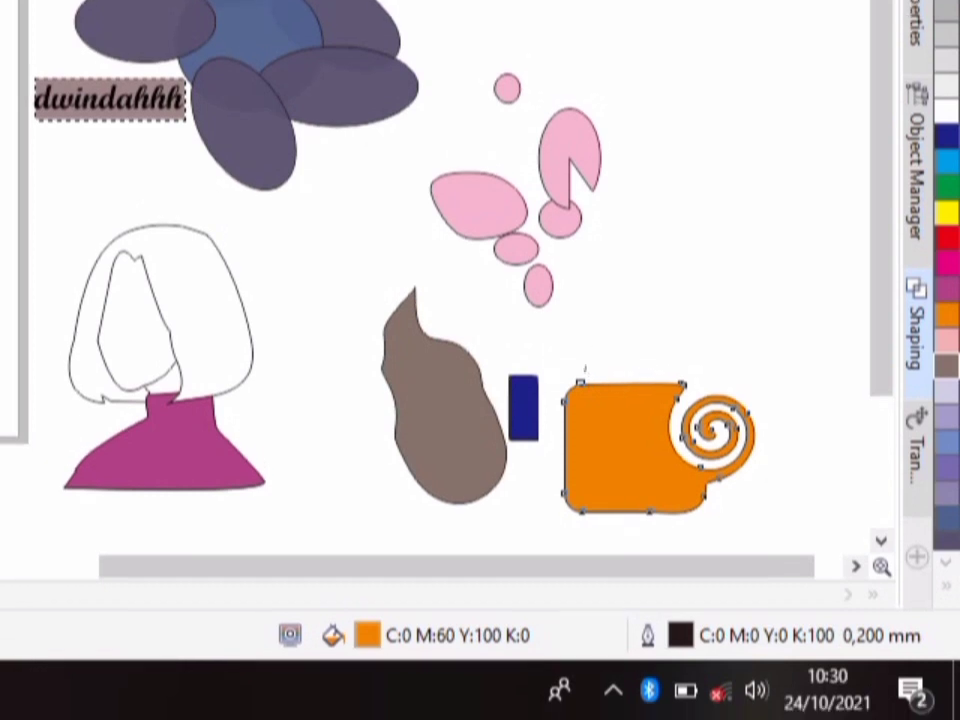
mouse_move(580, 383)
mouse_down()
mouse_move(592, 347)
mouse_move(629, 335)
mouse_move(695, 365)
mouse_move(681, 302)
mouse_move(637, 244)
mouse_move(702, 243)
mouse_up()
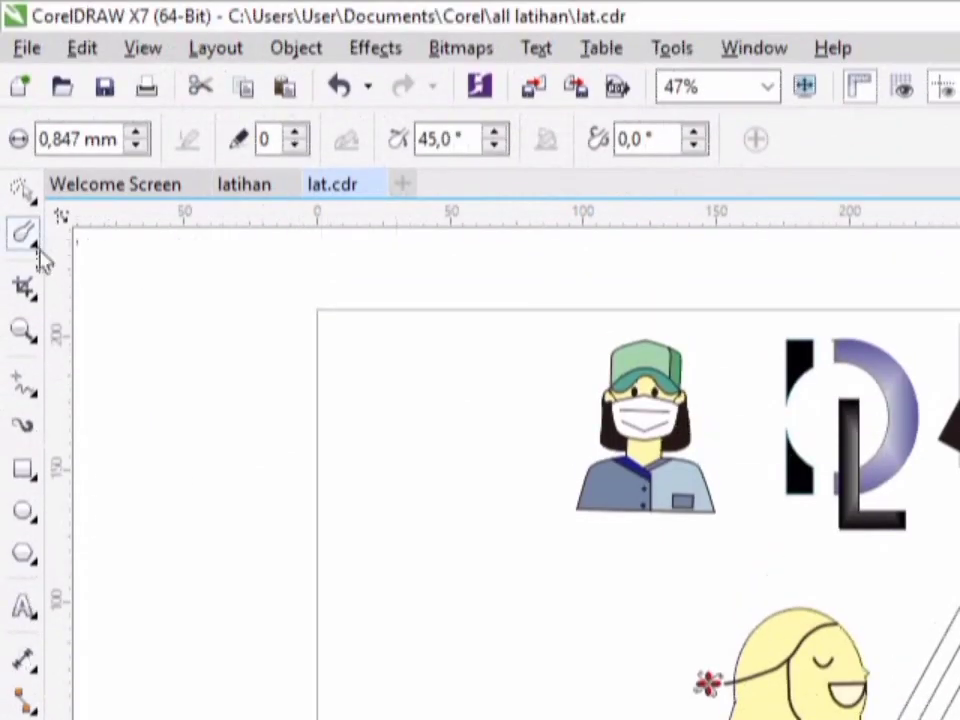
- Use the Roughen tool to make the left edge of the tall pink rectangle jagged, and inspect that edge up close
click(36, 250)
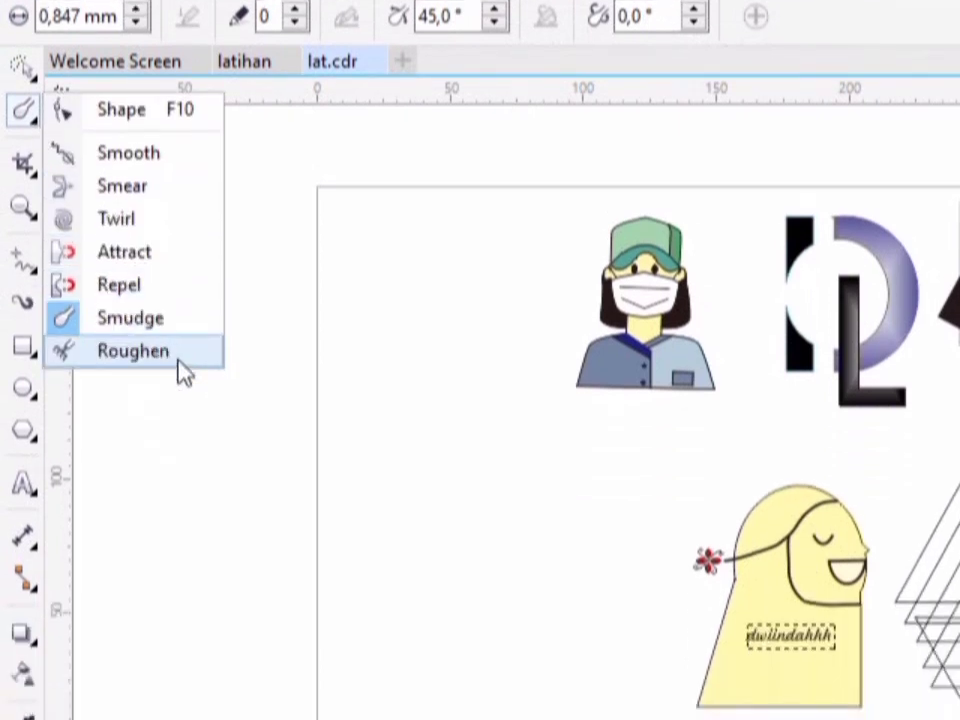
click(179, 362)
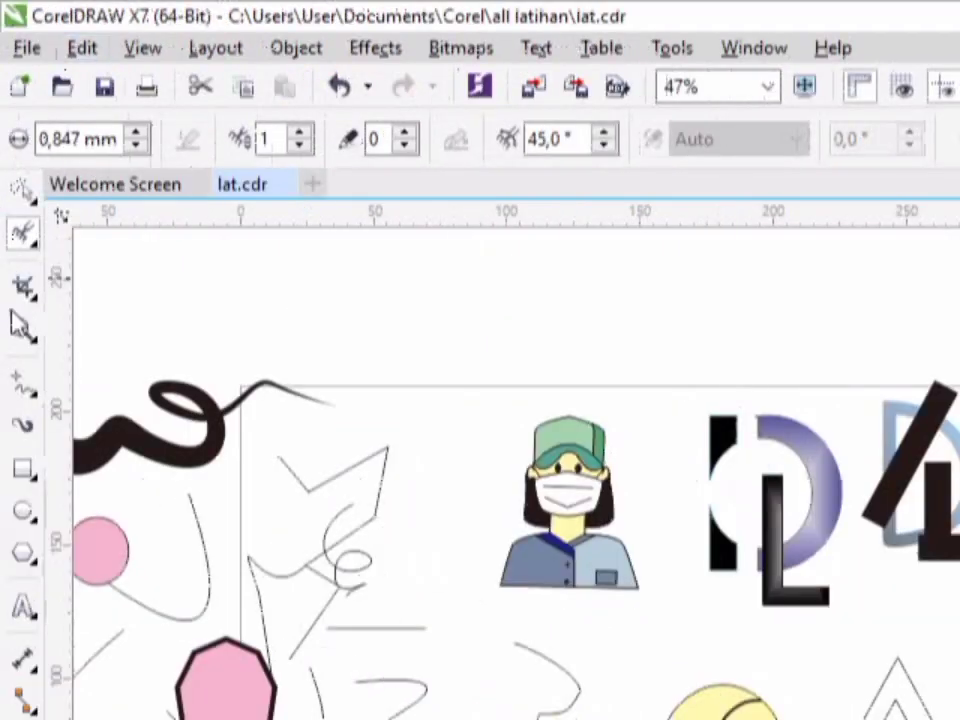
click(20, 330)
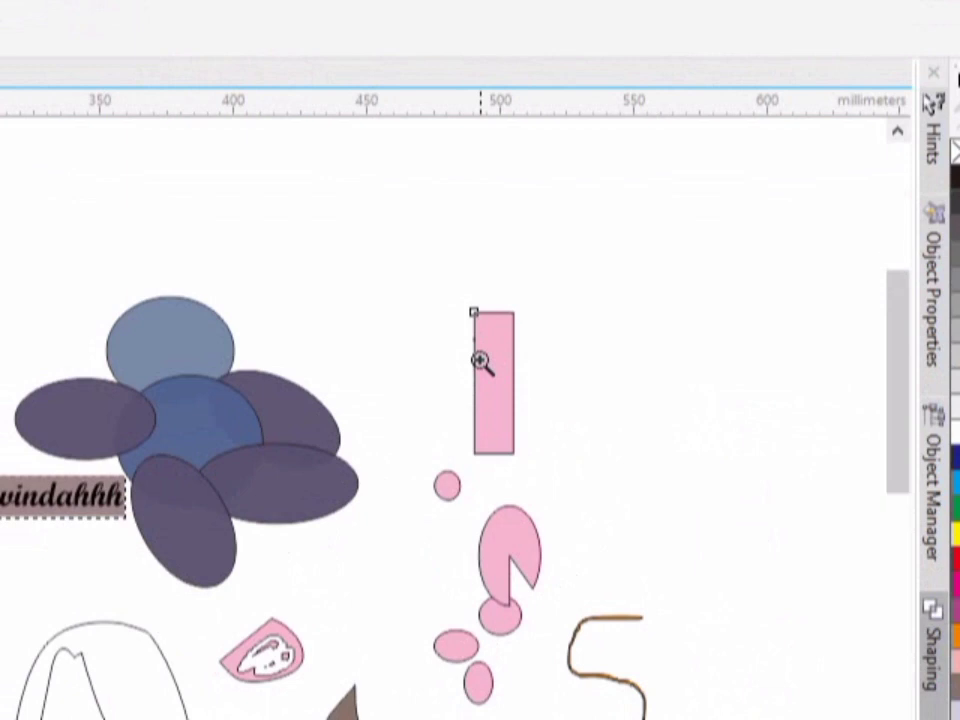
click(480, 360)
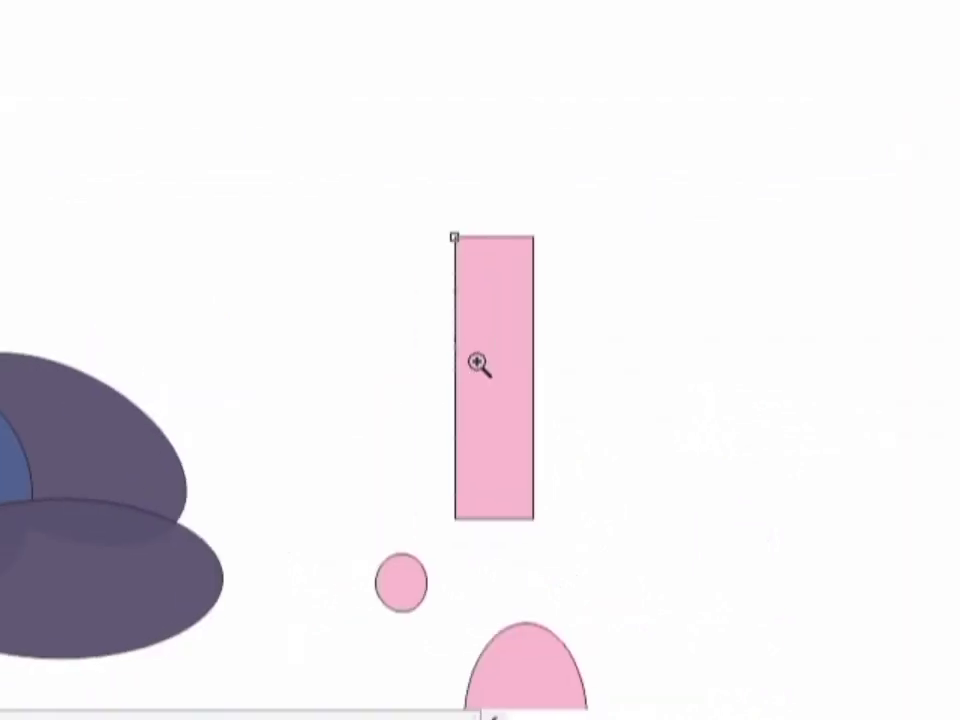
click(480, 360)
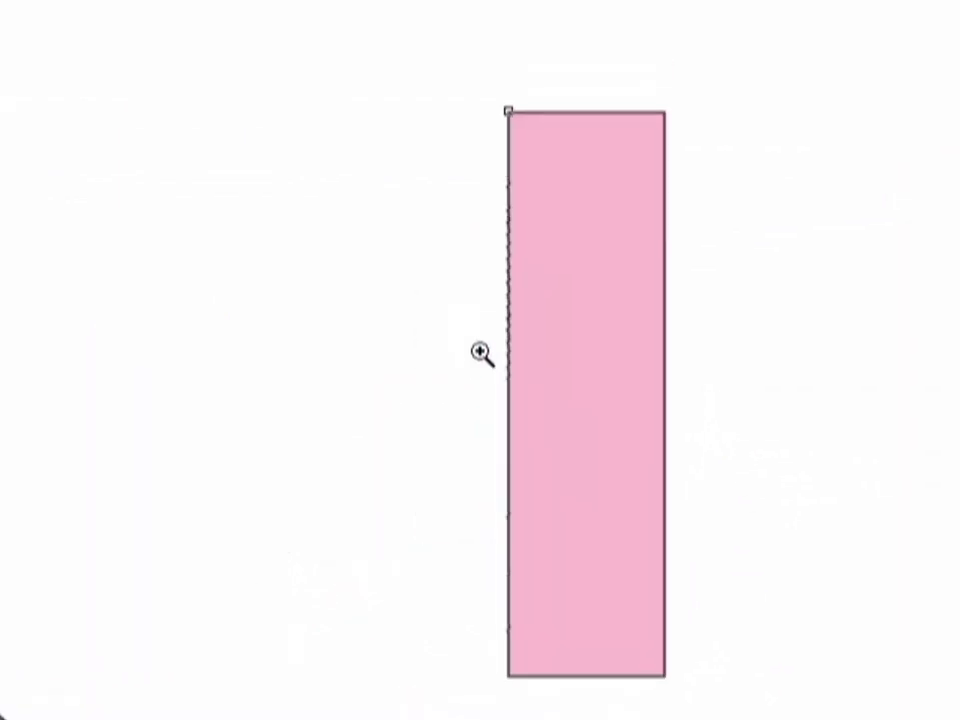
click(480, 362)
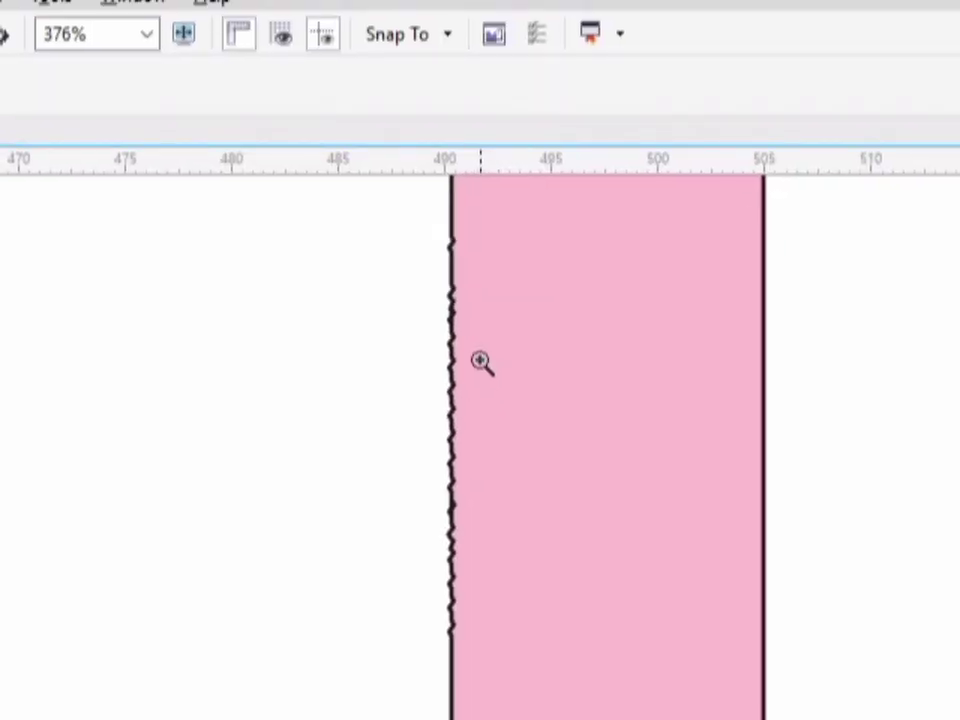
- Crop the tall pink rectangle with the Crop tool so that only its lower part, roughly the bottom third, is kept
key(space)
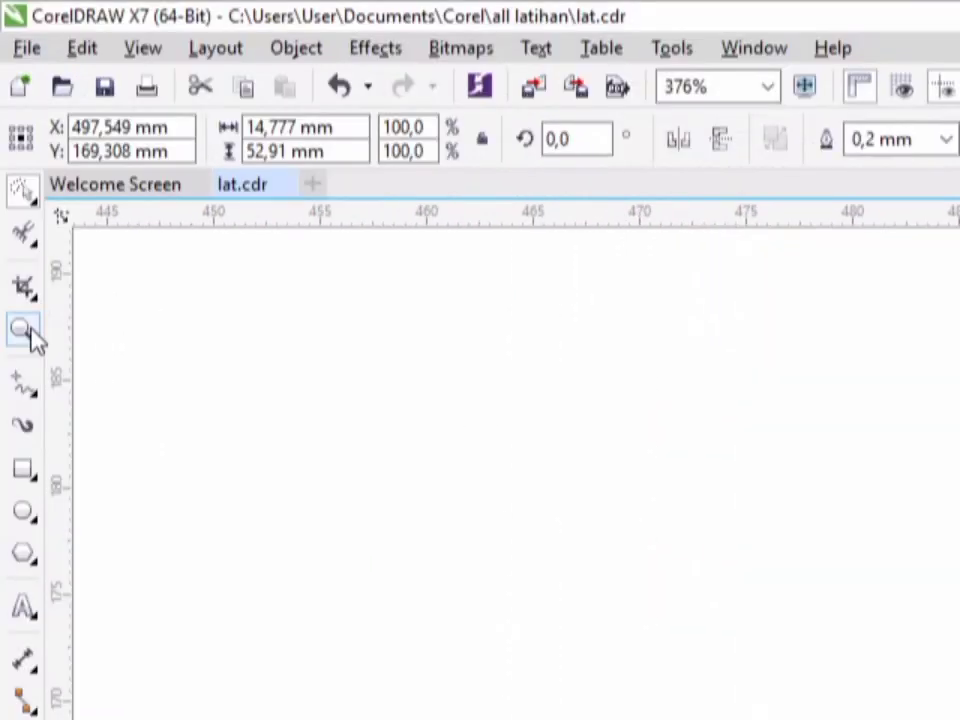
click(28, 333)
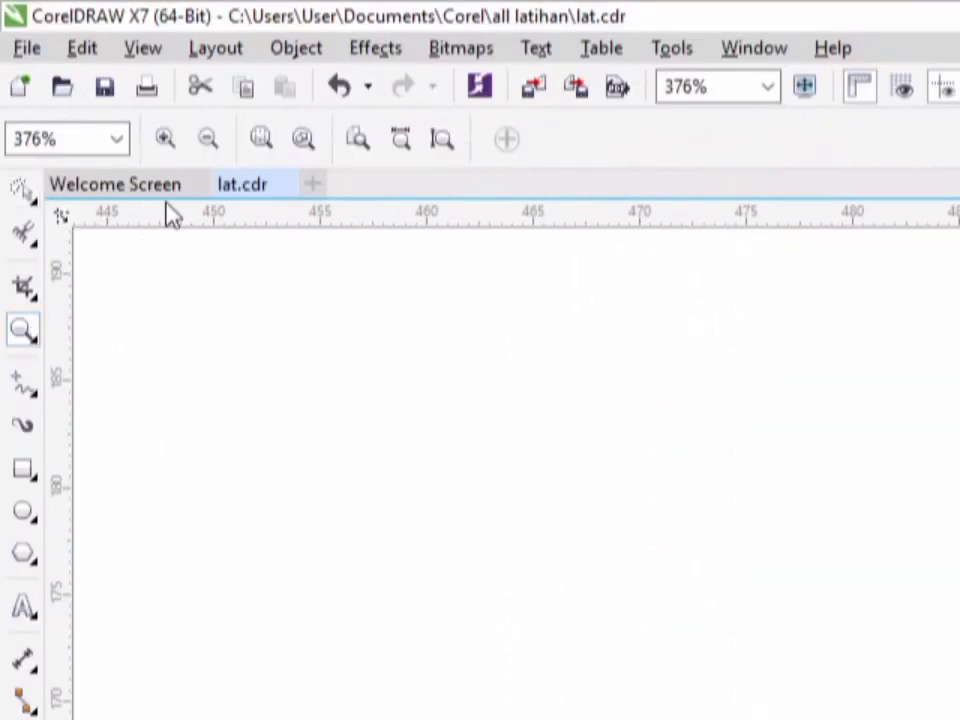
click(205, 150)
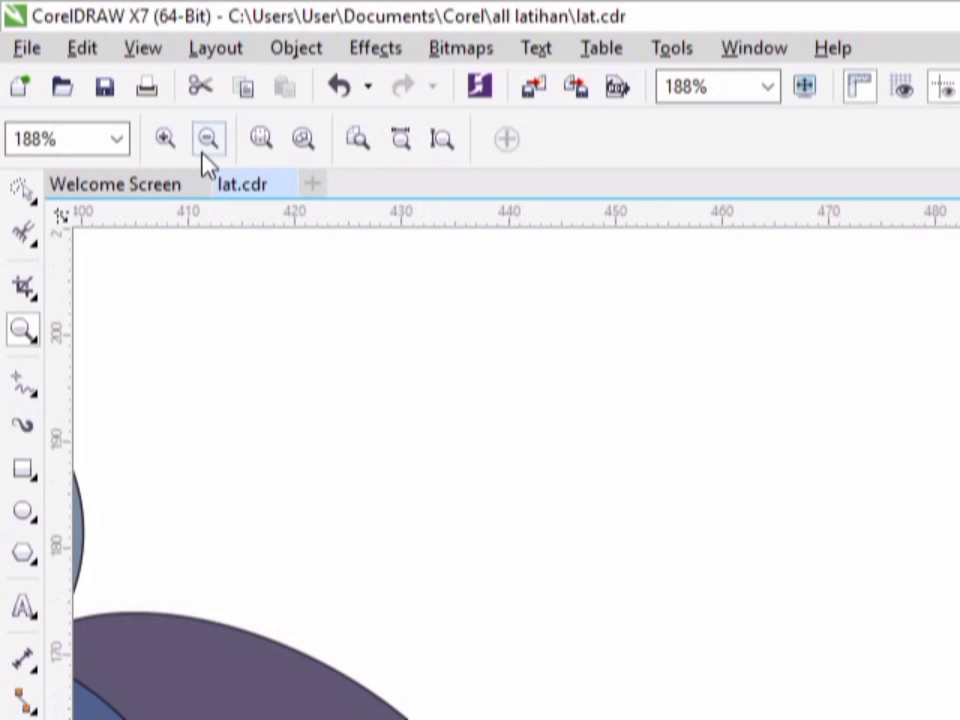
click(203, 157)
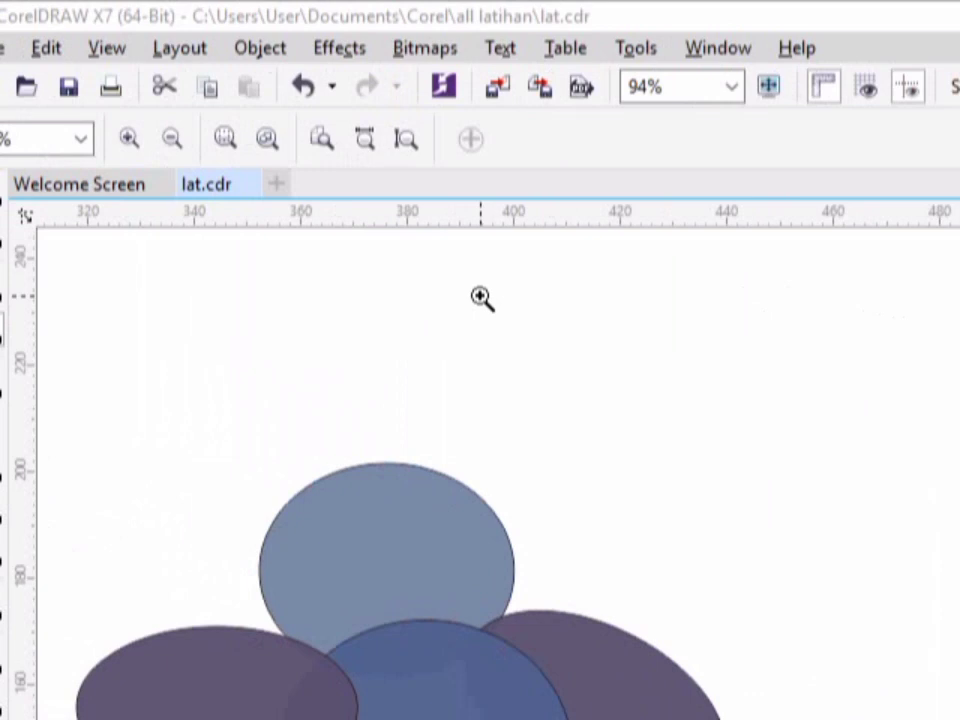
click(173, 143)
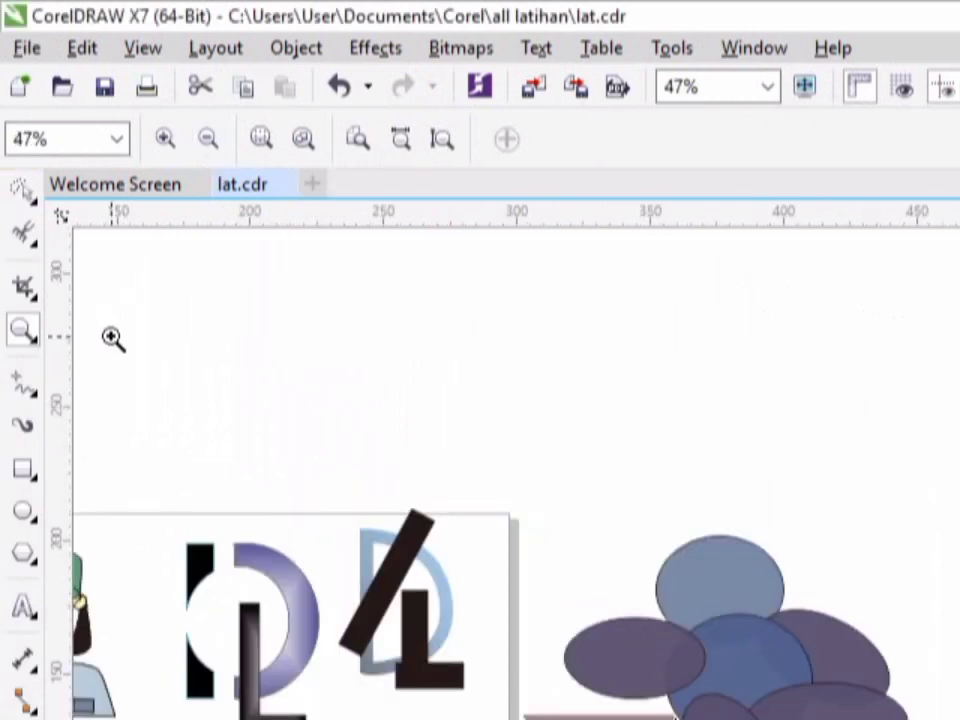
click(33, 301)
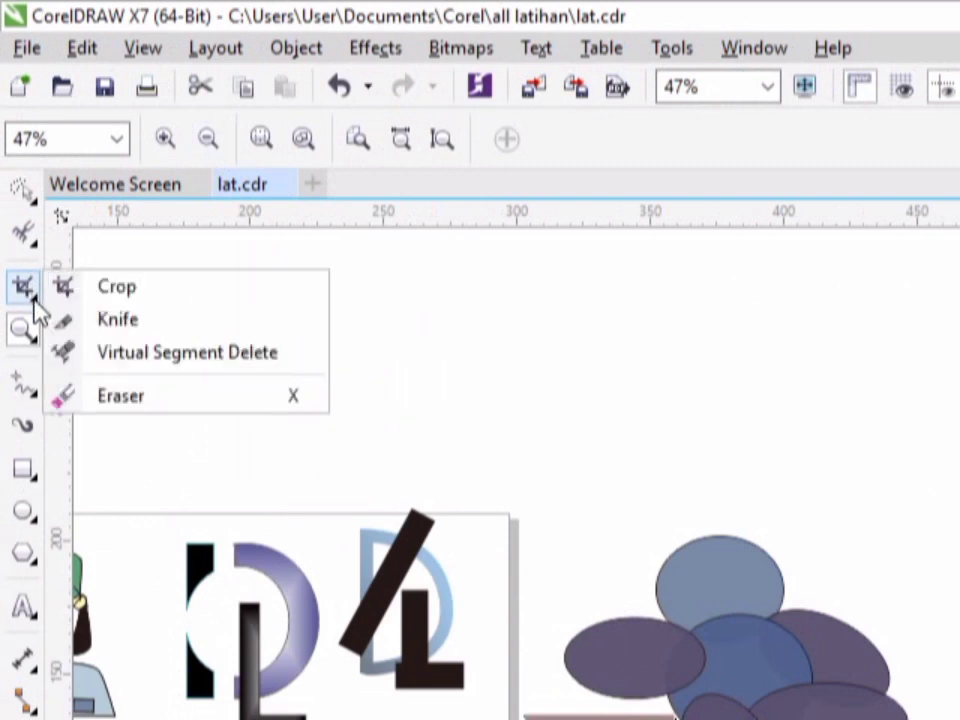
click(126, 287)
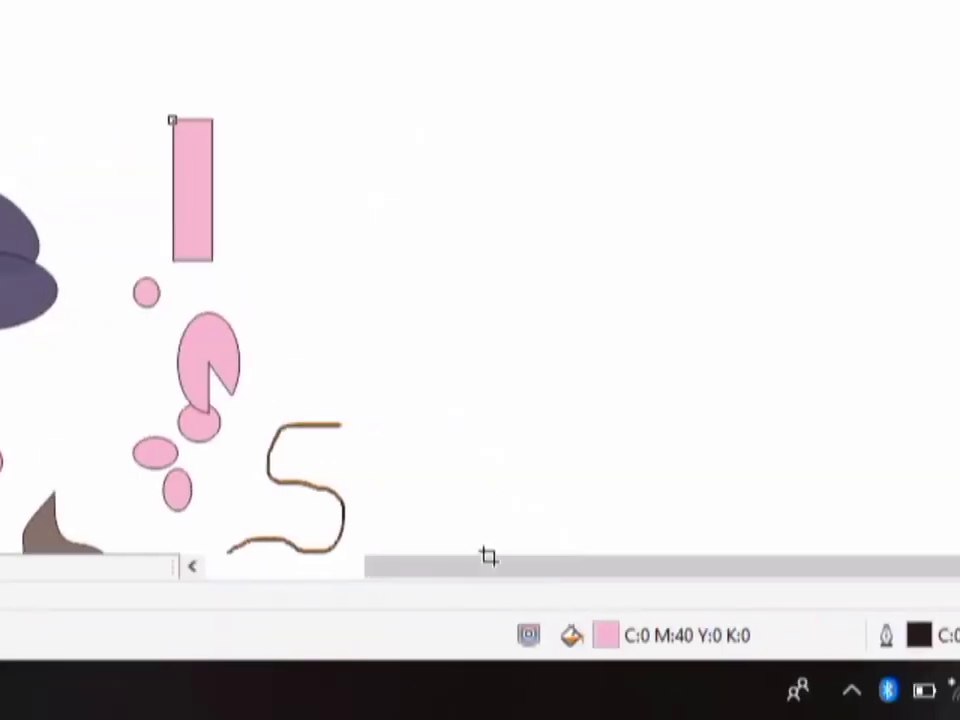
click(481, 567)
drag(481, 577, 408, 577)
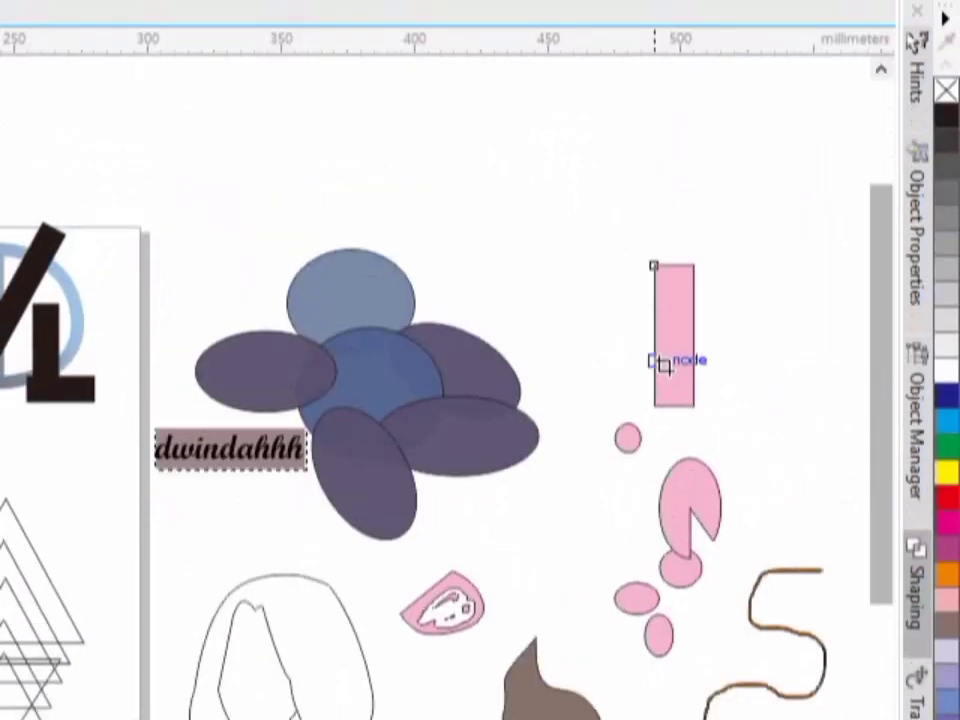
drag(640, 363, 720, 423)
drag(718, 367, 714, 360)
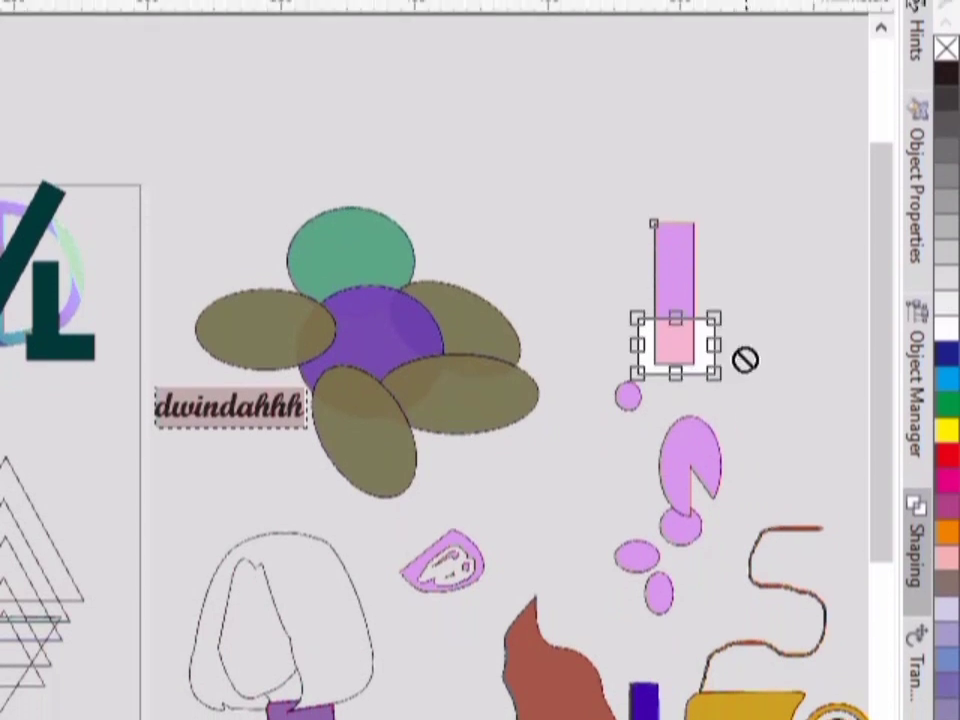
key(Return)
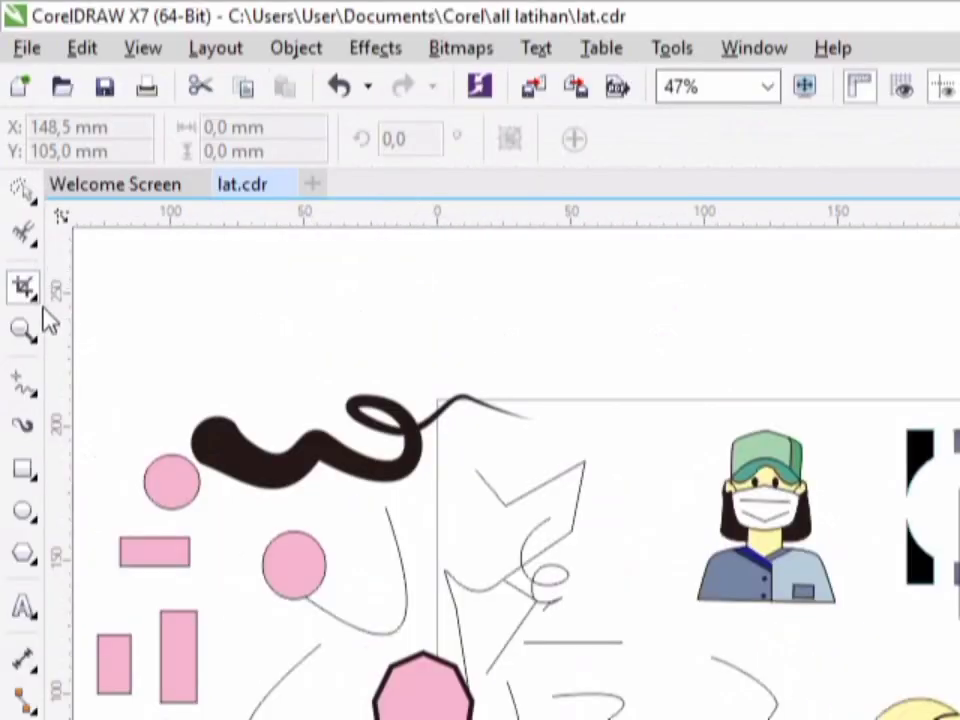
- Slice the small pink circle below the cropped rectangle diagonally with the Knife tool, and move its left half away to the right
click(30, 294)
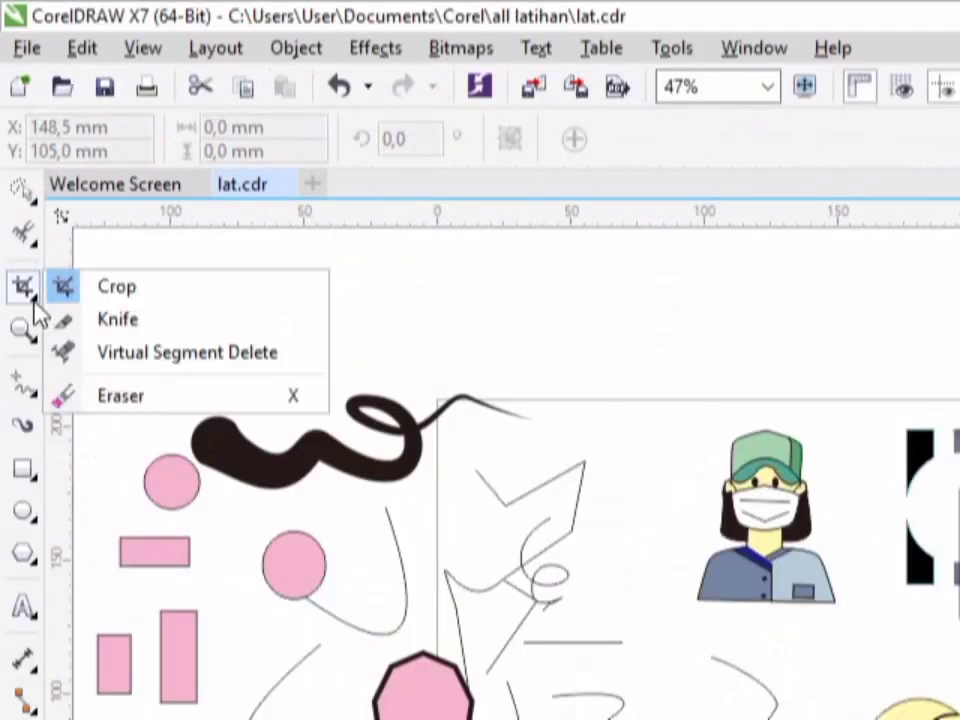
click(115, 320)
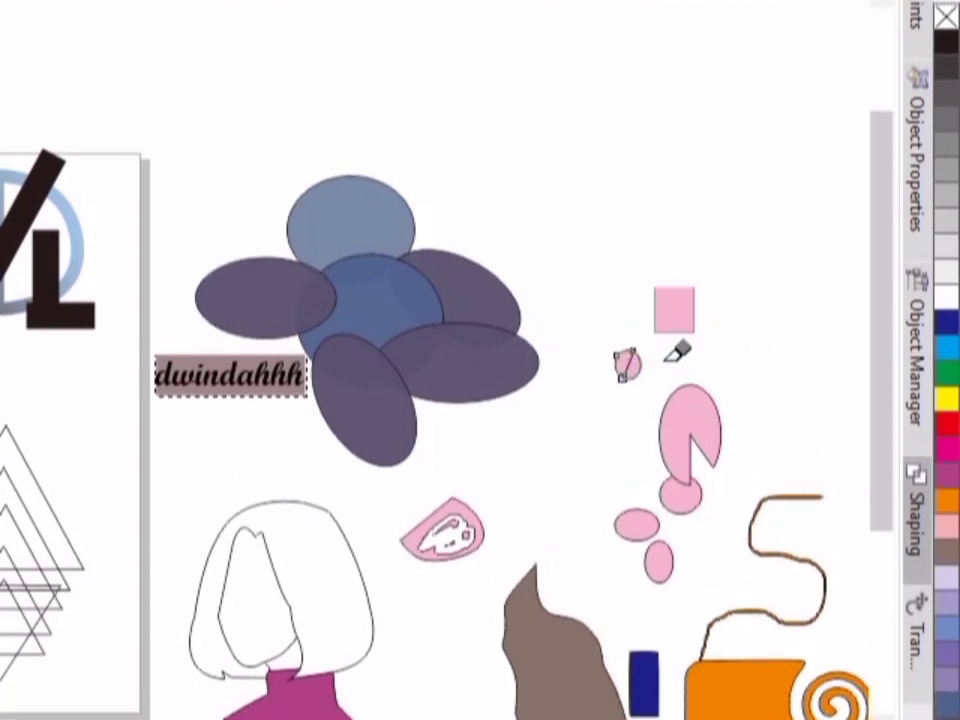
key(space)
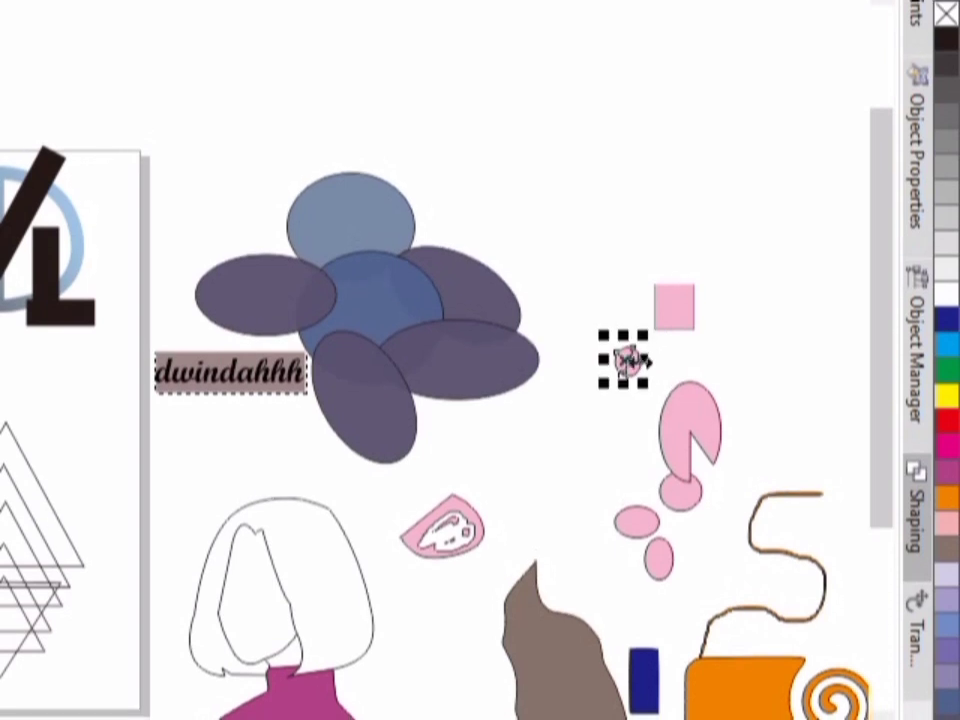
drag(623, 355, 680, 360)
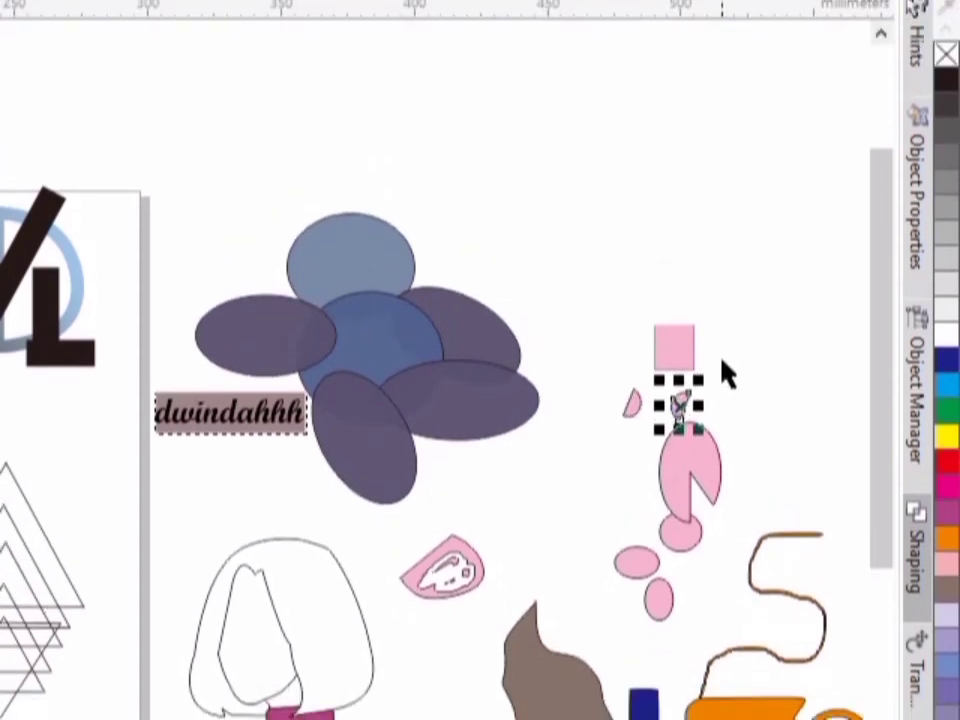
key(Escape)
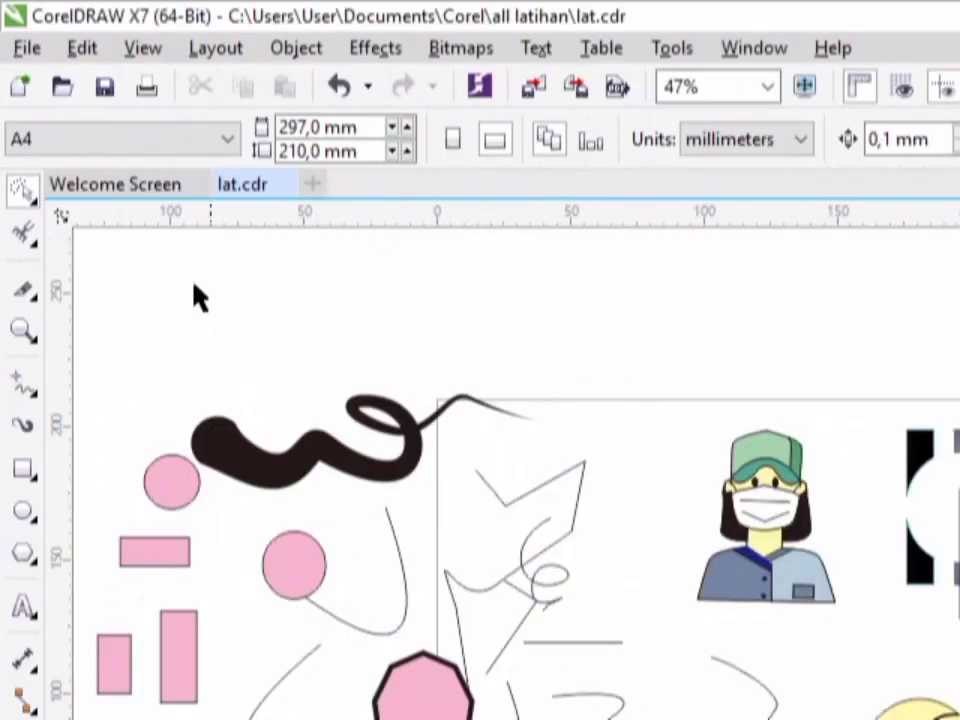
- Switch to the Virtual Segment Delete tool for use on the sample artwork
click(28, 296)
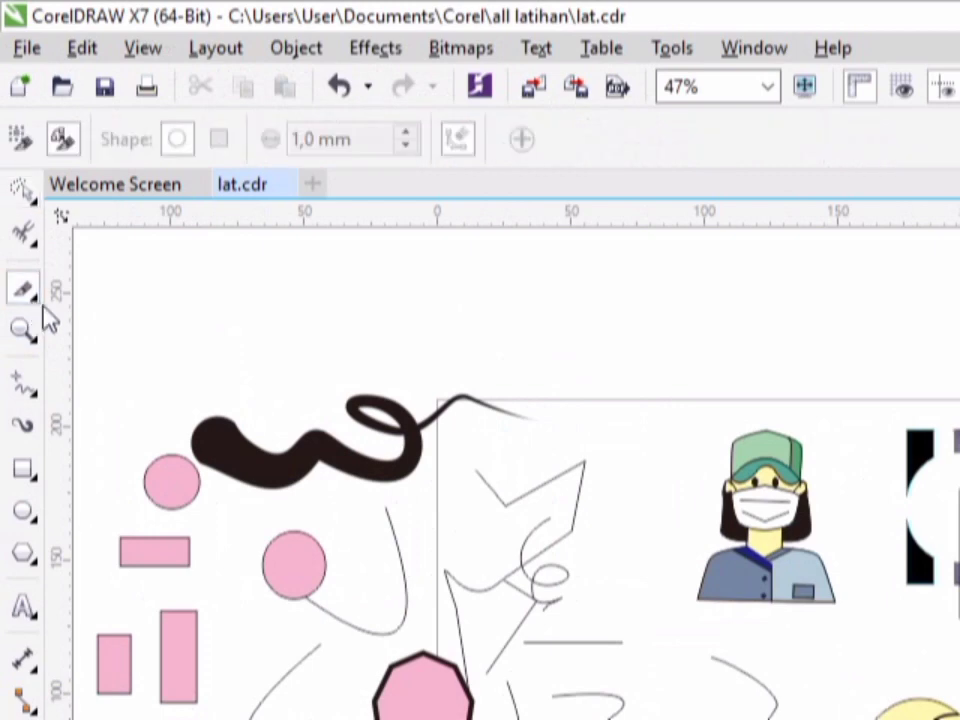
click(33, 303)
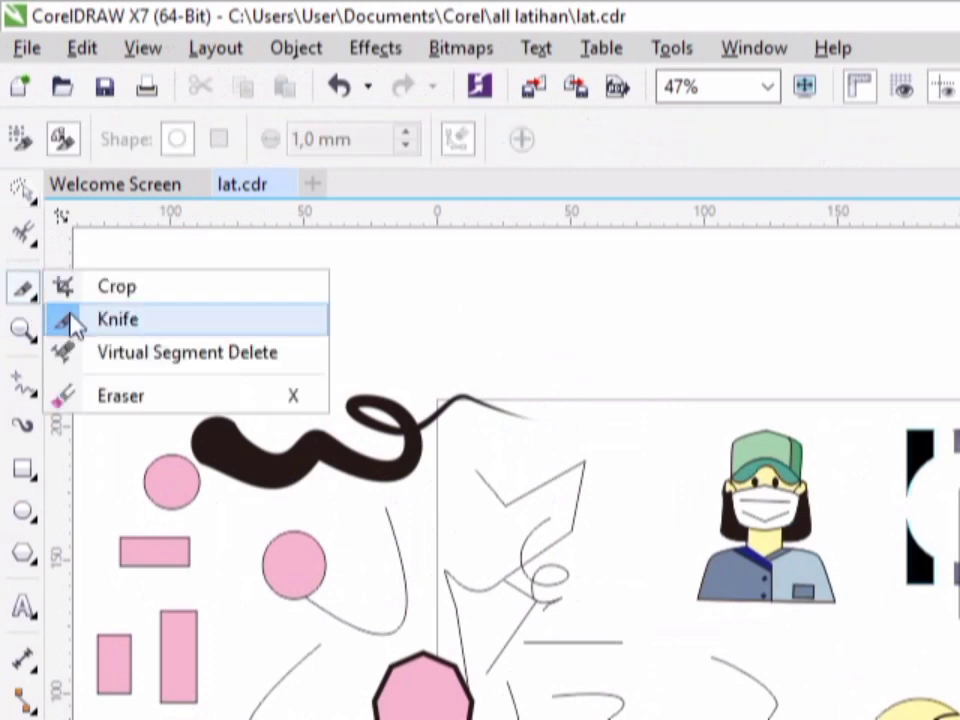
click(122, 350)
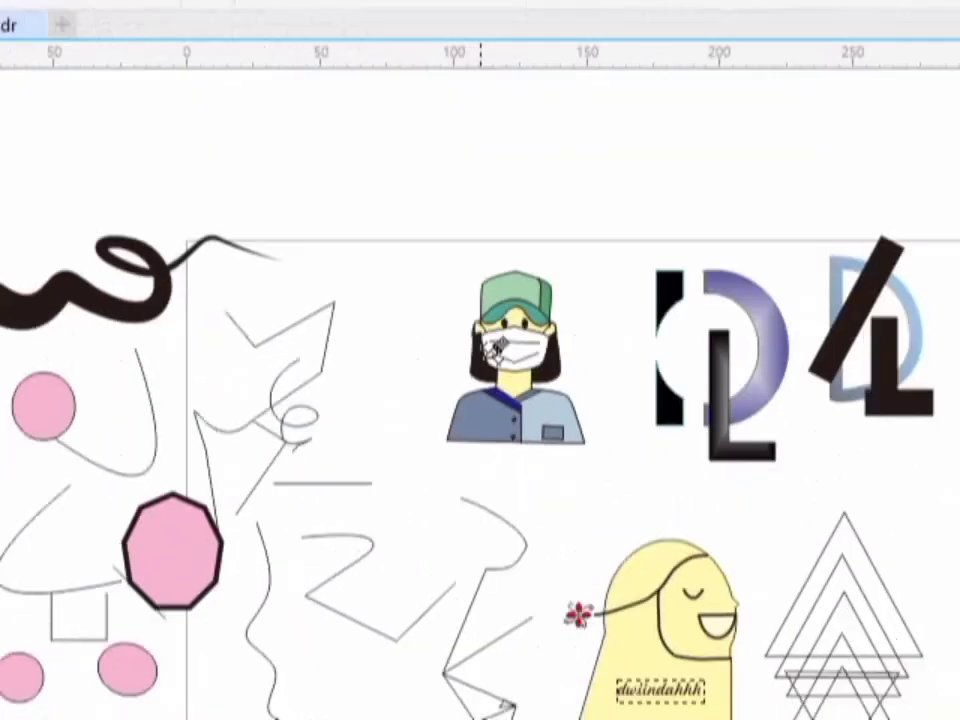
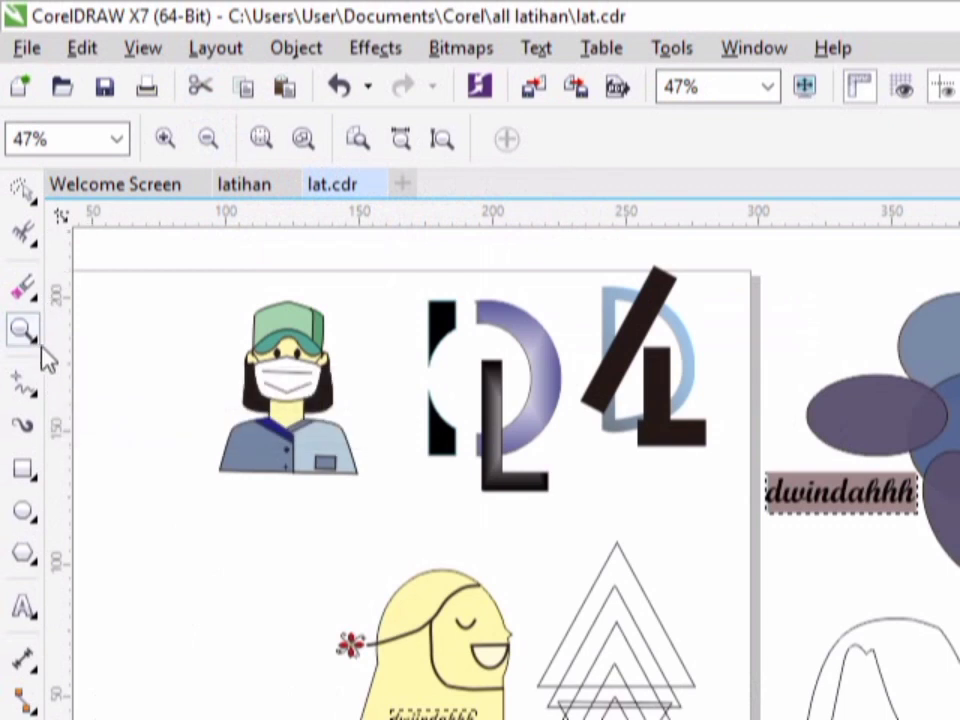
- Draw a looping curve about 18 by 35 mm with the Freehand tool in the empty area beside the masked figure
click(42, 346)
click(88, 360)
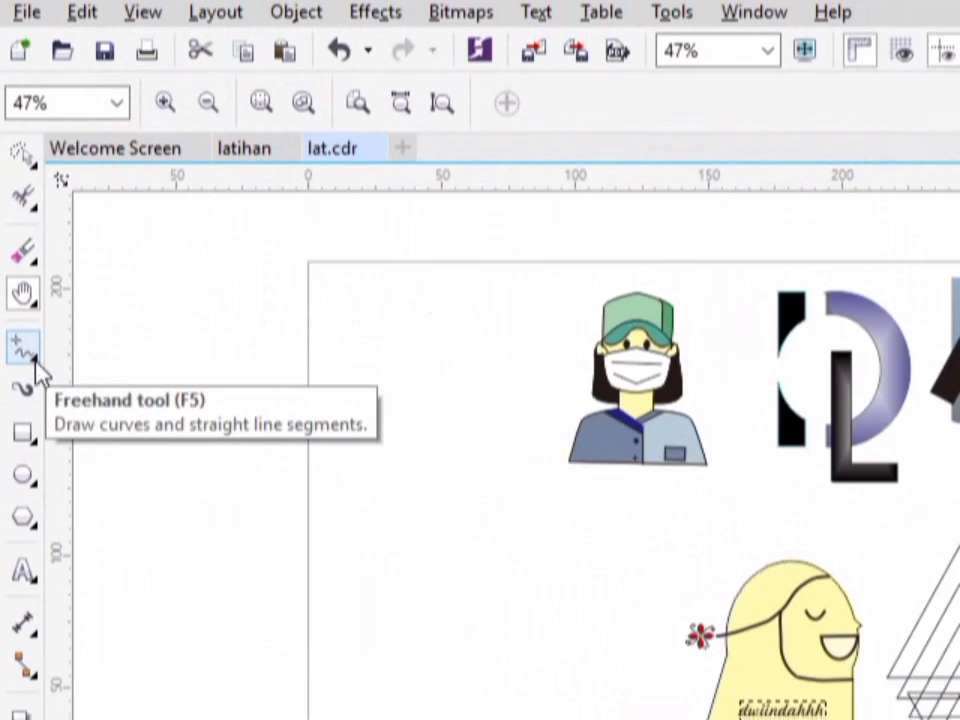
click(34, 366)
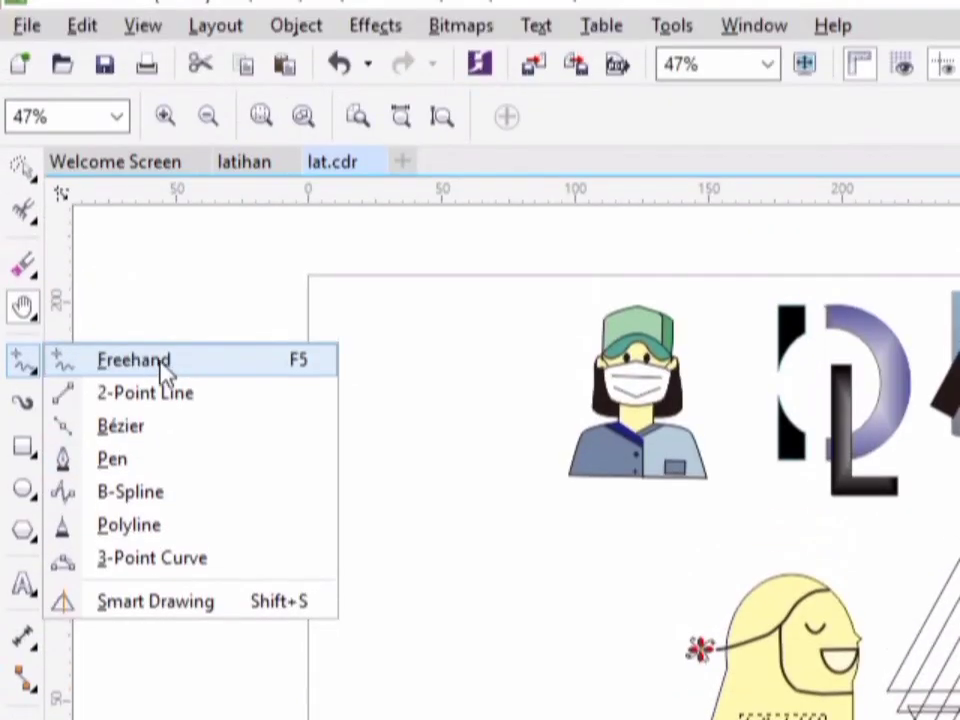
click(165, 370)
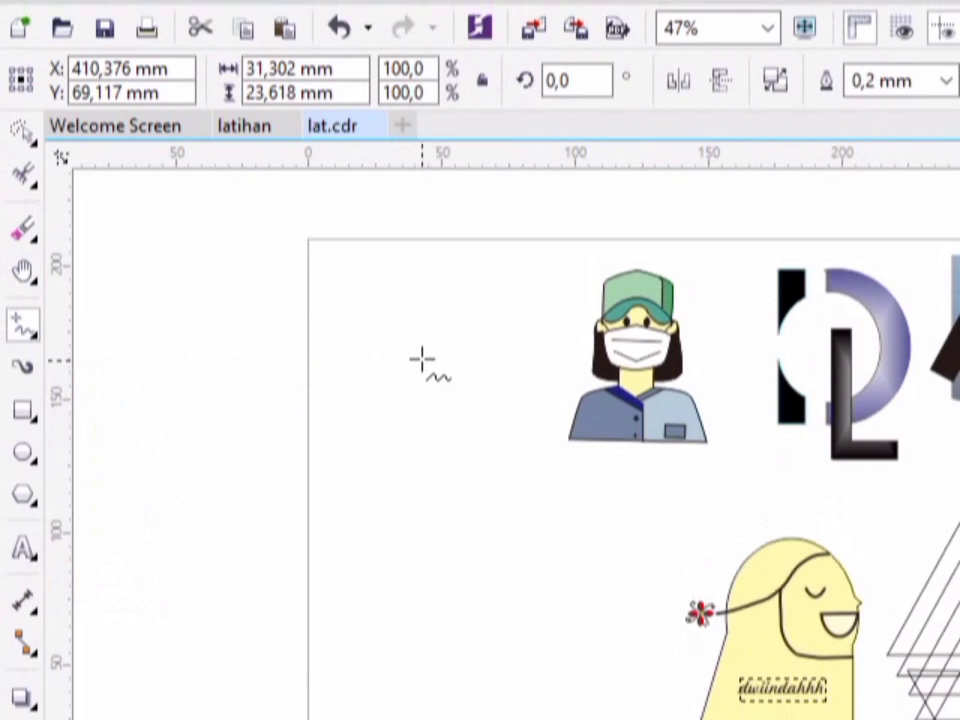
mouse_move(422, 360)
mouse_down()
mouse_move(392, 365)
mouse_move(437, 352)
mouse_move(420, 380)
mouse_up()
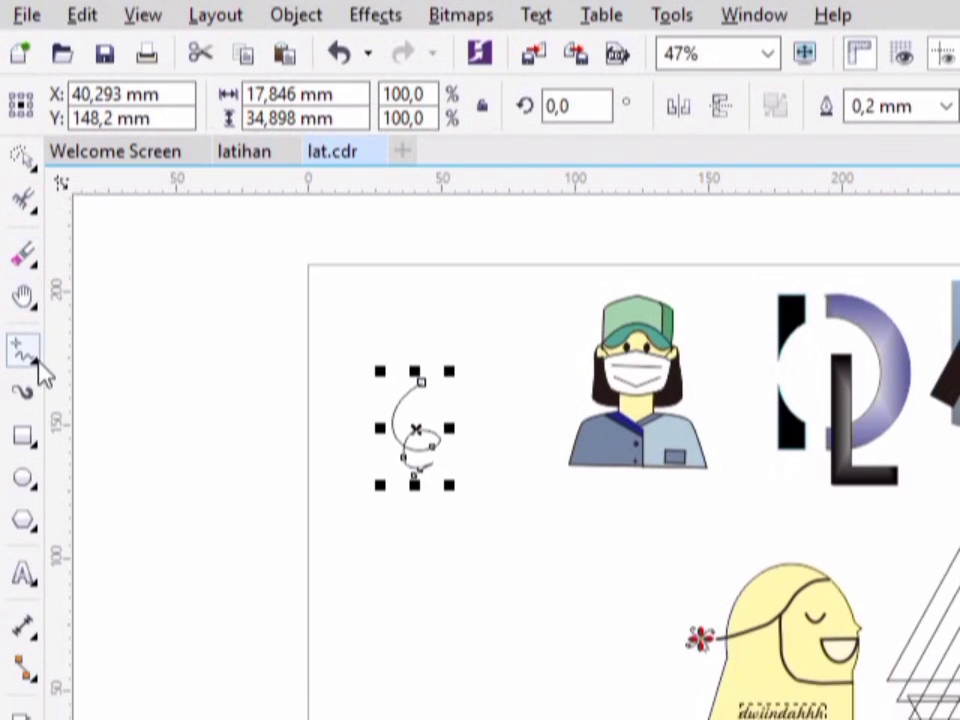
- Draw a horizontal line about 37 mm long below the freehand loop with the 2-Point Line tool
click(36, 398)
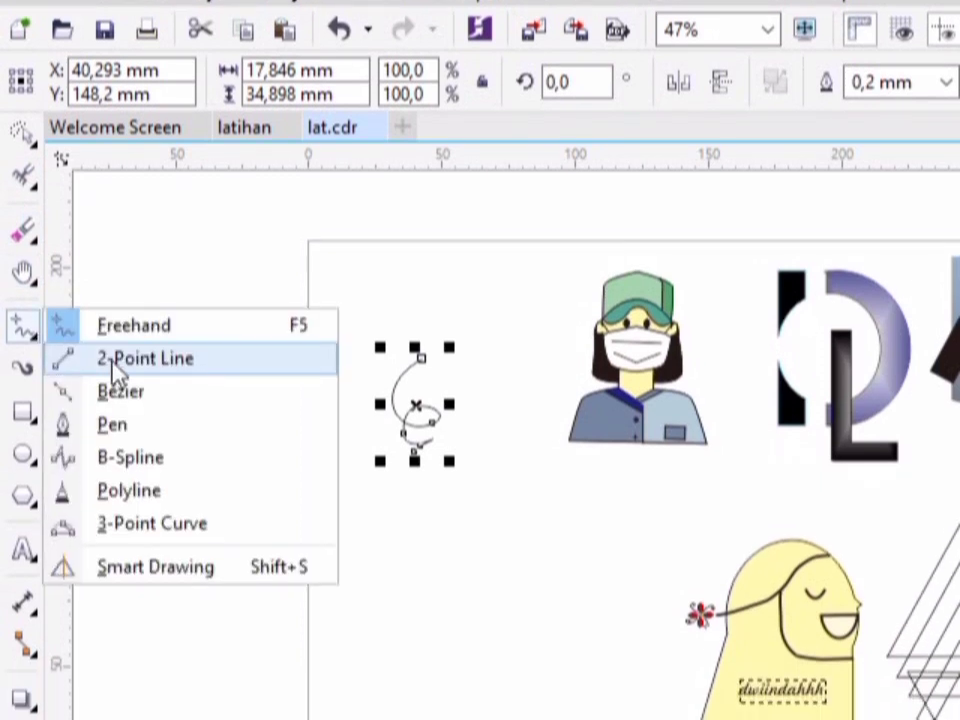
click(118, 360)
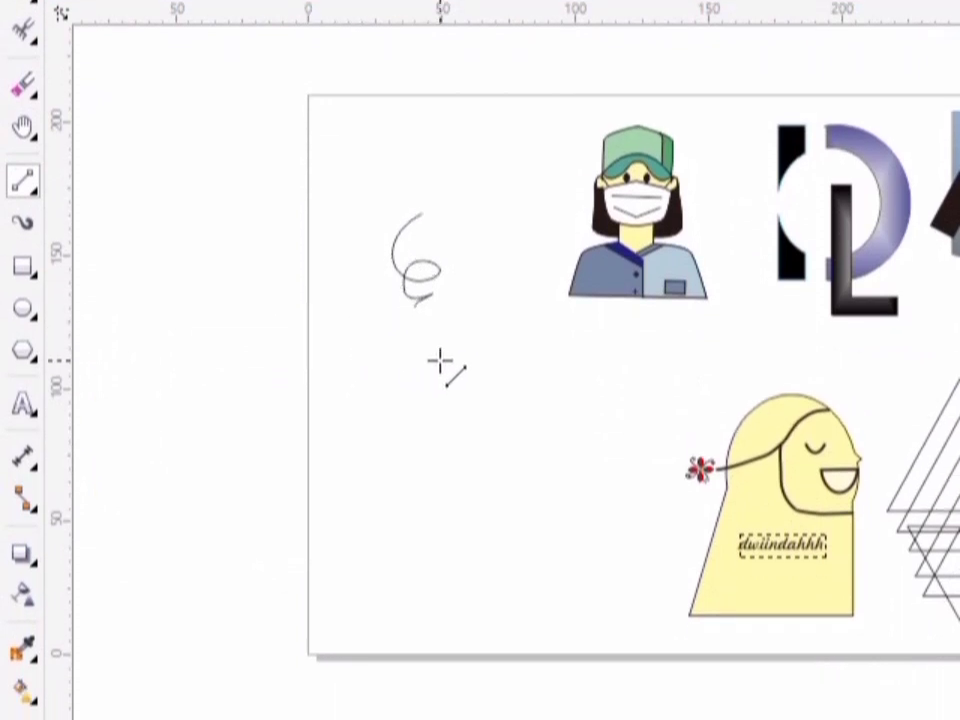
mouse_move(480, 362)
mouse_down()
mouse_move(387, 374)
mouse_move(389, 349)
mouse_up()
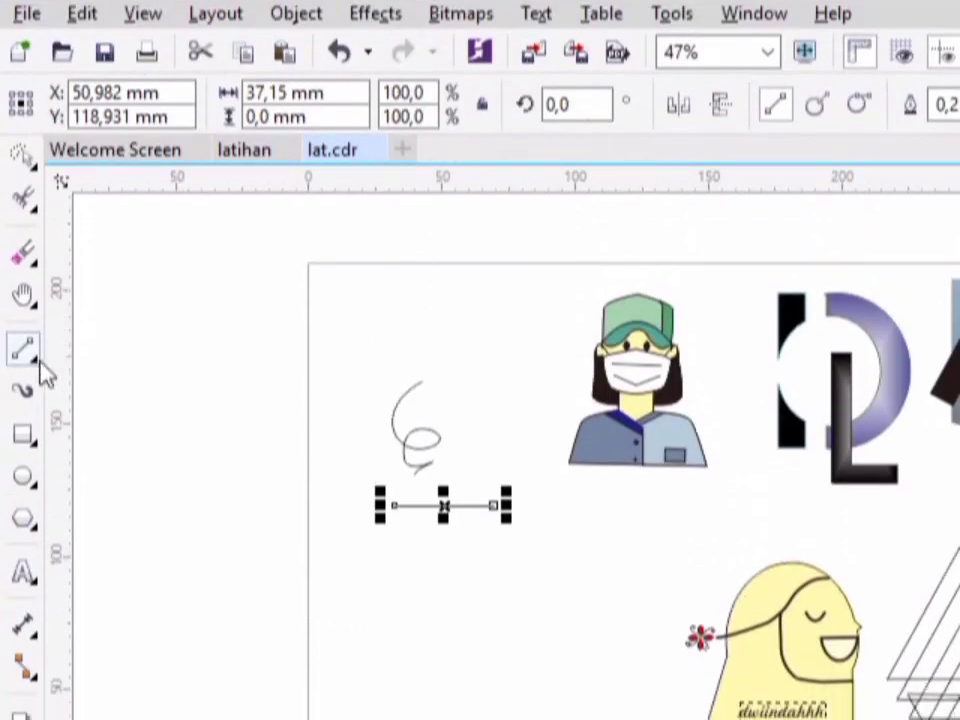
- Draw an open Bézier path about 58 by 40 mm below the horizontal line, starting with a curve and continuing in straight segments
click(34, 178)
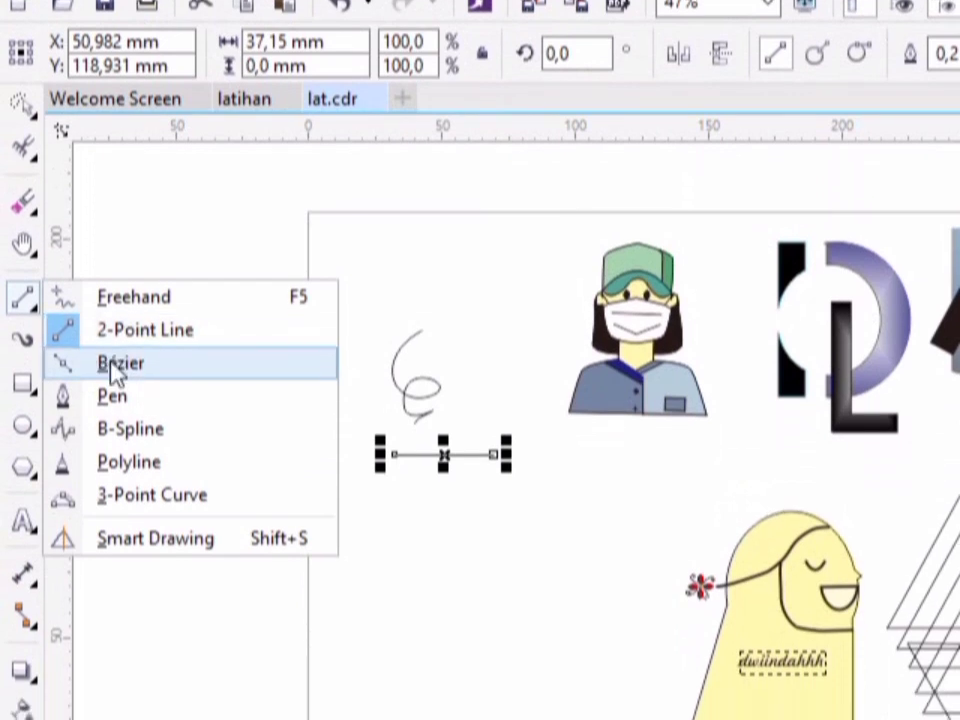
click(117, 364)
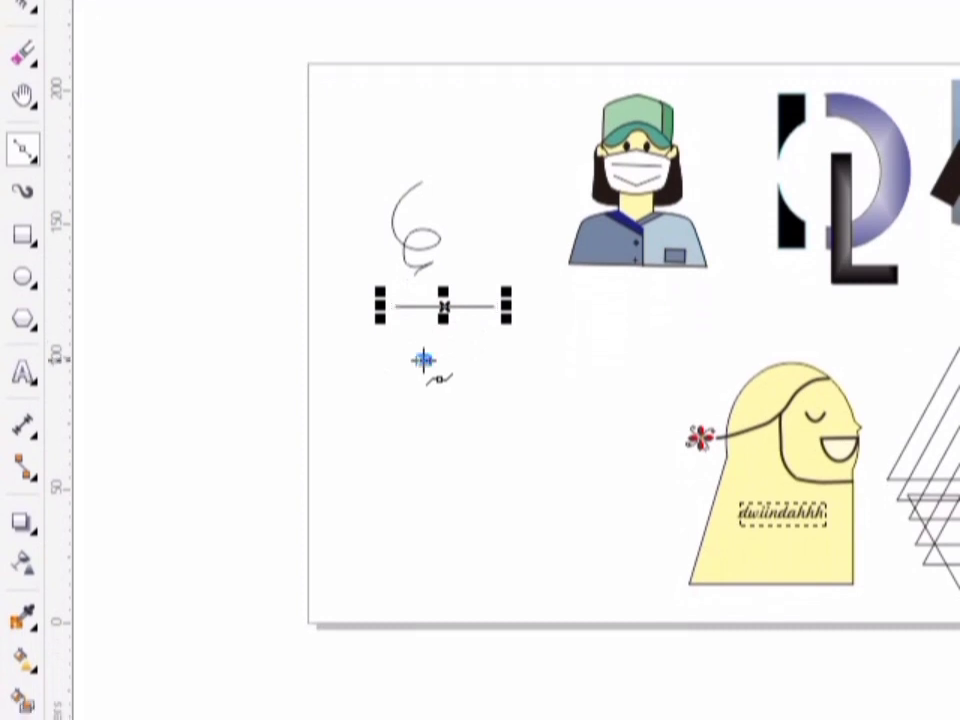
drag(480, 360, 427, 360)
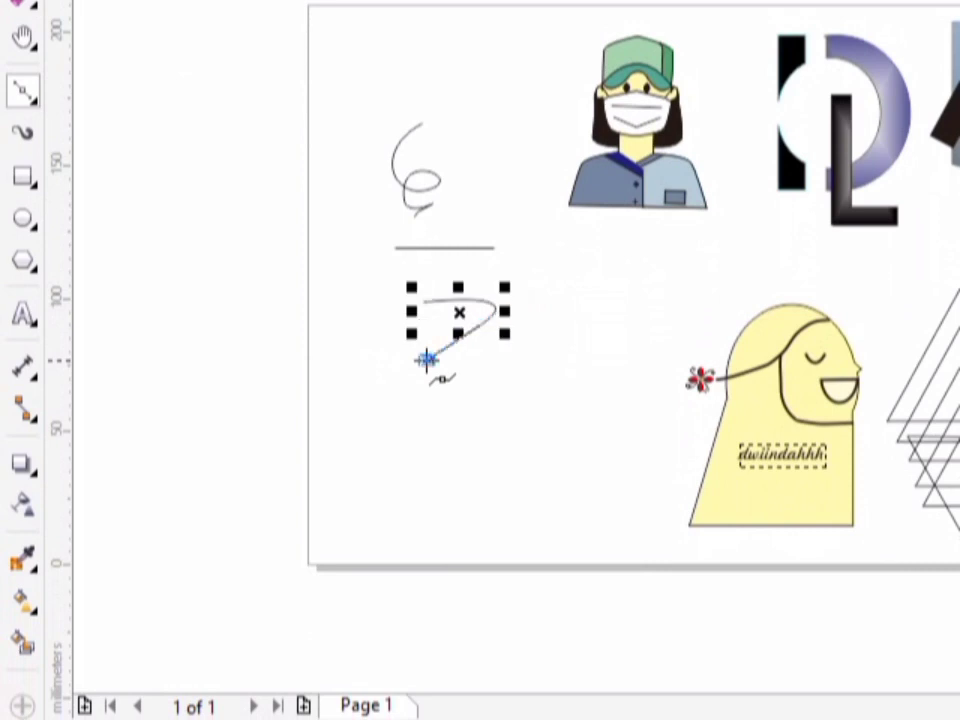
click(519, 407)
click(577, 348)
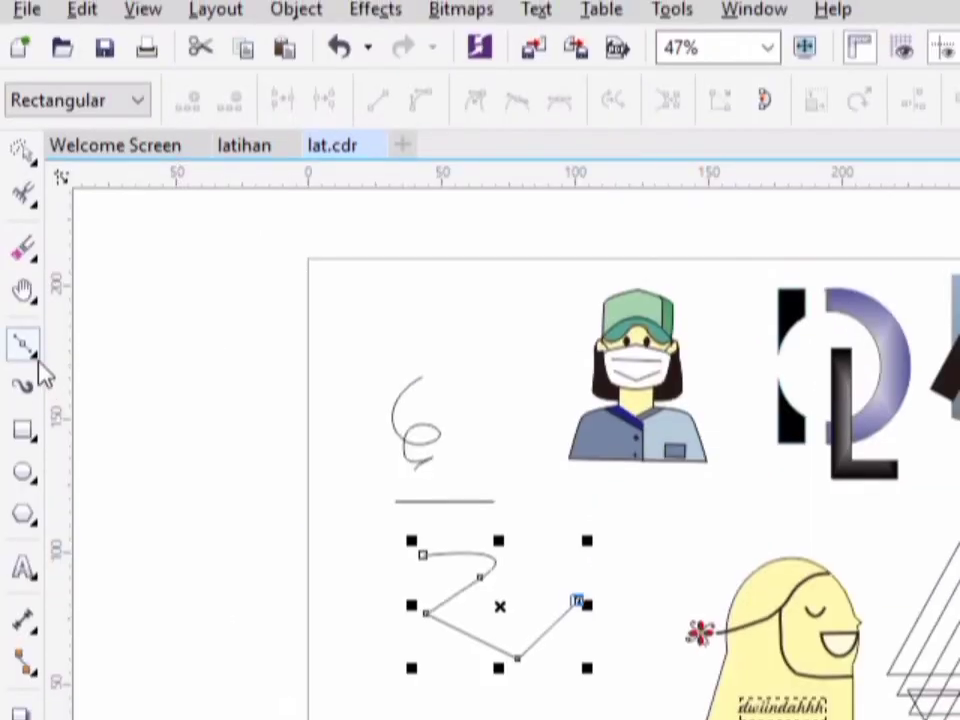
- Draw an open zigzag of straight segments about 41 by 80 mm across the freehand loop with the Pen tool
click(37, 363)
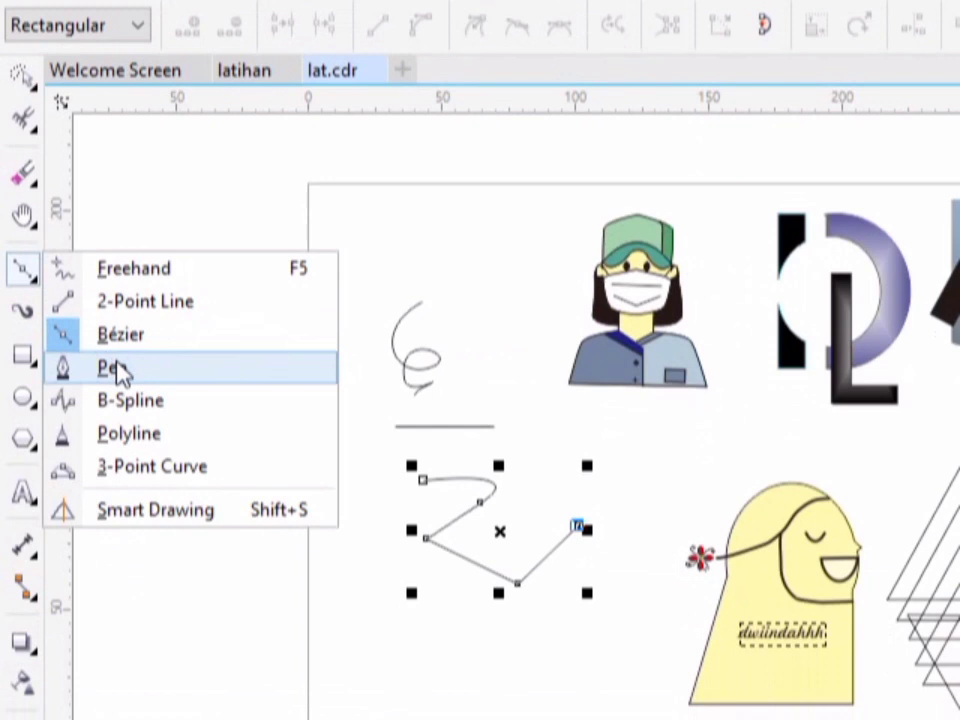
click(115, 445)
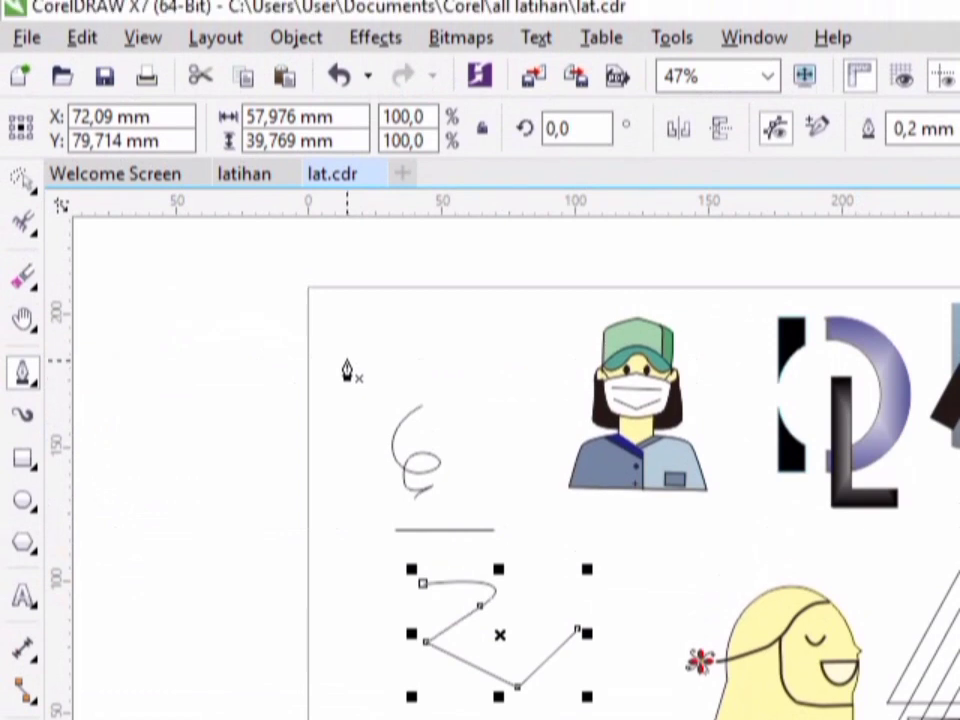
click(347, 259)
drag(347, 367, 376, 394)
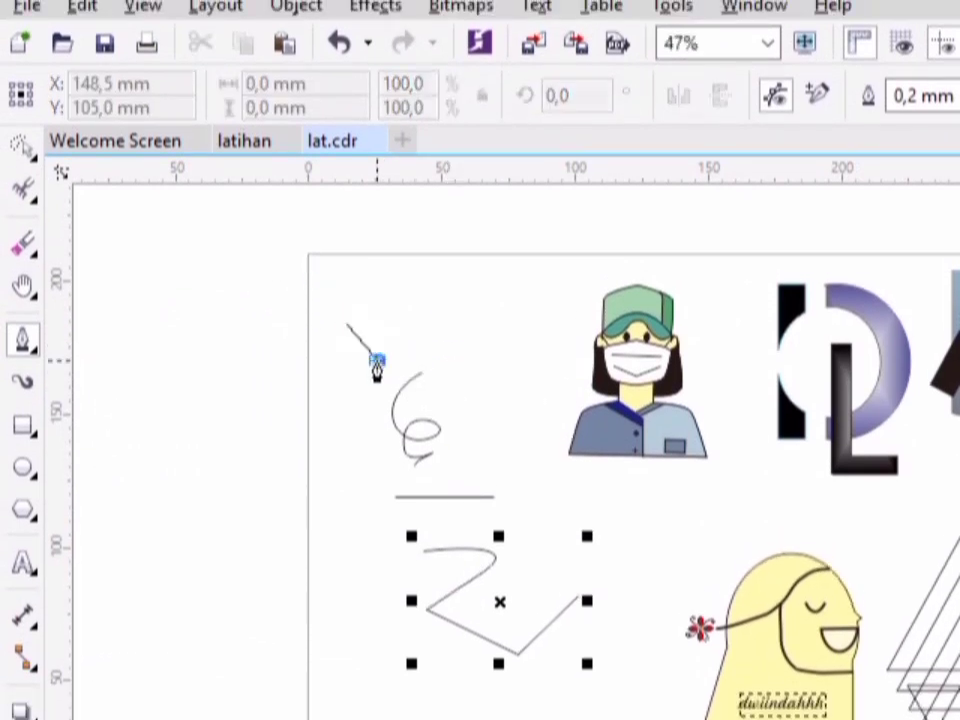
click(376, 366)
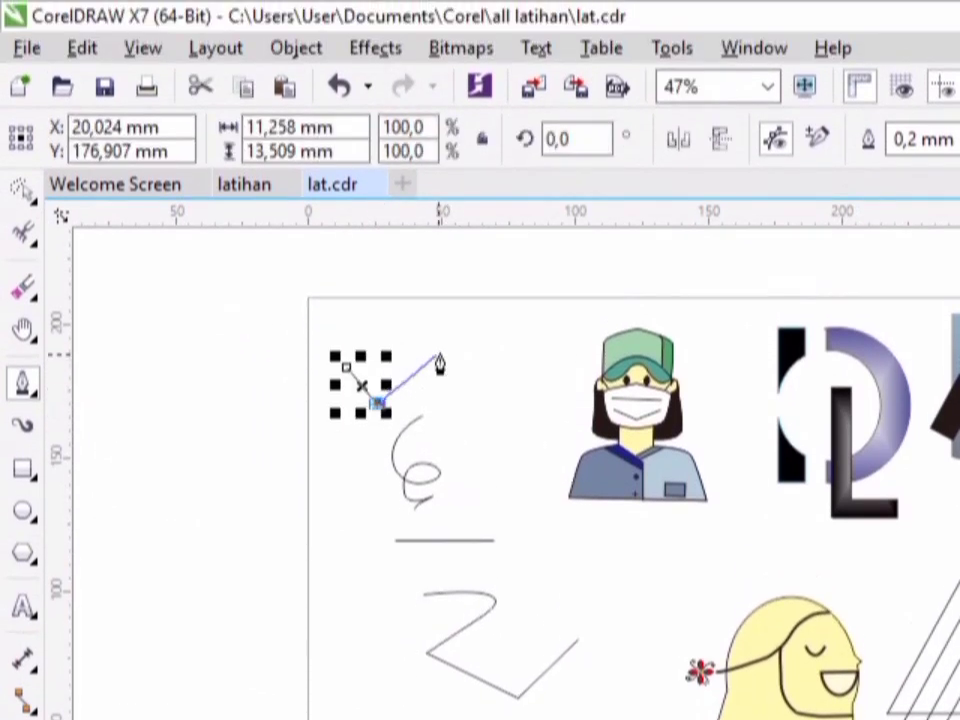
click(456, 370)
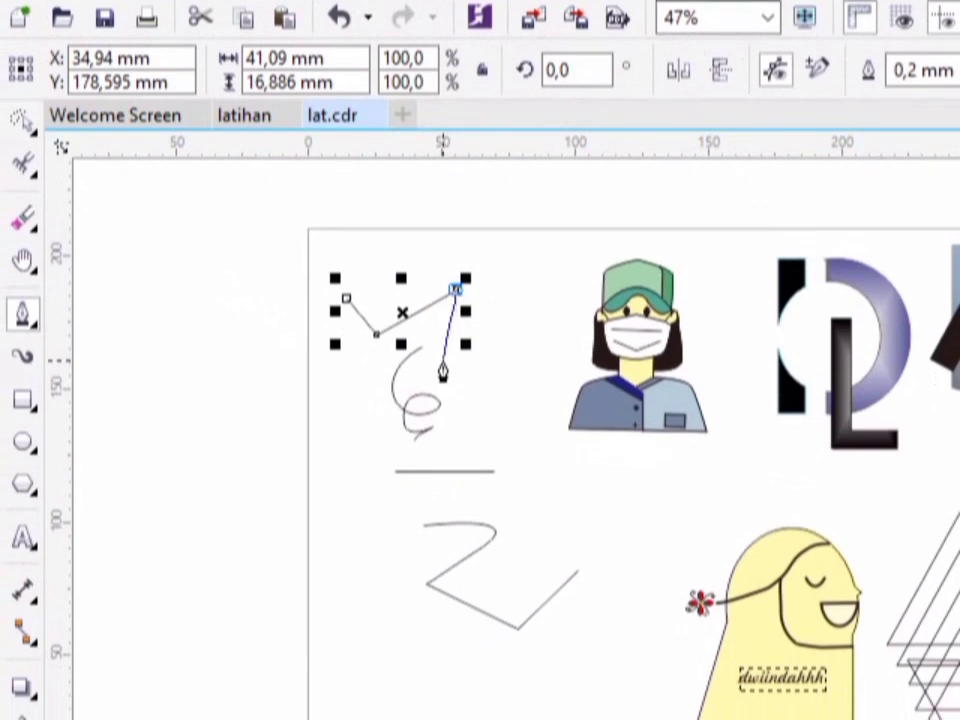
click(443, 440)
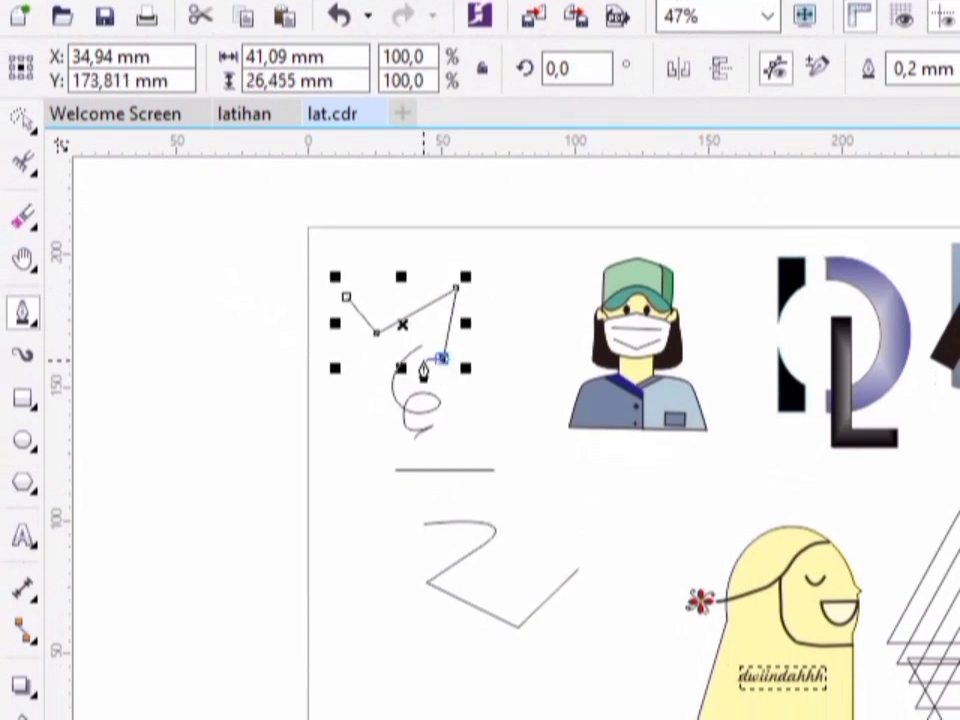
click(441, 366)
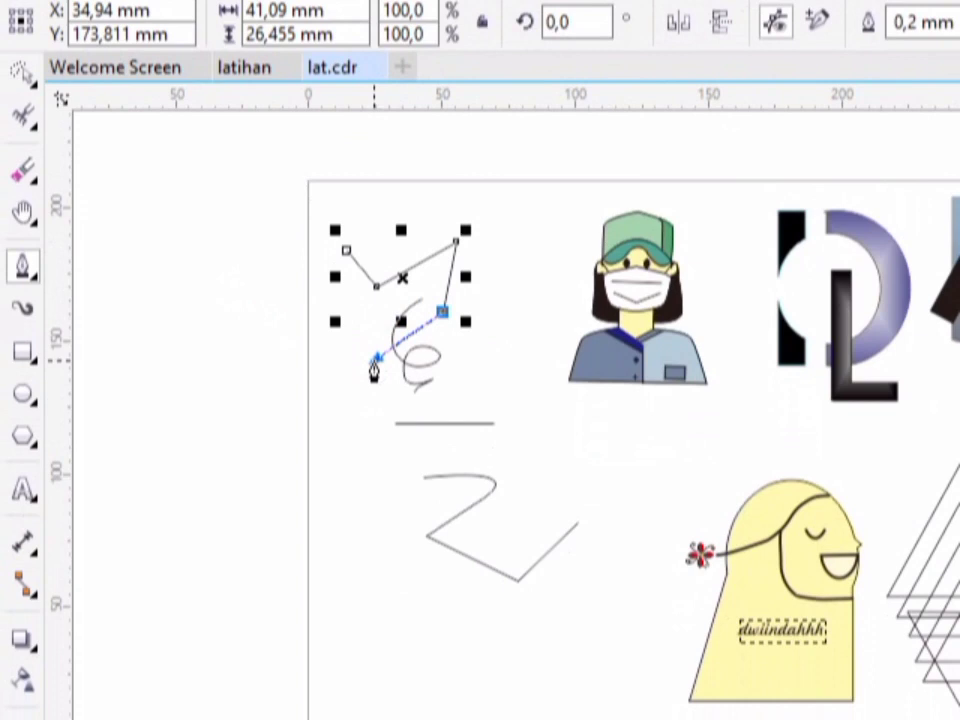
click(374, 360)
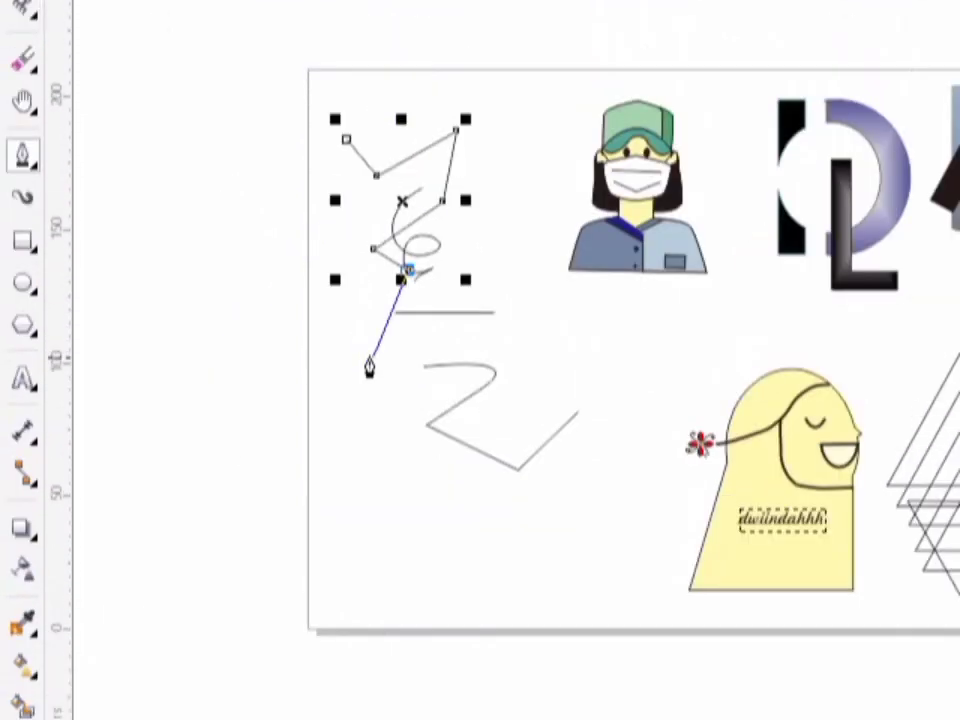
click(357, 431)
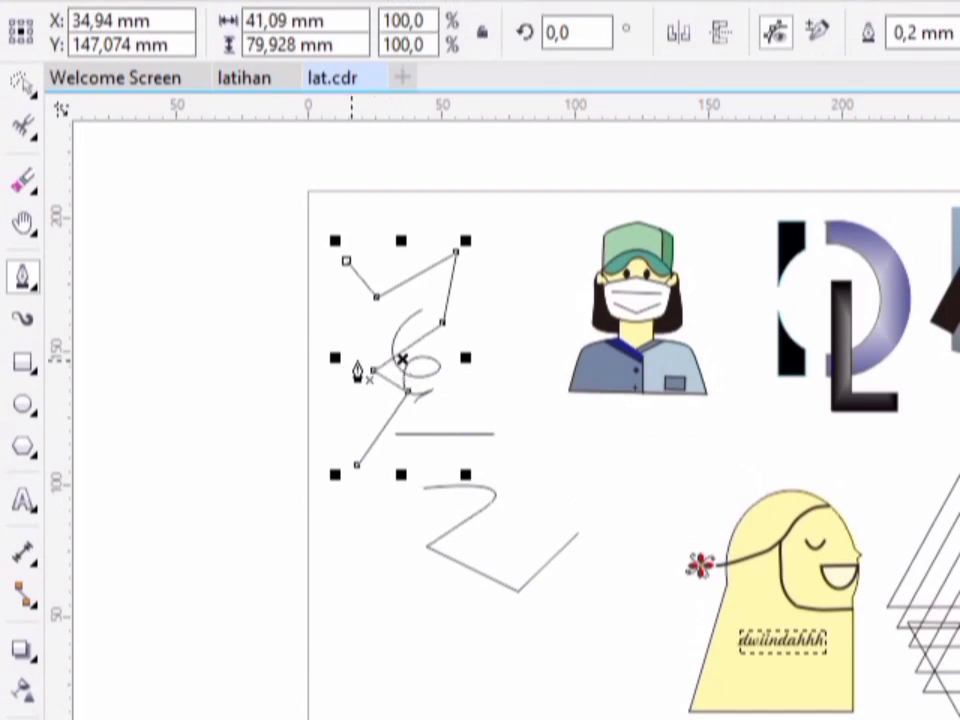
- Draw a second Pen path about 47 mm tall from the zigzag's leftward corner, combining curved segments with a straight final segment
drag(363, 373, 329, 418)
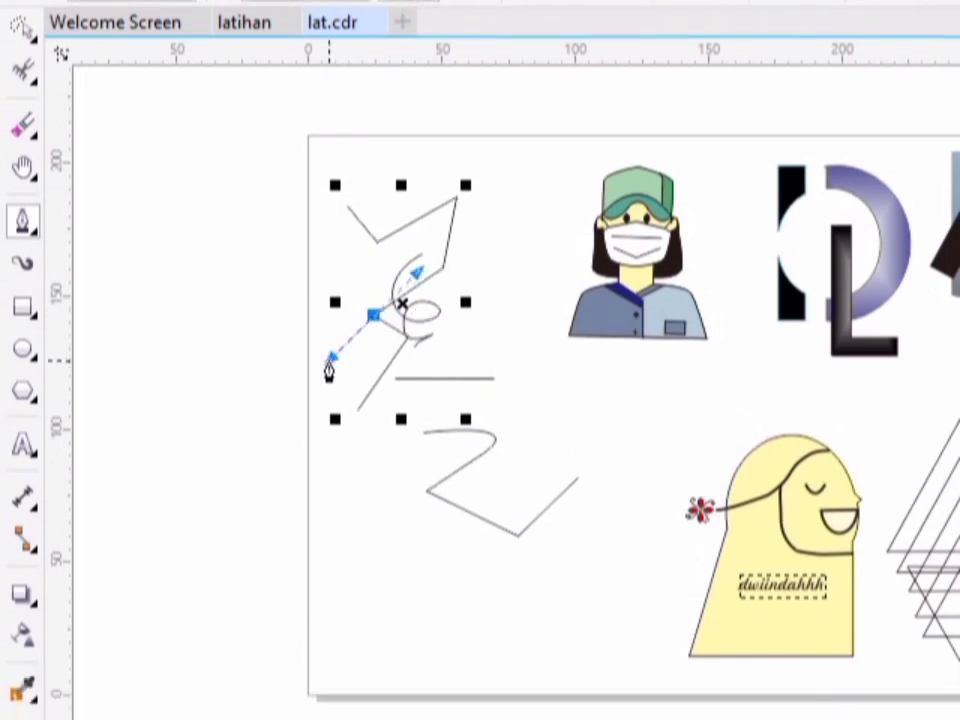
drag(329, 371, 356, 427)
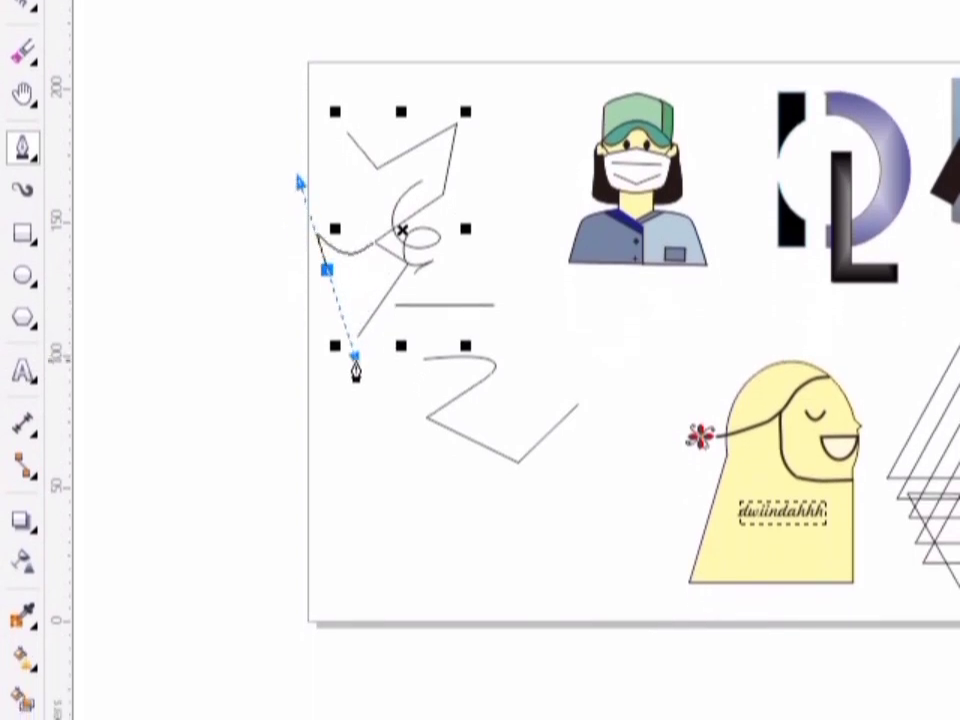
drag(355, 372, 355, 372)
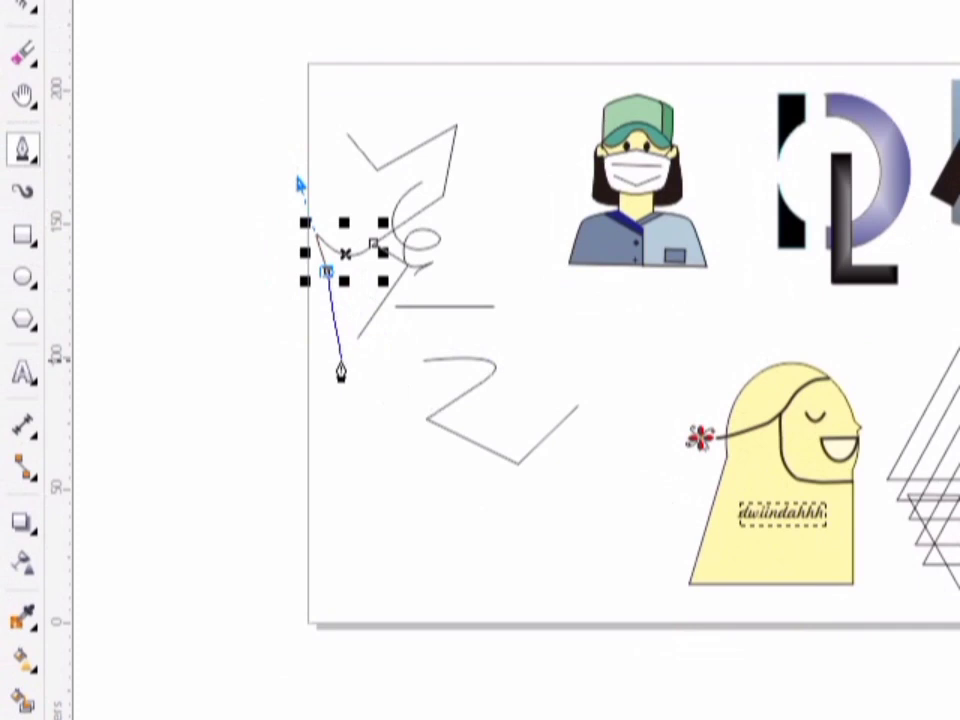
click(340, 372)
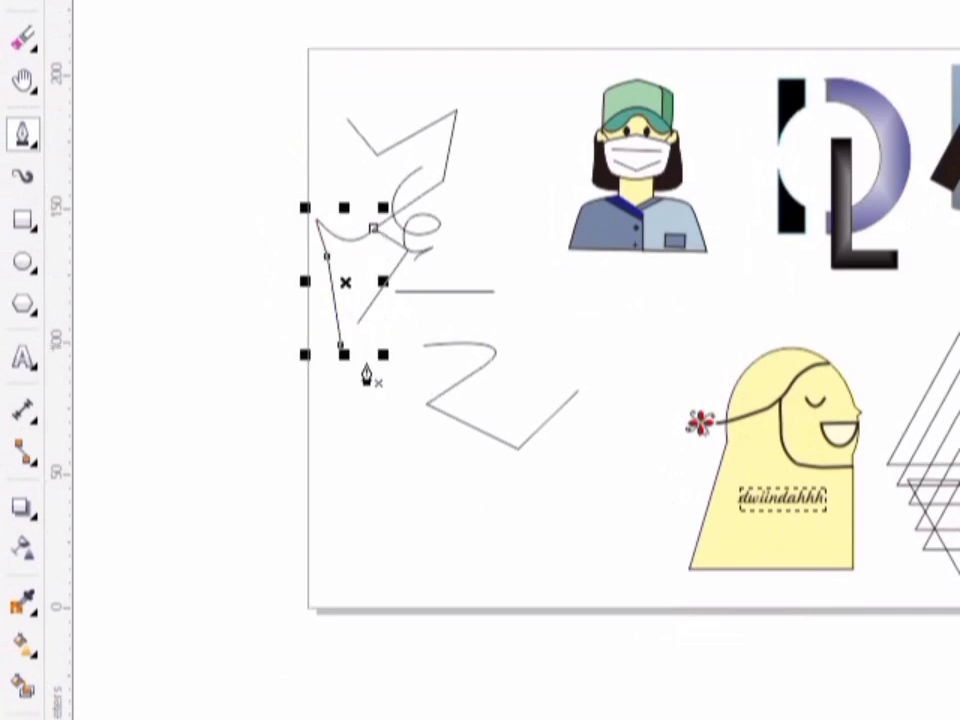
- Draw a wavy open curve with the B-Spline tool between the zigzag's lower end and the page's lower edge
click(32, 216)
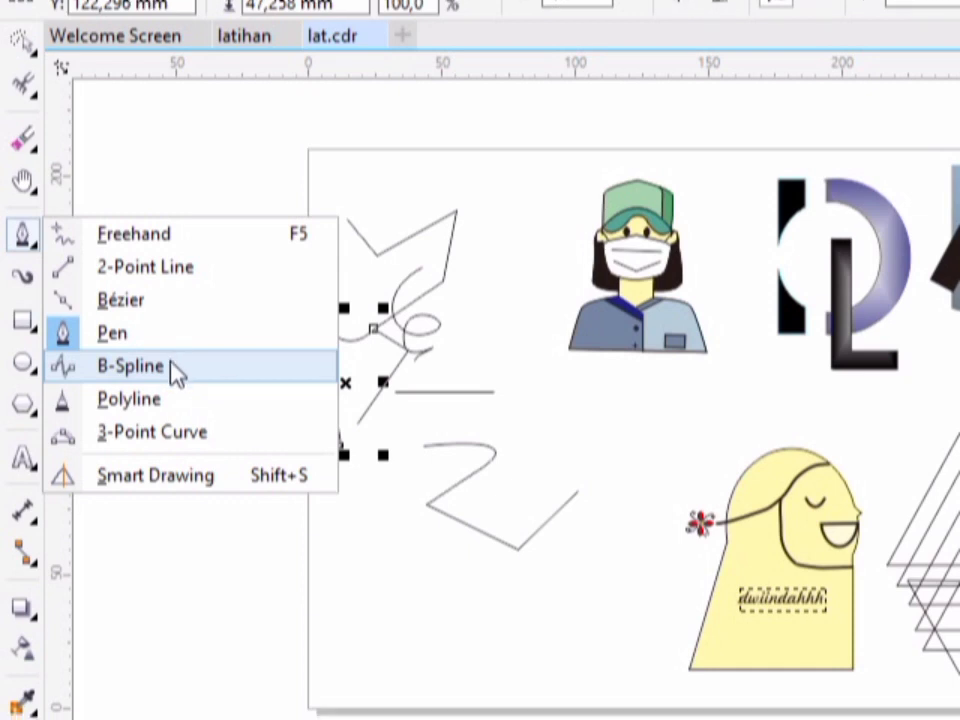
click(173, 368)
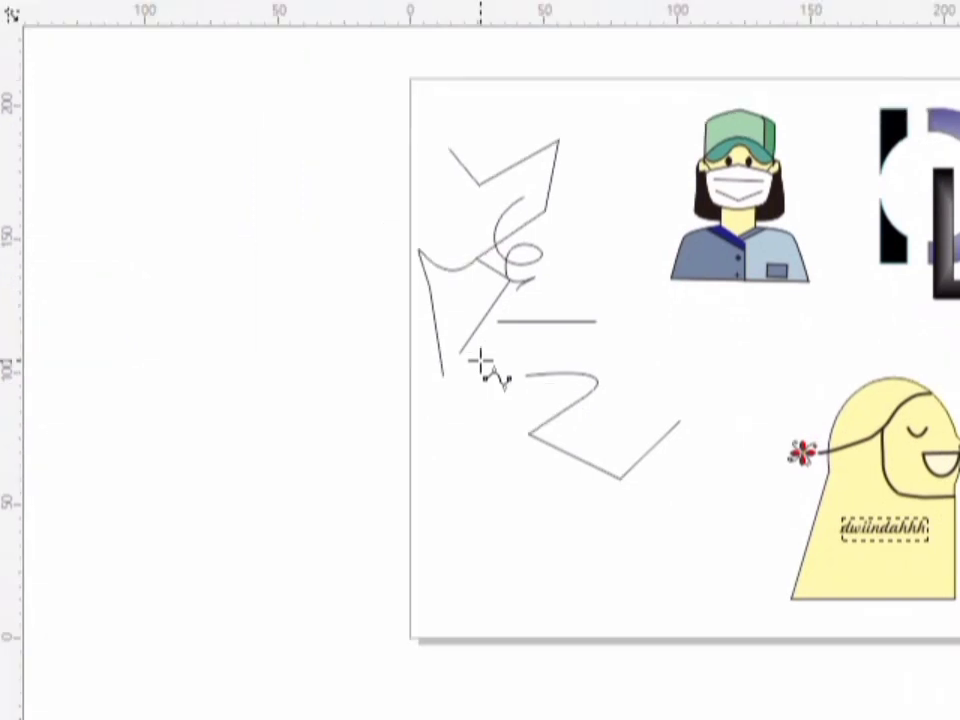
click(480, 358)
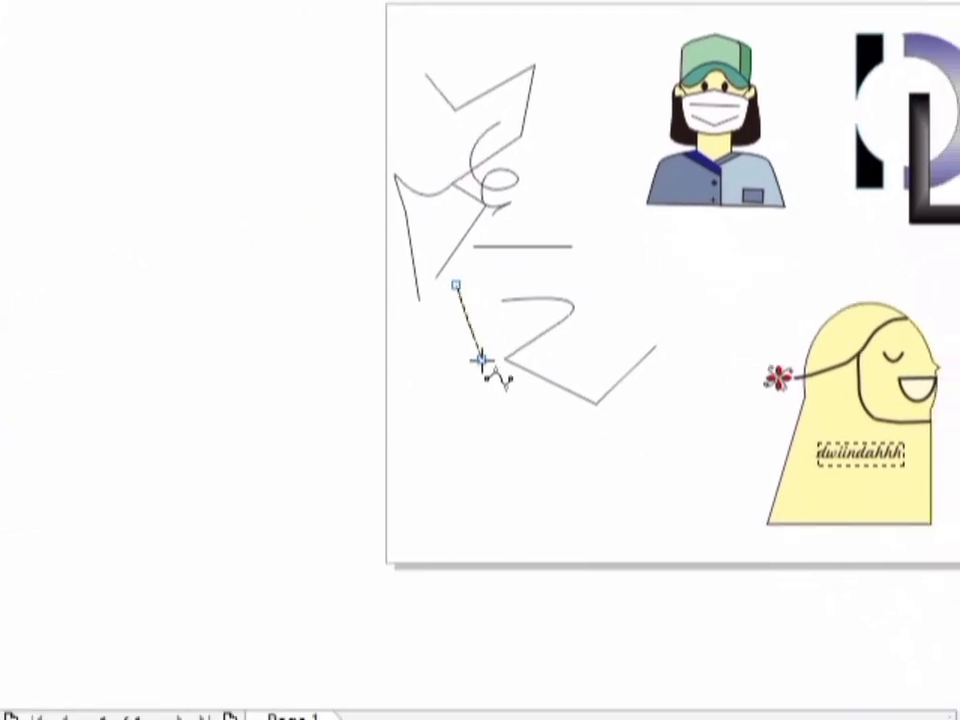
click(504, 434)
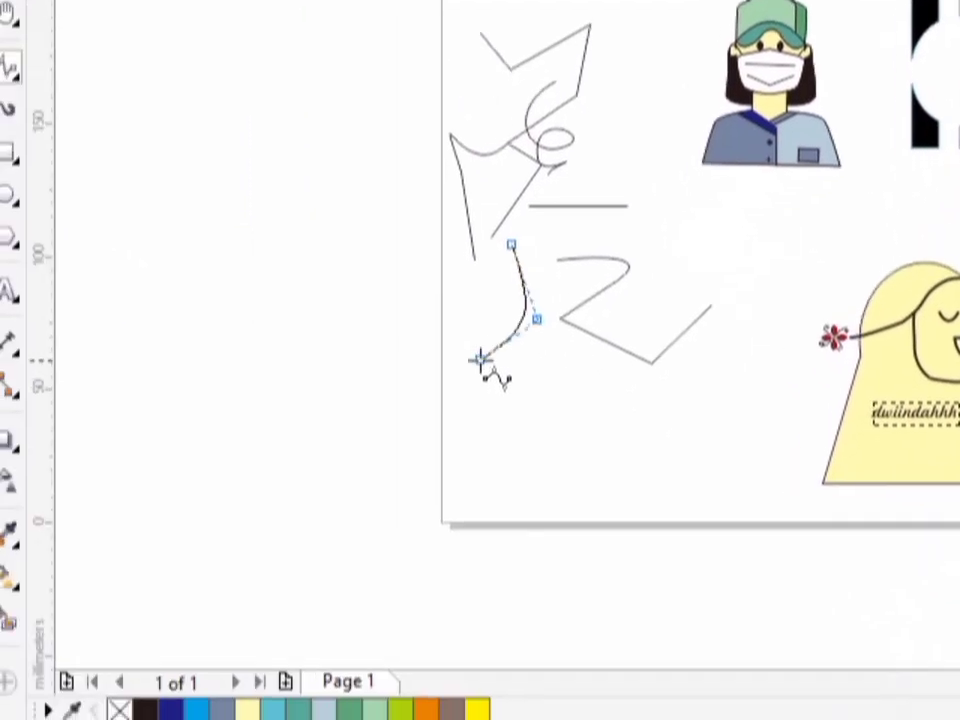
click(479, 359)
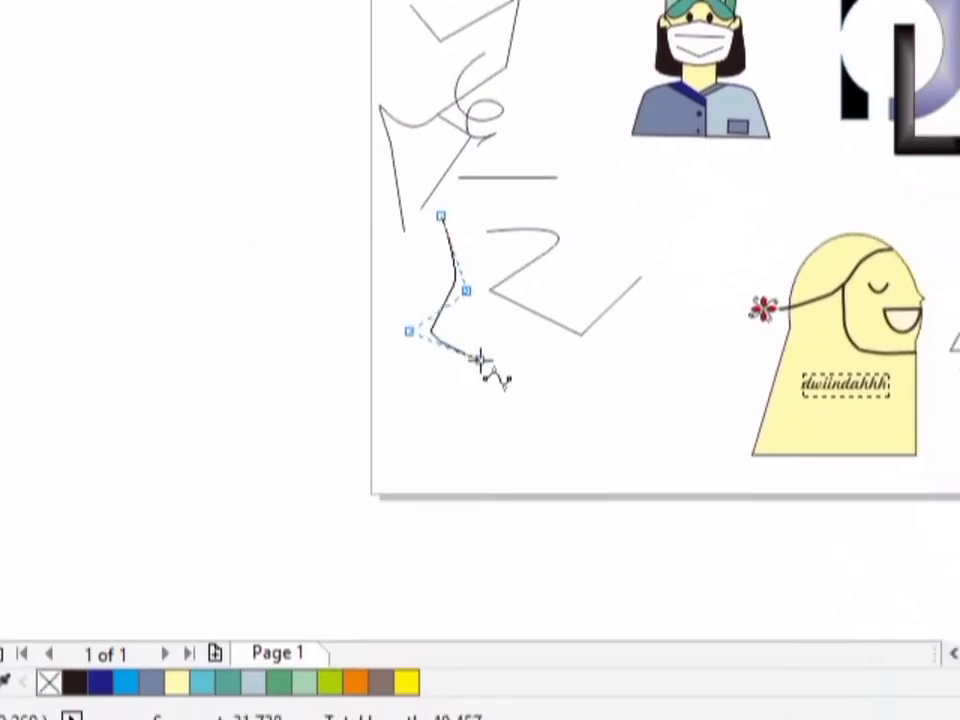
click(550, 387)
click(480, 360)
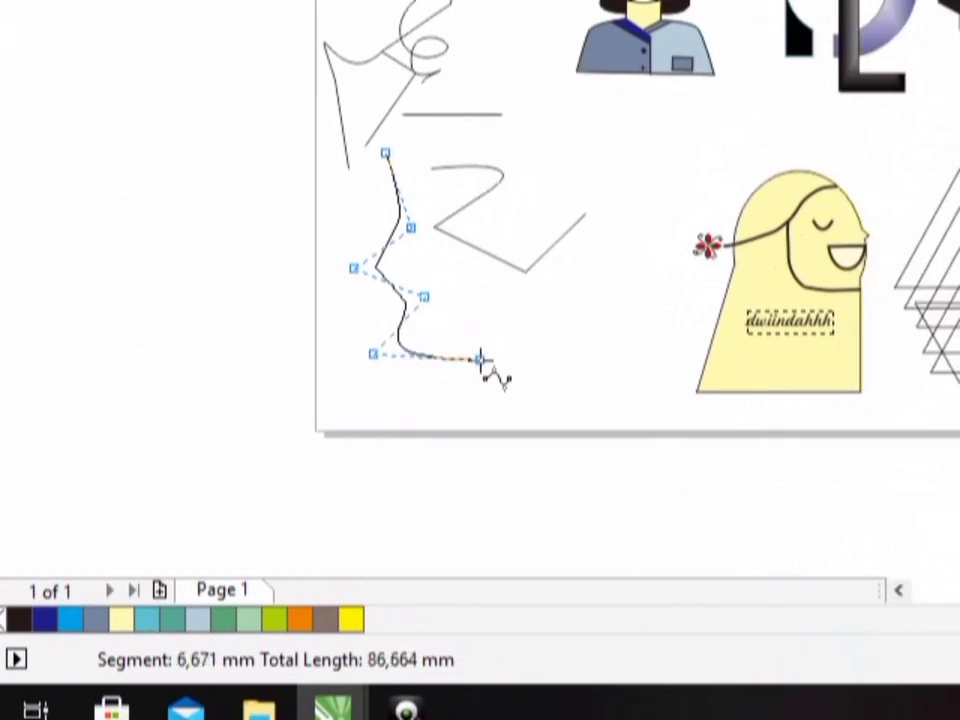
double_click(480, 358)
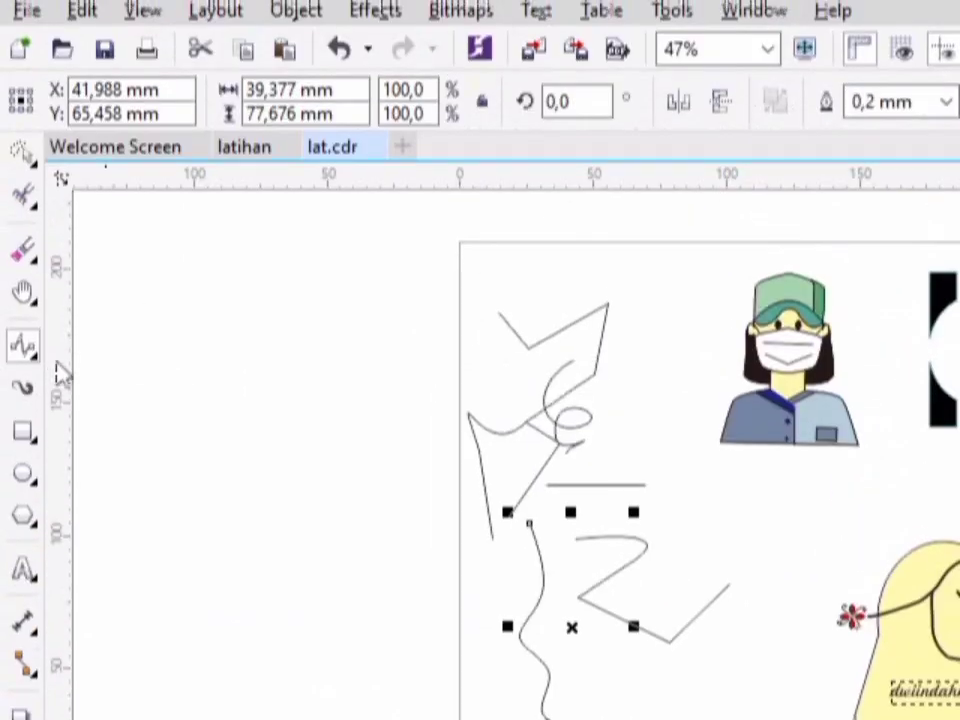
- Draw a Polyline about 97 mm tall between the Bézier path and the yellow figure, mixing a freehand curve with straight segments
click(40, 362)
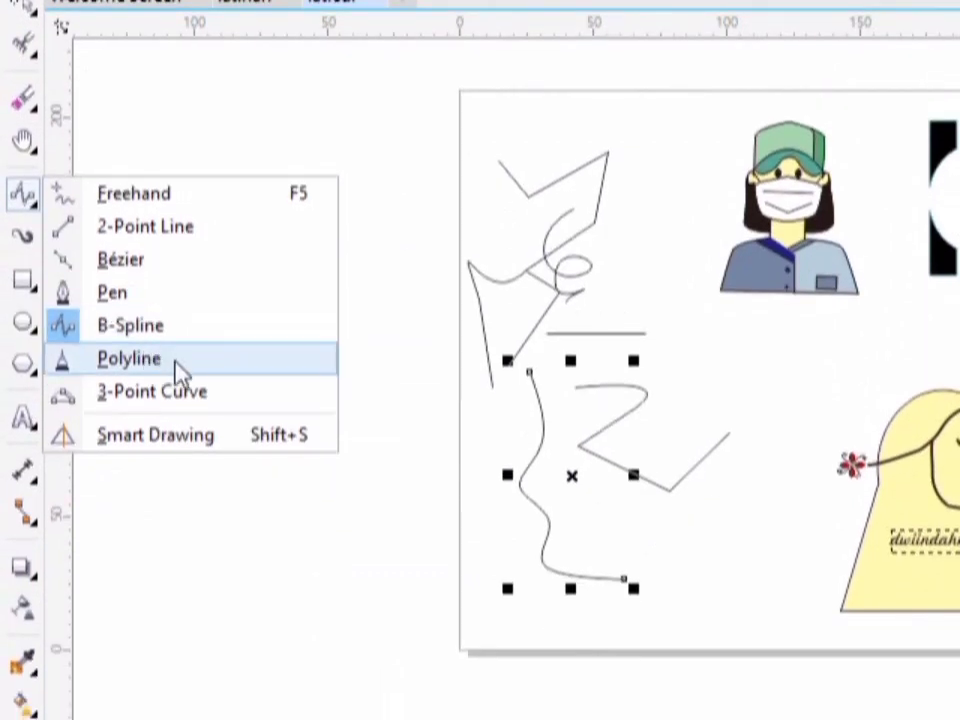
click(130, 358)
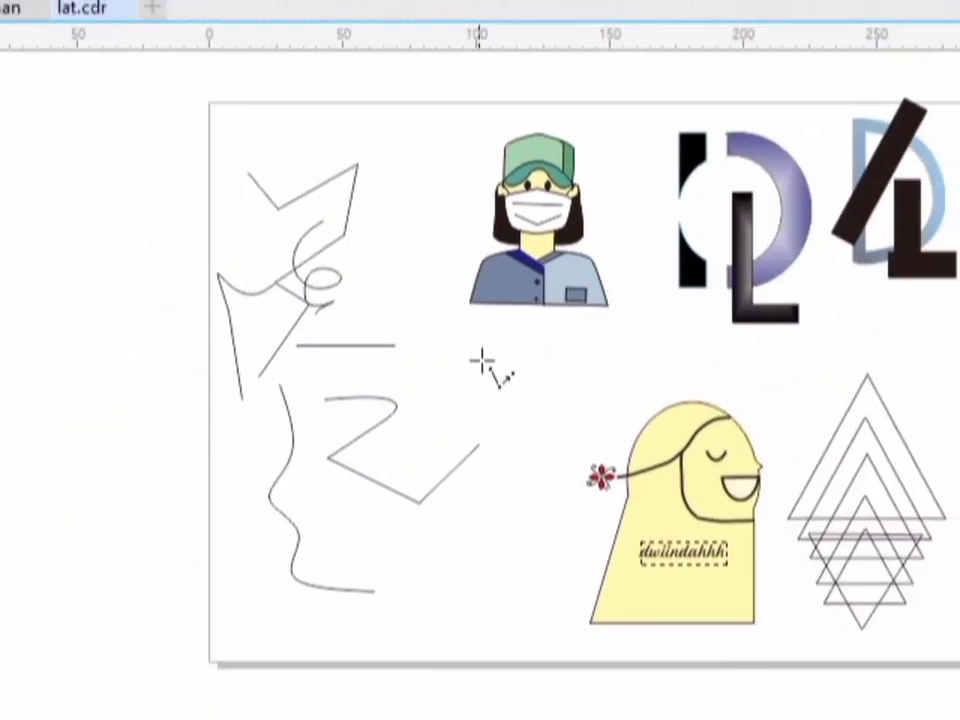
mouse_move(481, 362)
mouse_down()
mouse_move(538, 393)
mouse_move(546, 409)
mouse_up()
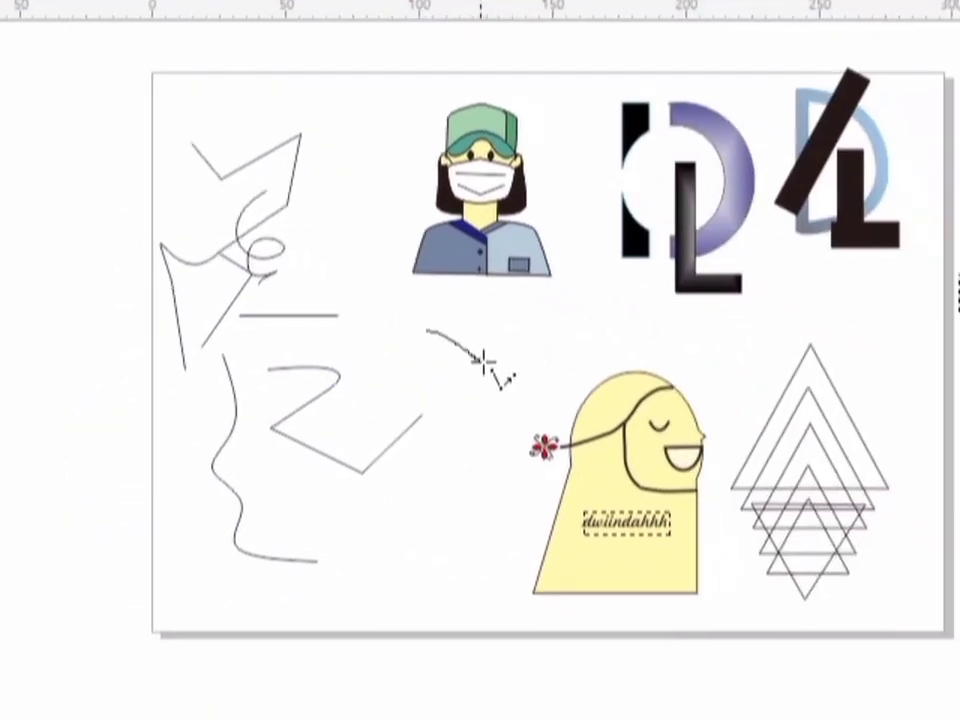
drag(476, 368, 440, 383)
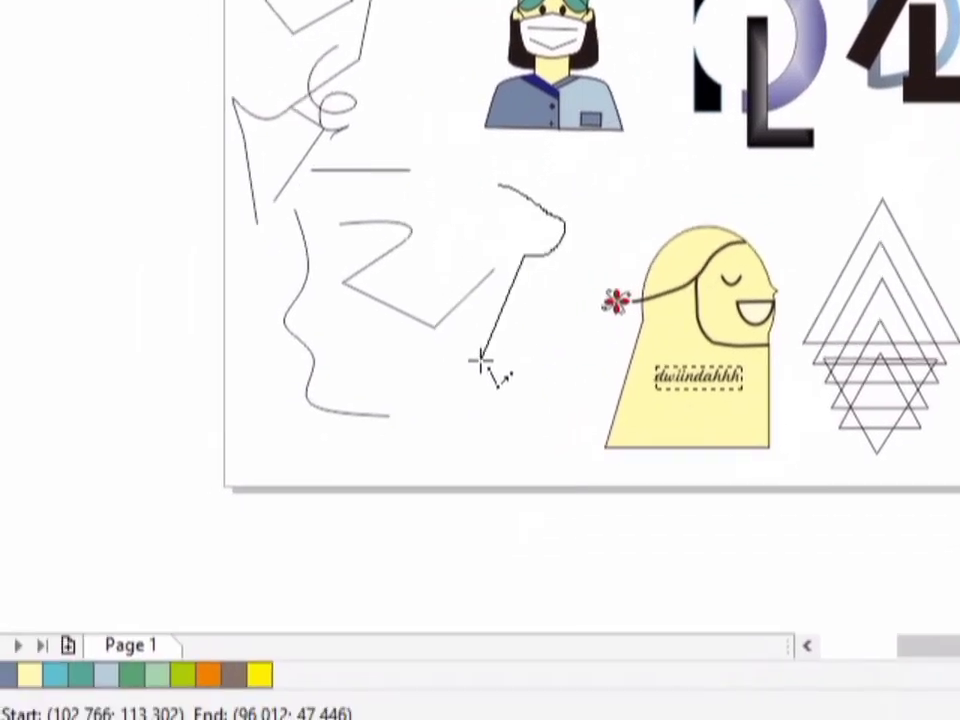
click(481, 358)
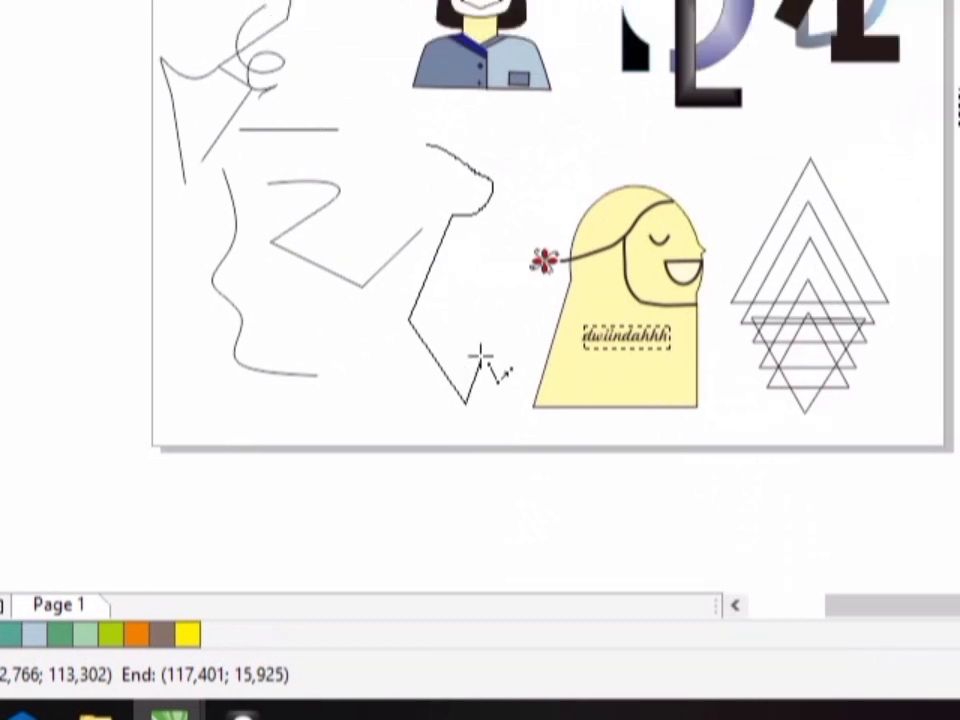
click(408, 321)
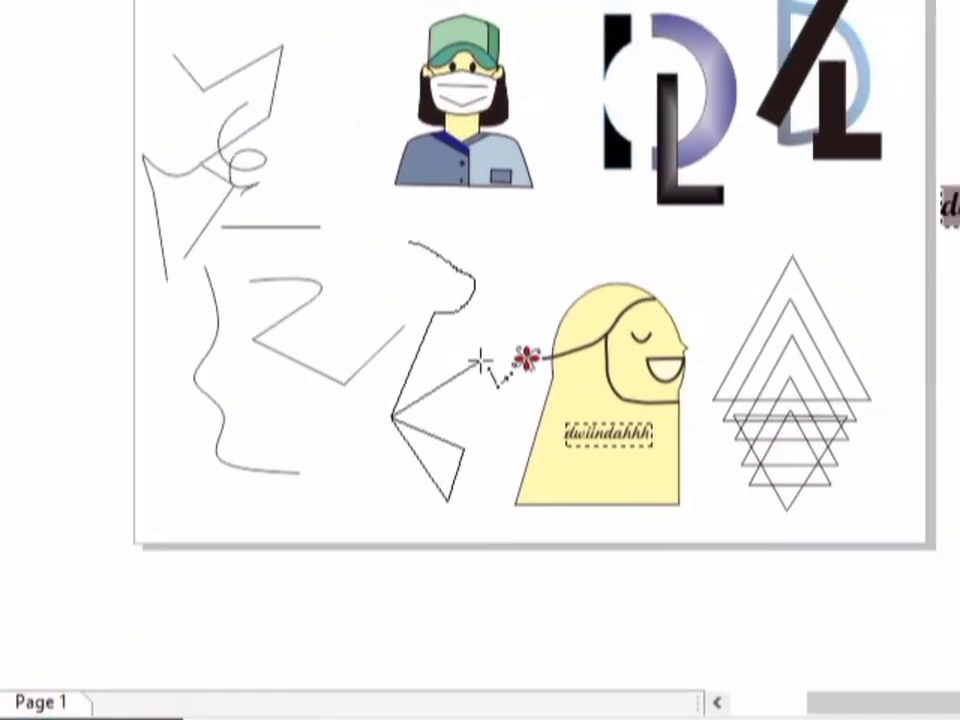
double_click(481, 358)
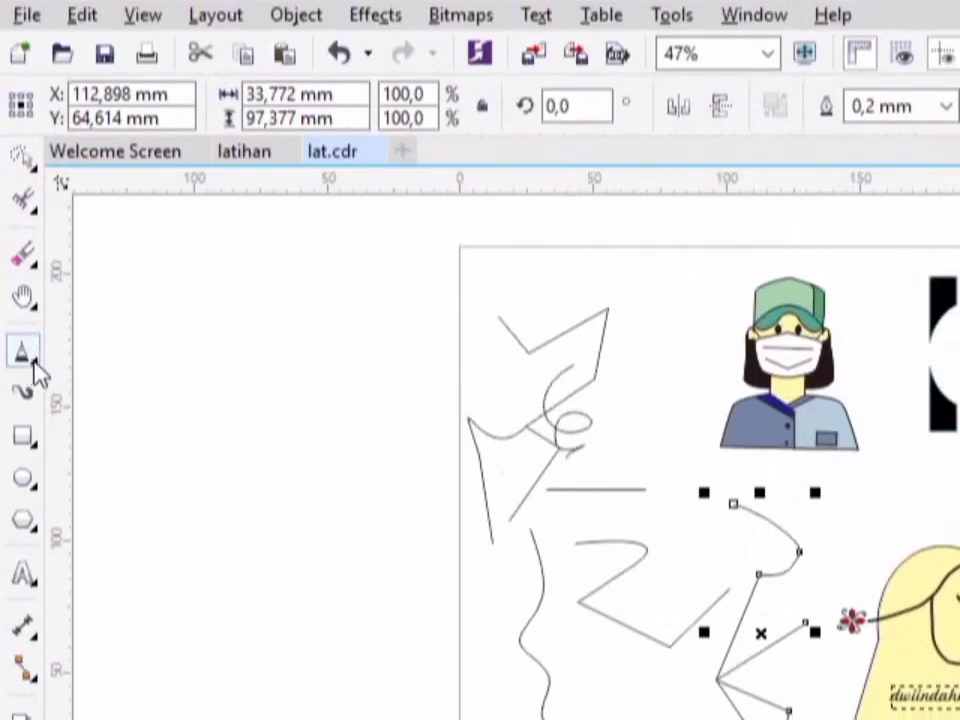
- Draw a three-point curve about 47 by 41 mm beside the page's left edge, bulging leftward
click(37, 372)
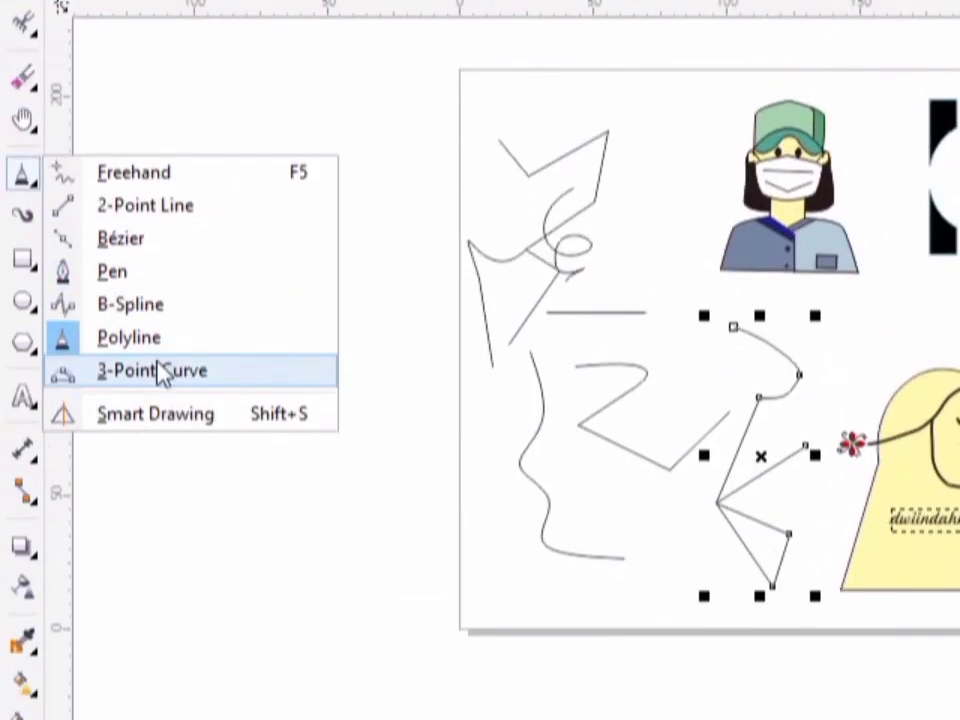
click(163, 372)
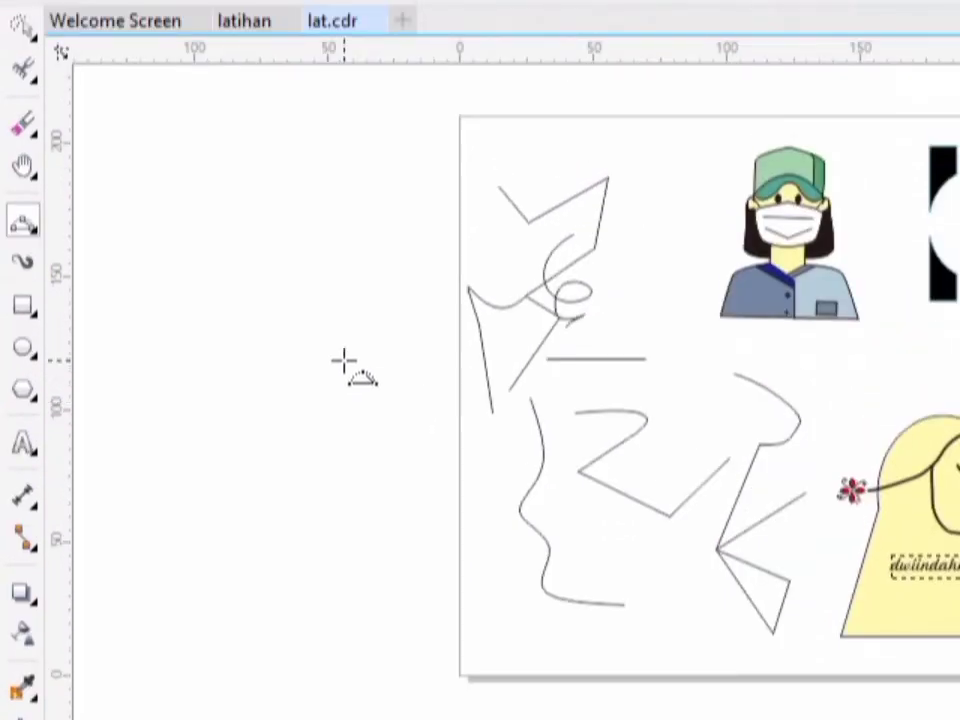
mouse_move(343, 360)
mouse_down()
mouse_move(386, 413)
mouse_move(391, 457)
mouse_up()
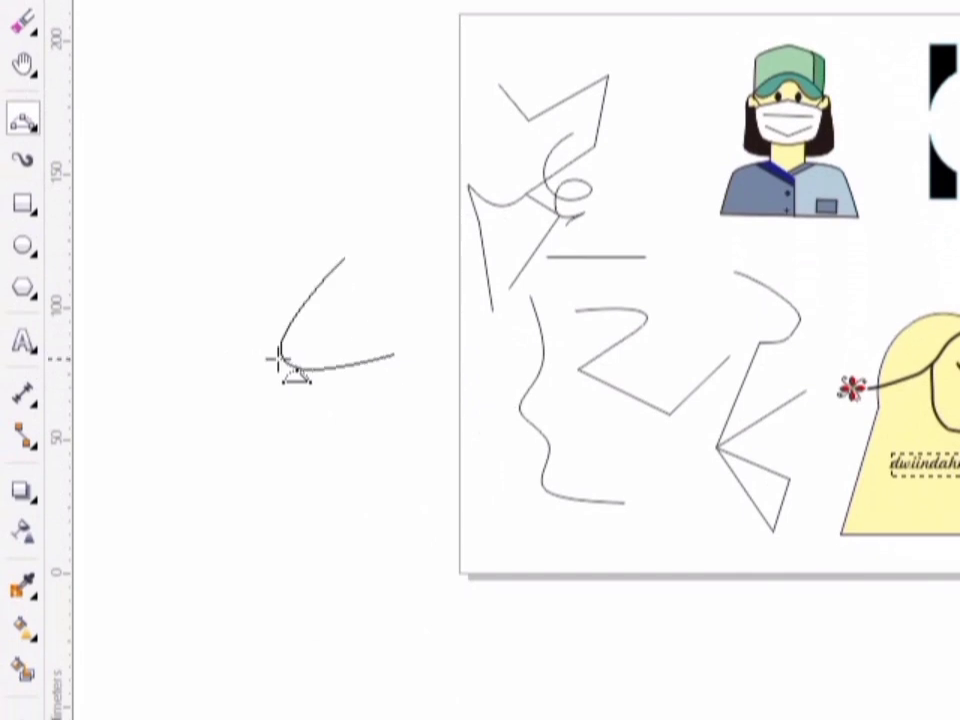
click(270, 362)
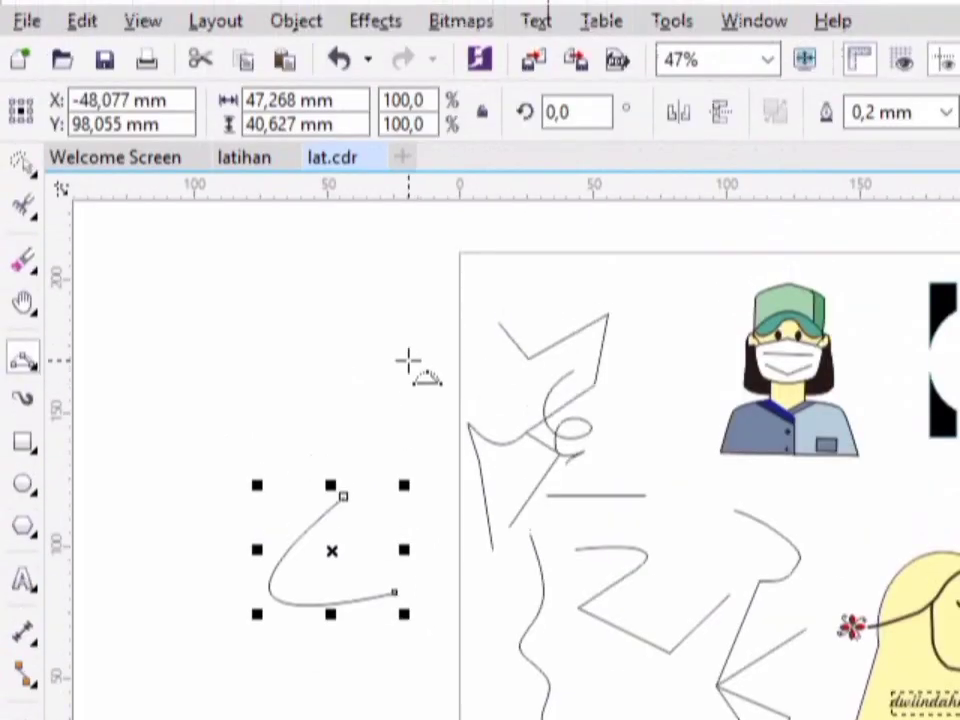
- Draw a second three-point curve about 44 by 48 mm above the first one, bulging down toward the page edge
drag(407, 127, 338, 208)
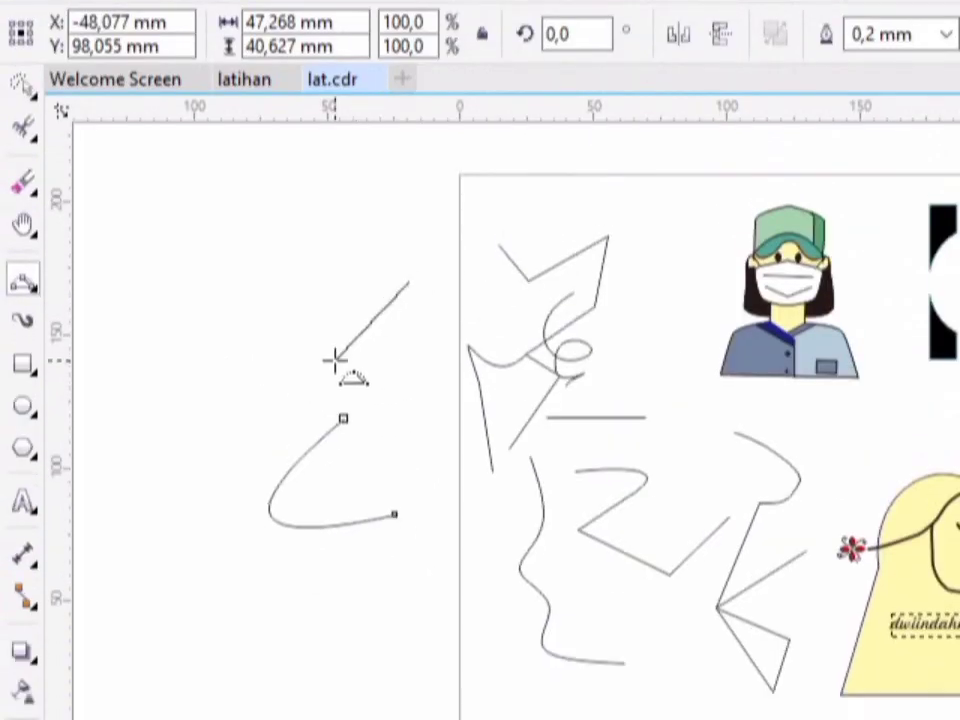
drag(313, 360, 314, 361)
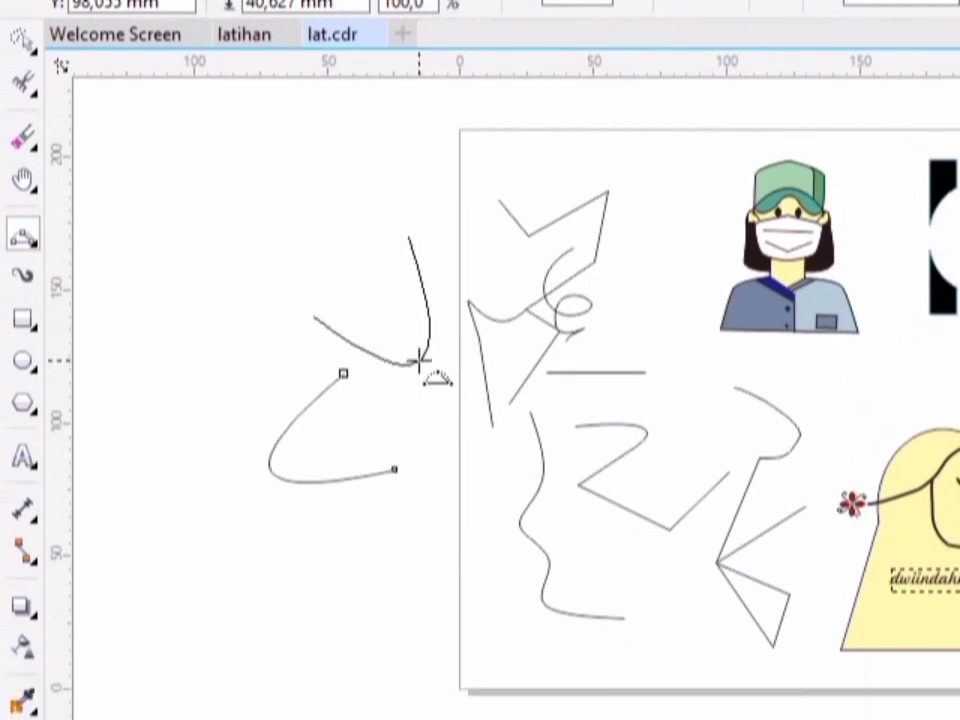
click(420, 362)
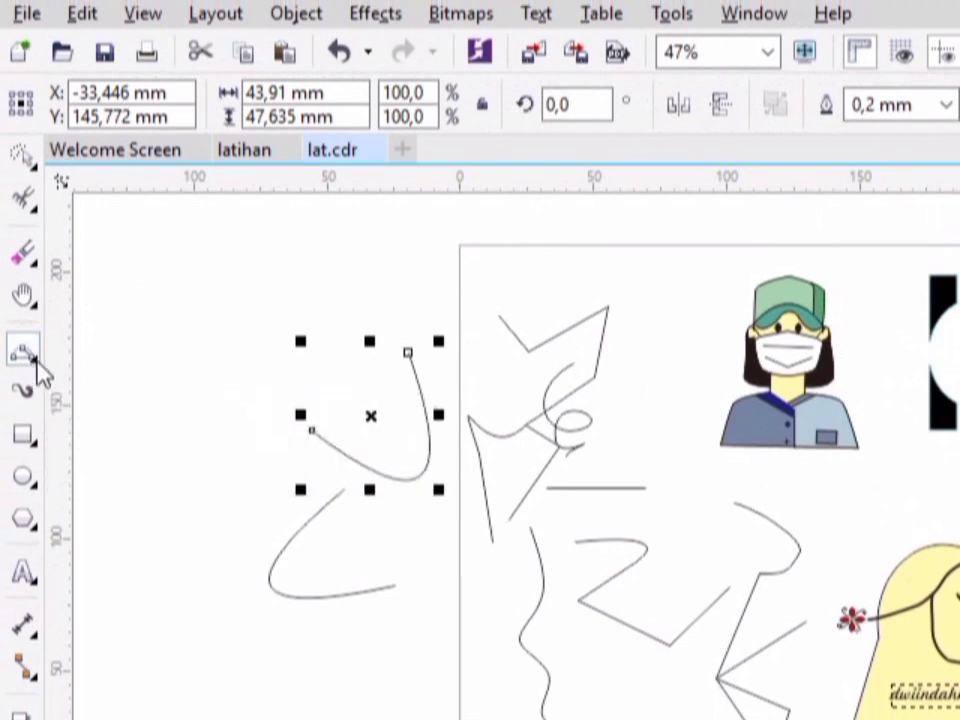
- Draw a short slanted Smart Drawing stroke across the lower triangle of the Polyline figure and deselect it
click(36, 360)
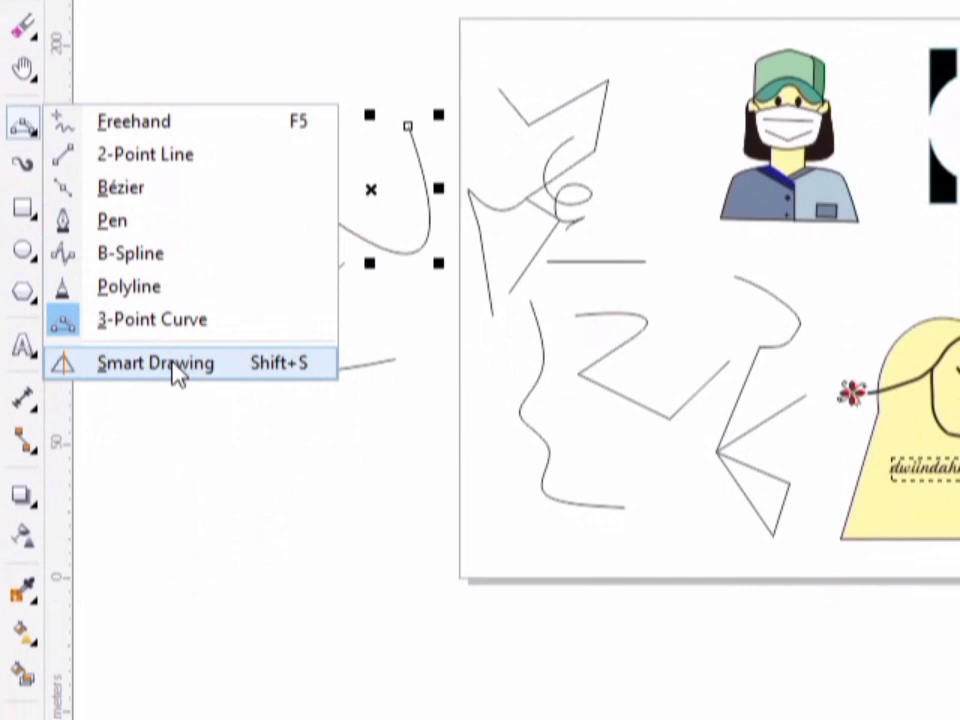
click(155, 363)
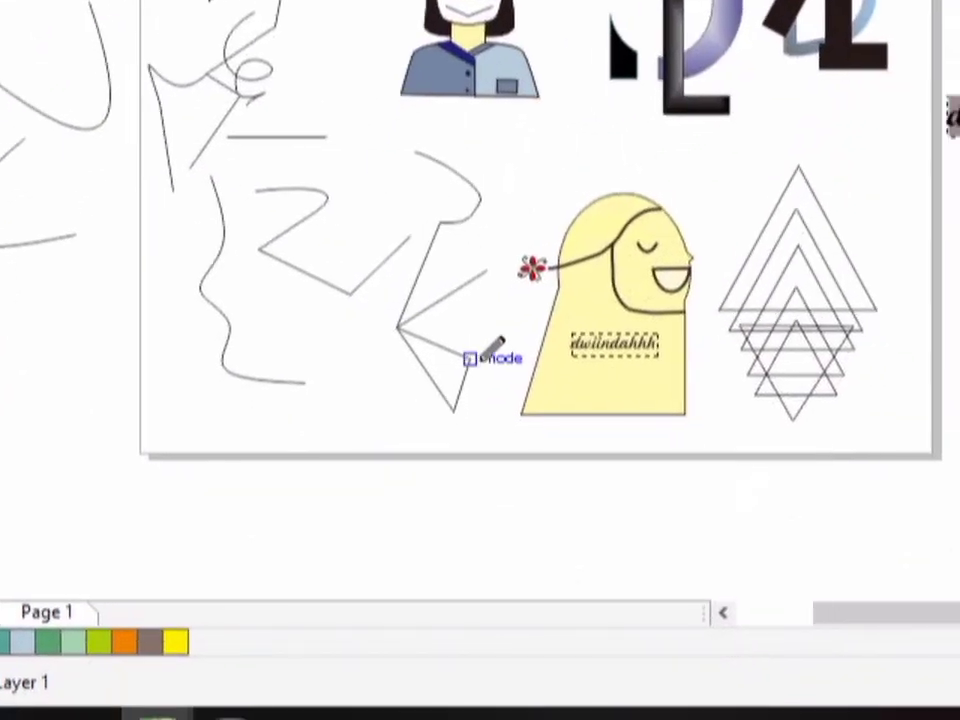
click(486, 358)
drag(483, 357, 411, 391)
drag(480, 356, 487, 332)
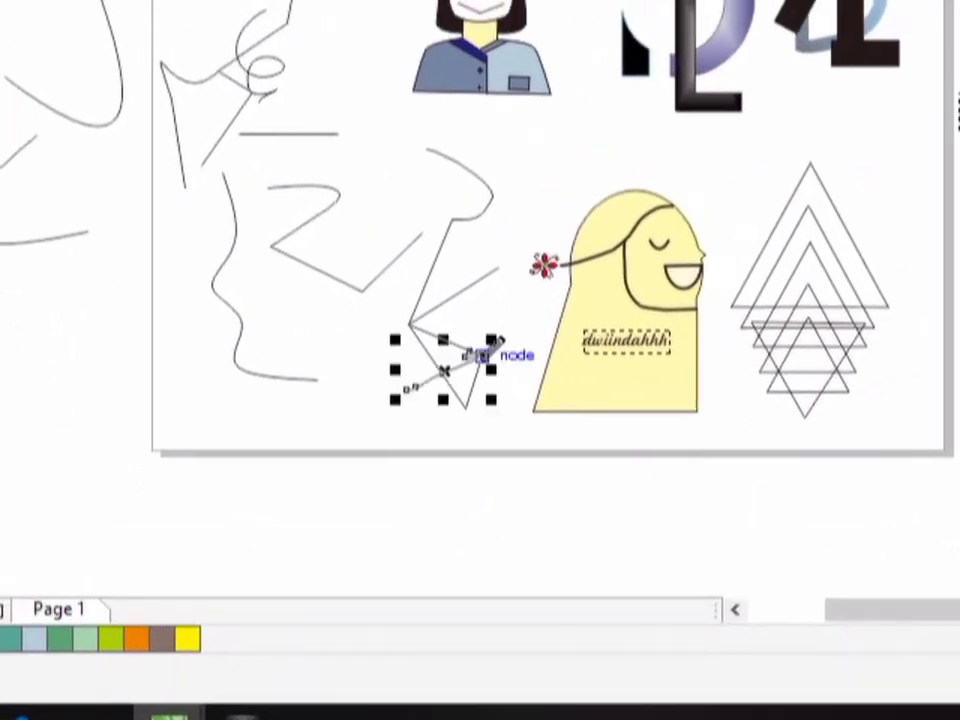
click(483, 356)
key(Escape)
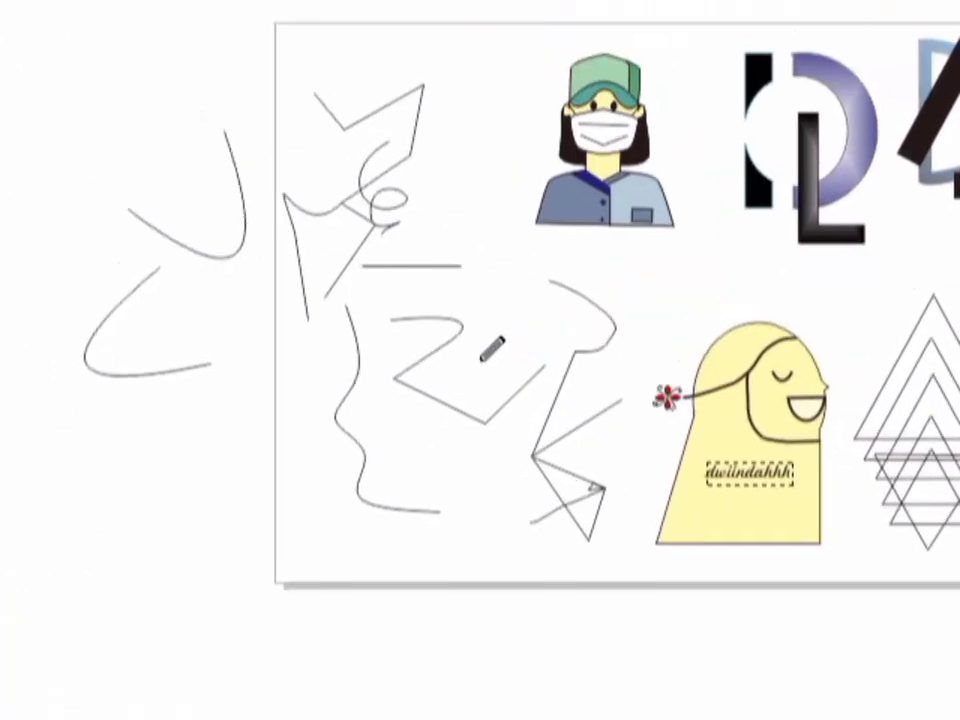
- Sketch two circles, a short diagonal line and a three-sided box with Smart Drawing around the lower three-point curve
mouse_move(220, 420)
mouse_down()
mouse_move(189, 447)
mouse_move(245, 448)
mouse_up()
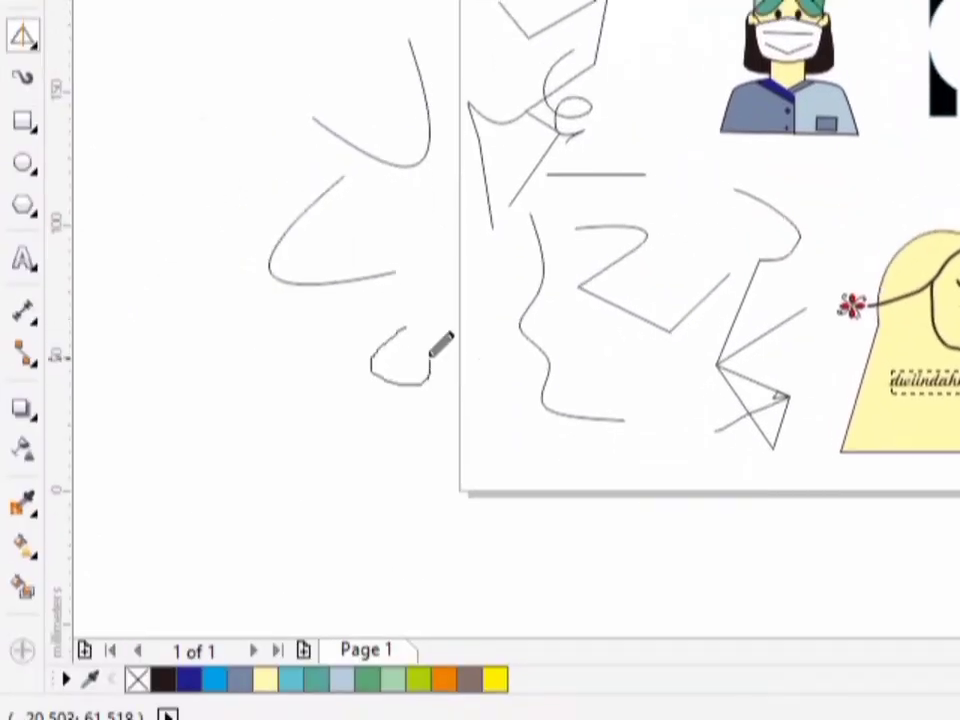
drag(430, 355, 412, 334)
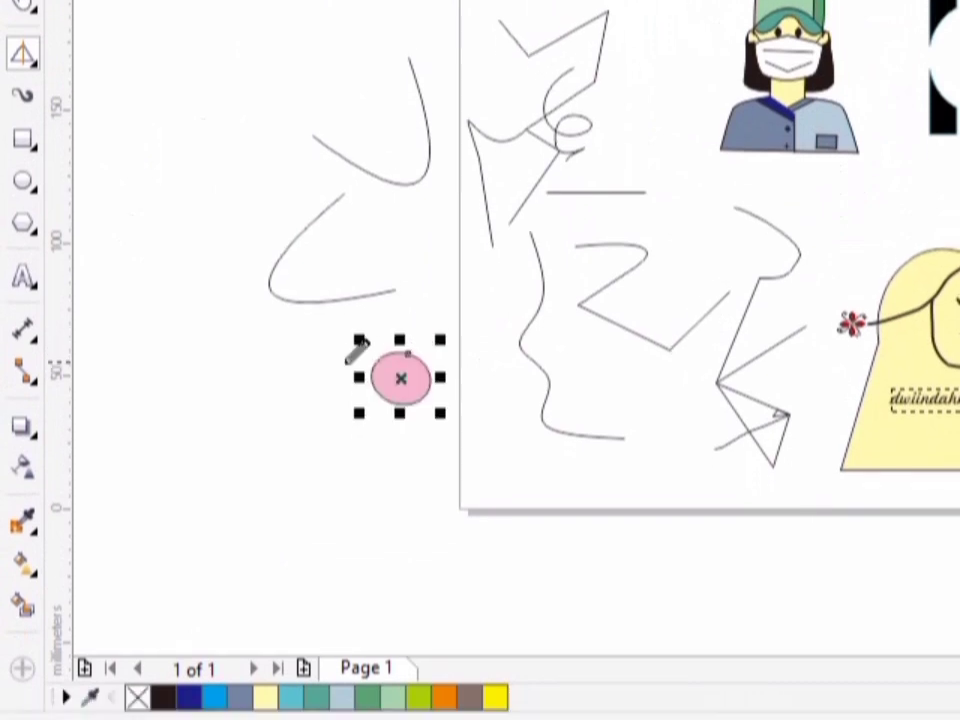
mouse_move(296, 360)
mouse_down()
mouse_move(281, 404)
mouse_move(312, 406)
mouse_move(303, 320)
mouse_move(327, 346)
mouse_up()
mouse_move(389, 291)
mouse_down()
mouse_move(388, 345)
mouse_move(437, 347)
mouse_move(438, 358)
mouse_up()
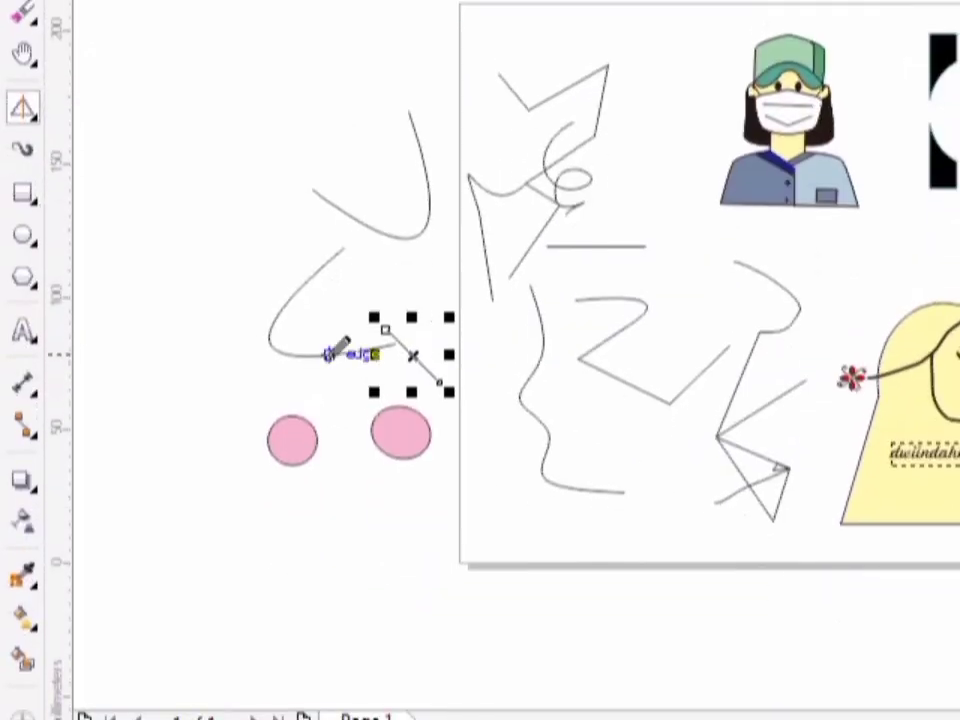
mouse_move(322, 356)
mouse_down()
mouse_move(356, 397)
mouse_move(386, 384)
mouse_move(381, 358)
mouse_up()
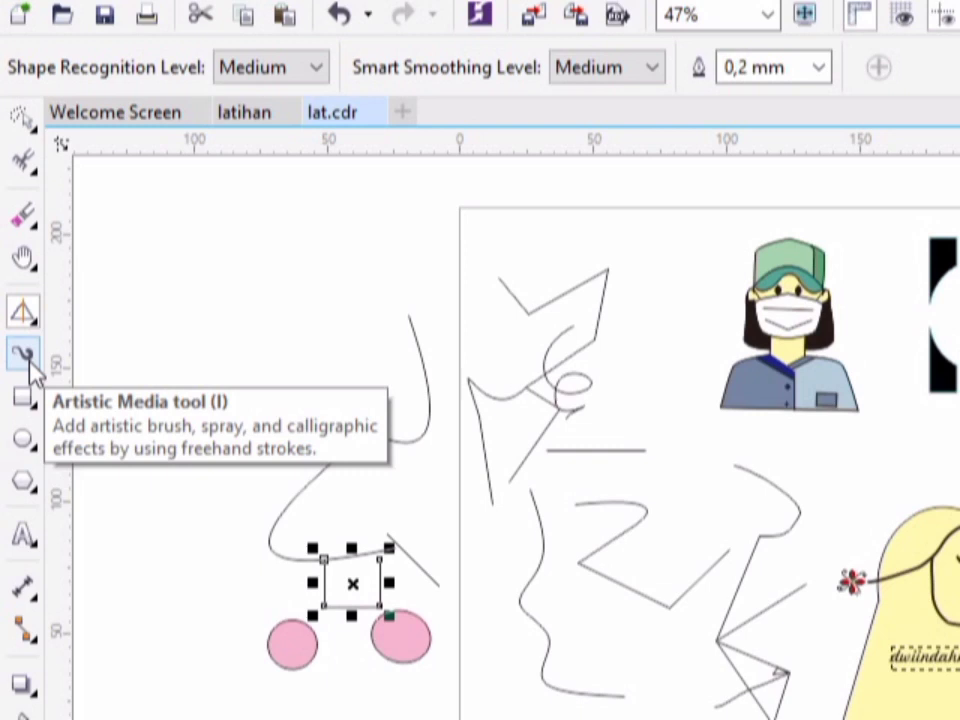
- Draw a wavy, looping Artistic Media stroke above the three-point curves, running across the page's upper-left corner
click(28, 362)
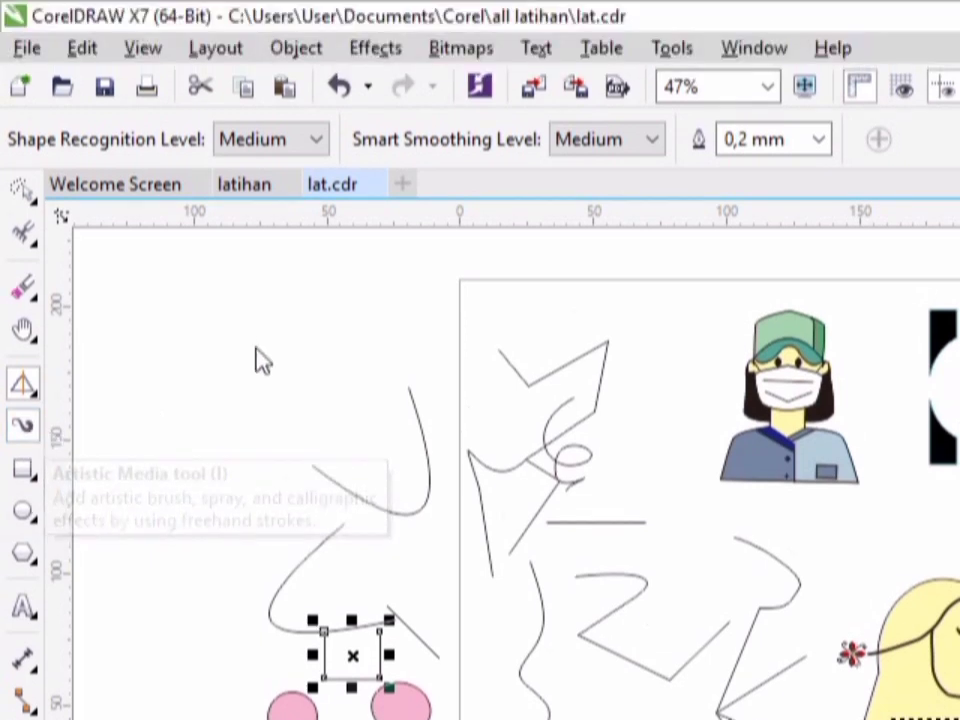
drag(242, 324, 330, 341)
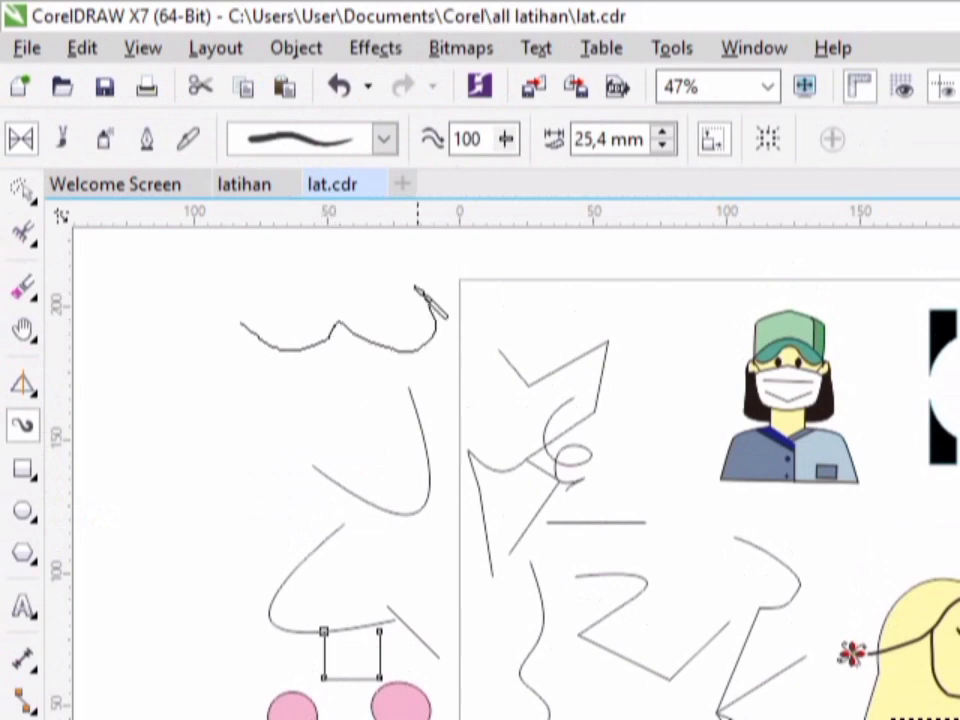
mouse_move(417, 288)
mouse_down()
mouse_move(478, 277)
mouse_move(552, 300)
mouse_up()
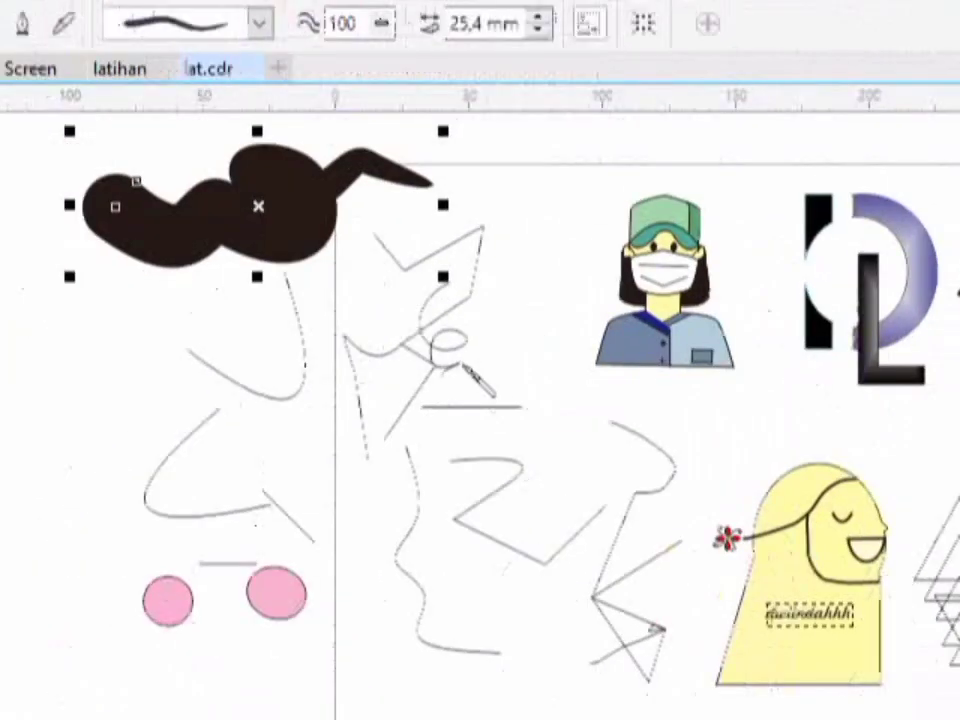
- Apply the preset with a round thick start and thin tapered end to the artistic stroke and set its width to 20 mm
click(259, 23)
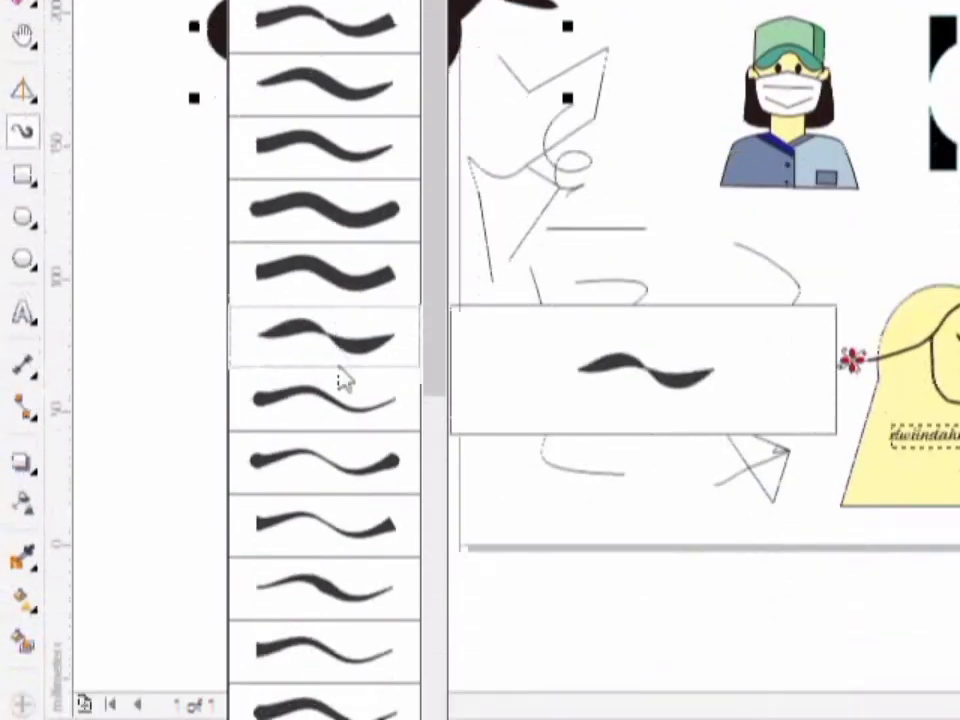
click(340, 384)
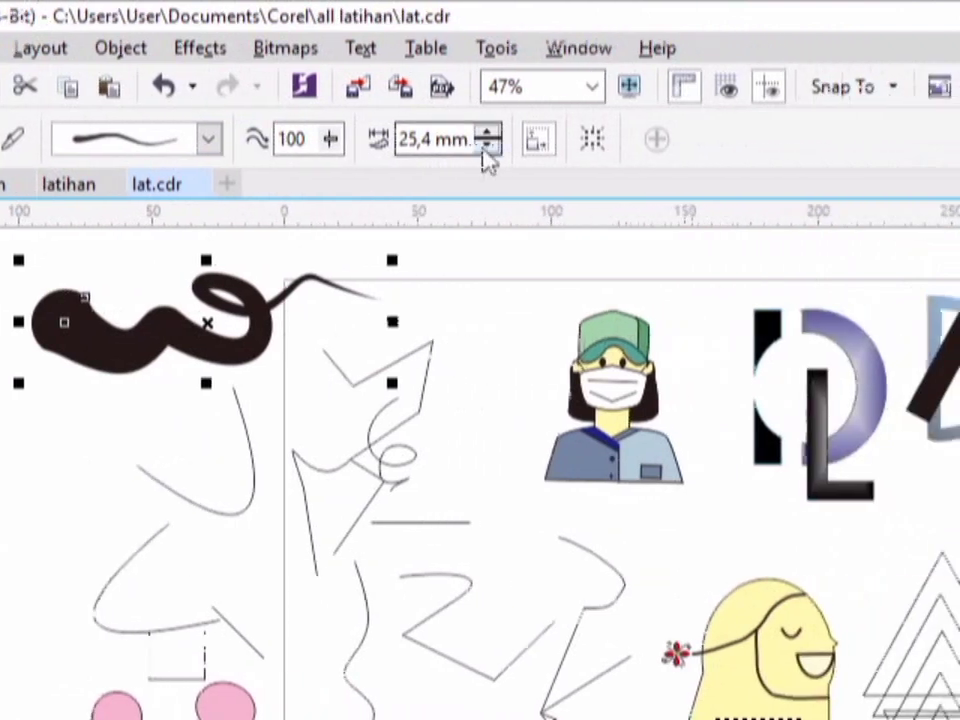
click(487, 150)
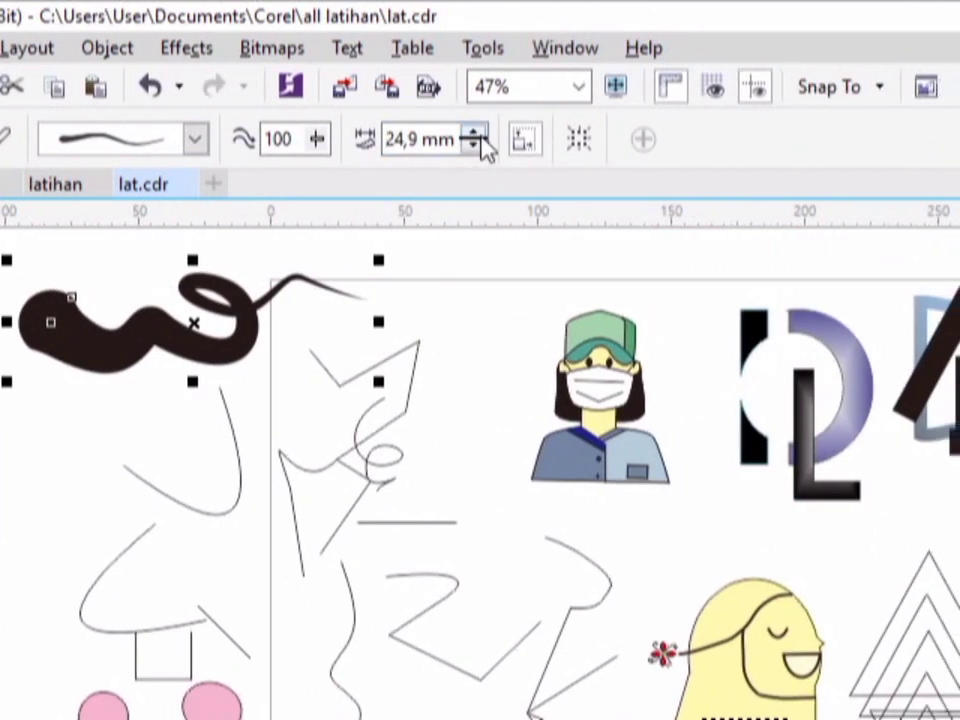
drag(410, 138, 386, 140)
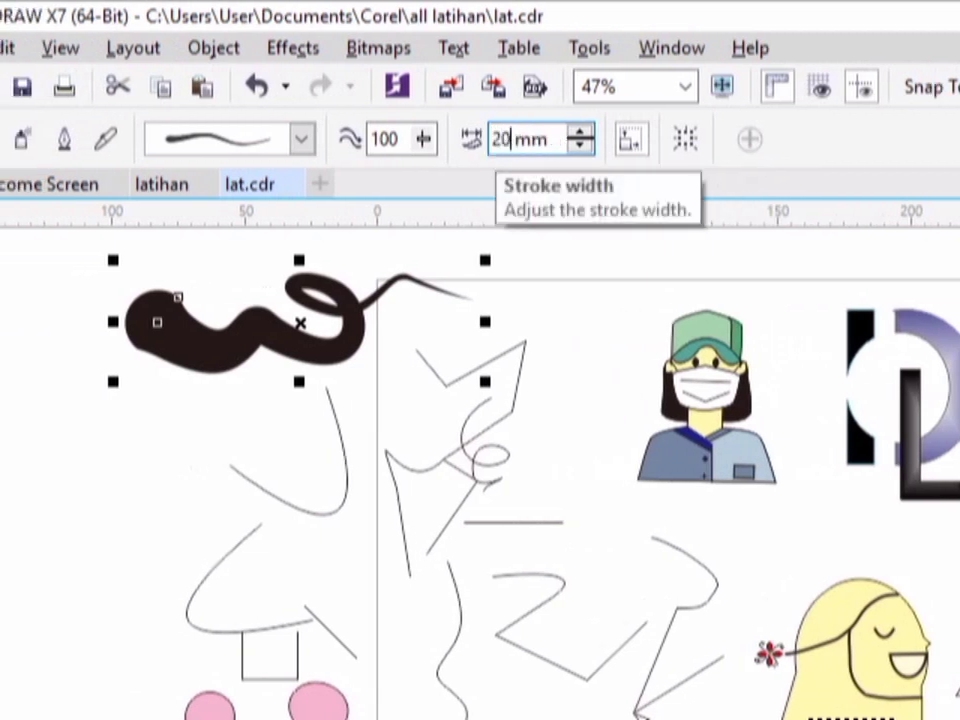
key(Return)
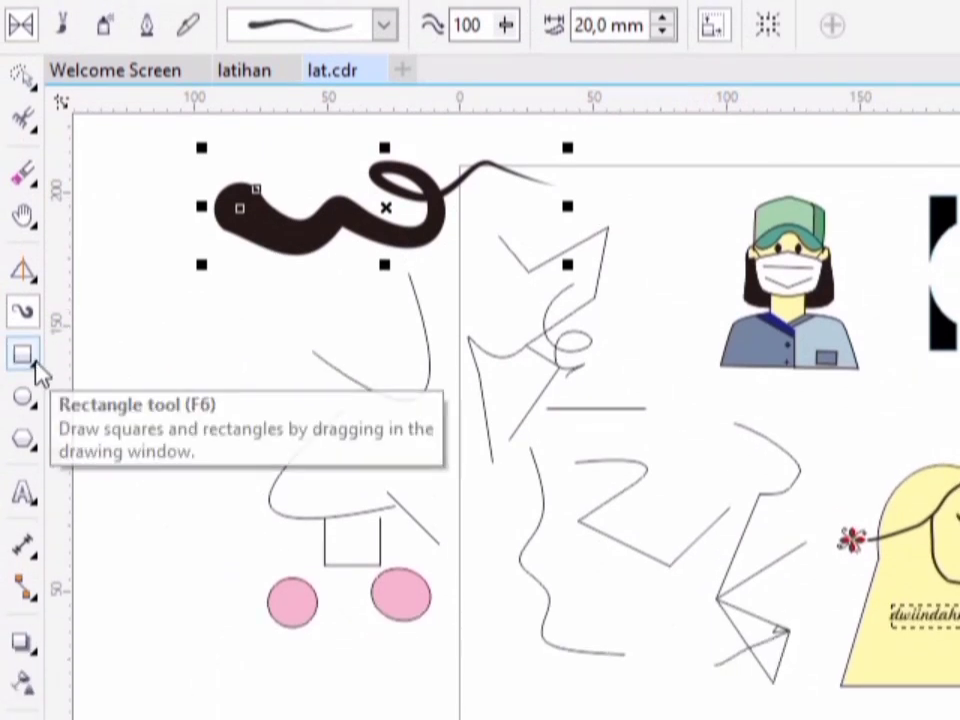
- Draw one wide and two upright rectangles left of the three-point curves, the smallest about 12 by 22 mm
click(38, 368)
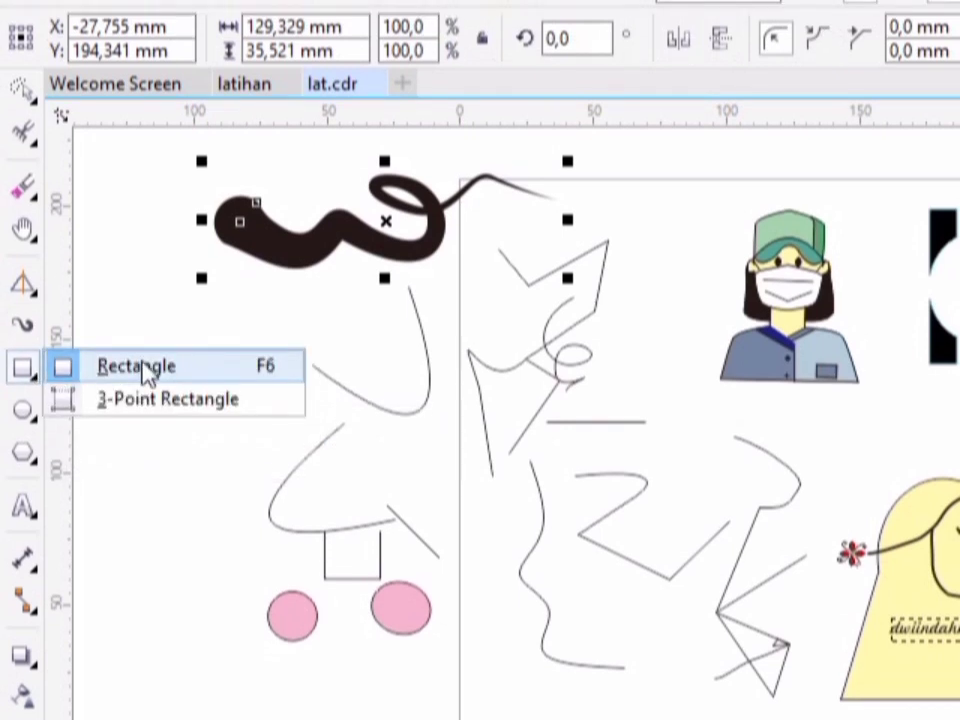
click(180, 368)
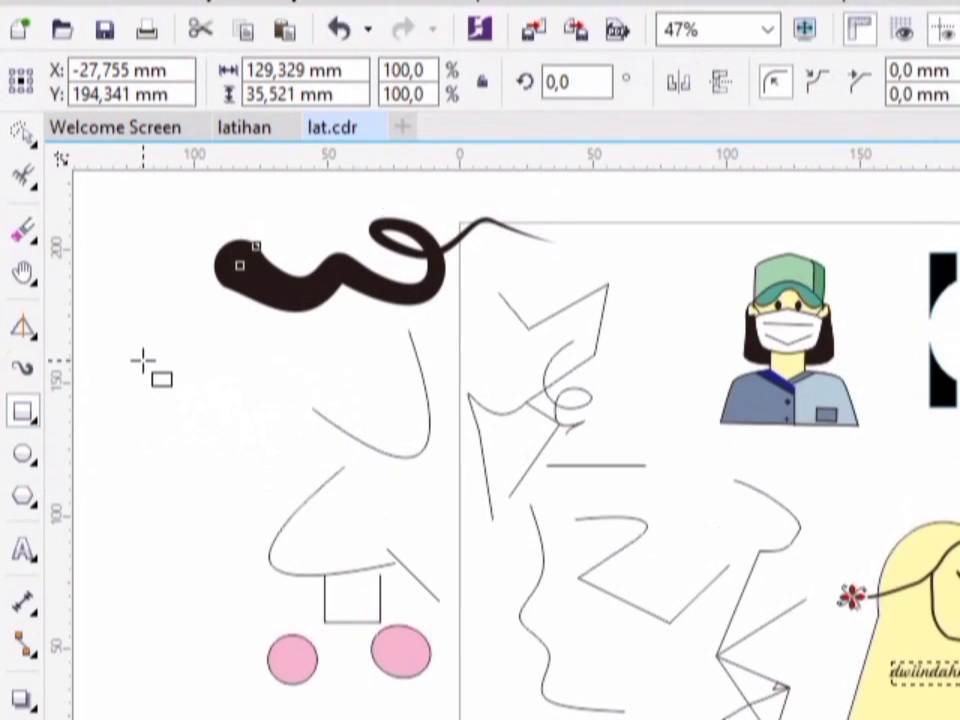
drag(144, 318, 212, 347)
drag(183, 406, 219, 496)
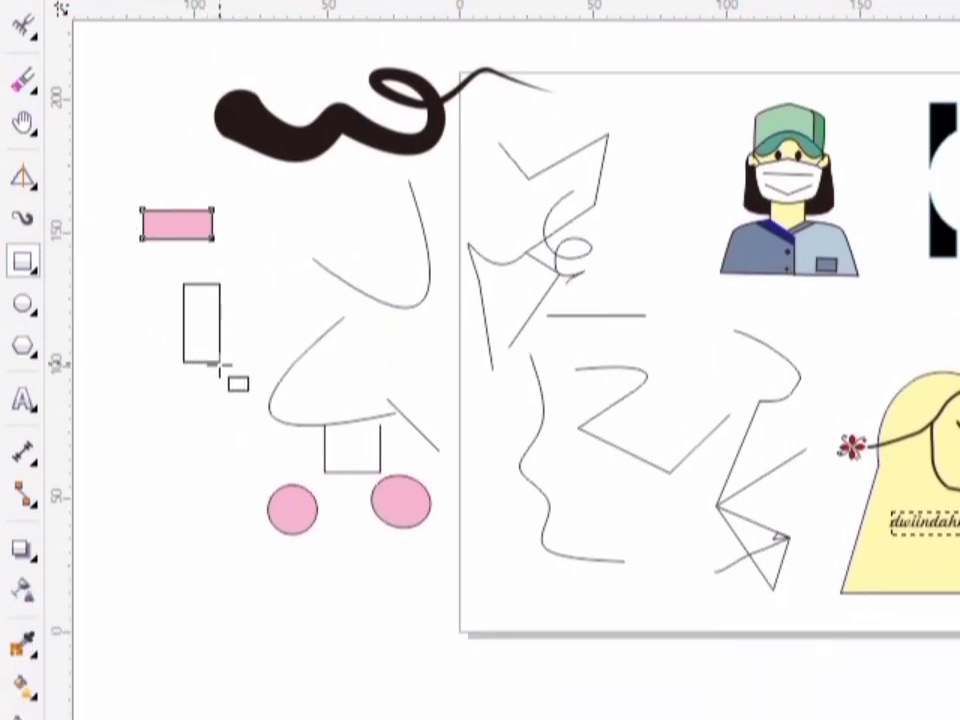
drag(126, 357, 155, 414)
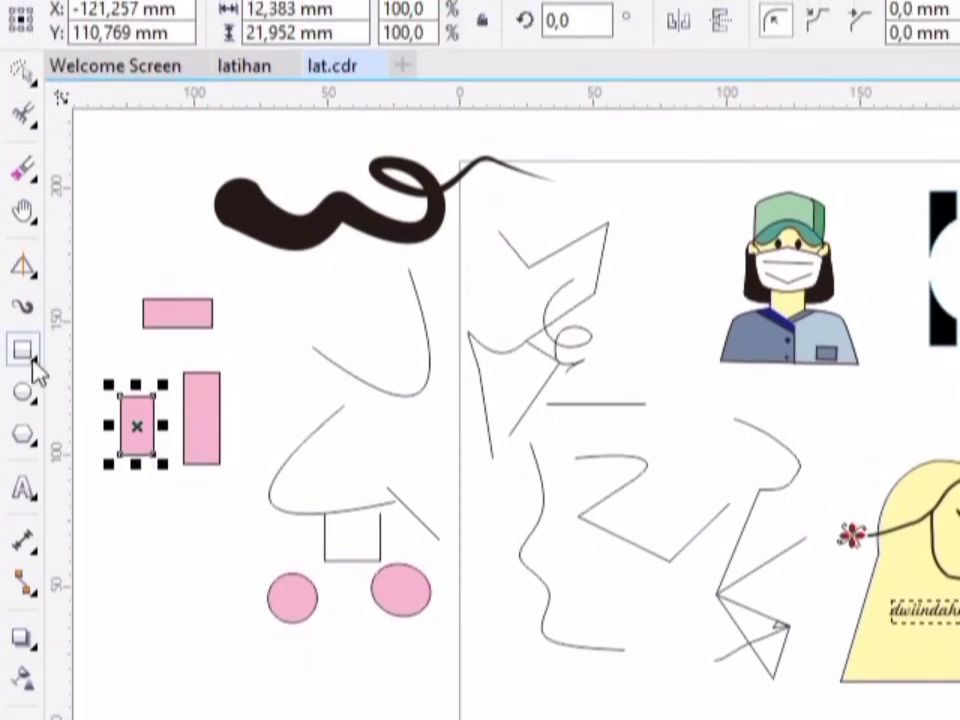
- Draw two 3-Point Rectangles one above the other below the upright rectangles, the lower one about 33 mm tall
click(34, 366)
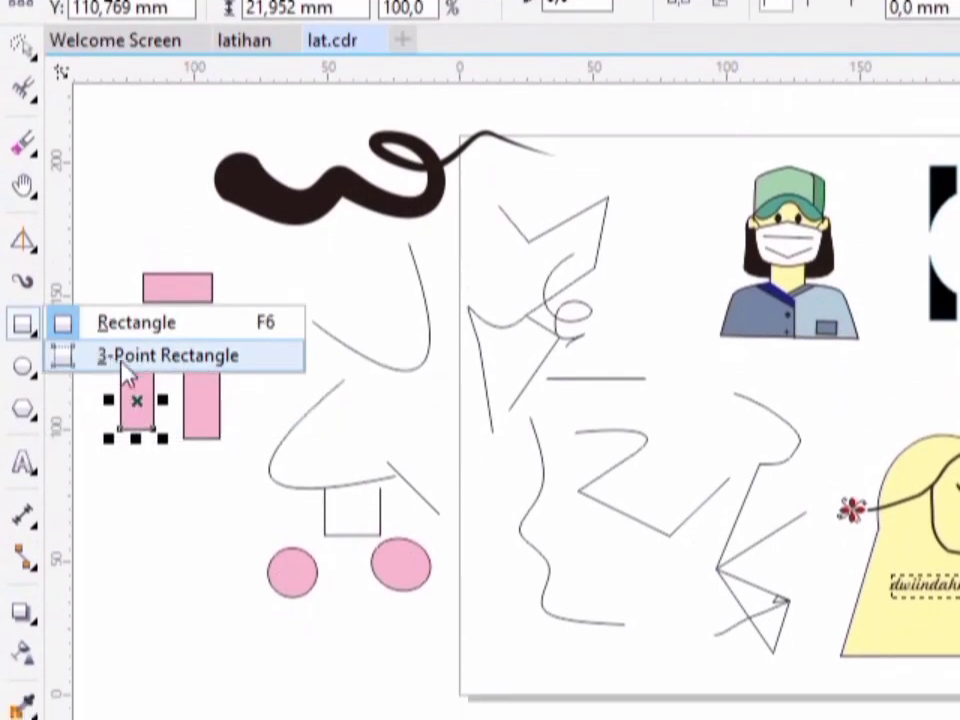
click(122, 360)
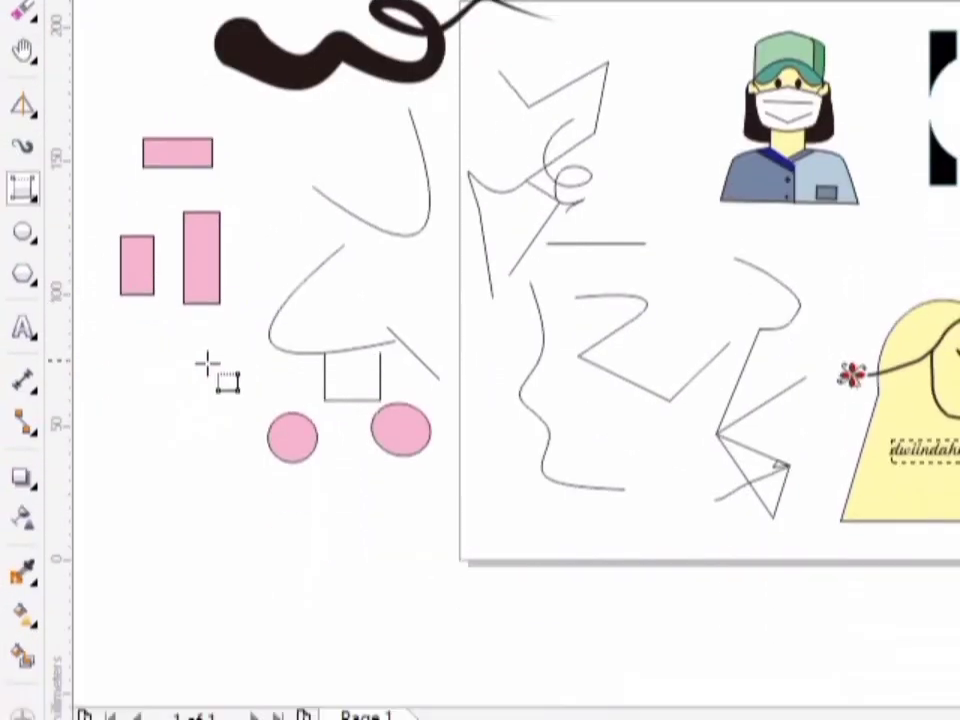
drag(172, 362, 238, 454)
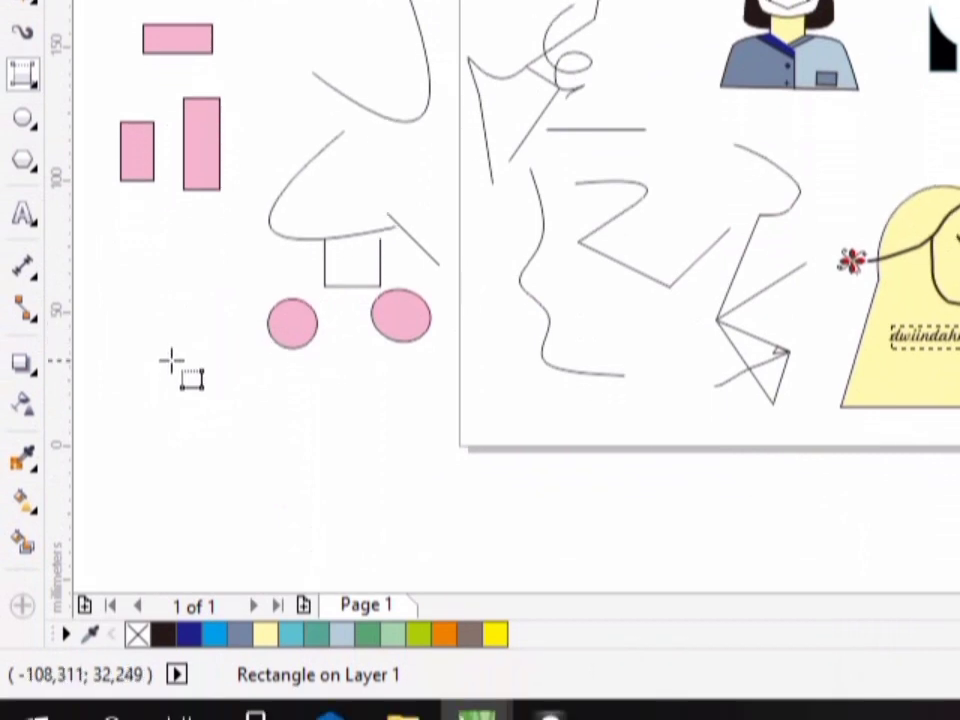
mouse_move(172, 360)
mouse_down()
mouse_move(225, 394)
mouse_move(253, 364)
mouse_move(180, 330)
mouse_move(180, 361)
mouse_up()
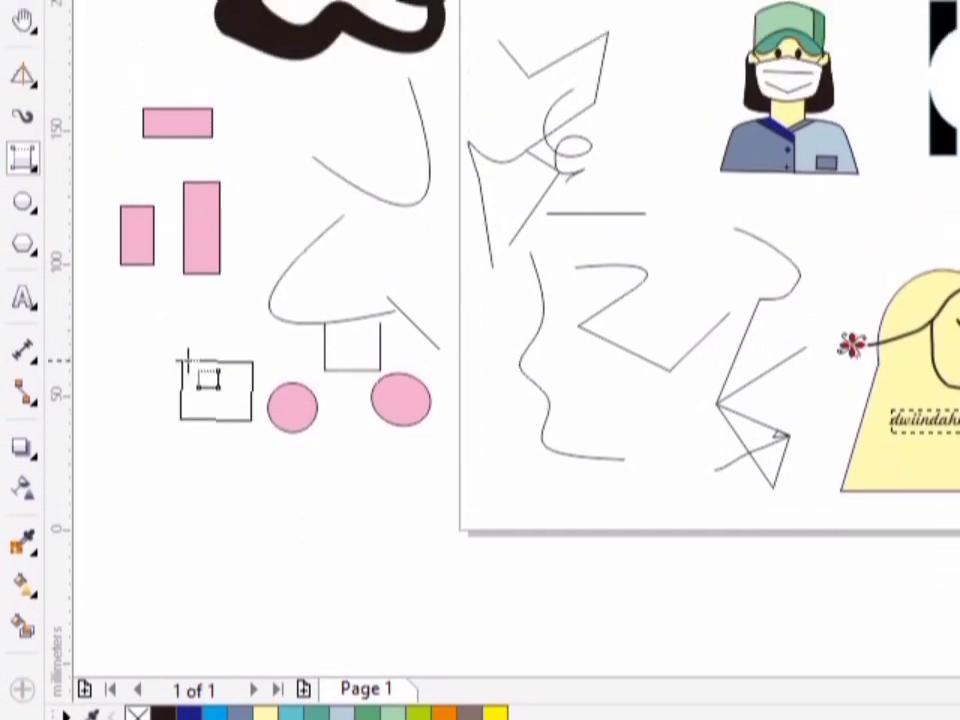
click(189, 357)
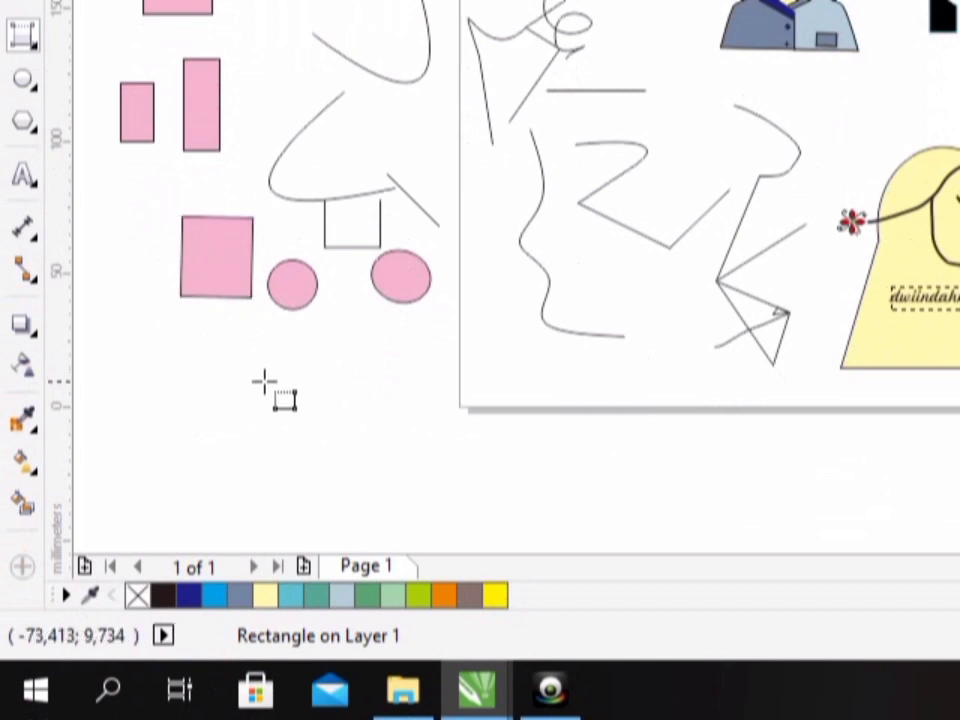
drag(264, 380, 178, 381)
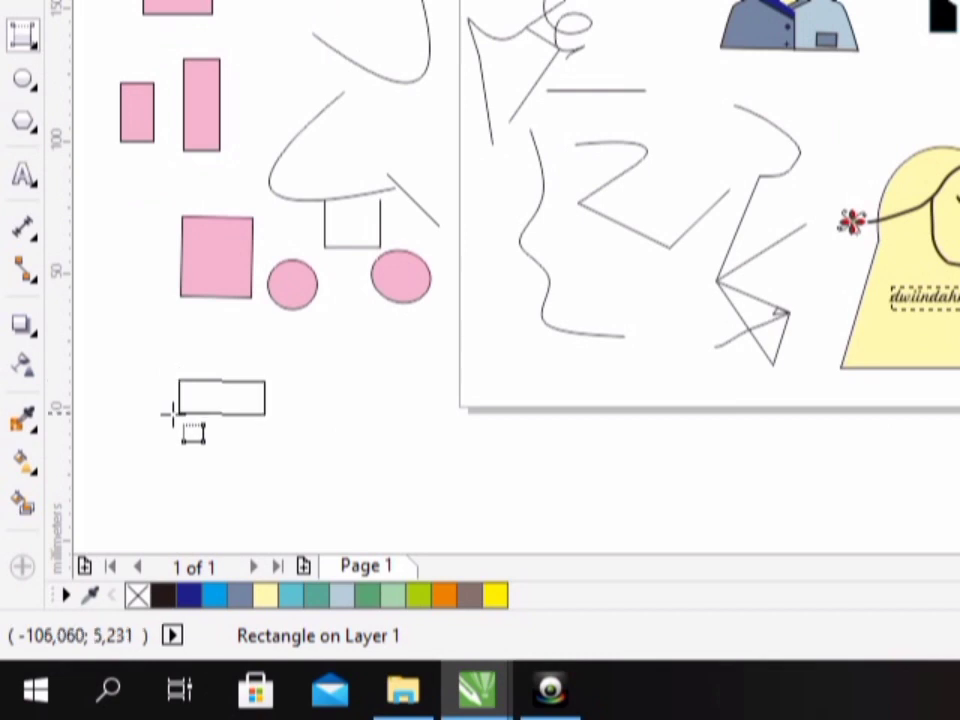
click(176, 467)
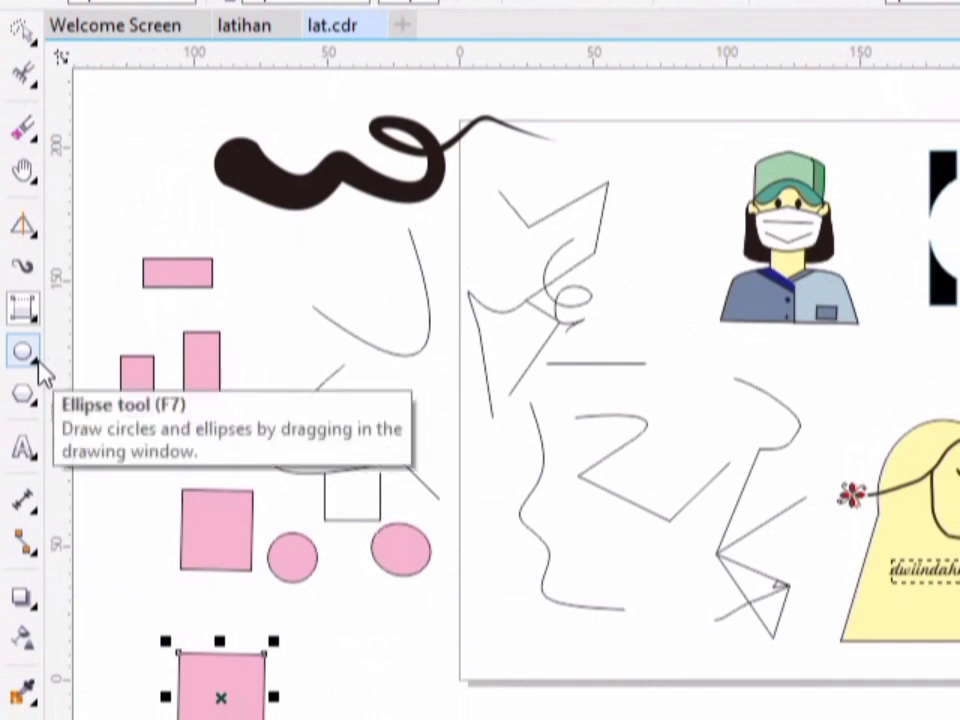
- Draw two circles with the Ellipse tool near the artistic stroke, the one above the wide rectangle about 21 by 20 mm
click(40, 368)
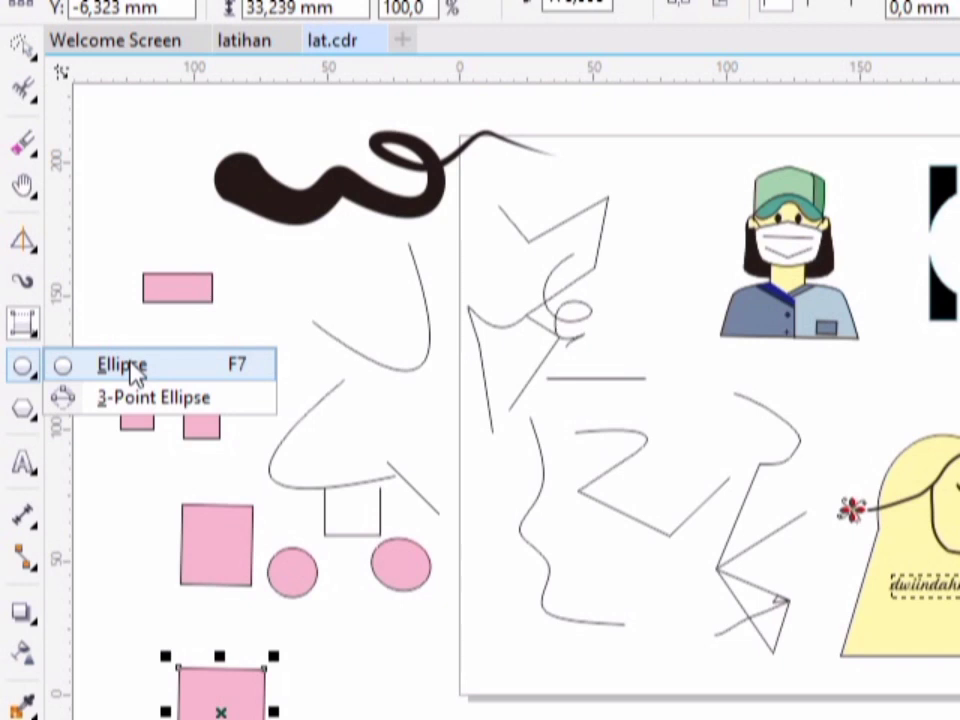
click(133, 370)
mouse_move(285, 268)
mouse_down()
mouse_move(311, 317)
mouse_move(345, 337)
mouse_move(349, 360)
mouse_up()
drag(167, 220, 226, 246)
drag(227, 357, 224, 388)
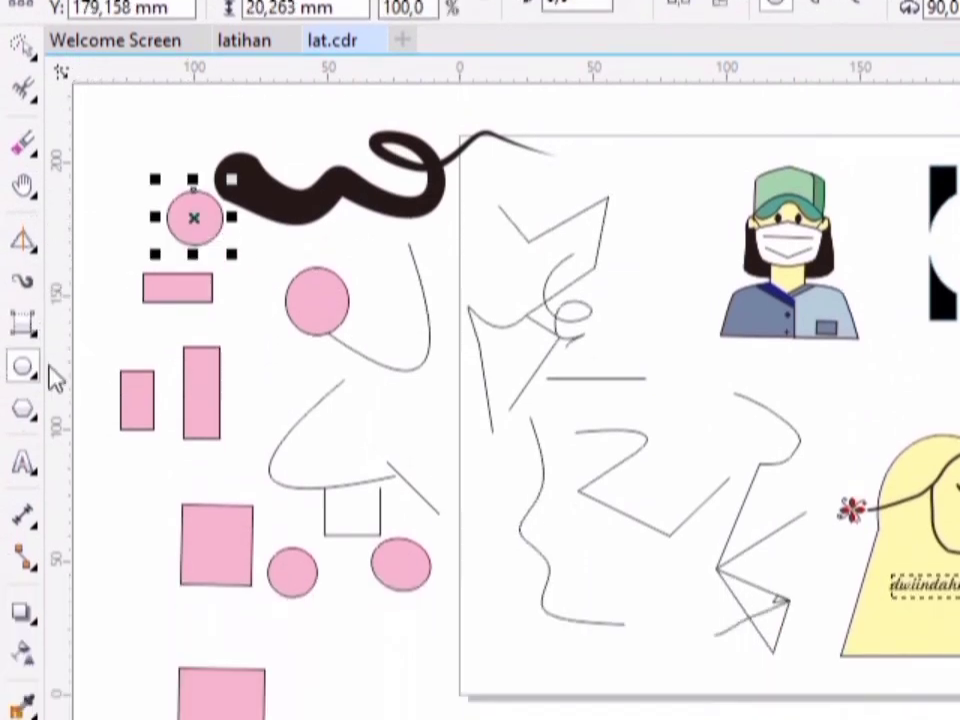
- Draw a tilted ellipse with the 3-Point Ellipse tool to the right of the lower 3-point rectangle
click(40, 376)
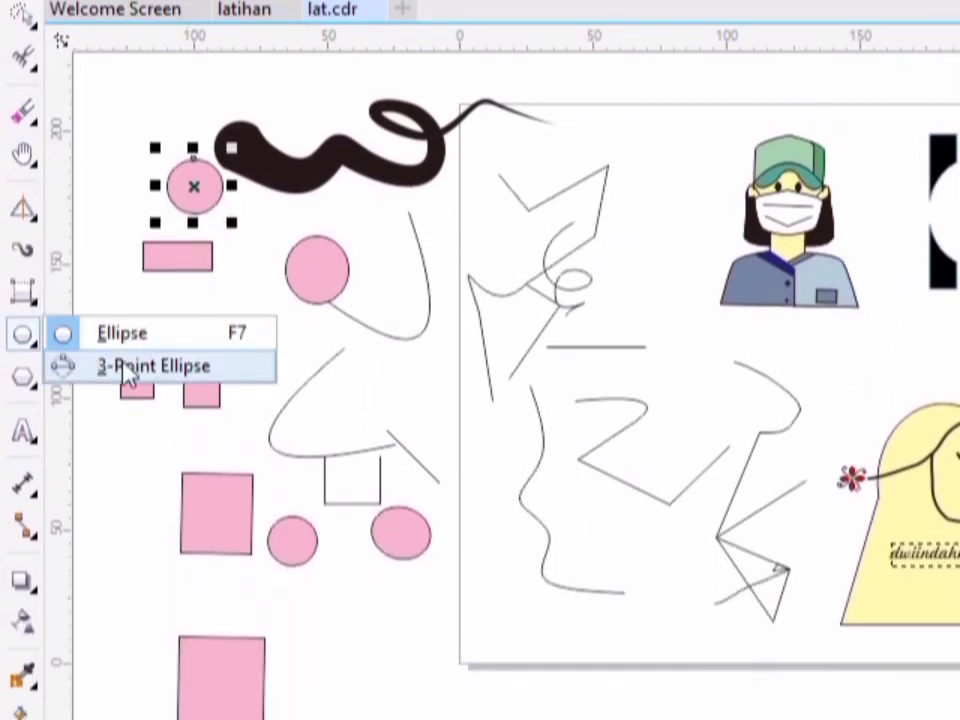
click(125, 367)
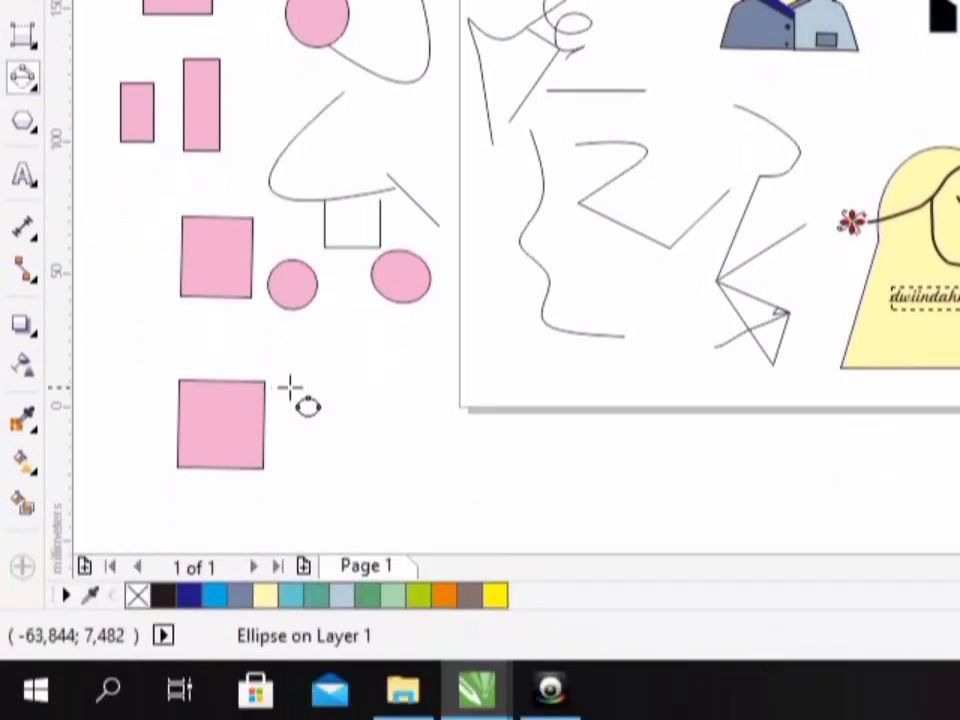
drag(340, 396, 341, 412)
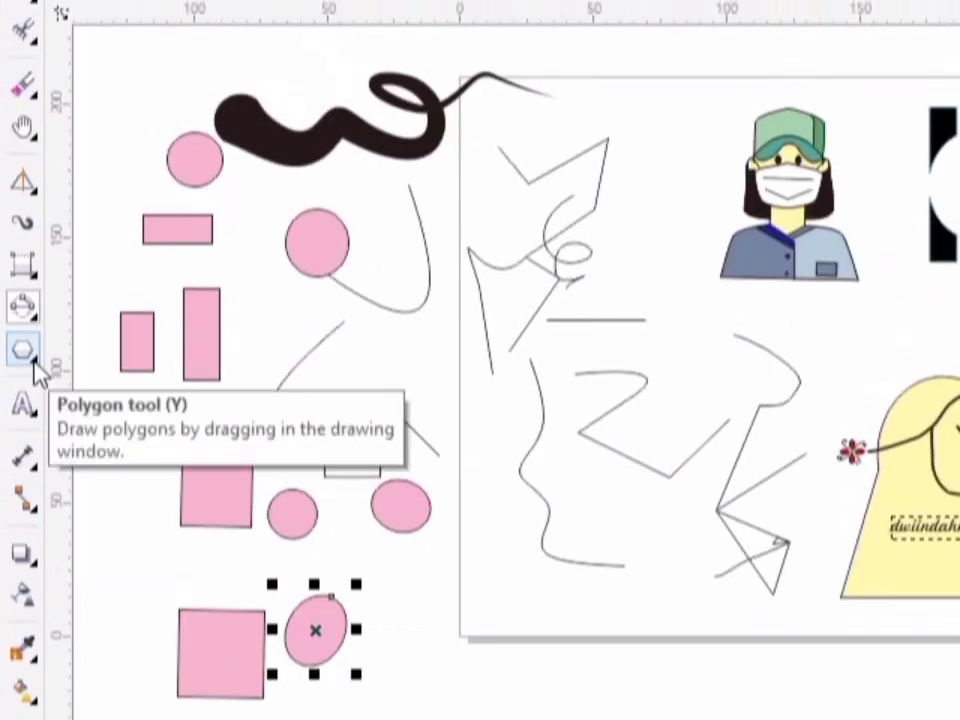
- Draw a nine-sided polygon about 37 by 43 mm across the page's left edge and set its outline width to 2.0 mm
click(35, 366)
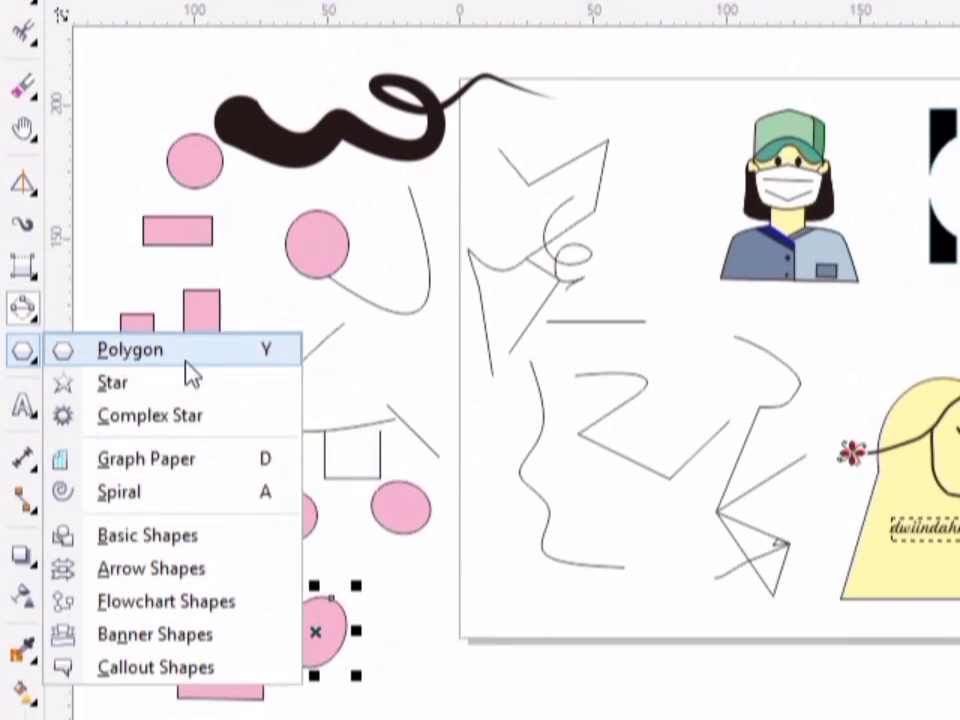
click(187, 362)
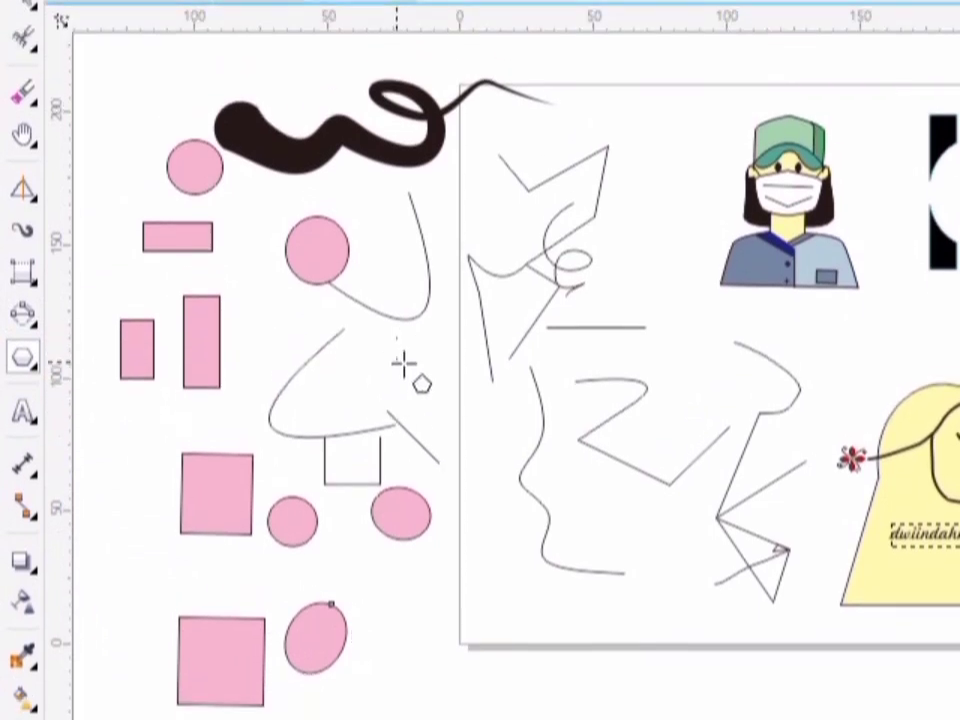
drag(399, 295, 498, 411)
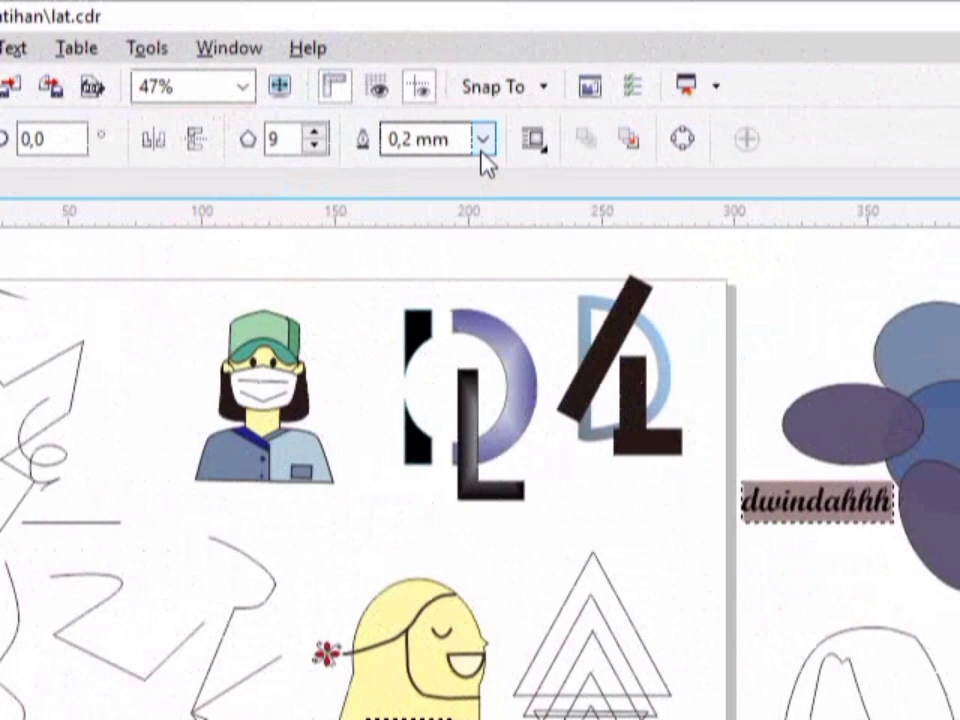
click(483, 141)
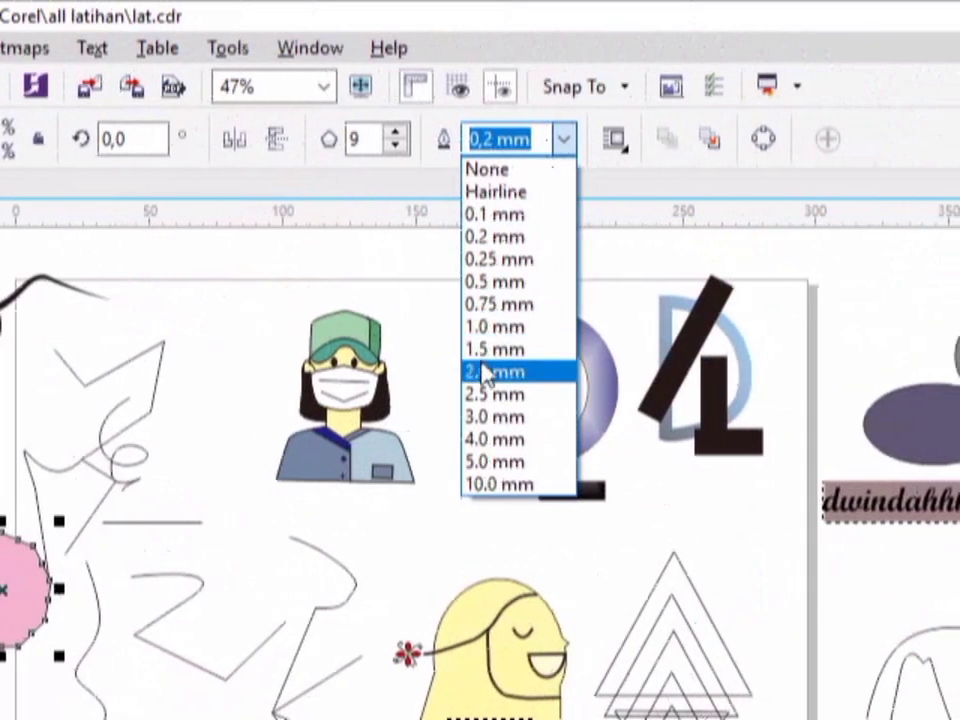
click(485, 372)
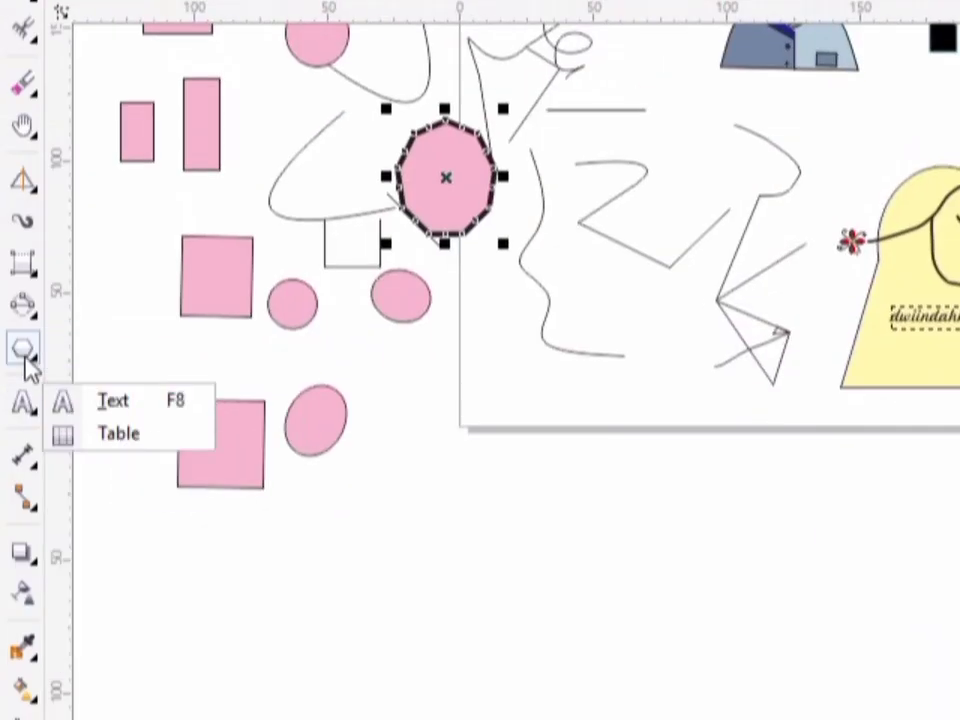
- Draw a five-pointed star to the right of the tilted ellipse and a nine-pointed complex star just below the page
click(28, 360)
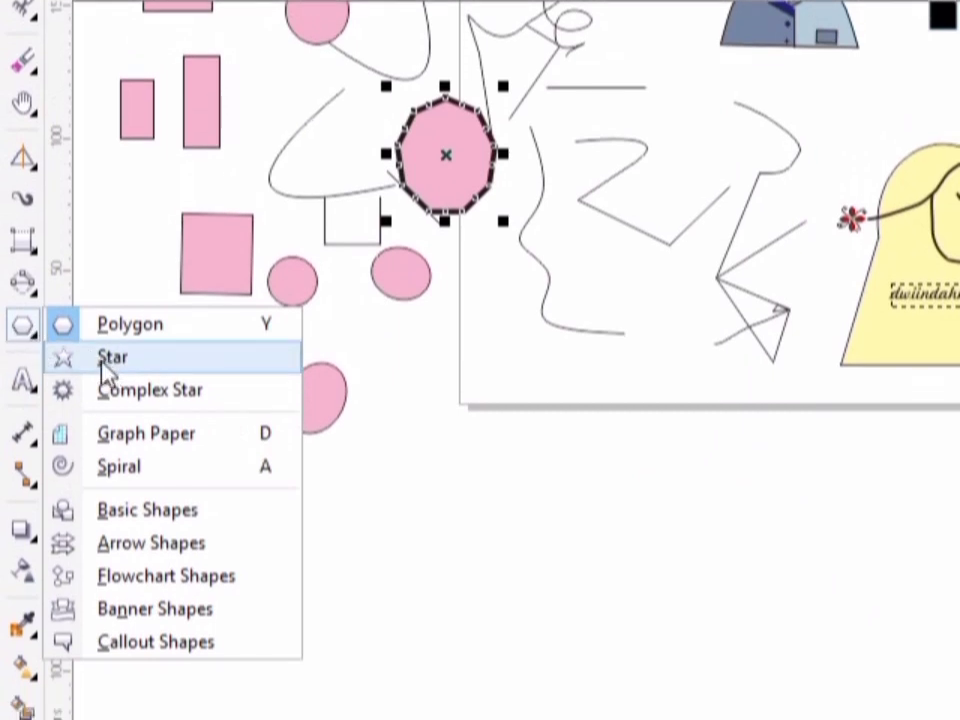
click(106, 360)
drag(413, 358, 437, 405)
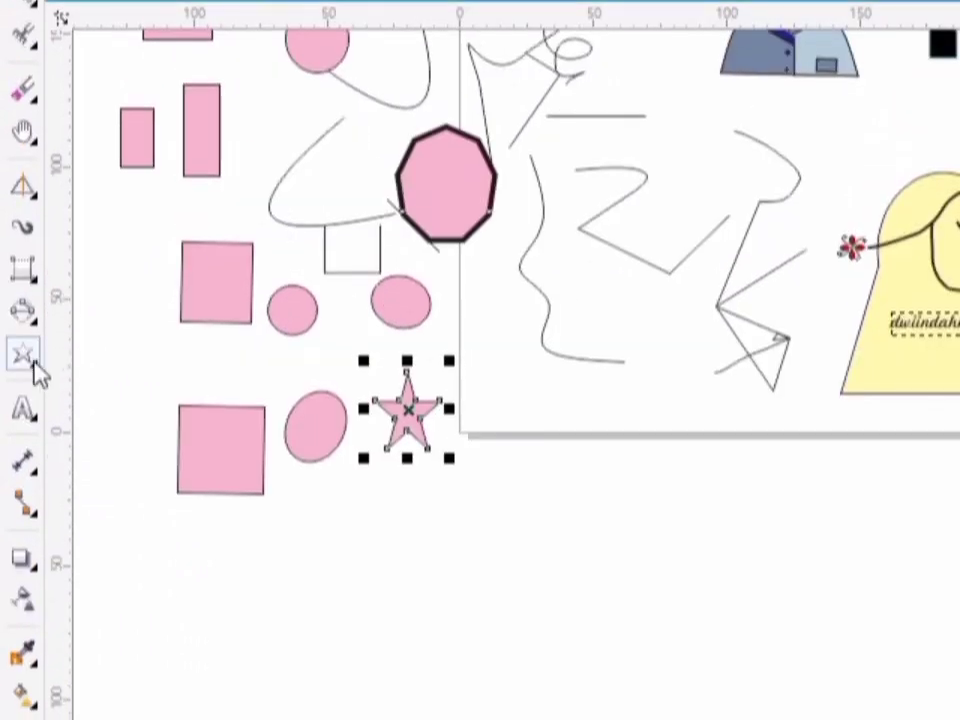
click(33, 366)
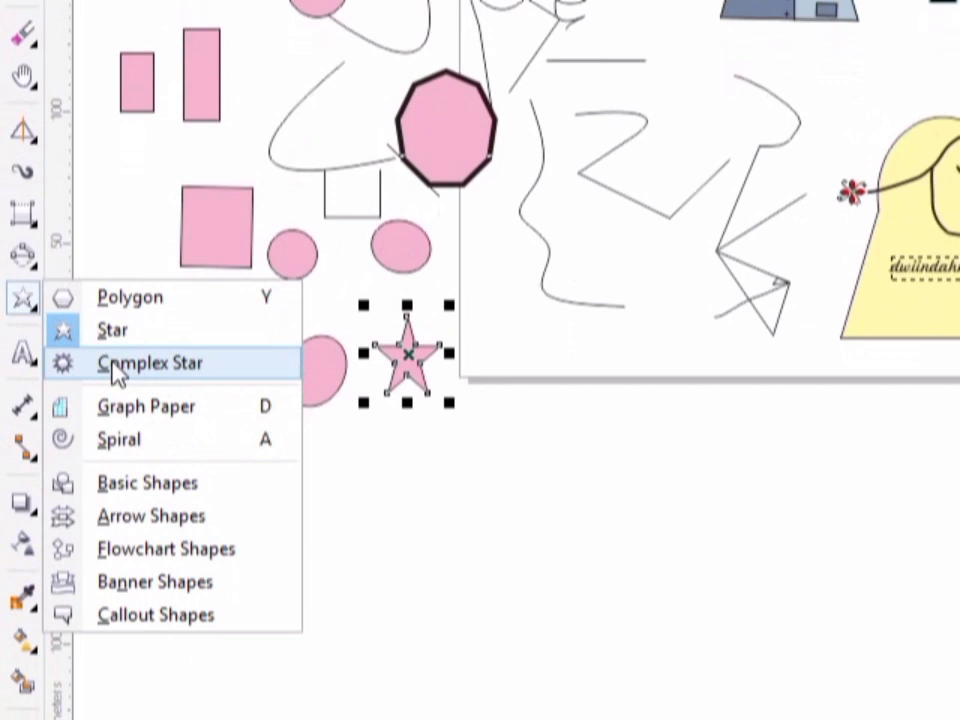
click(114, 365)
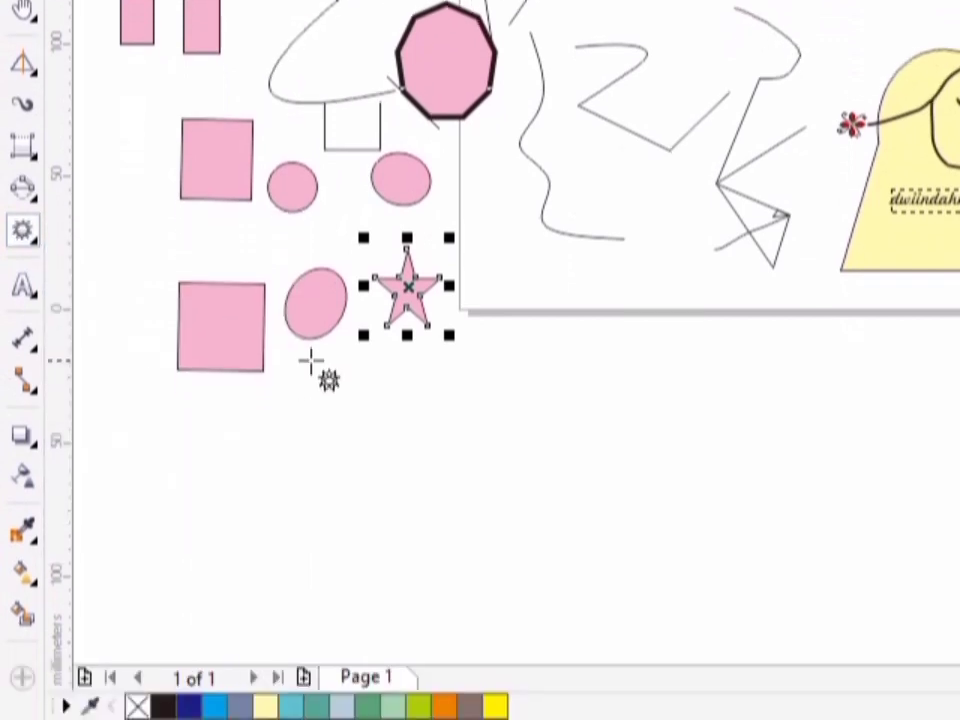
drag(479, 382, 563, 458)
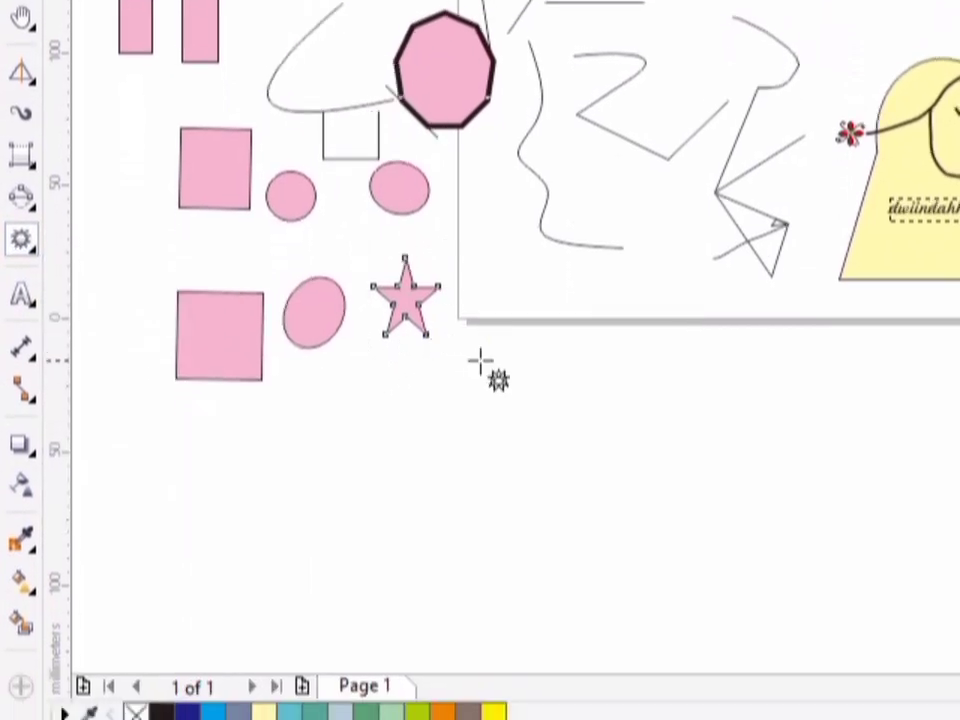
drag(480, 360, 484, 367)
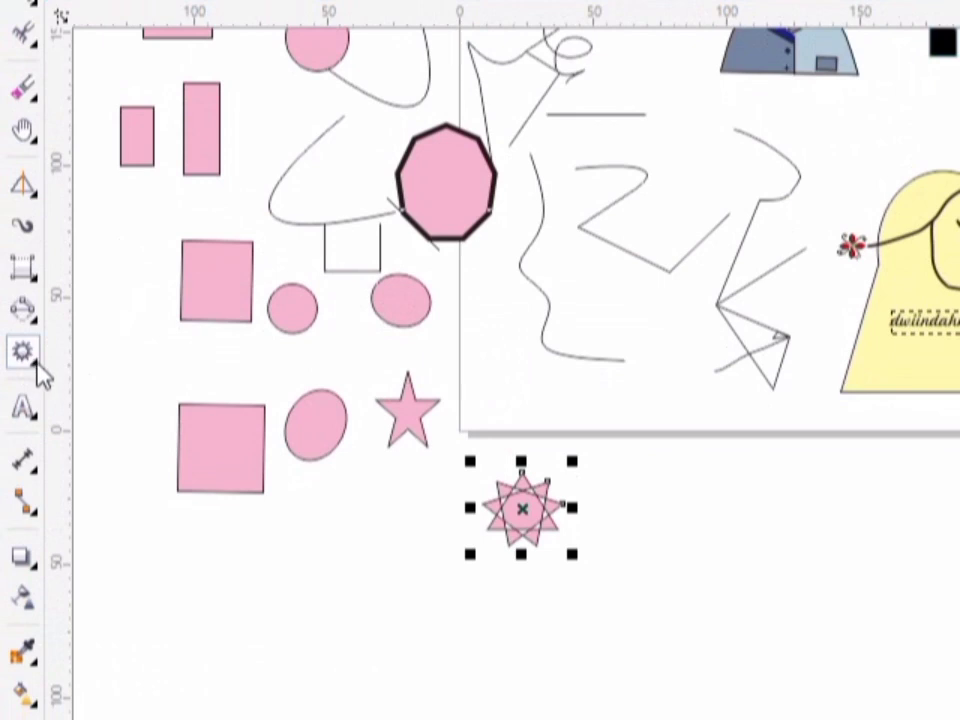
- Draw a graph paper grid of four columns and three rows right of the complex star, and a spiral below the tilted ellipse
click(38, 368)
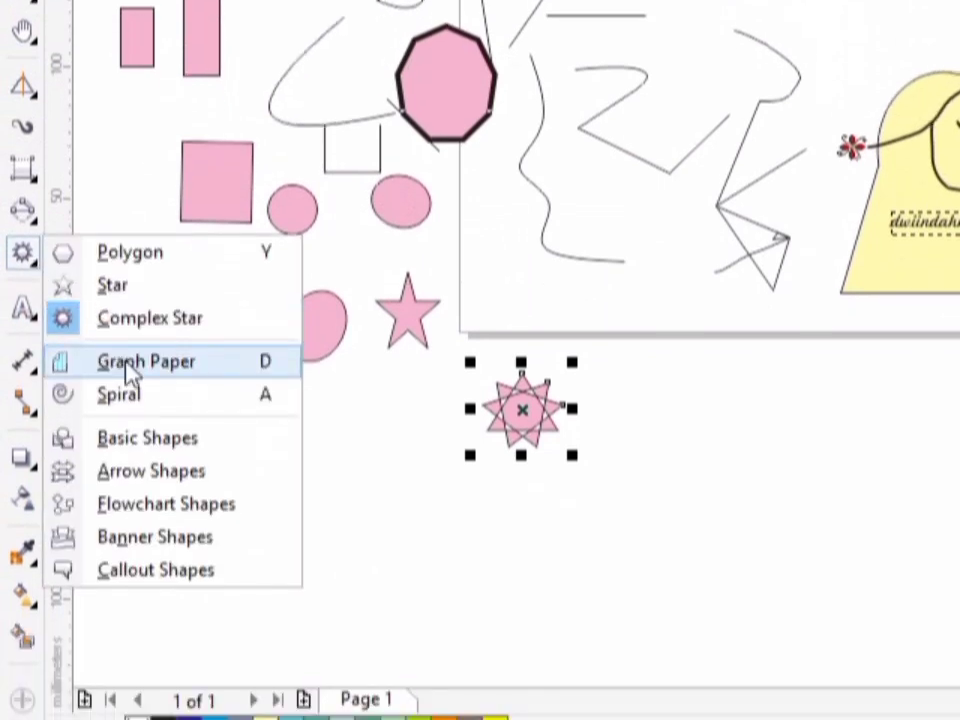
click(135, 363)
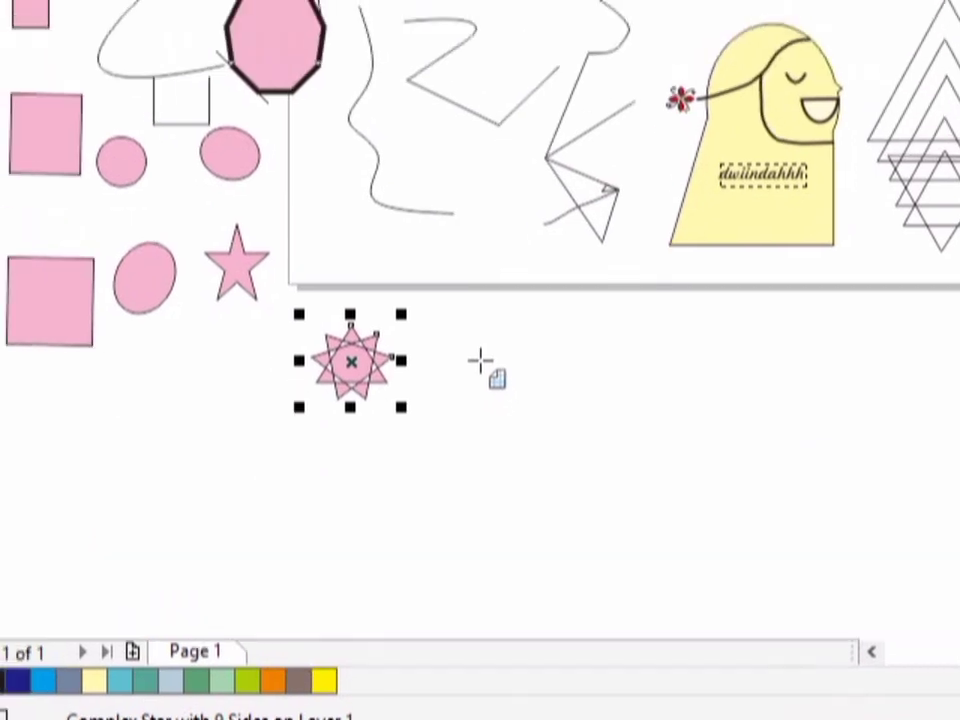
drag(437, 277, 492, 348)
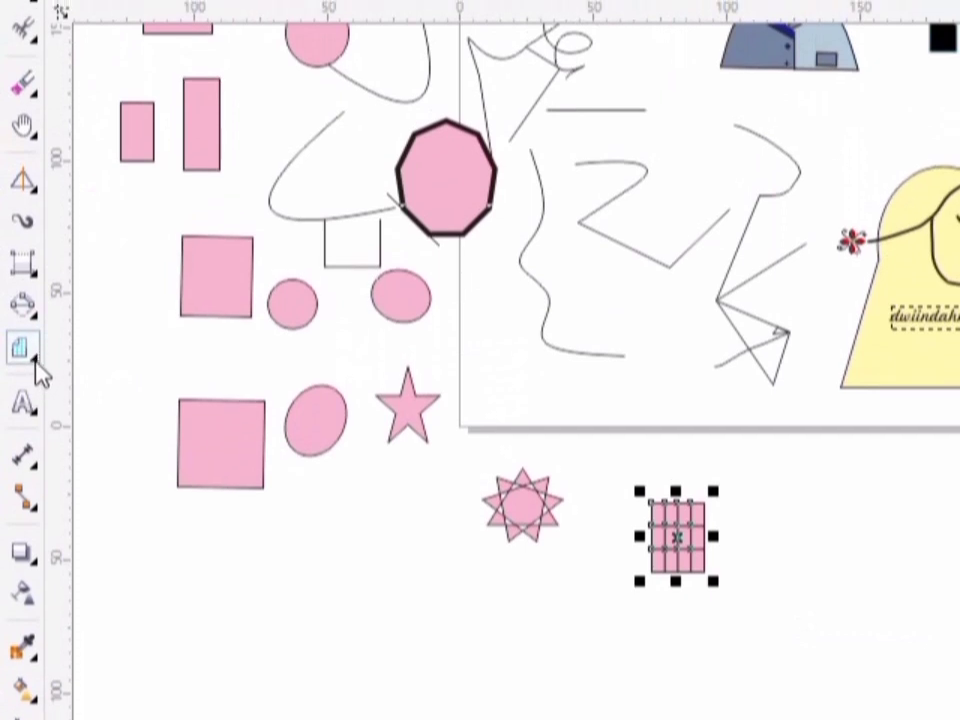
click(37, 370)
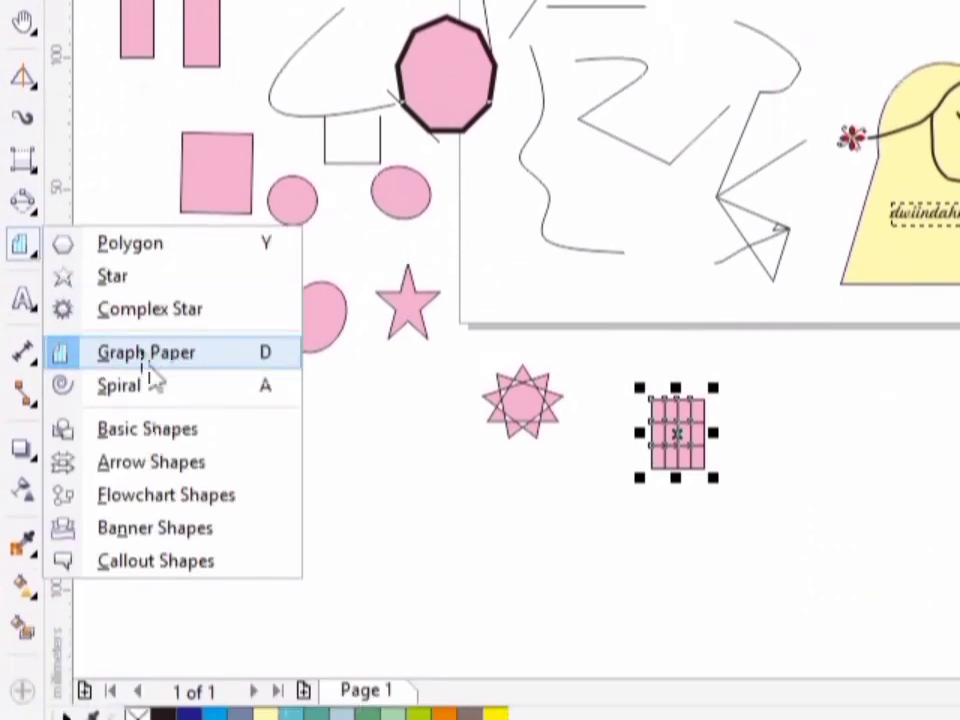
click(150, 388)
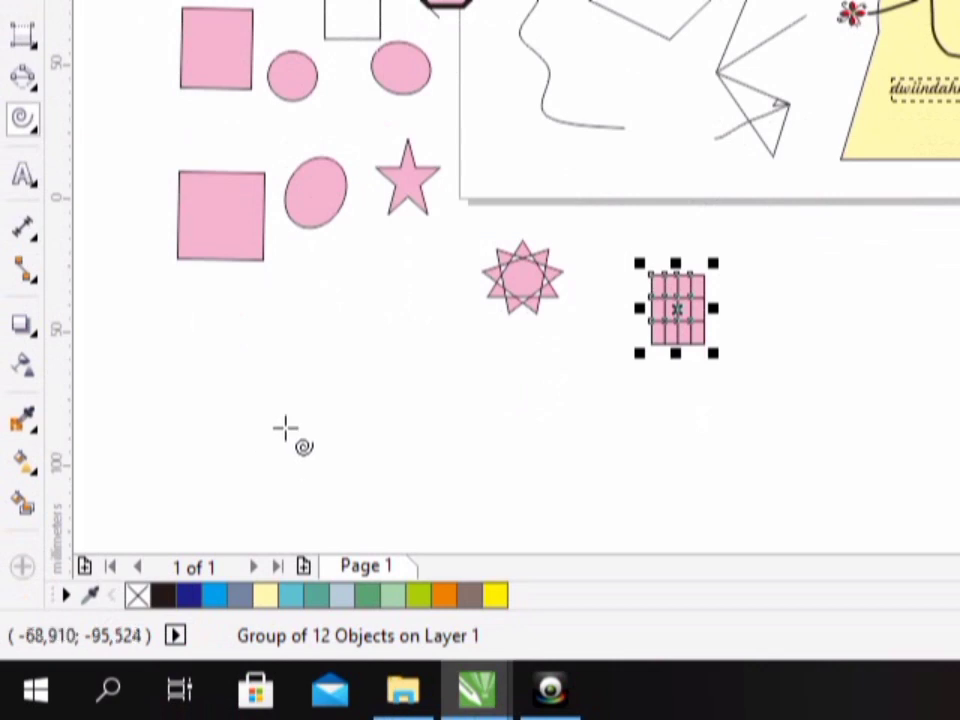
drag(270, 362, 322, 412)
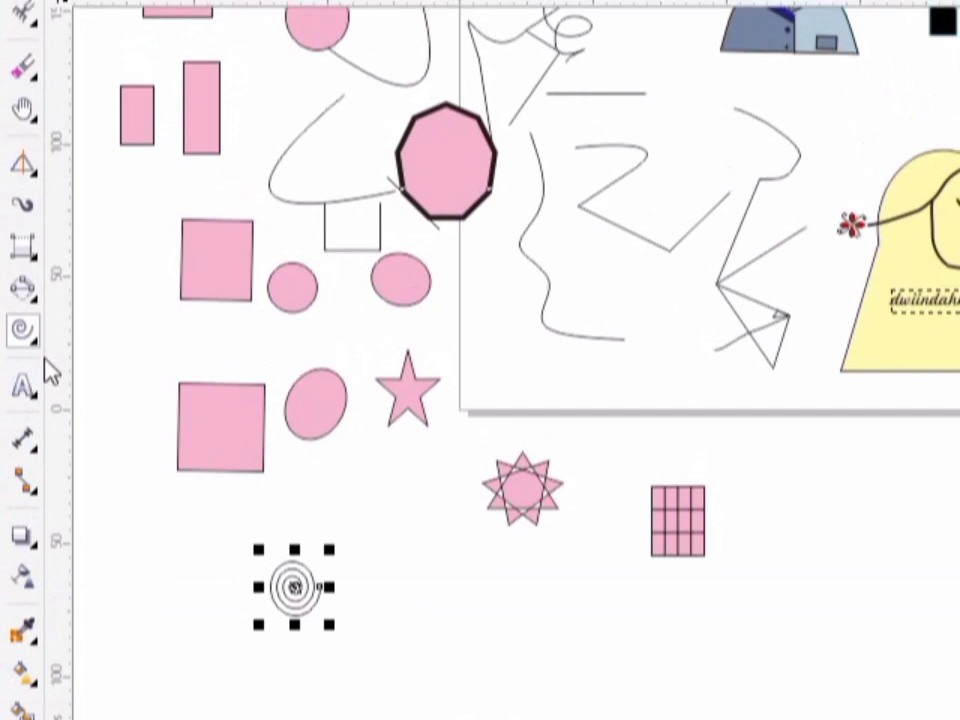
- Draw two Basic Shapes, a small parallelogram below the complex star and an upright rectangle to the right of the spiral
click(30, 338)
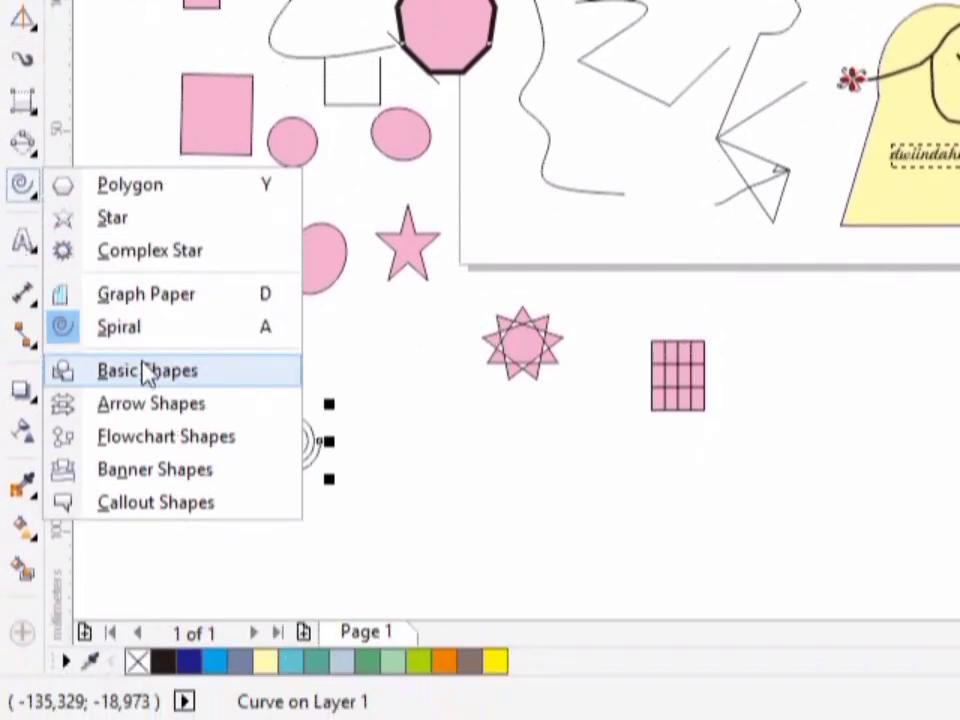
click(148, 372)
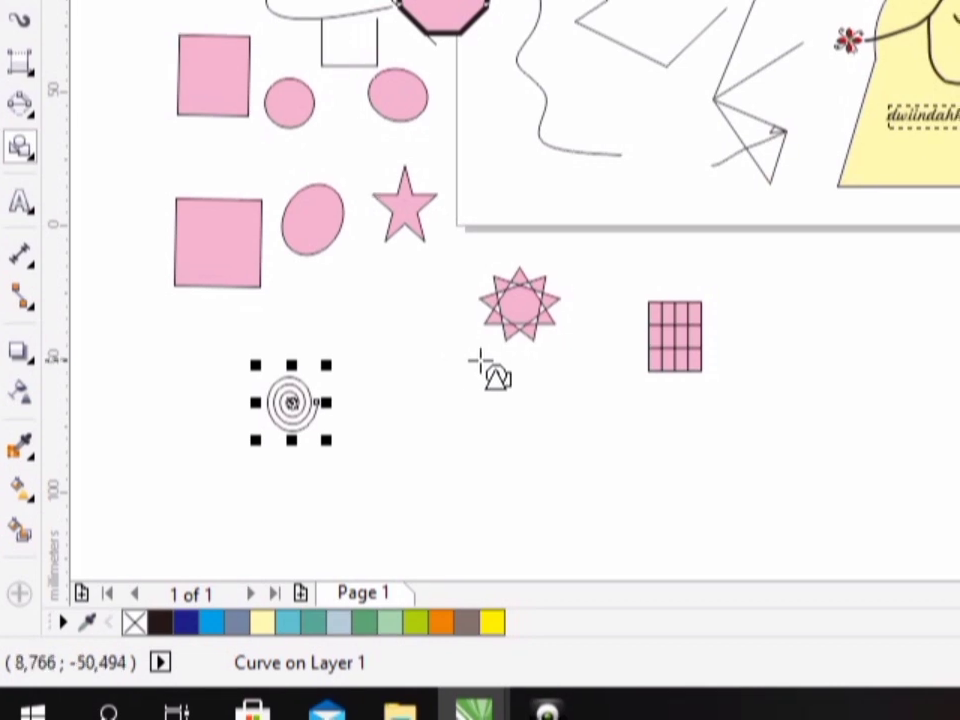
drag(502, 386, 568, 424)
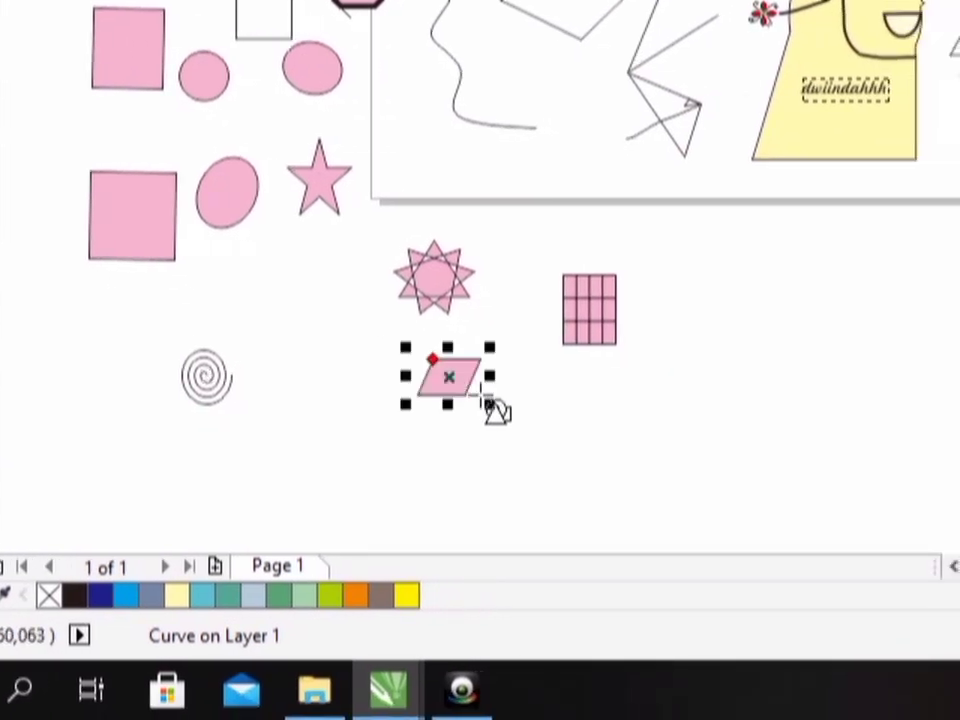
click(356, 394)
drag(357, 395, 321, 458)
drag(409, 457, 432, 457)
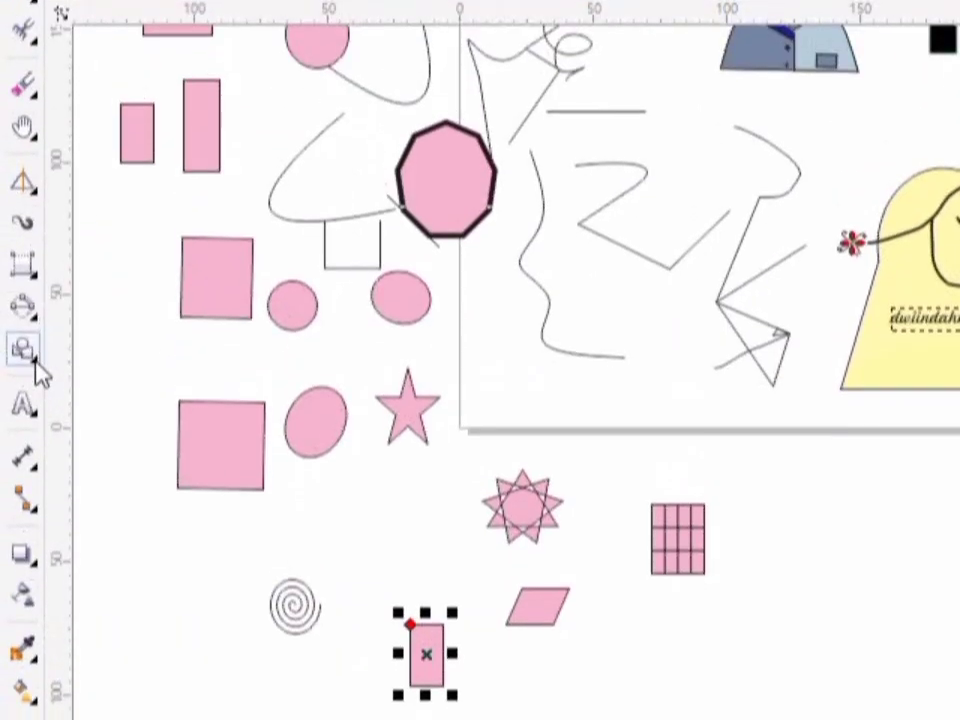
- Draw a right-pointing arrow shape below the graph paper grid and a large parallelogram flowchart shape to the grid's right
click(30, 330)
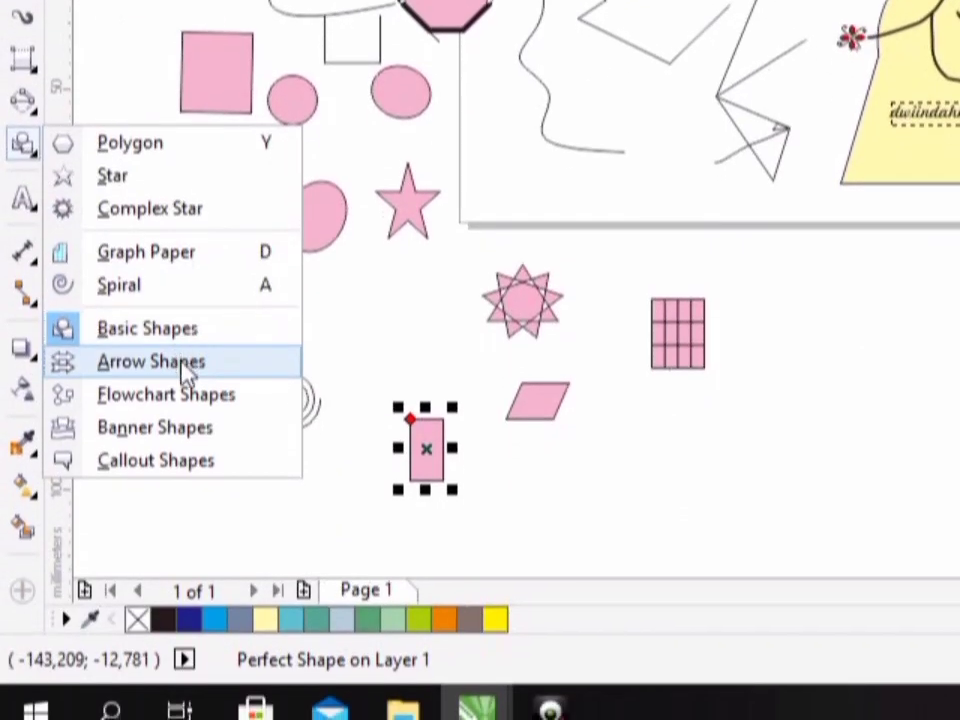
click(184, 362)
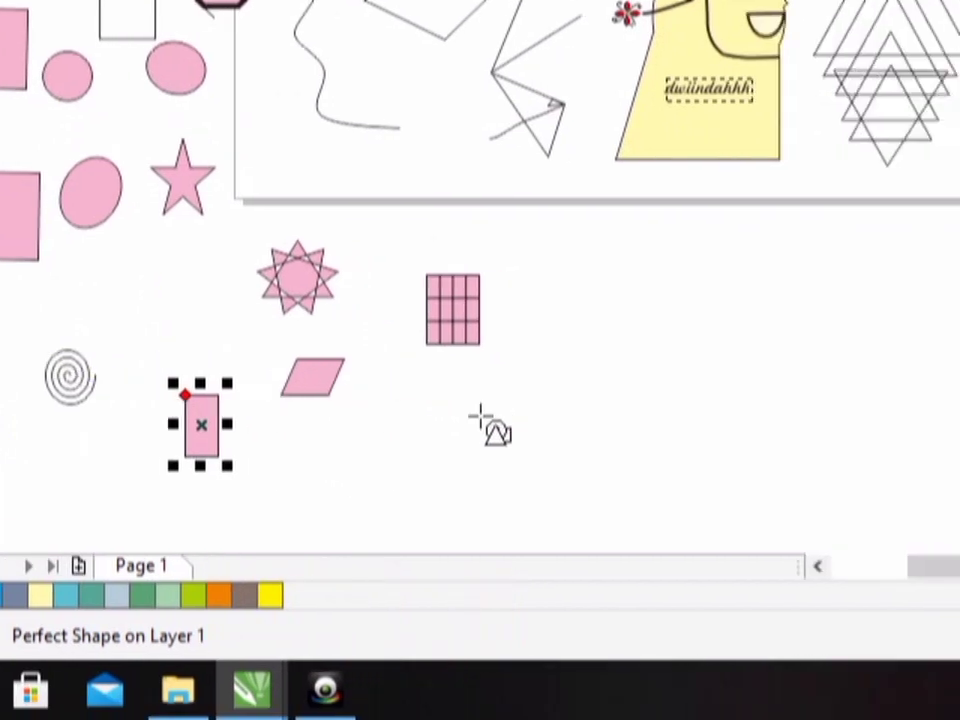
drag(468, 405, 595, 472)
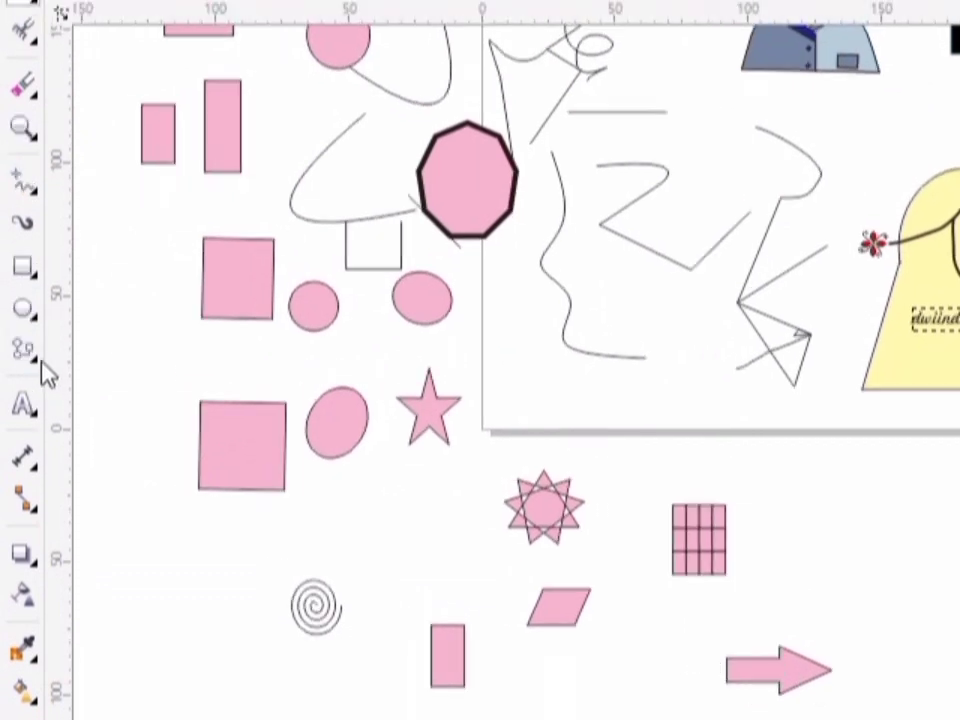
click(36, 370)
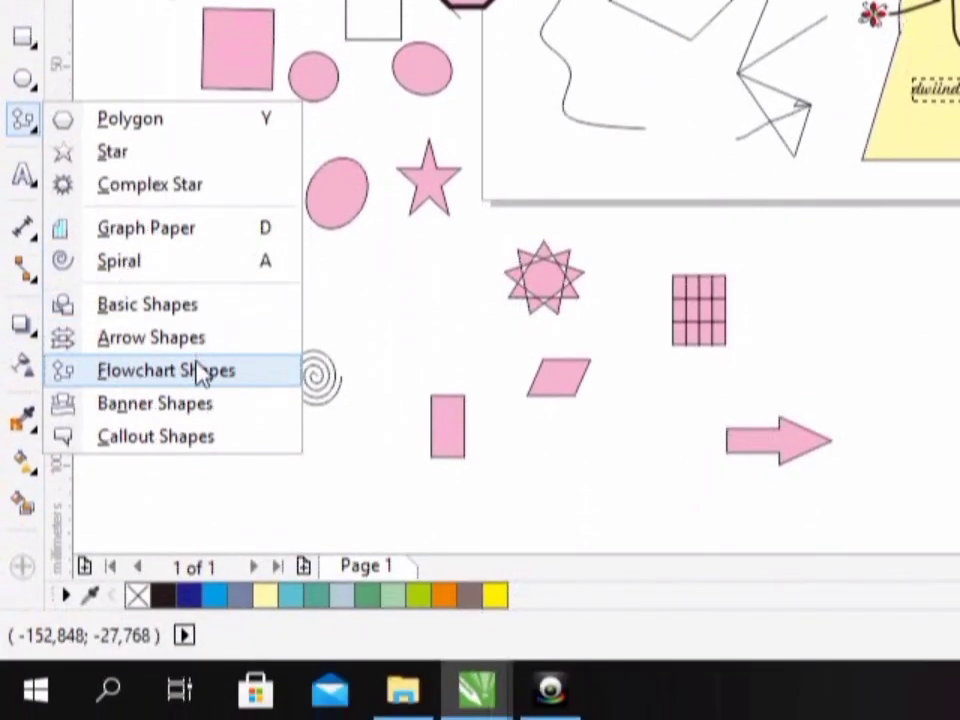
click(203, 372)
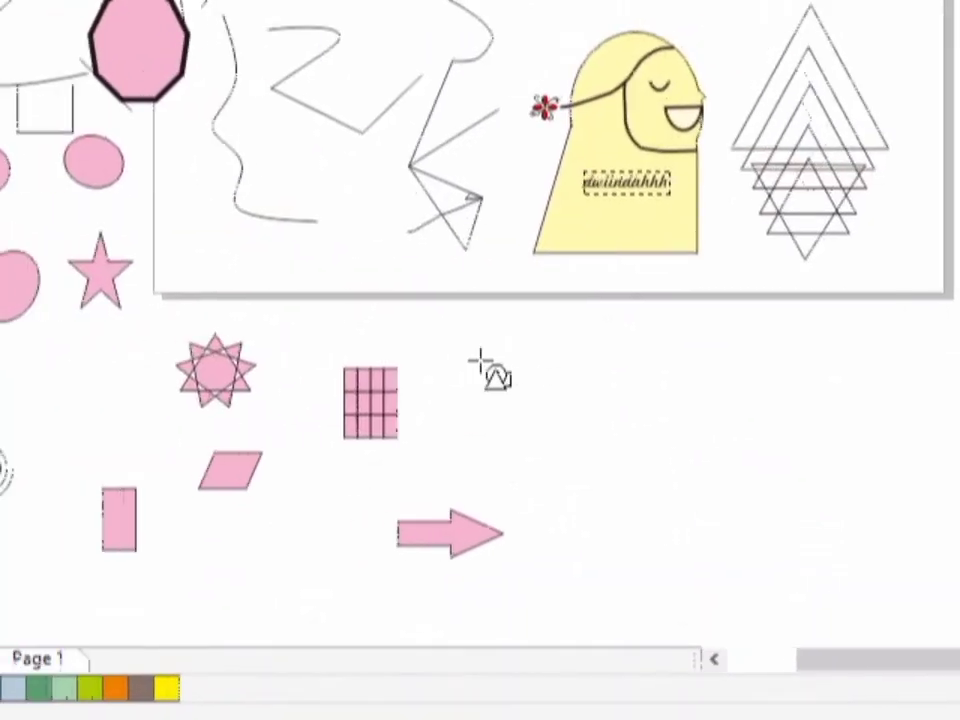
drag(422, 328, 532, 438)
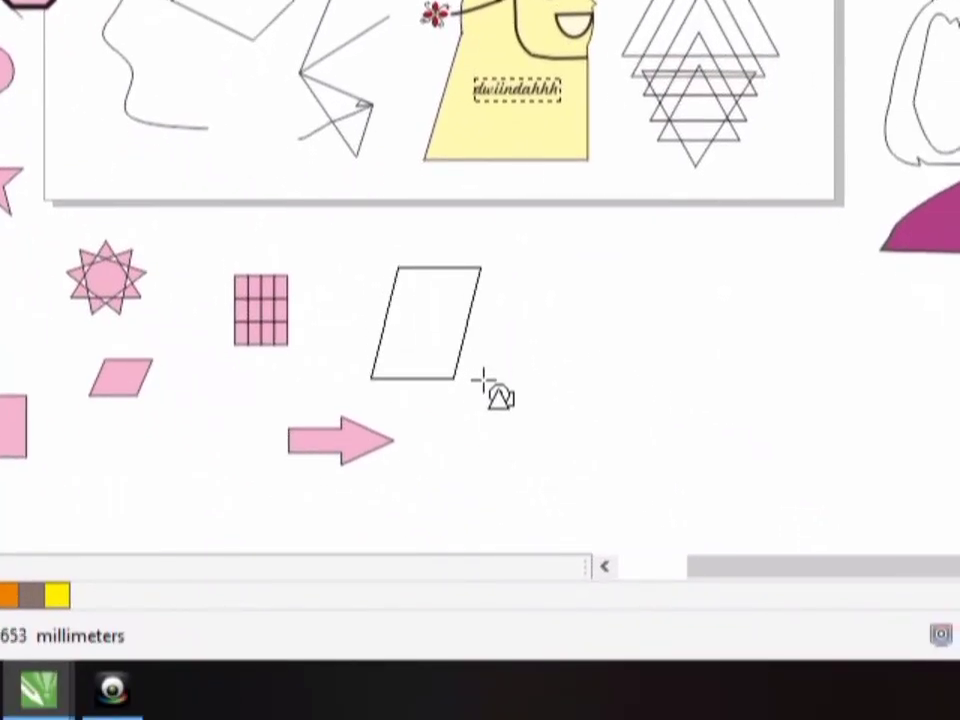
mouse_move(483, 380)
mouse_down()
mouse_move(532, 393)
mouse_move(481, 388)
mouse_up()
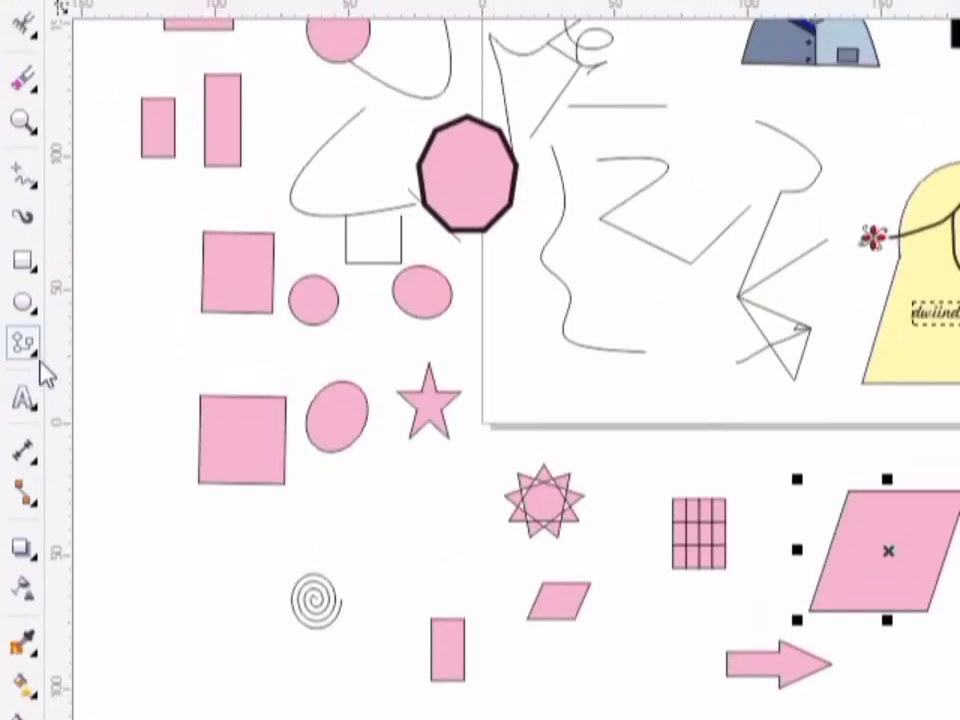
- Draw a wide ribbon with the Banner Shapes tool below the small parallelogram, its right end meeting the arrow
click(40, 362)
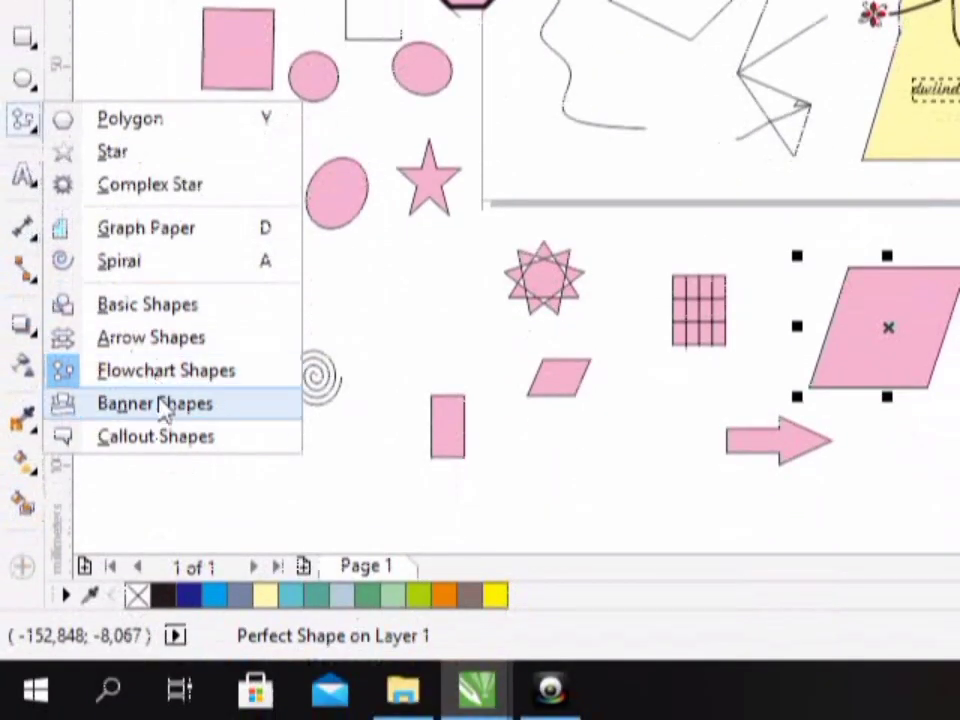
click(160, 405)
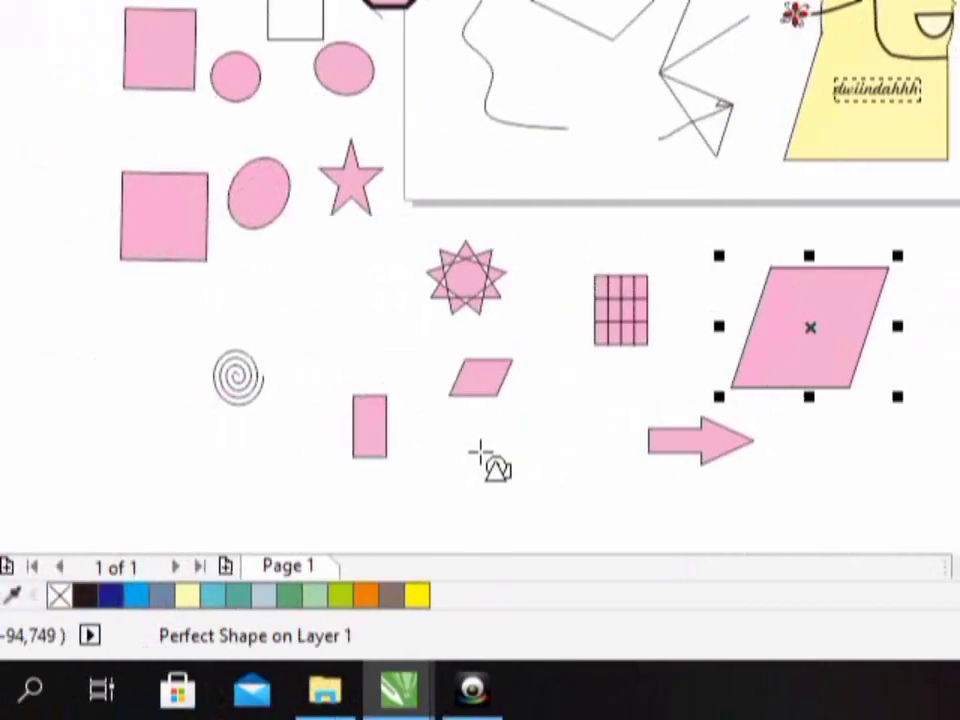
drag(480, 455, 659, 497)
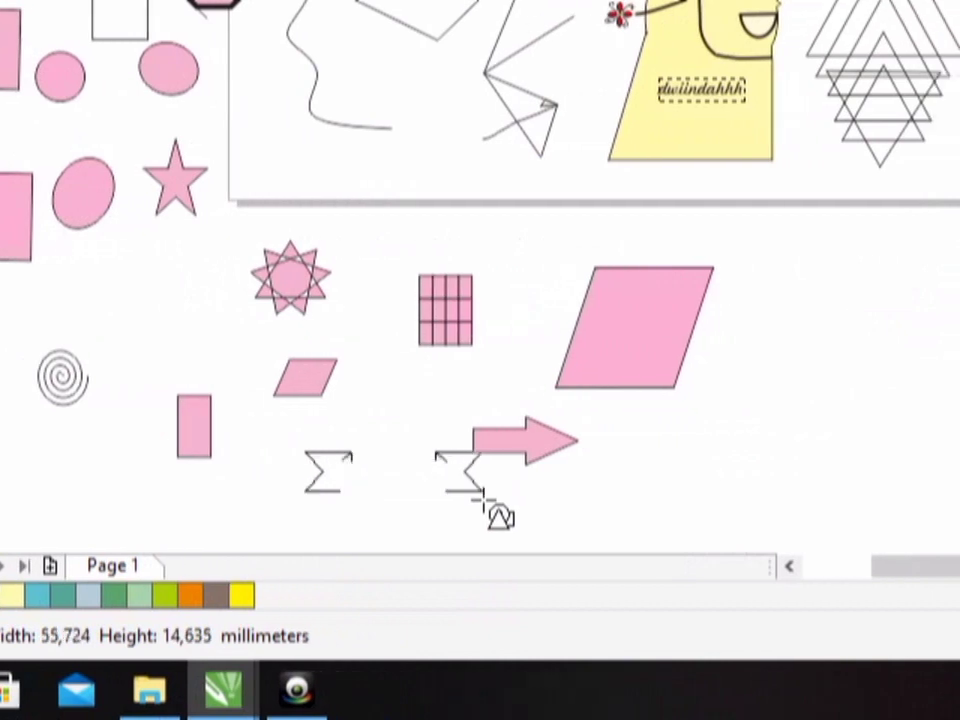
drag(478, 492, 482, 495)
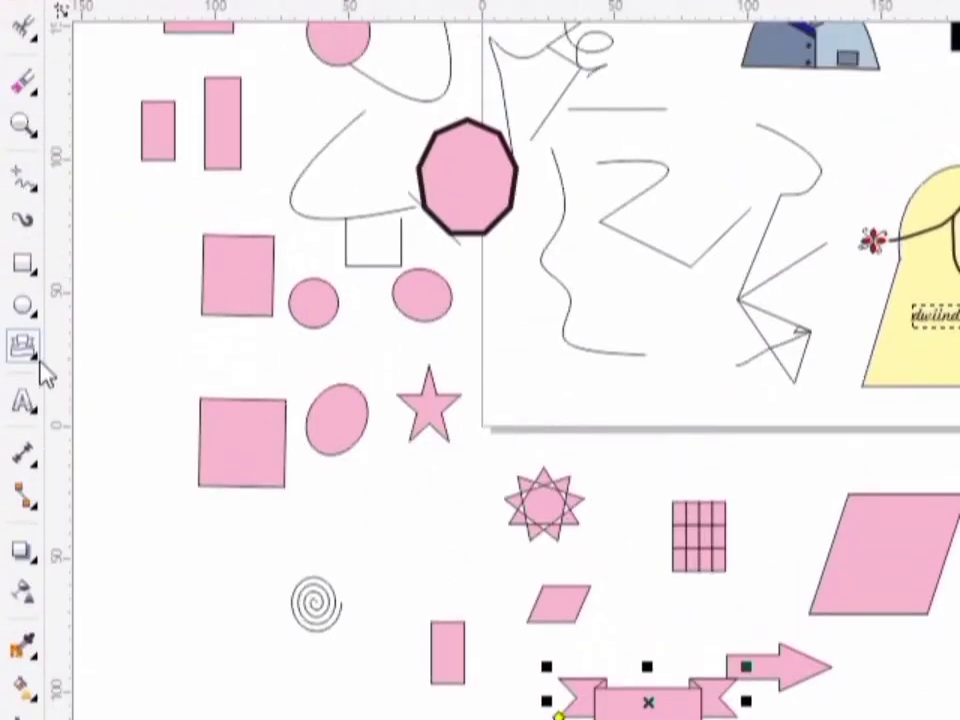
- Draw a wide rectangular callout shape between the lower 3-point rectangle and the spiral
click(43, 366)
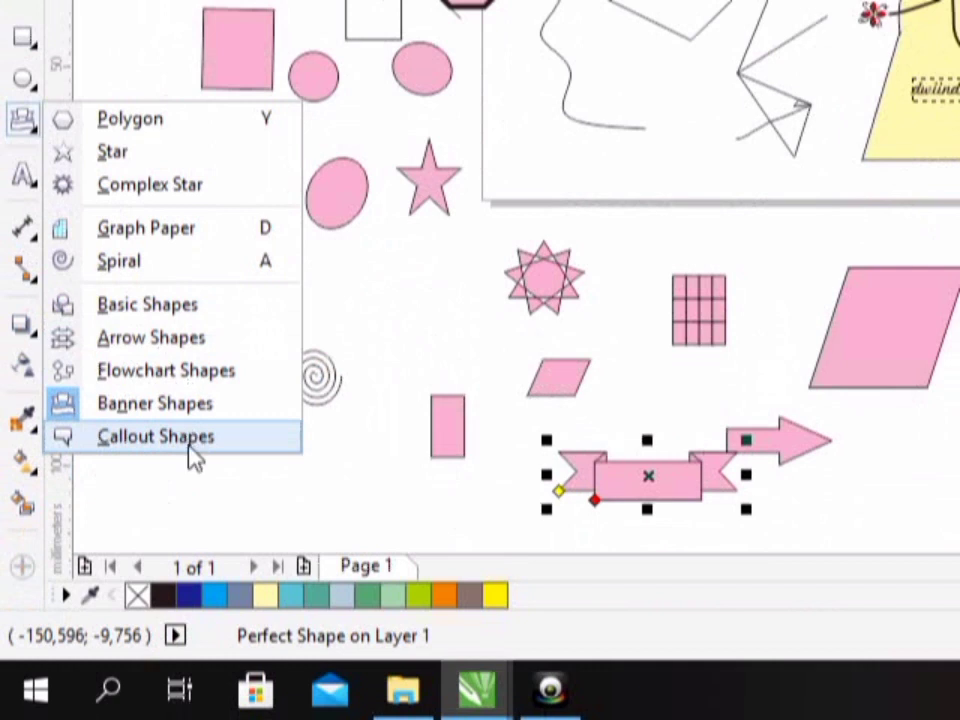
click(156, 436)
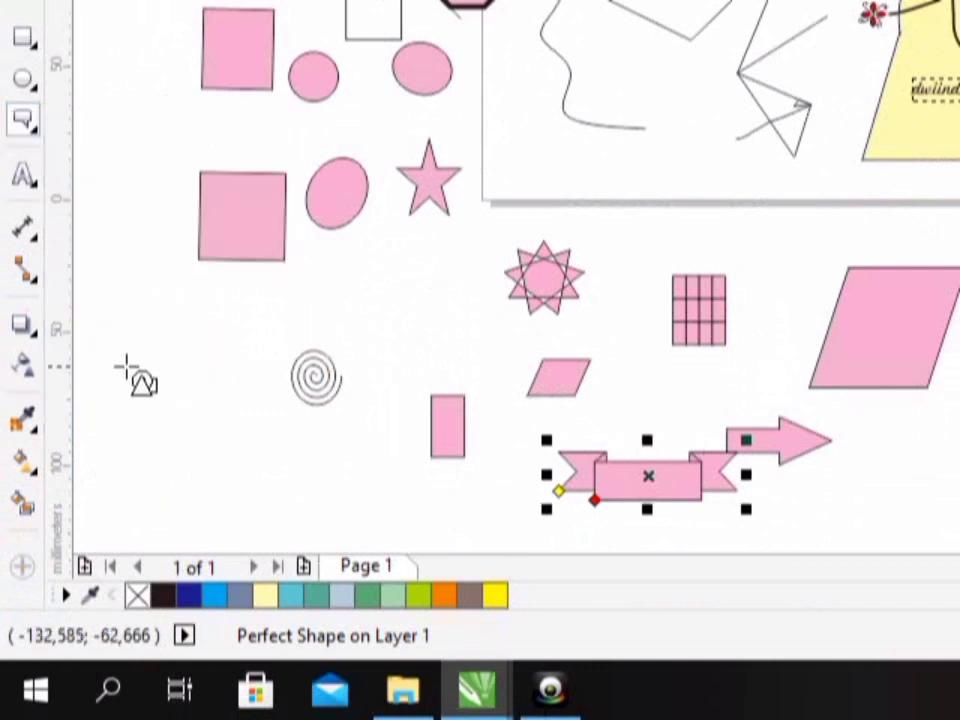
drag(155, 373, 250, 260)
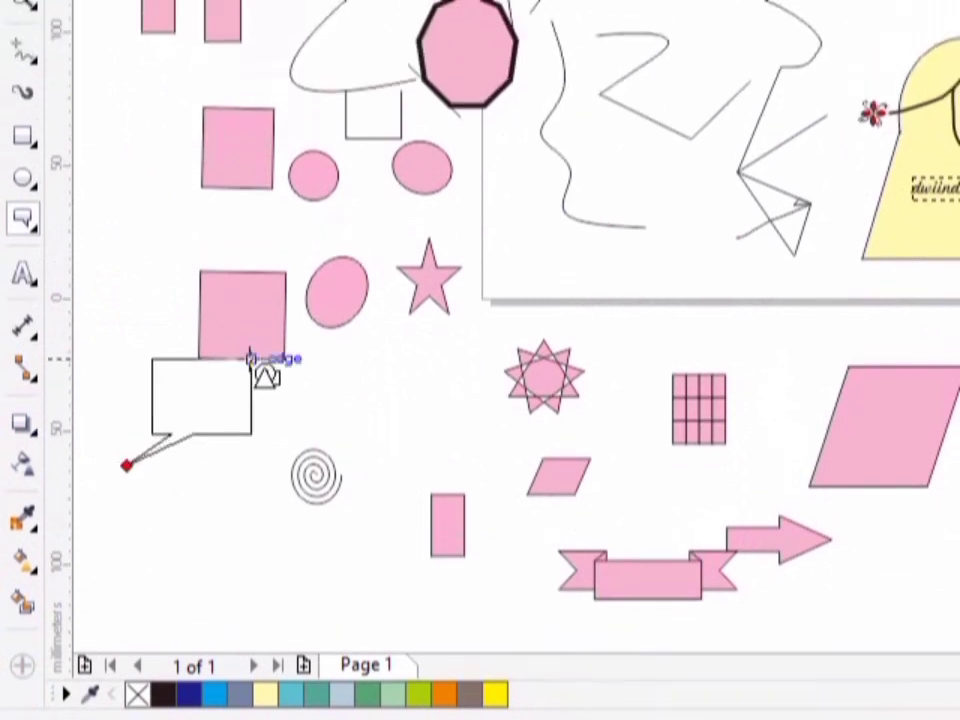
drag(250, 358, 322, 360)
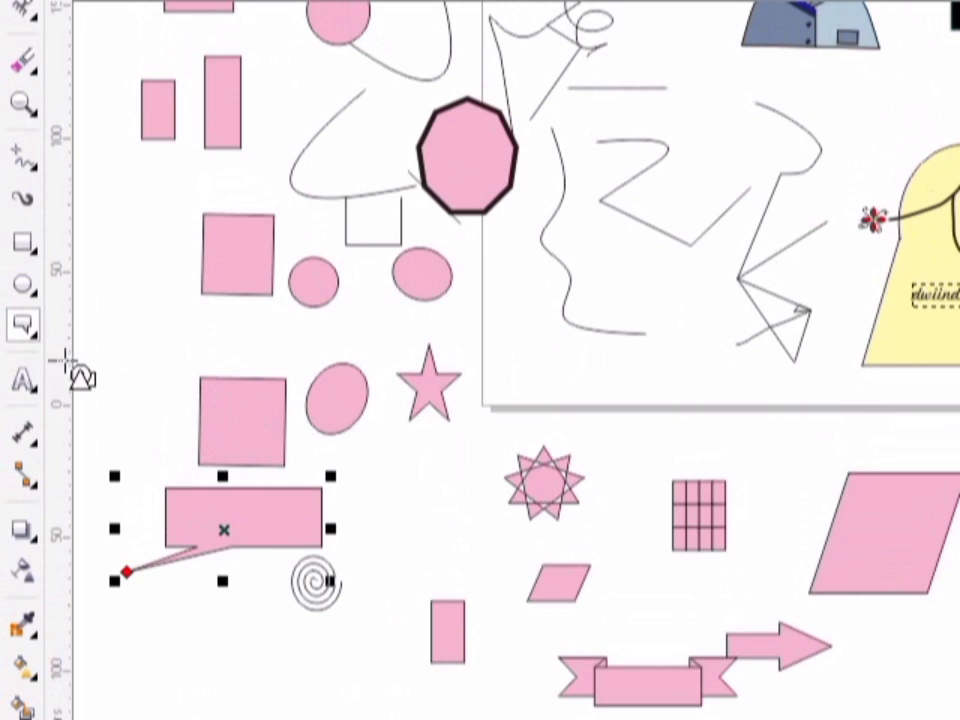
- Create a wide paragraph text frame just below the figure in the magenta top and enter the figure's first name
click(36, 360)
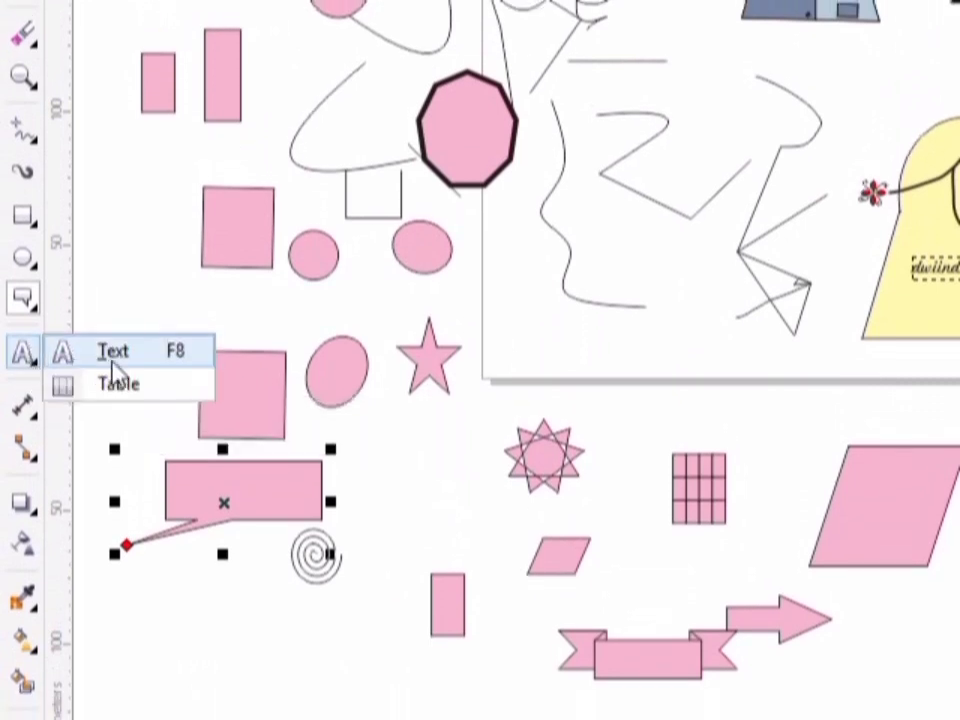
click(112, 360)
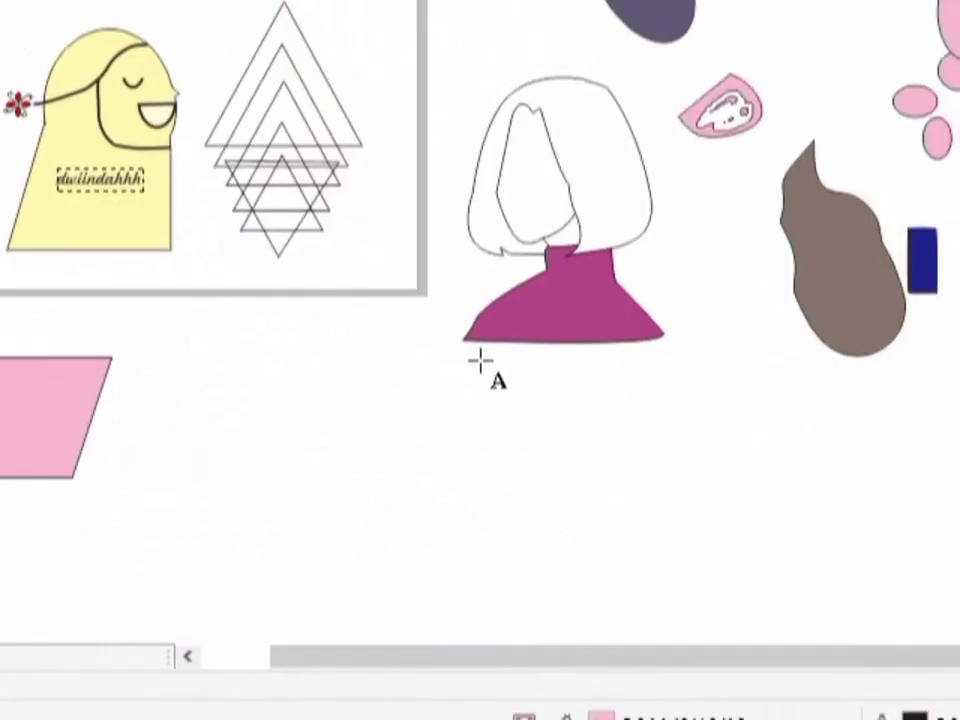
drag(480, 362, 651, 392)
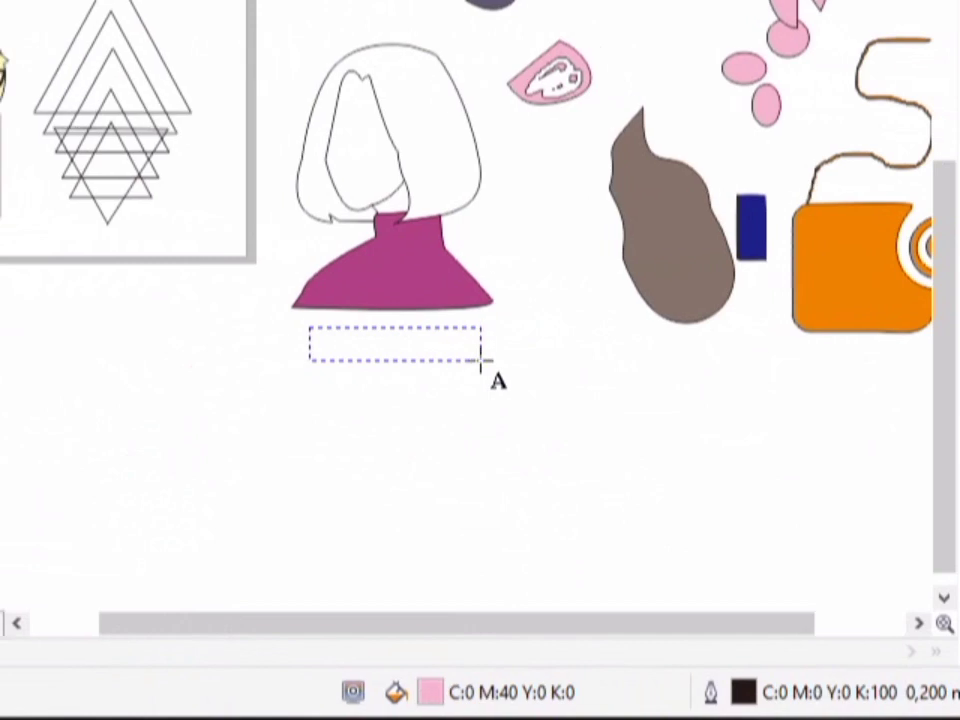
drag(480, 358, 480, 358)
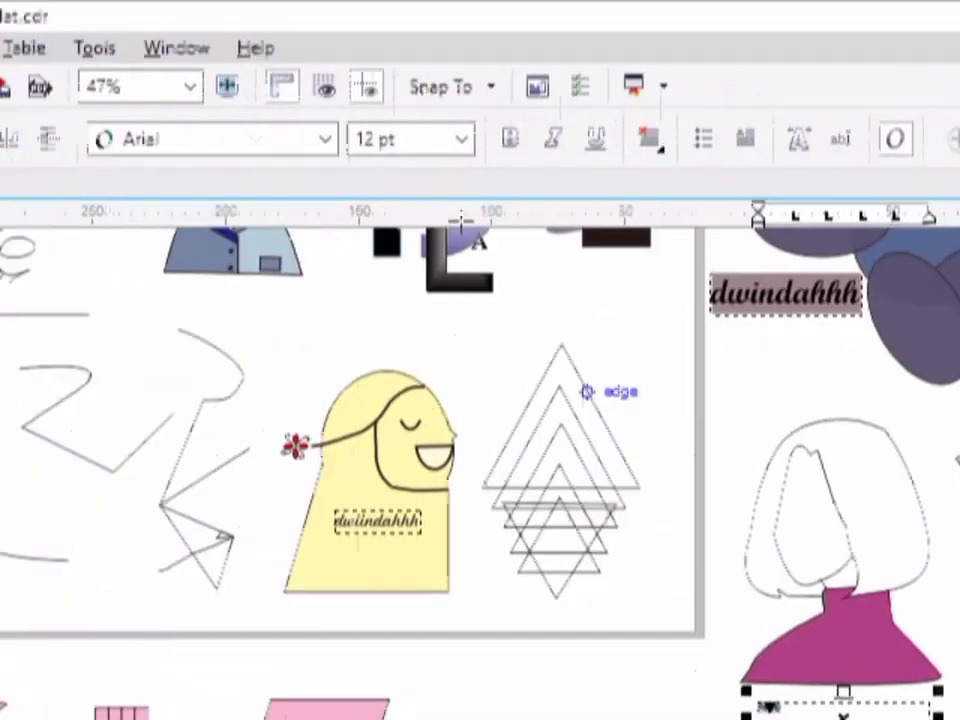
- Set the name text below the figure to 24 pt and a handwritten script font
click(482, 161)
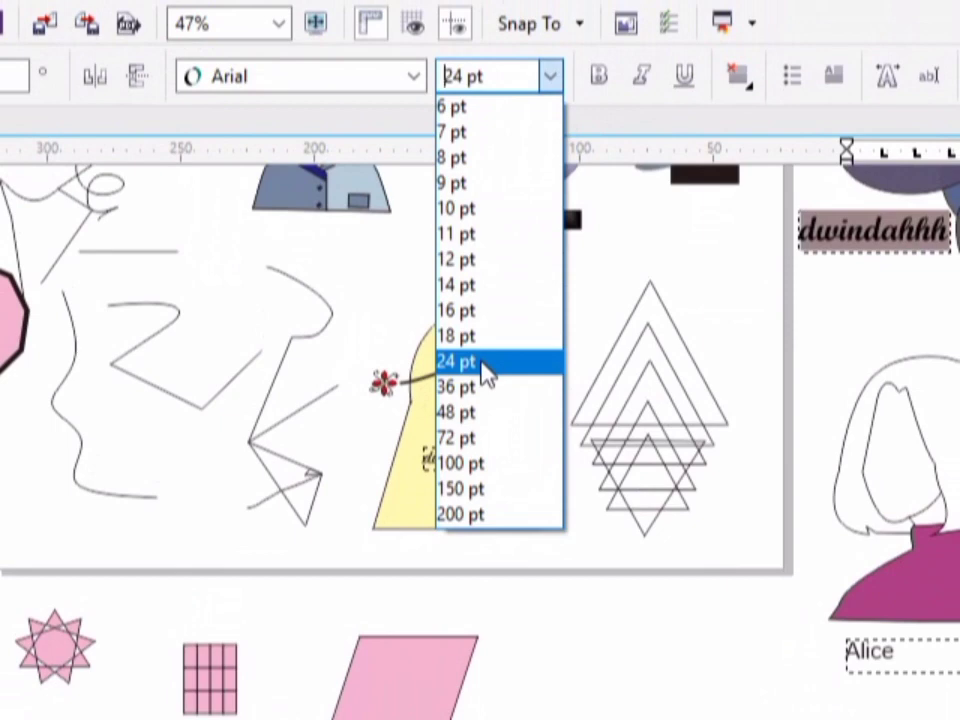
click(487, 372)
click(417, 82)
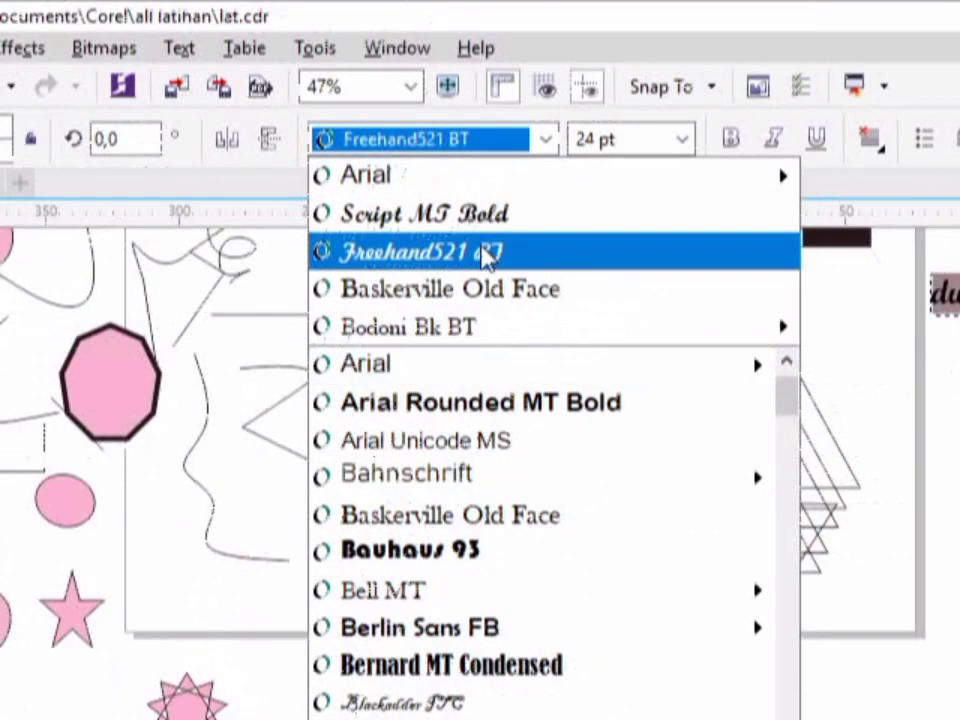
click(487, 256)
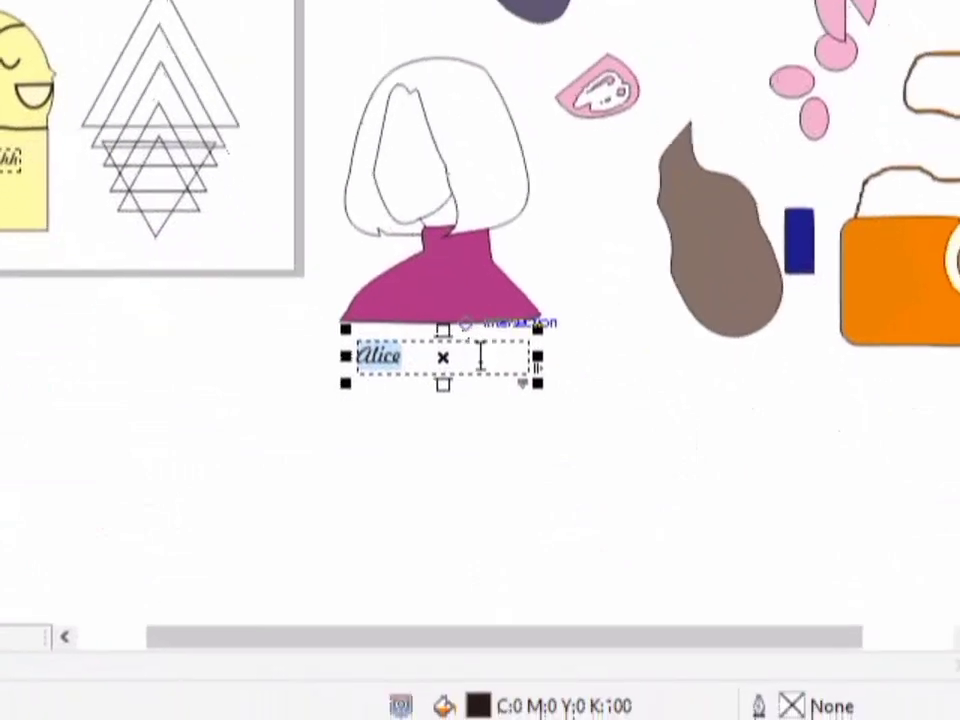
click(480, 355)
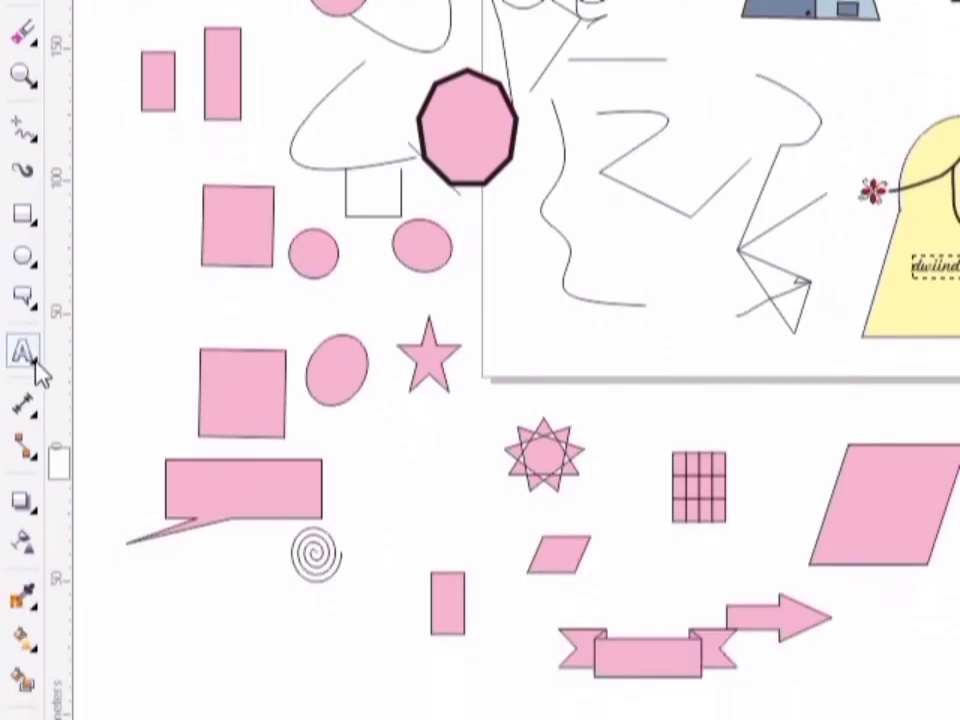
- Draw a table of three rows and four columns in the empty area between the large parallelogram and the name text
click(36, 362)
click(131, 390)
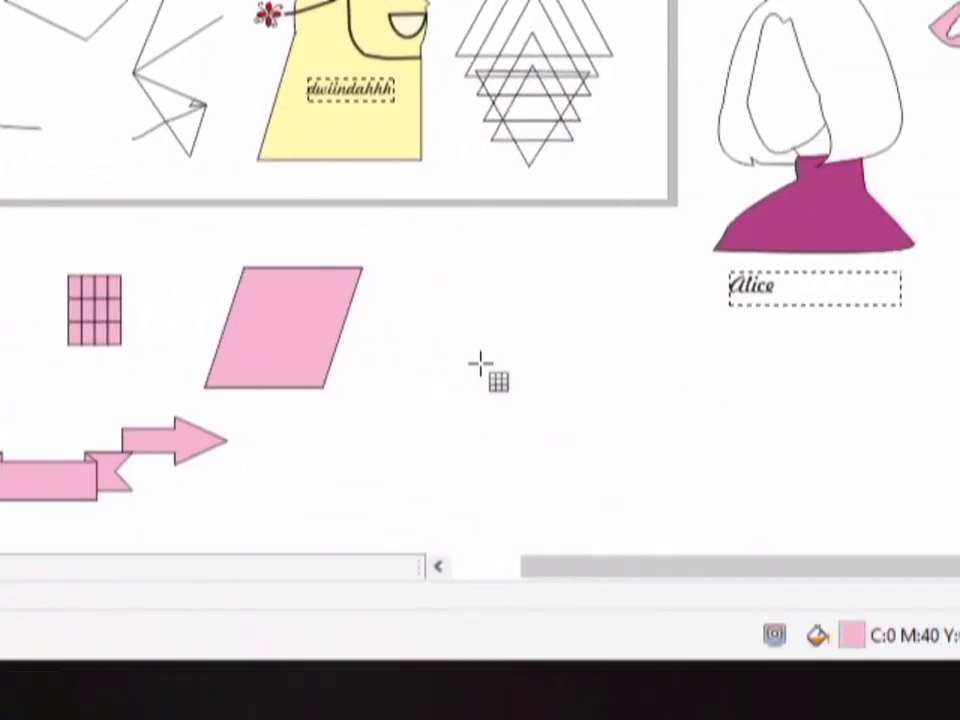
drag(720, 446, 907, 530)
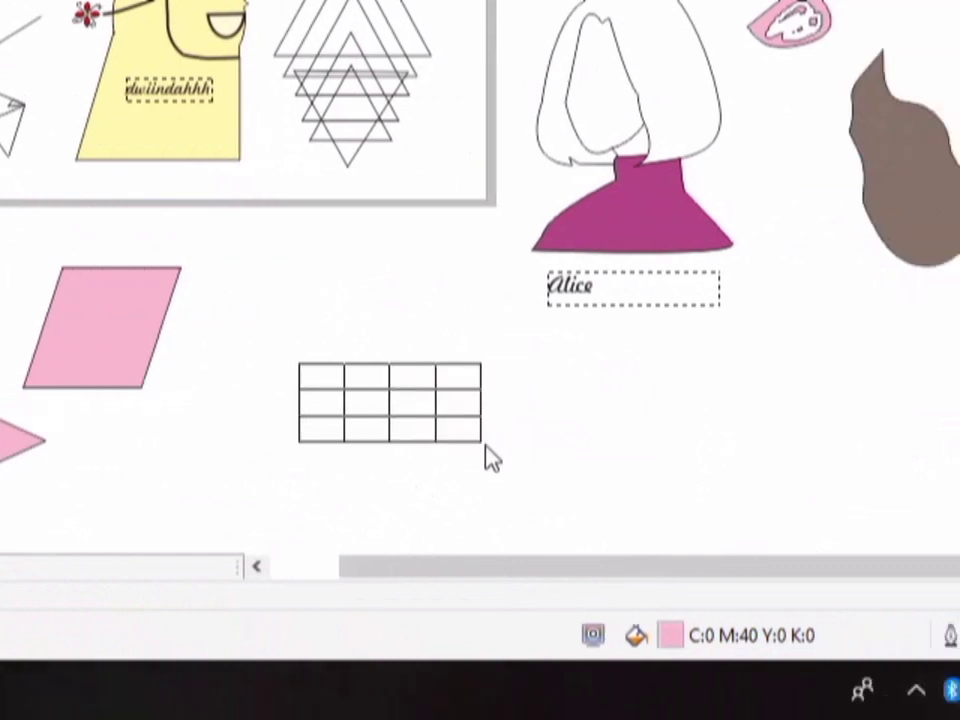
drag(490, 458, 518, 467)
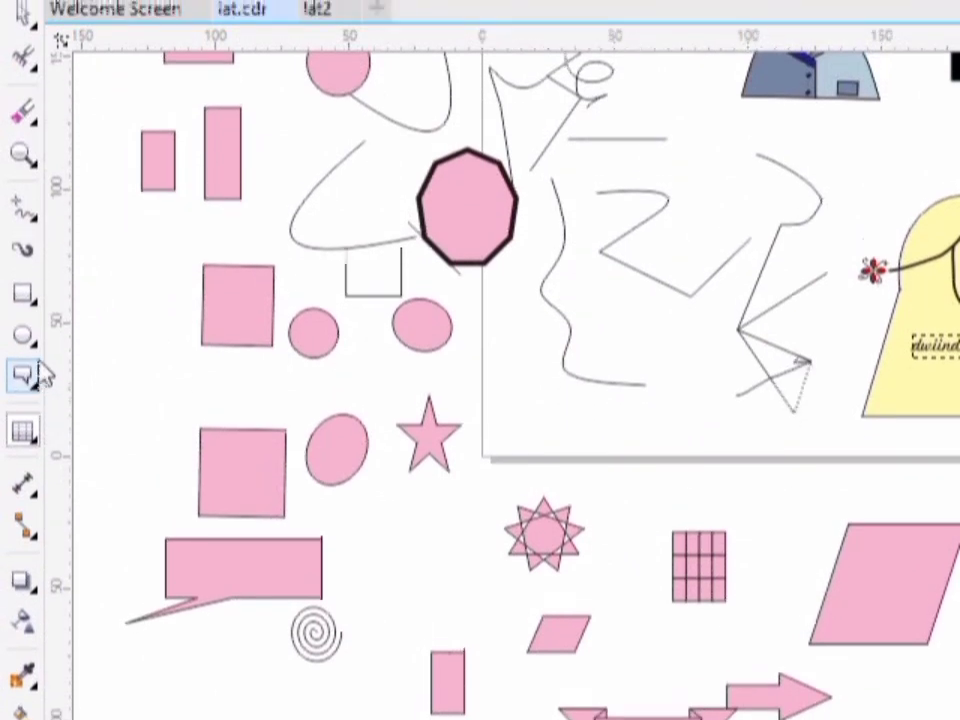
- Activate the Parallel Dimension tool
click(34, 382)
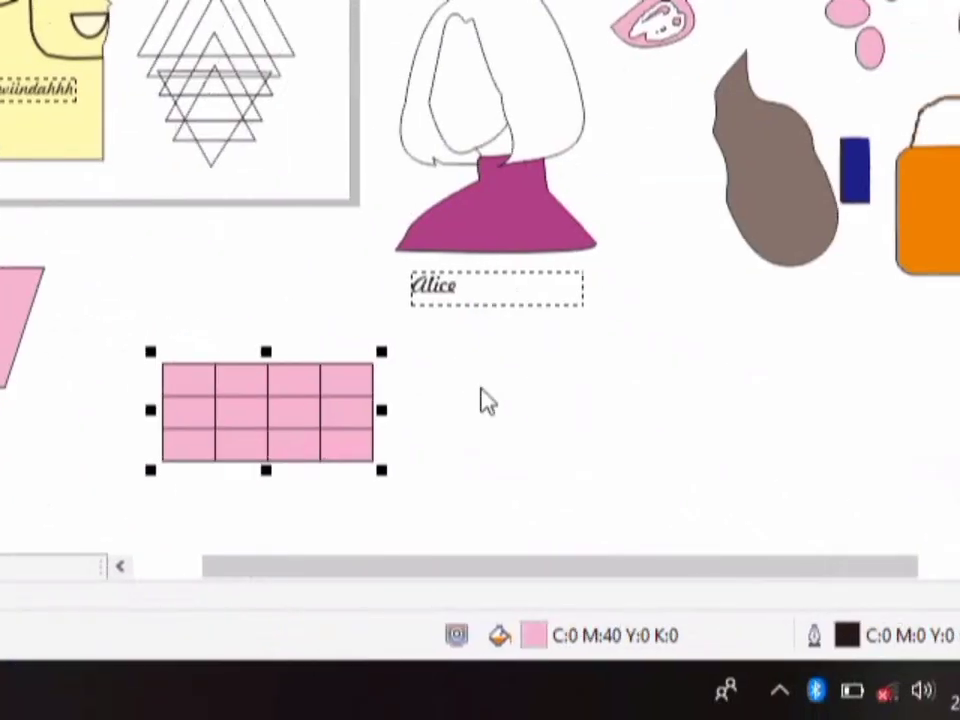
click(34, 380)
mouse_move(35, 362)
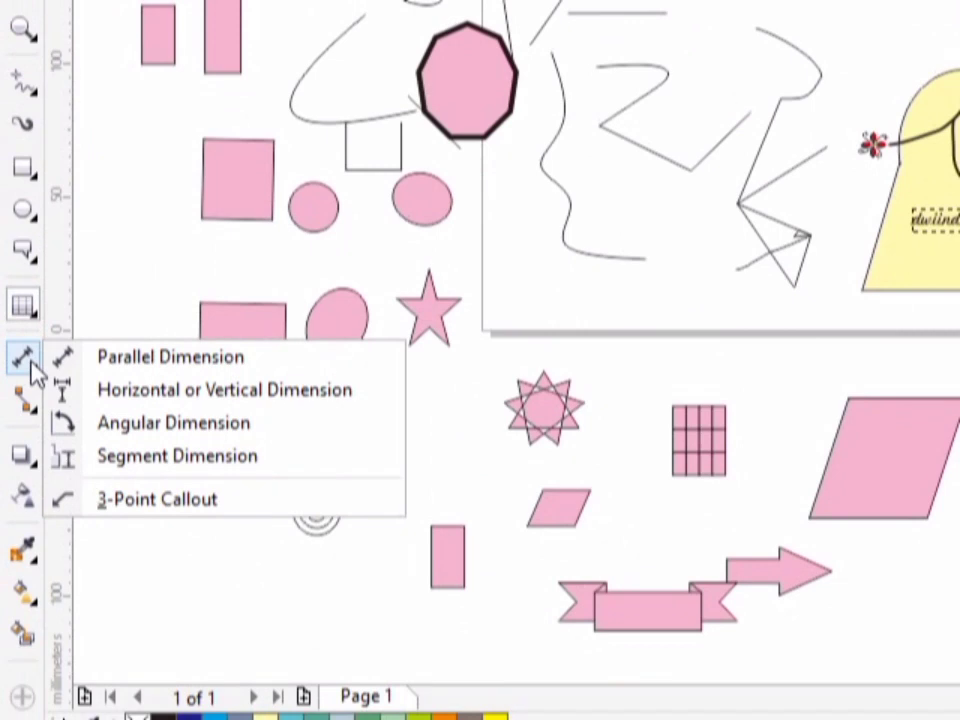
click(133, 362)
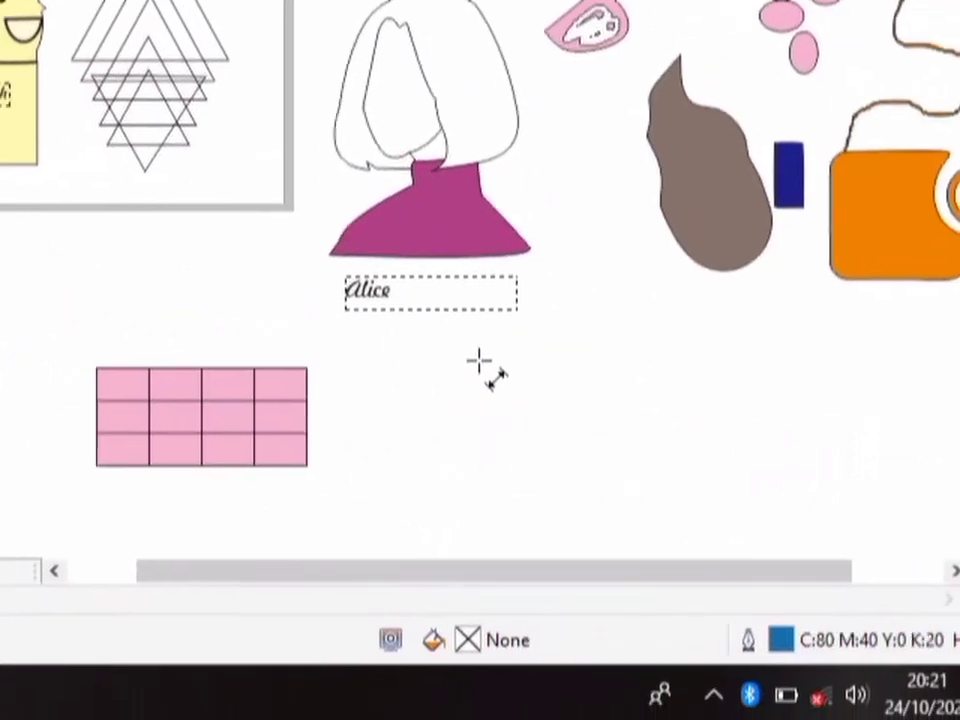
drag(480, 360, 482, 446)
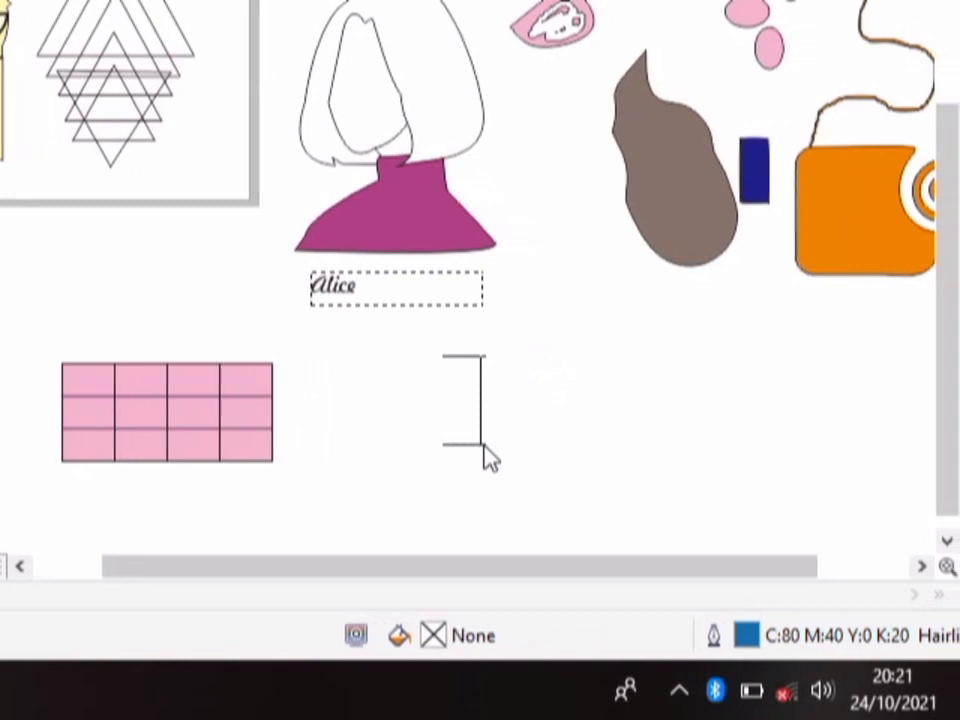
click(487, 458)
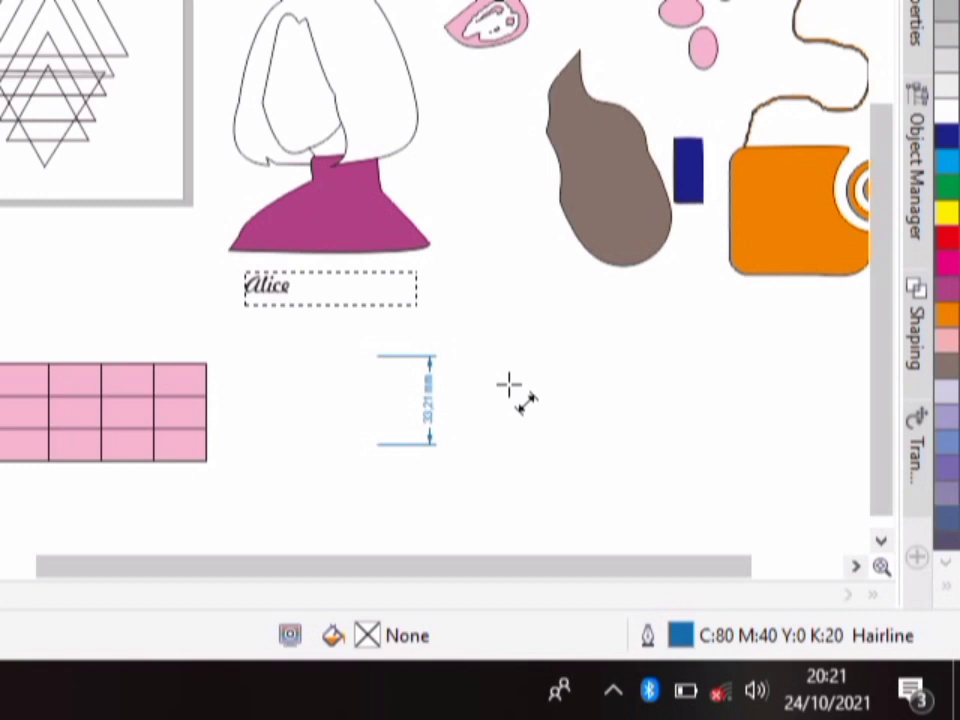
key(ctrl+z)
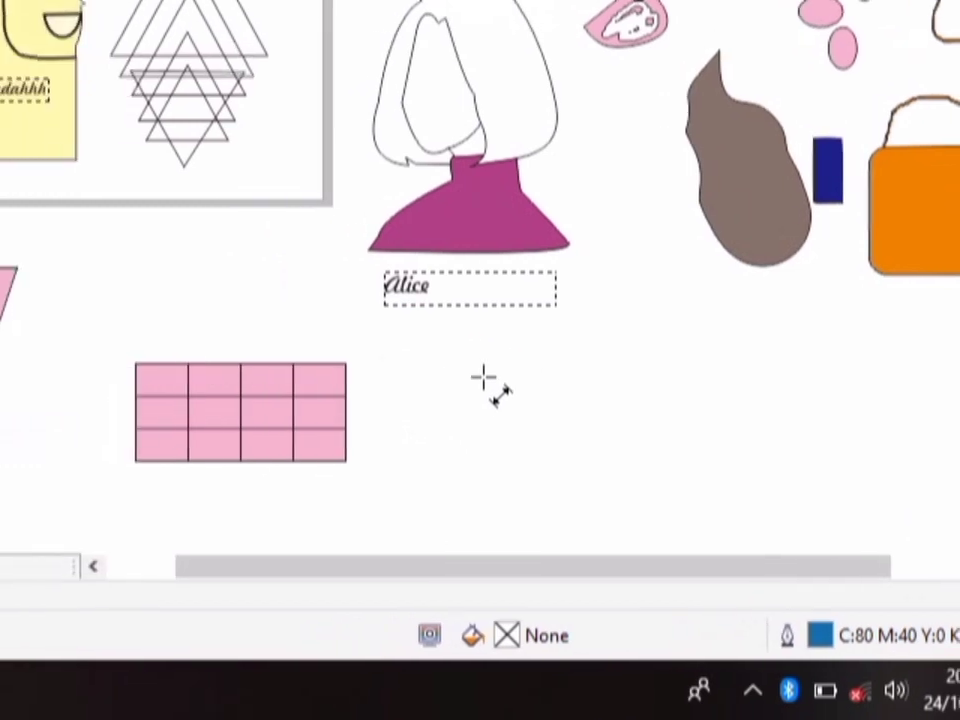
key(ctrl+z)
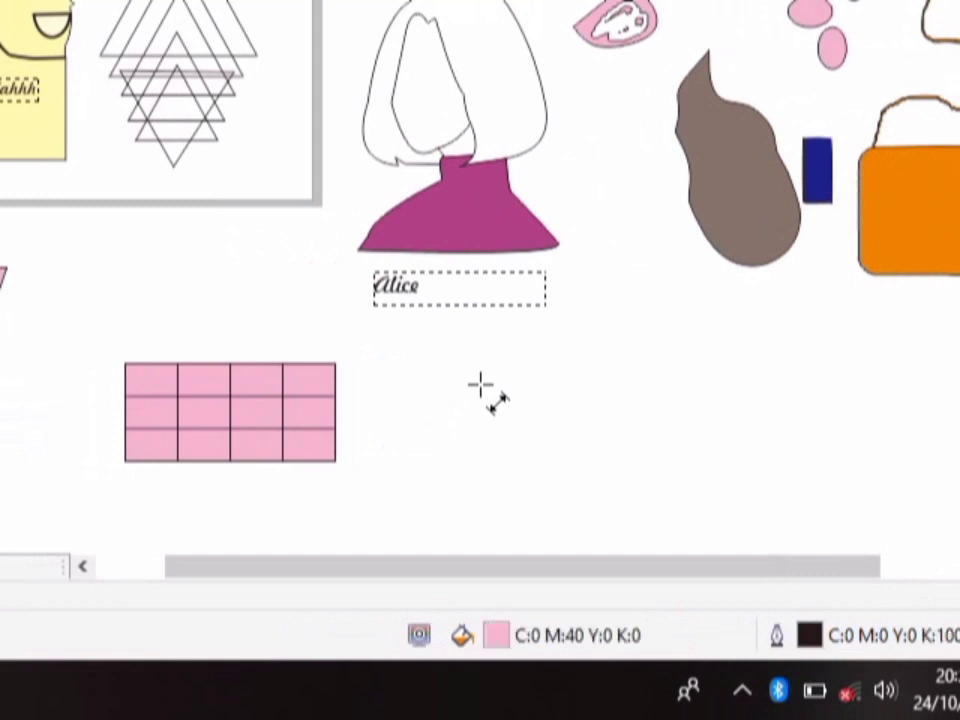
- Draw a vertical parallel dimension about 44 mm long to the right of the table
drag(480, 385, 481, 505)
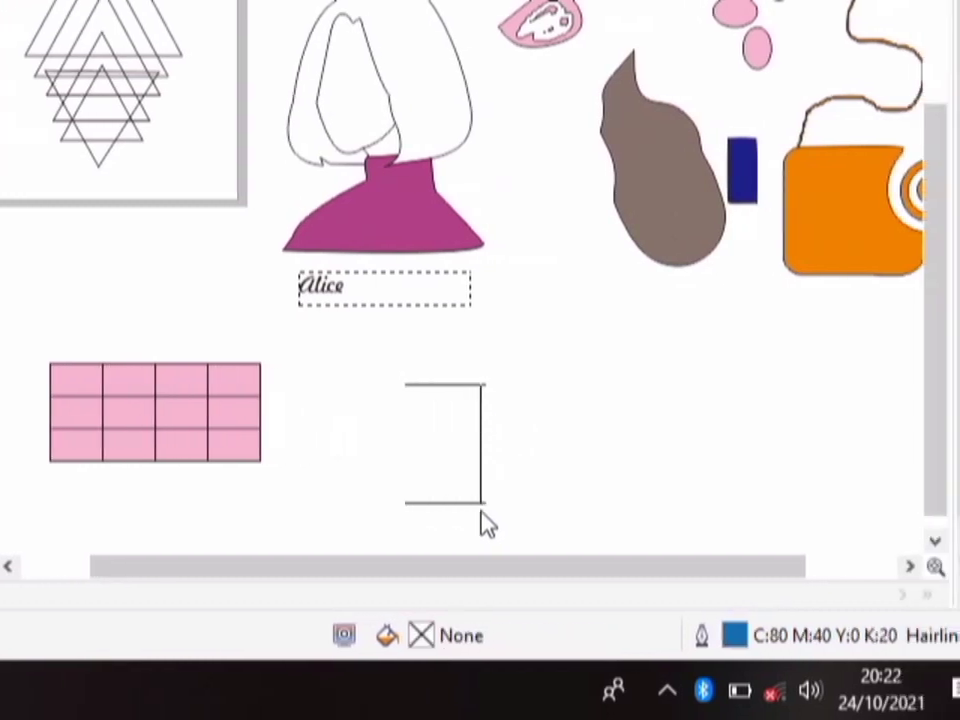
click(484, 518)
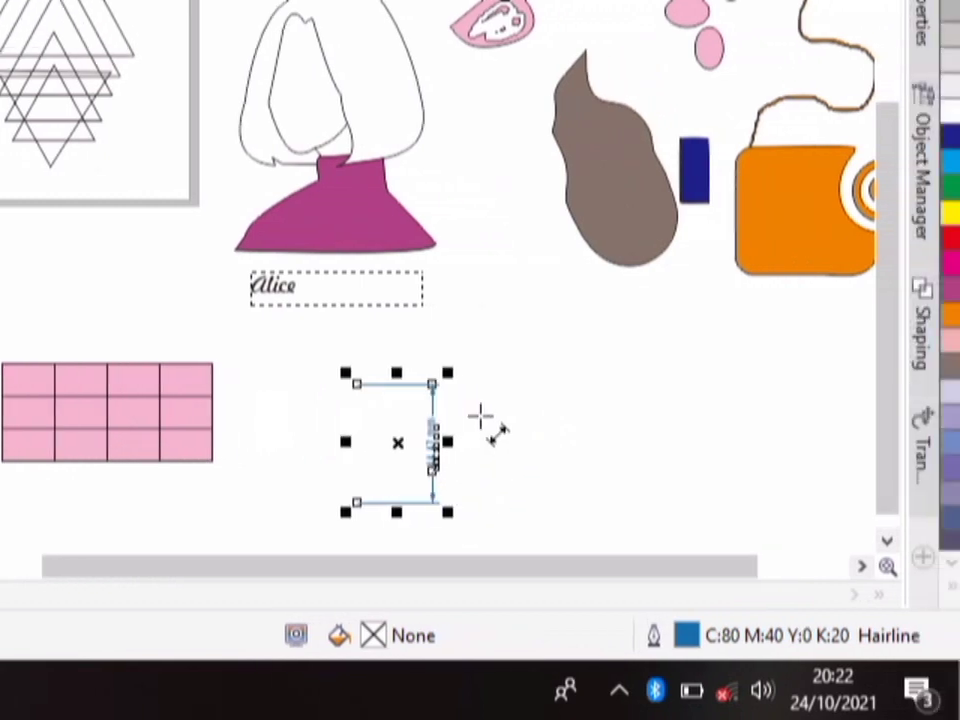
click(480, 416)
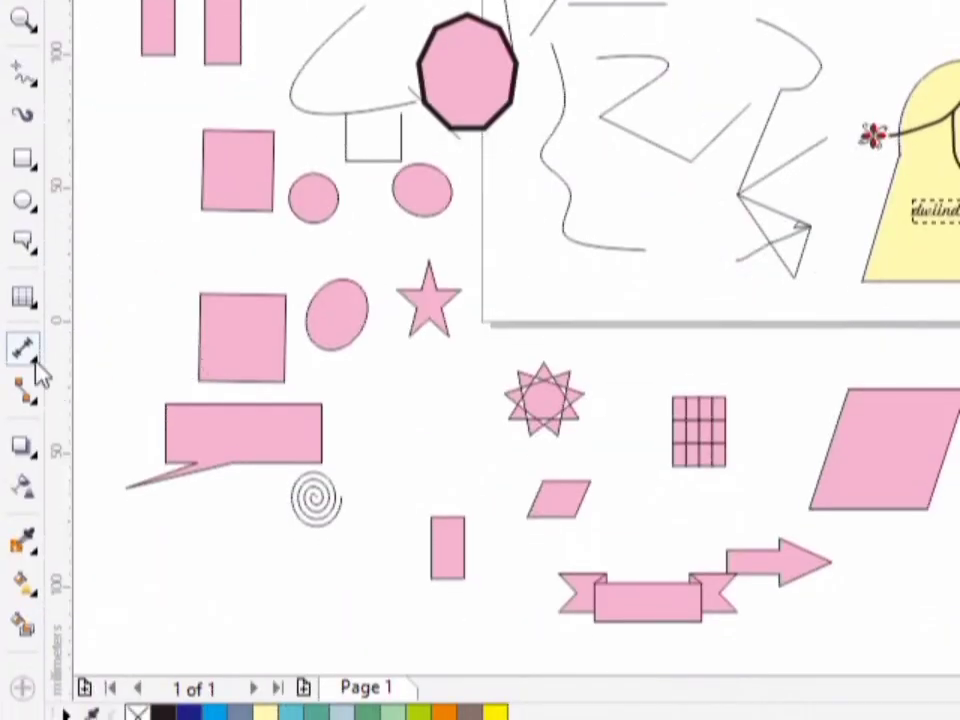
- Draw a horizontal dimension about 43 mm wide to the right of the vertical one with the Horizontal or Vertical Dimension tool
click(36, 364)
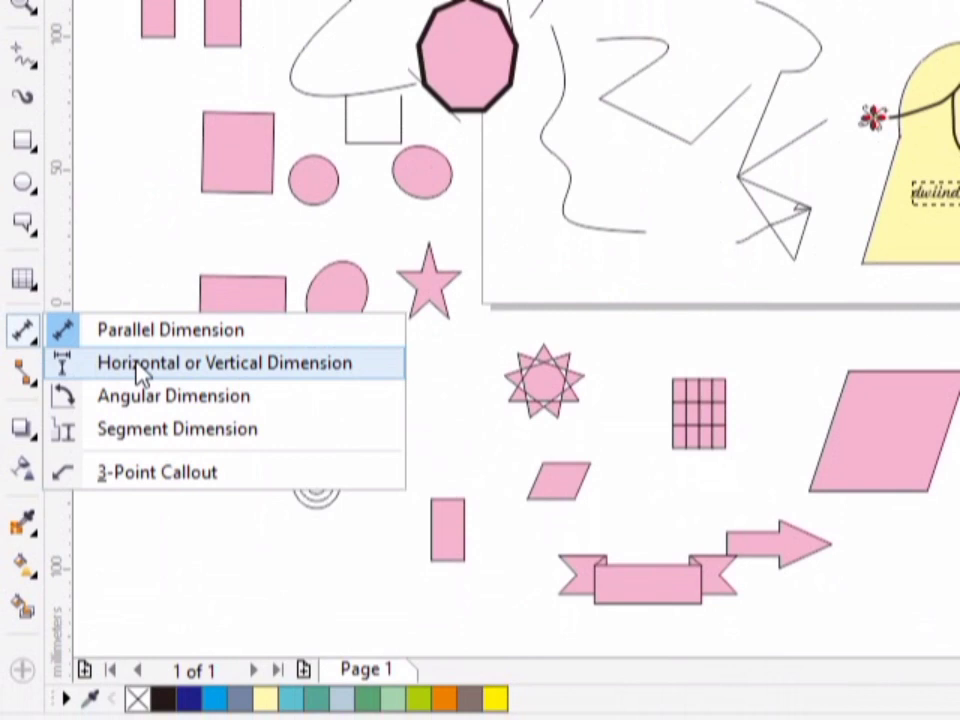
click(138, 366)
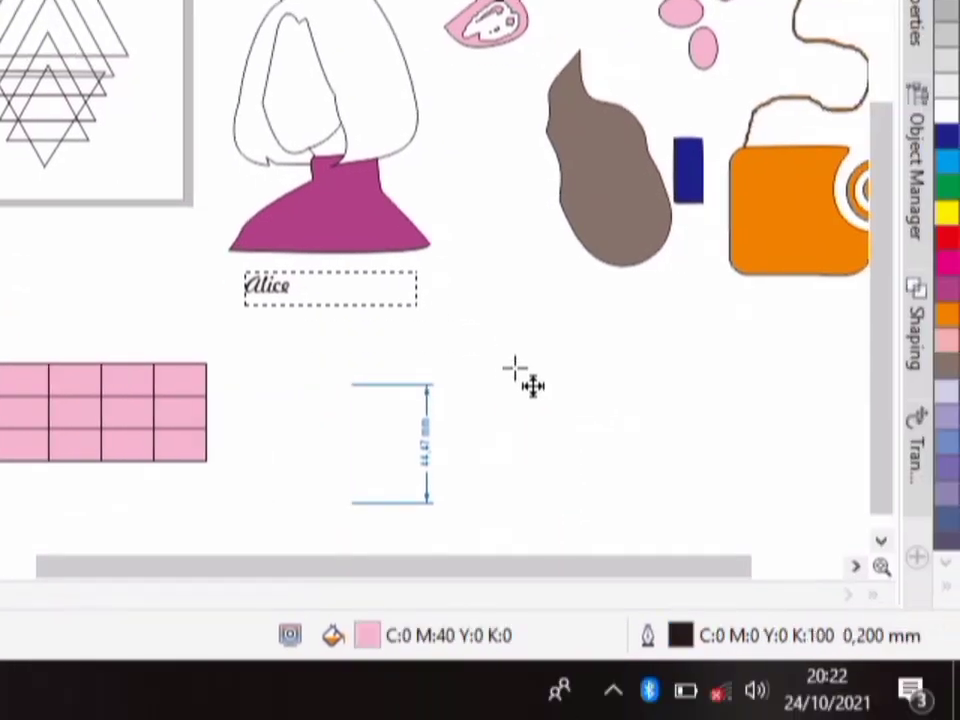
drag(515, 366, 630, 368)
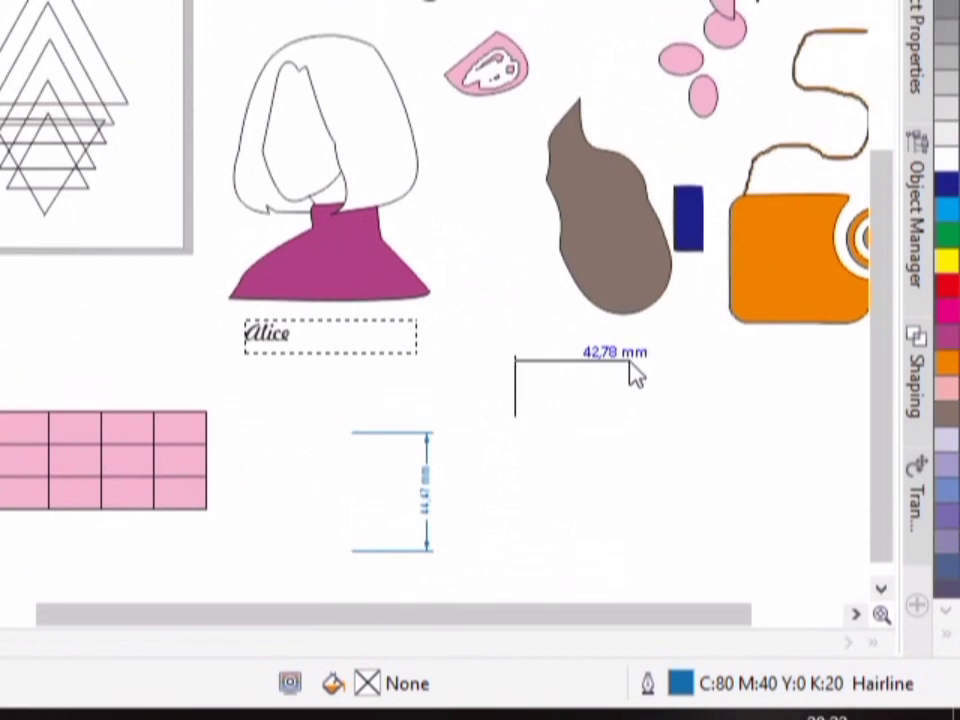
drag(630, 362, 630, 362)
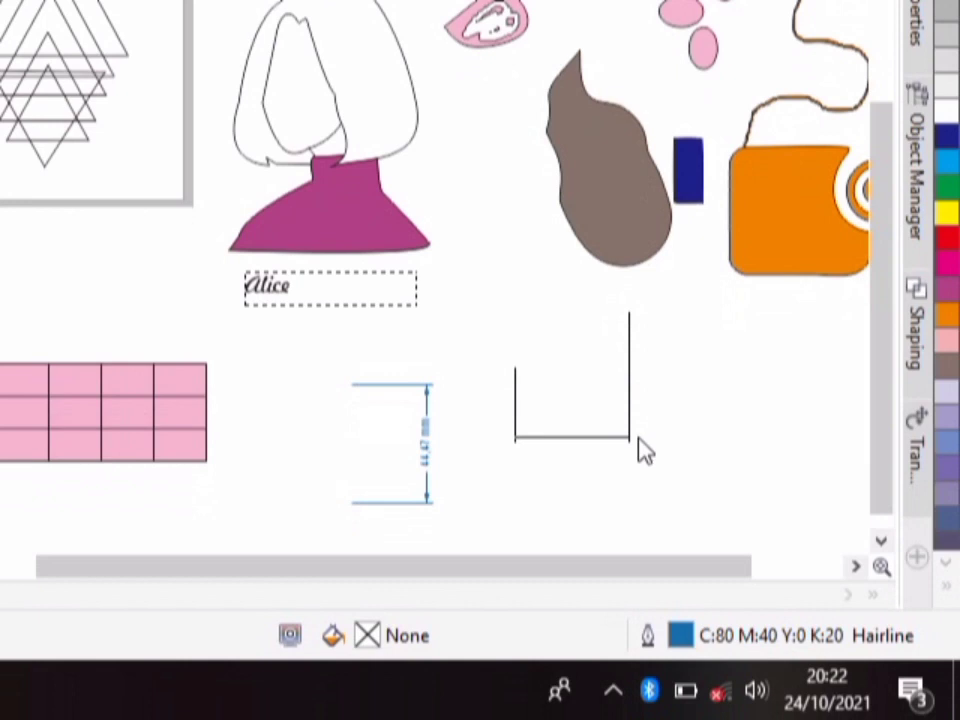
click(641, 451)
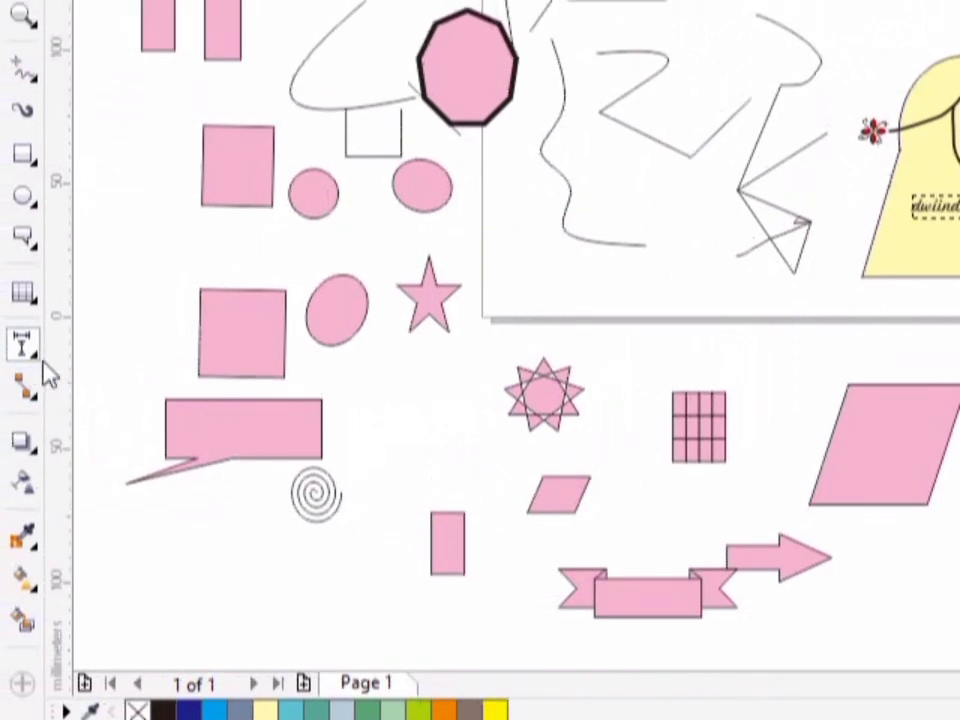
- Draw a 90° angular dimension directly below the horizontal dimension
click(36, 356)
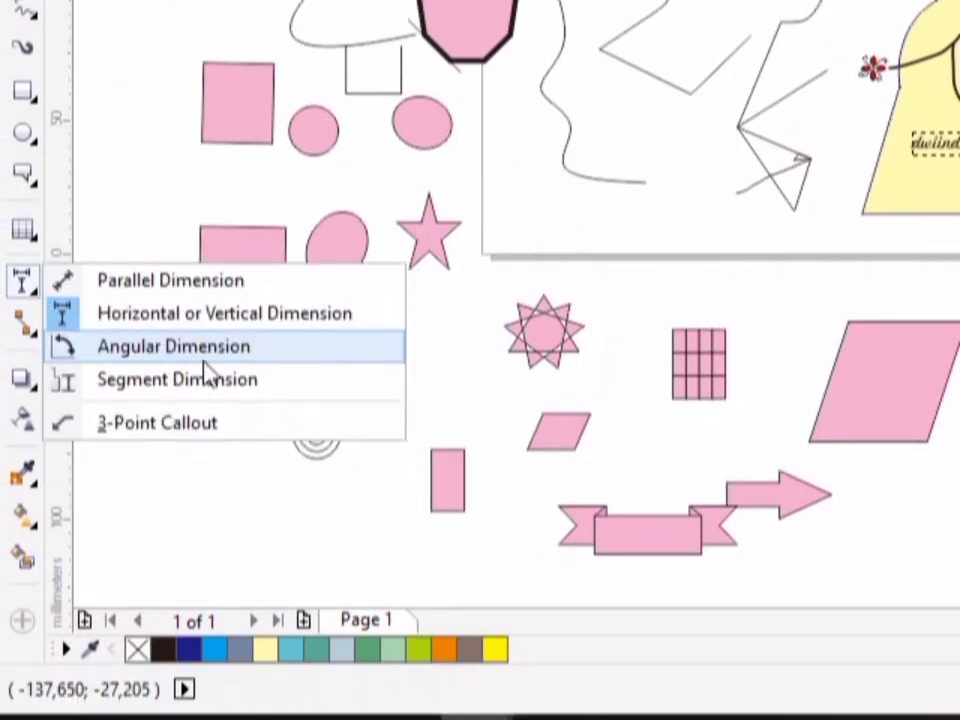
click(270, 360)
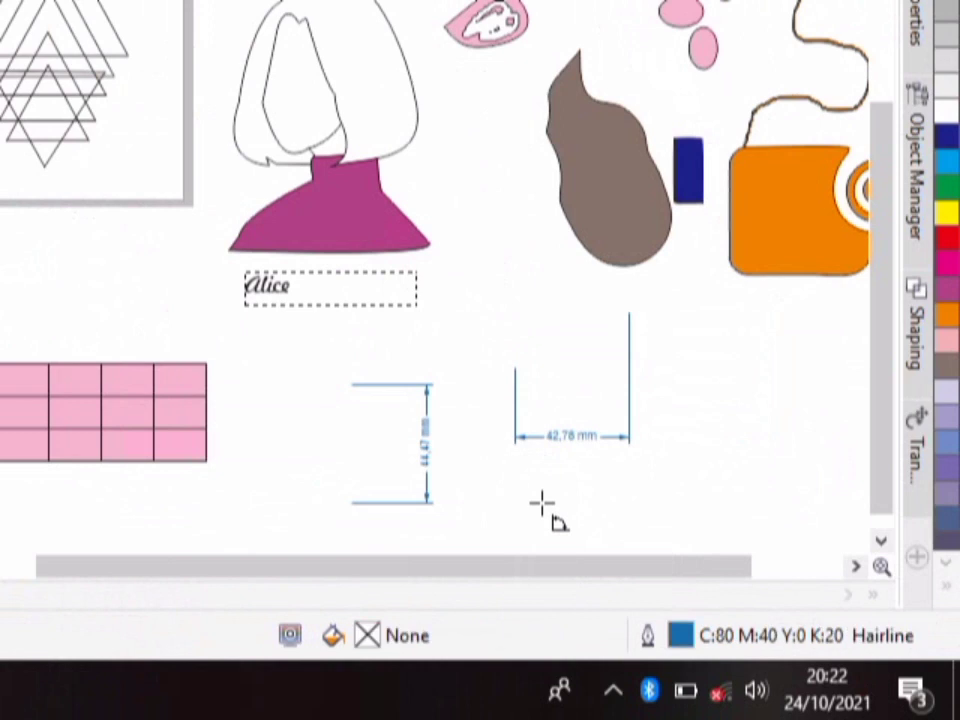
drag(546, 489, 547, 535)
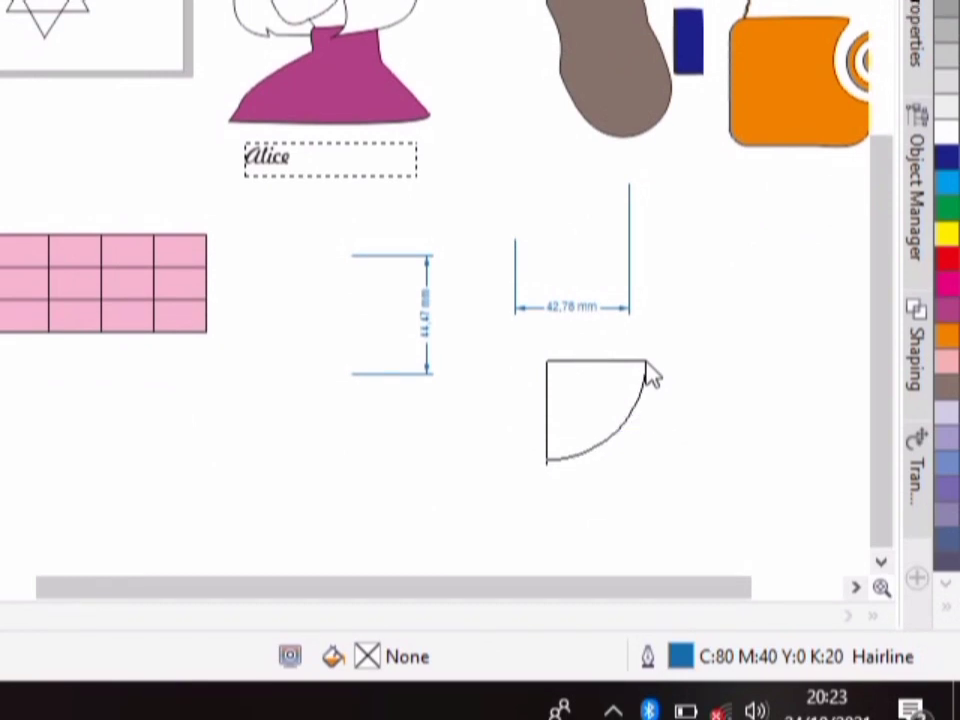
click(655, 378)
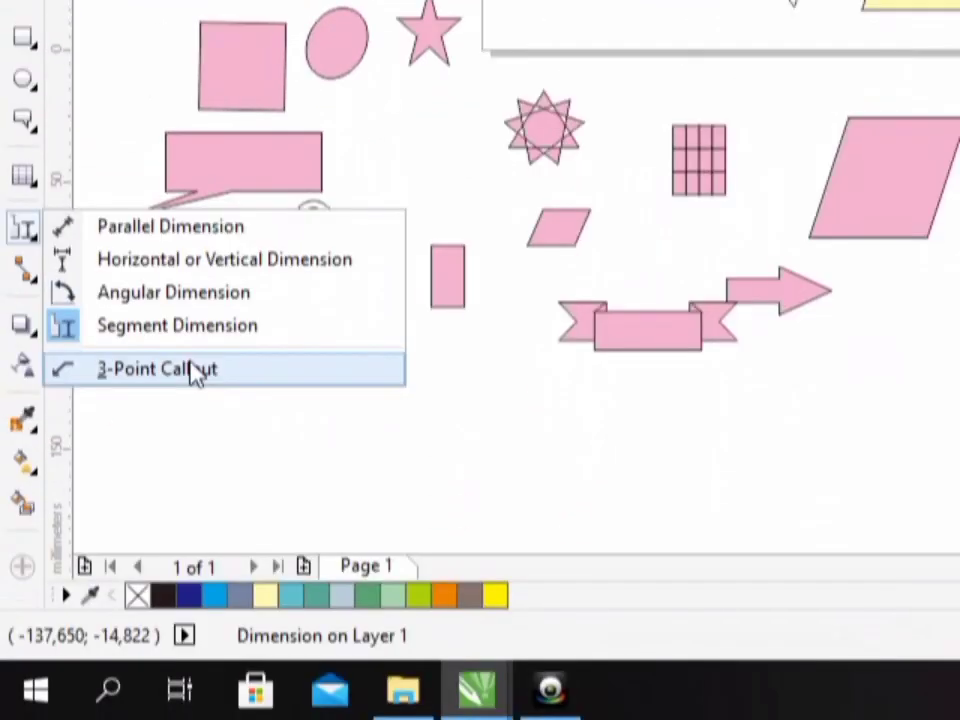
- Draw two 3-point callouts below the table, a short upward arrow and a longer left-pointing arrow labelled "ingoin"
click(196, 370)
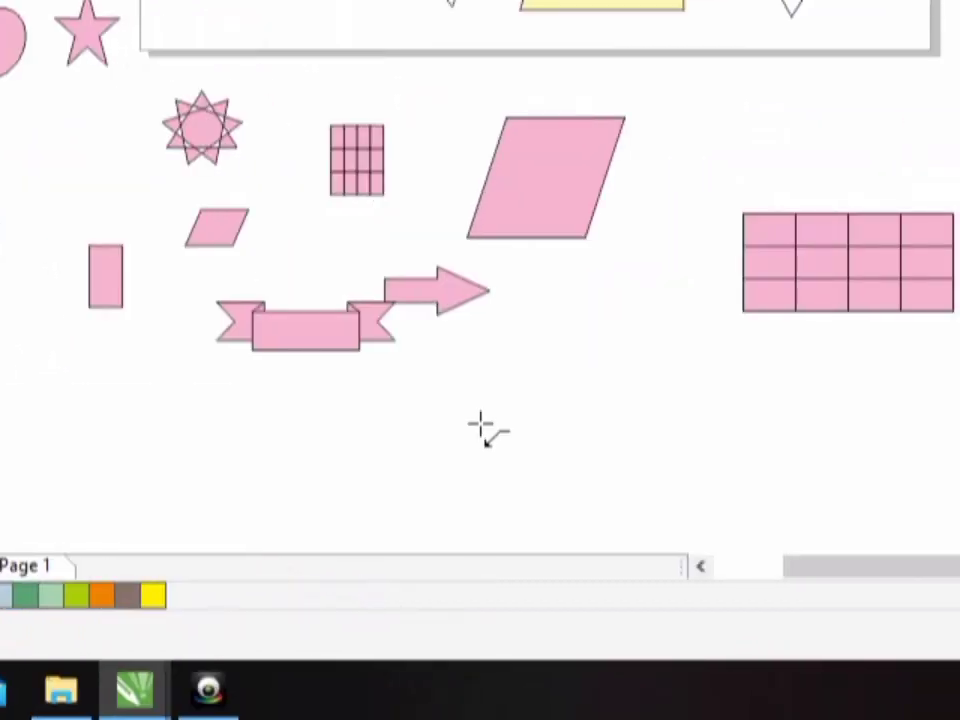
drag(482, 390, 480, 480)
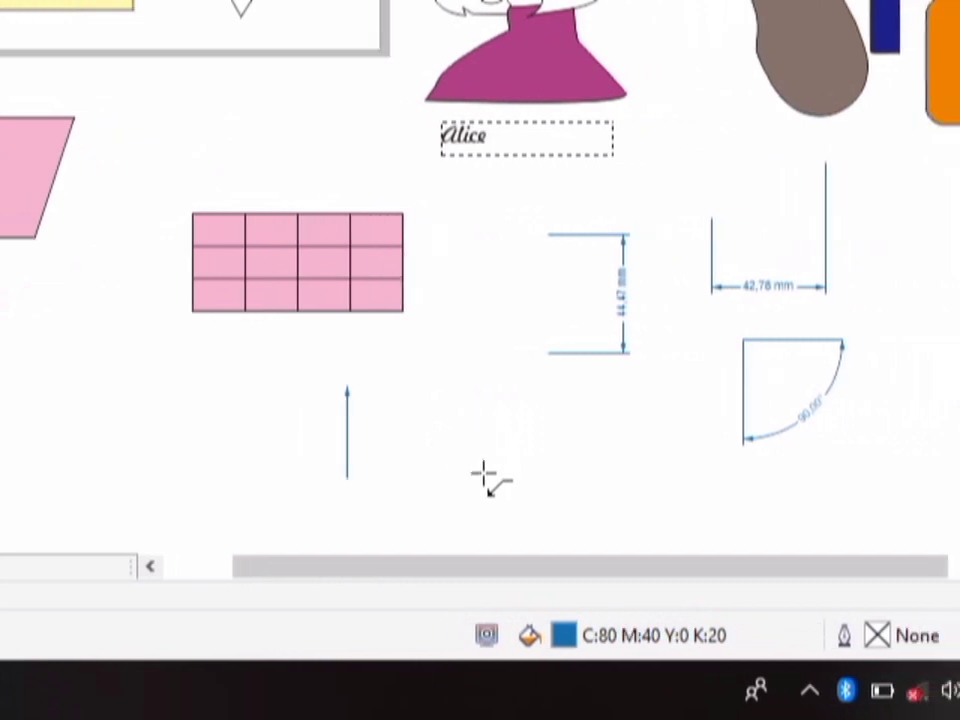
drag(351, 444, 480, 444)
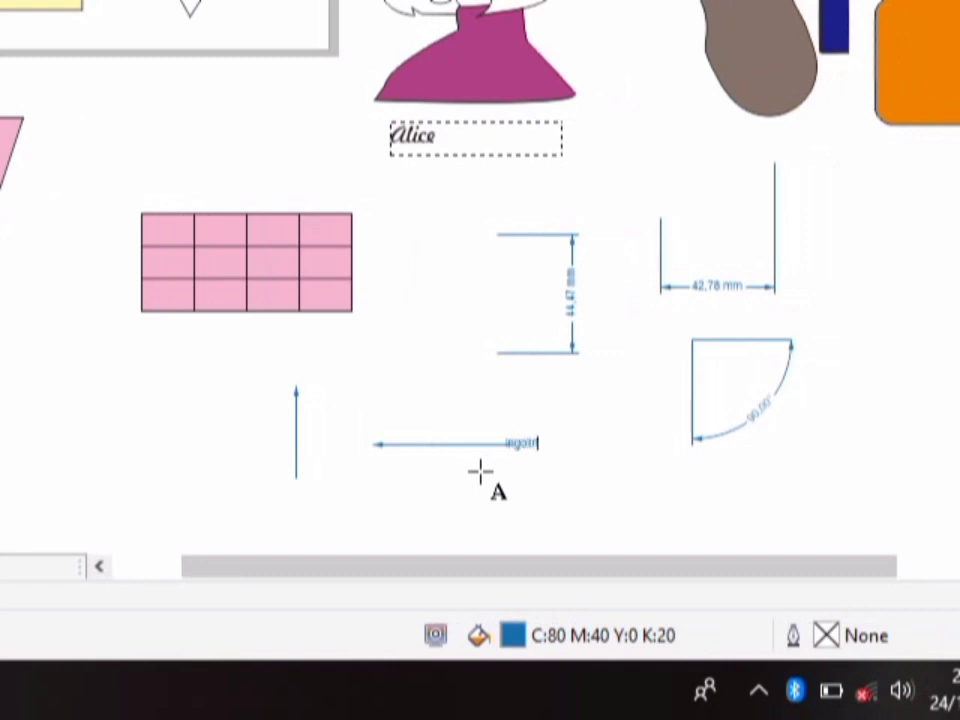
click(403, 484)
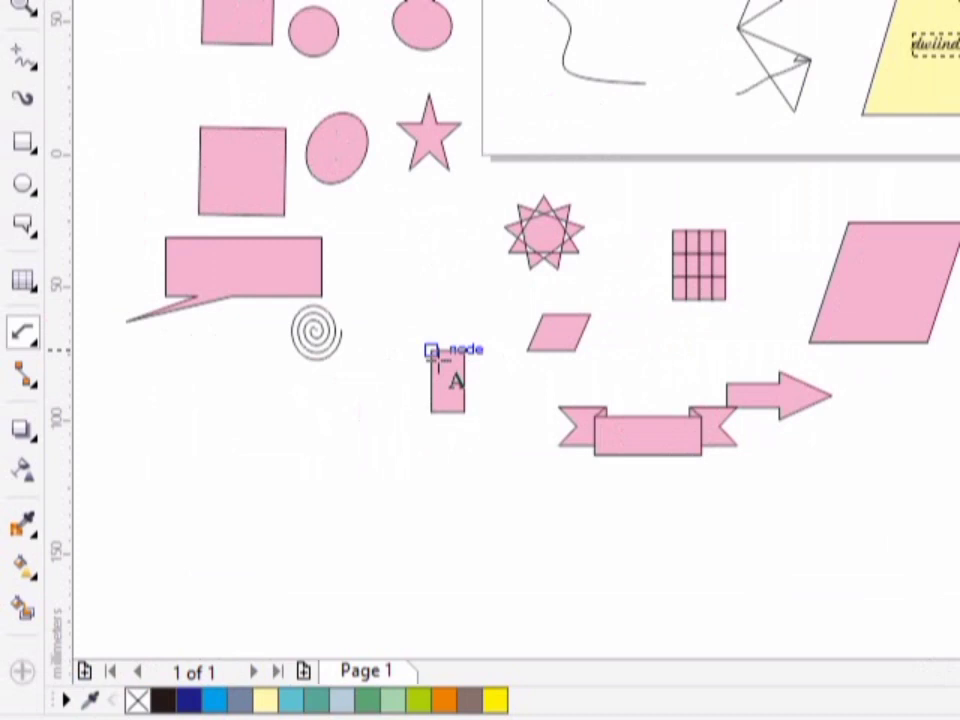
- Draw a horizontal straight-line connector in the empty area between the pink block arrow and the upward callout arrow
click(20, 376)
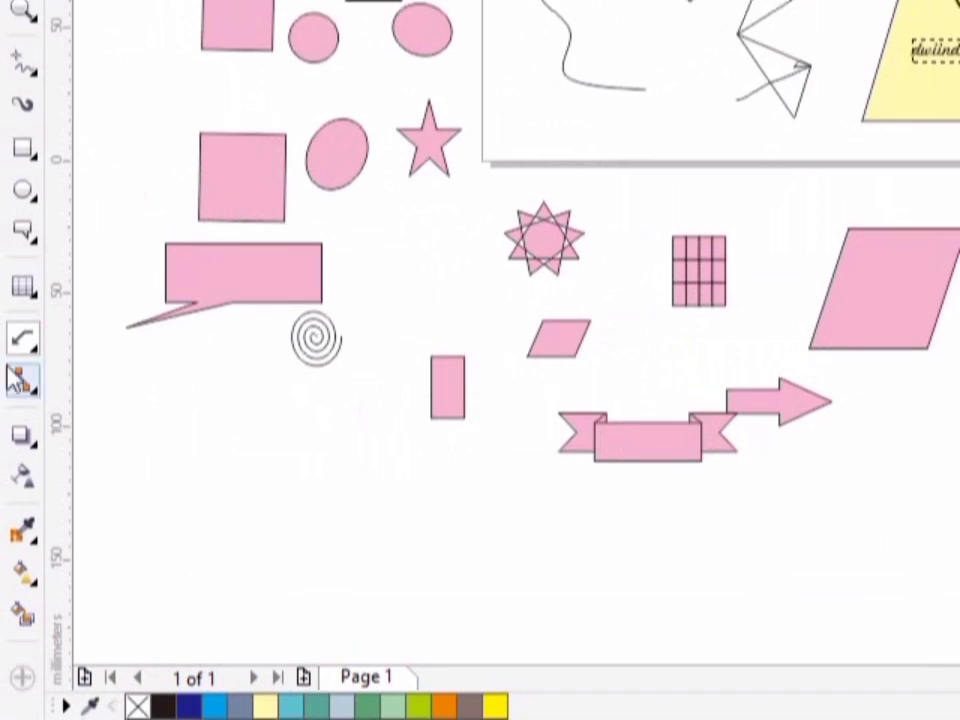
click(34, 370)
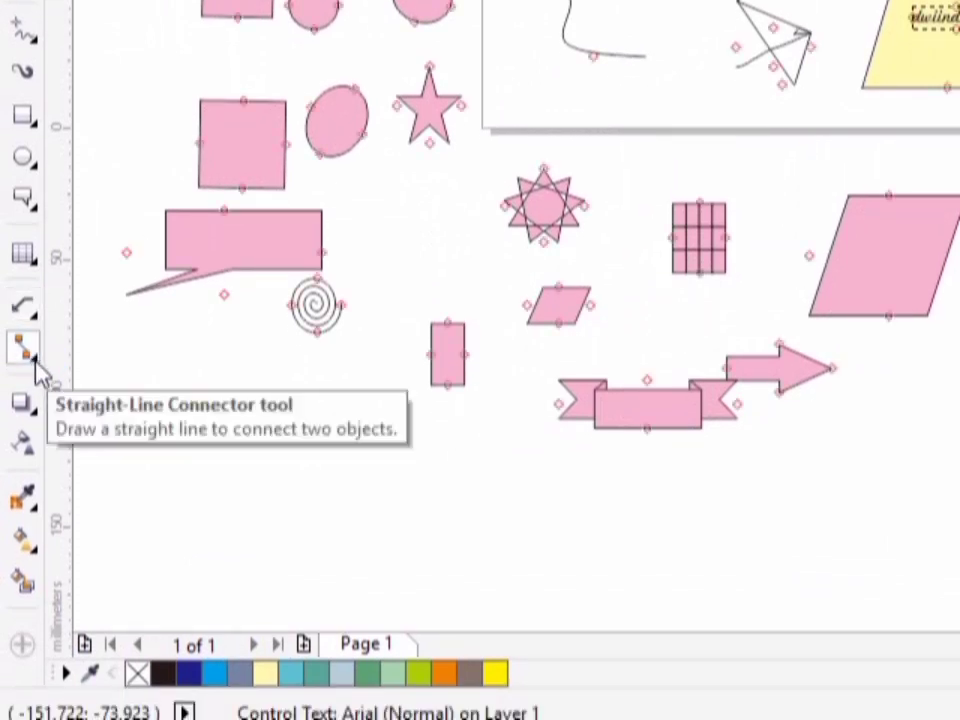
click(38, 372)
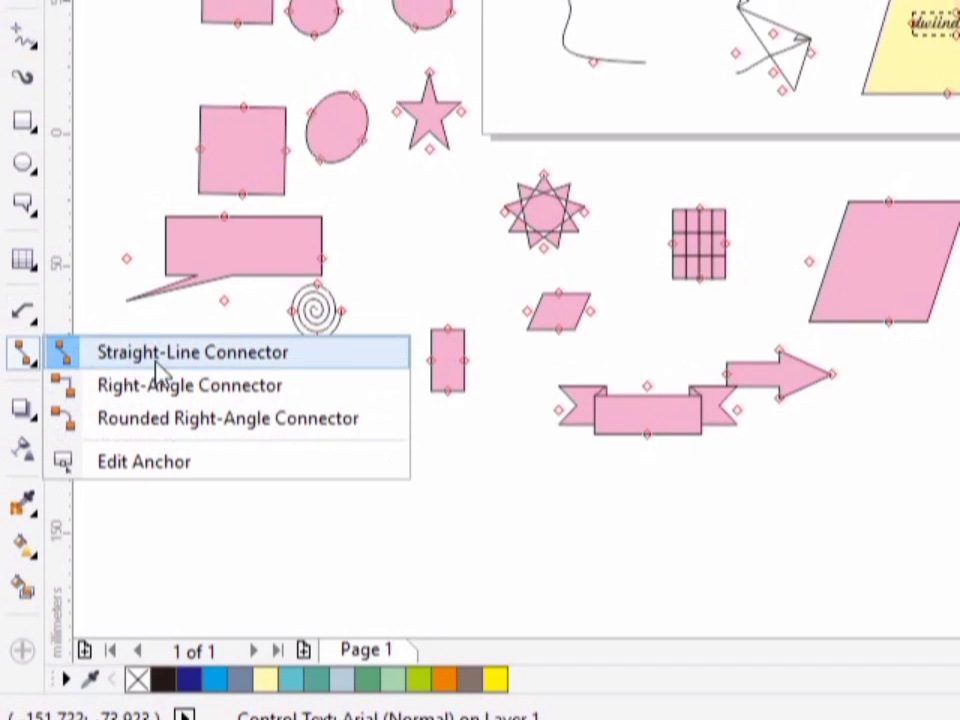
click(157, 362)
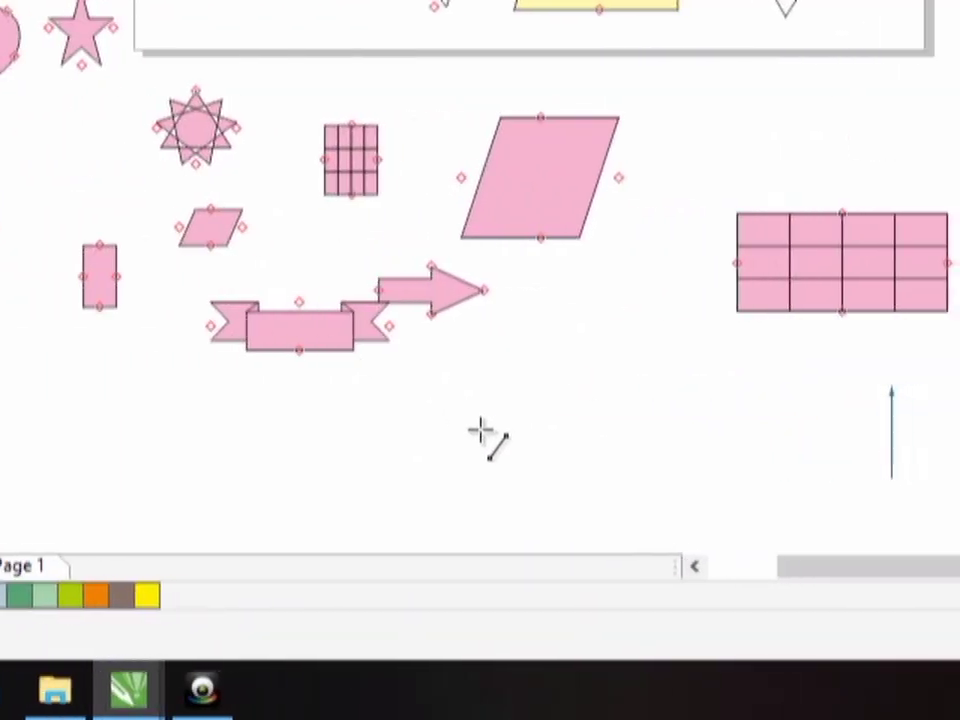
mouse_move(480, 388)
mouse_down()
mouse_move(557, 437)
mouse_move(611, 398)
mouse_move(500, 403)
mouse_move(502, 385)
mouse_move(481, 386)
mouse_up()
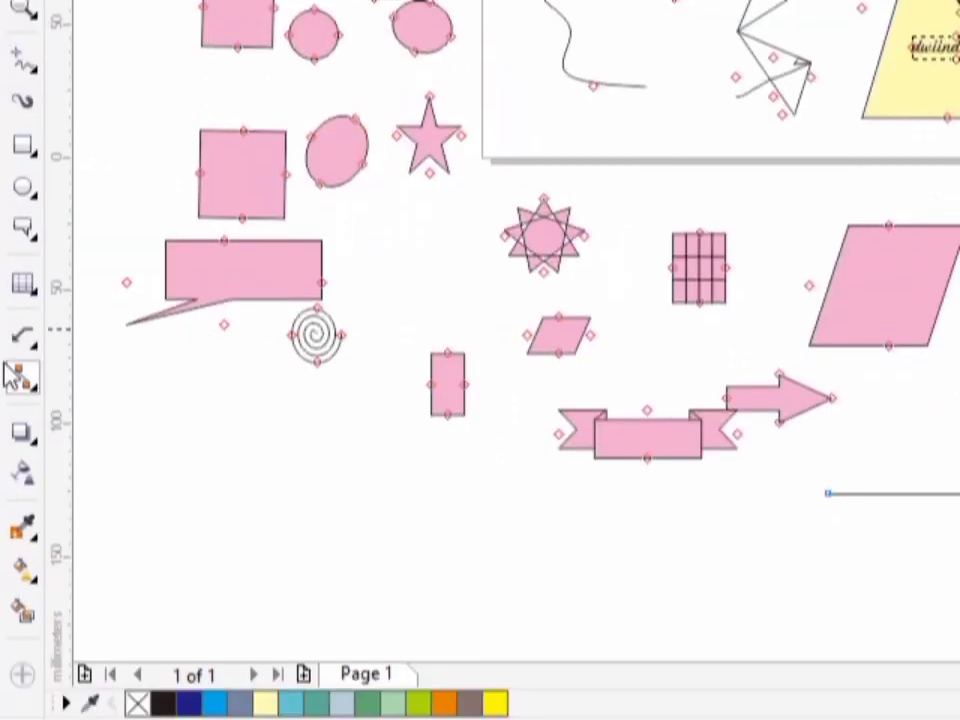
- Draw an L-shaped right-angle connector just below and to the left of the straight connector
click(35, 425)
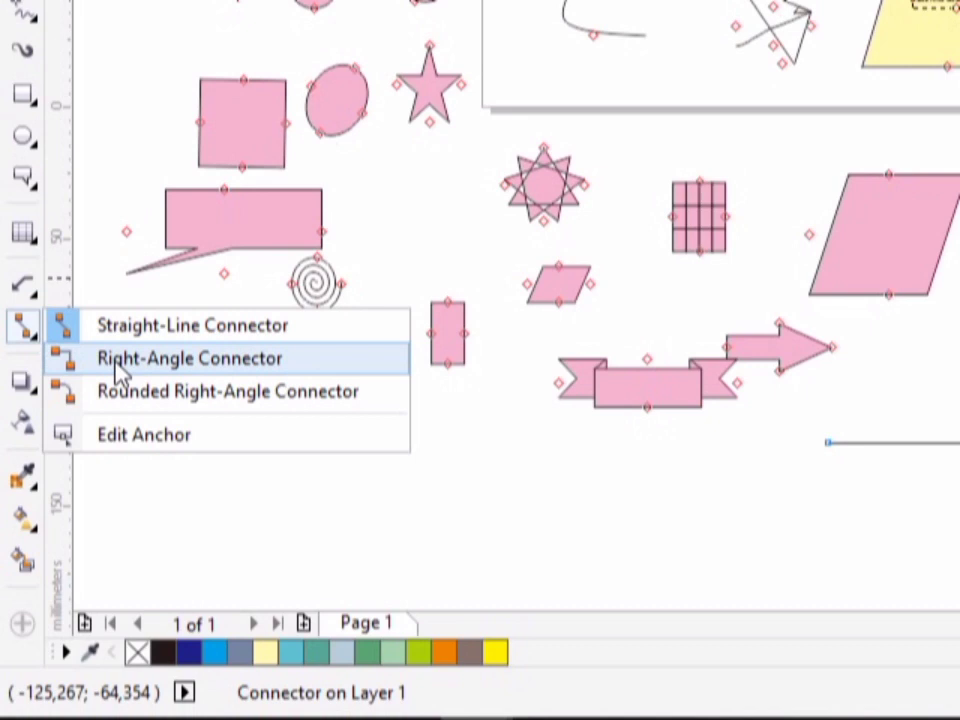
click(117, 366)
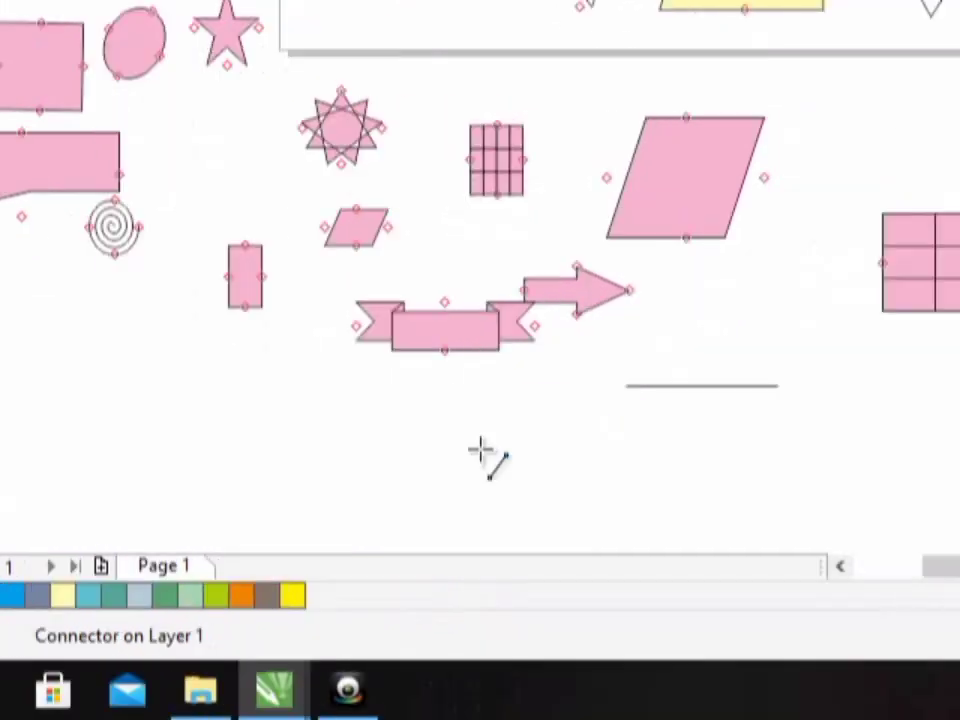
drag(480, 433, 484, 508)
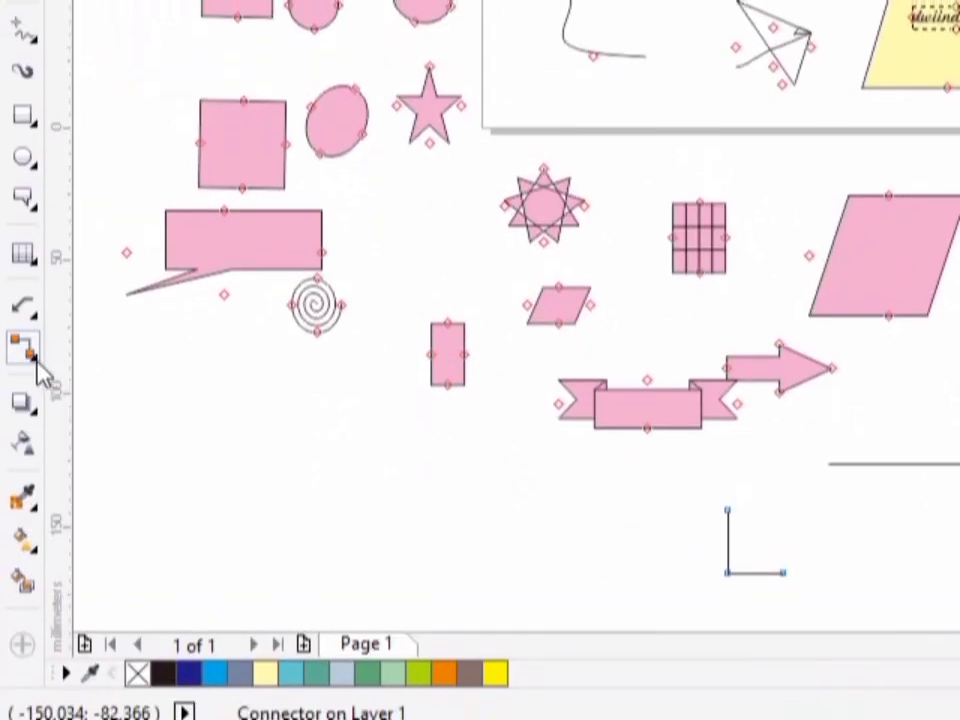
- Draw a small rounded right-angle connector just below and to the right of the straight connector
click(28, 352)
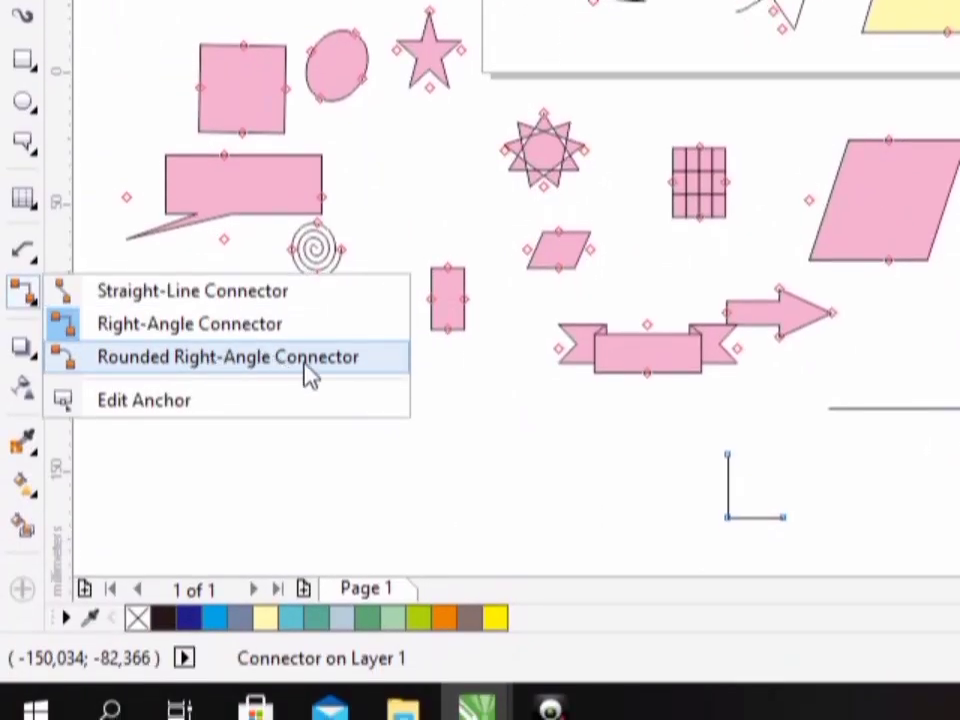
click(320, 372)
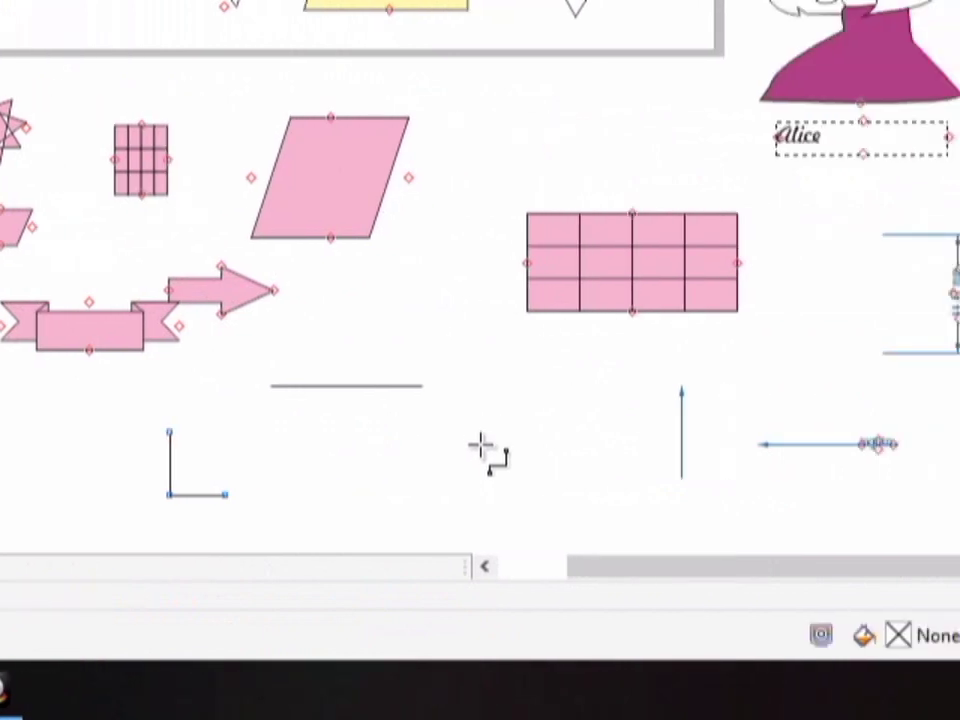
click(482, 451)
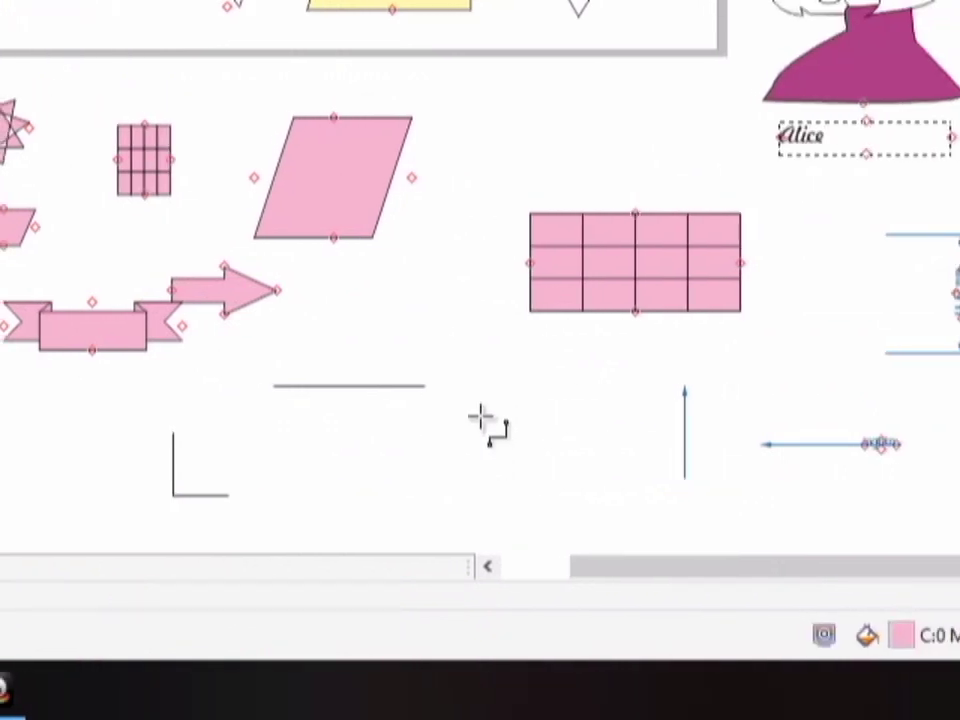
mouse_move(481, 416)
mouse_down()
mouse_move(481, 457)
mouse_move(443, 462)
mouse_up()
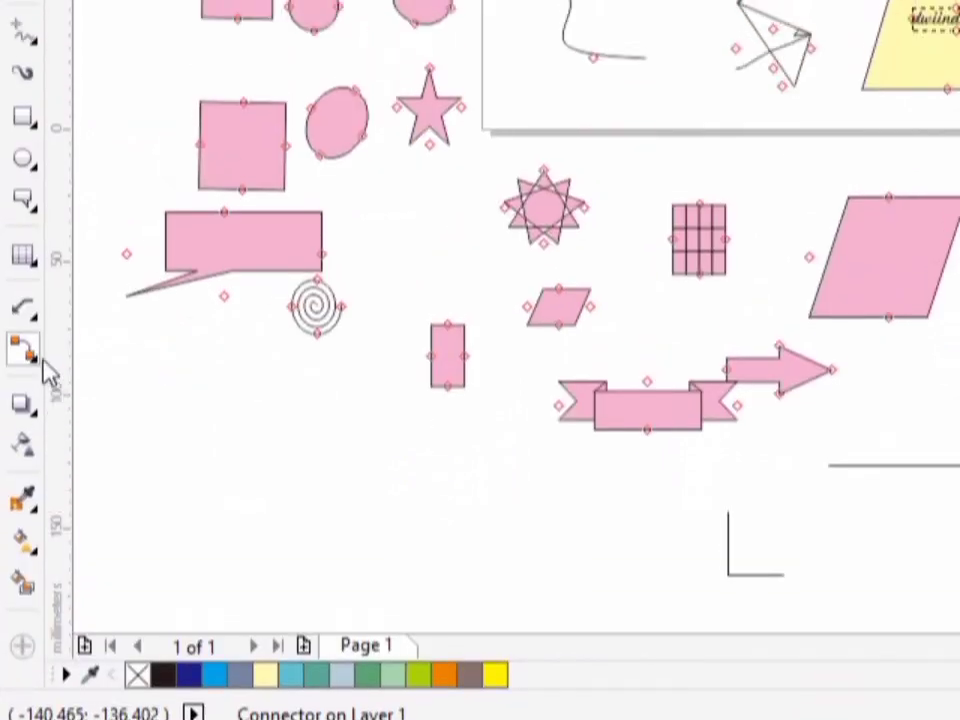
- With the Edit Anchor tool selected, lengthen the straight horizontal connector at both ends, mostly toward the left
click(38, 366)
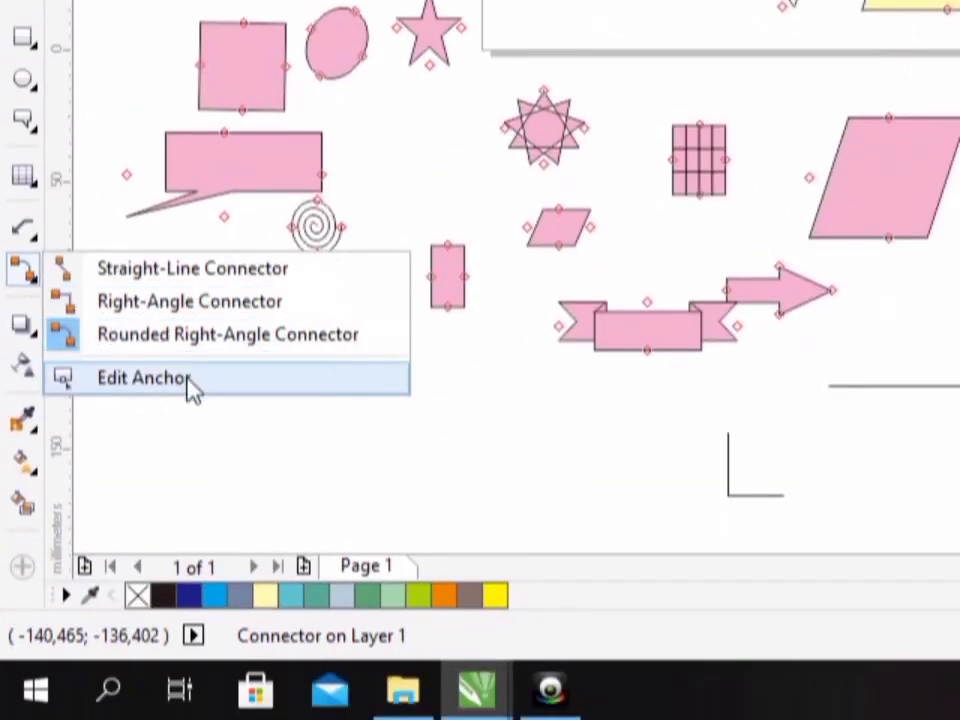
click(190, 380)
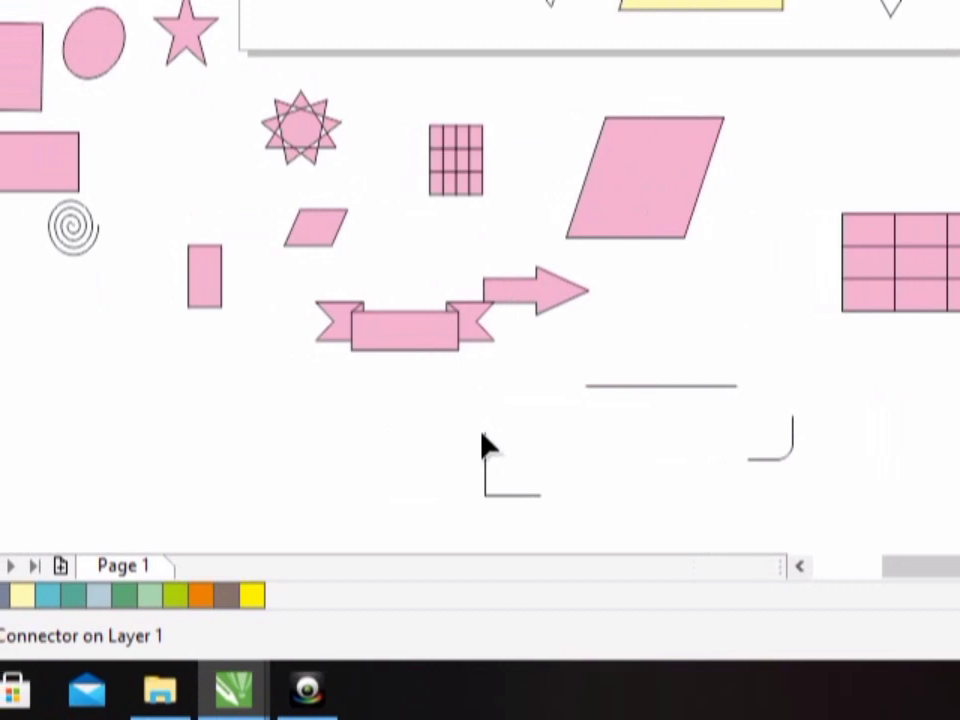
drag(545, 403, 594, 455)
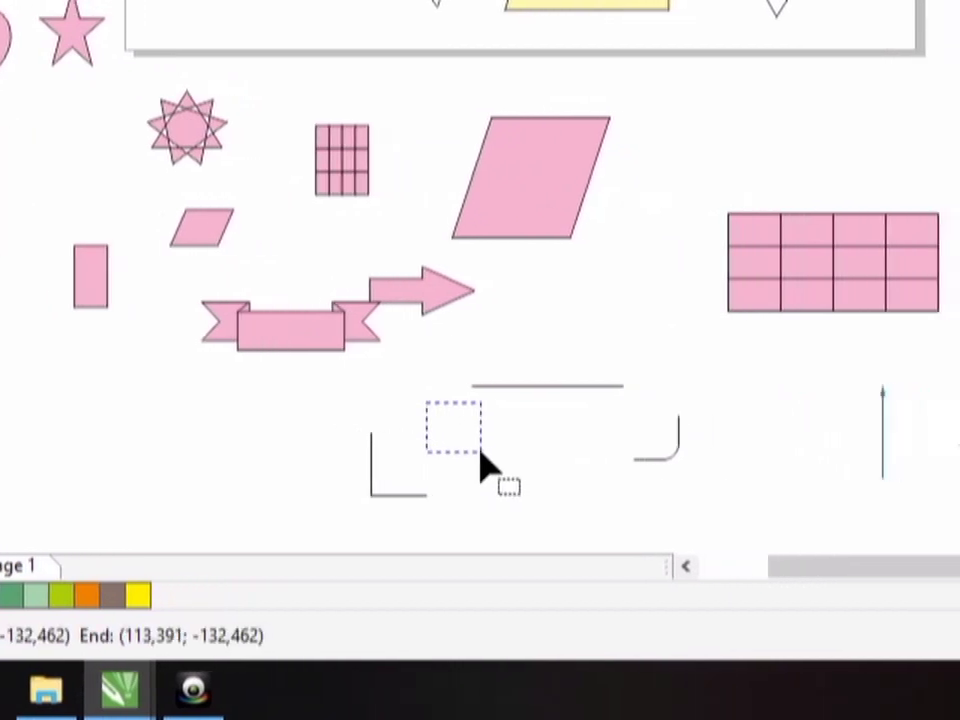
drag(481, 453, 481, 453)
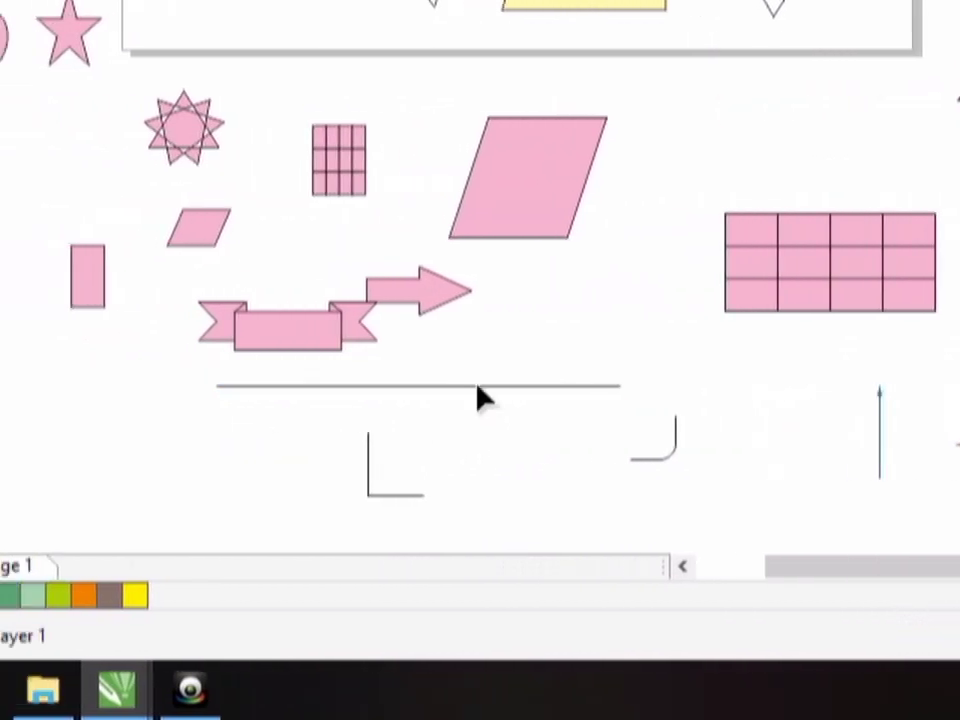
drag(480, 389, 507, 440)
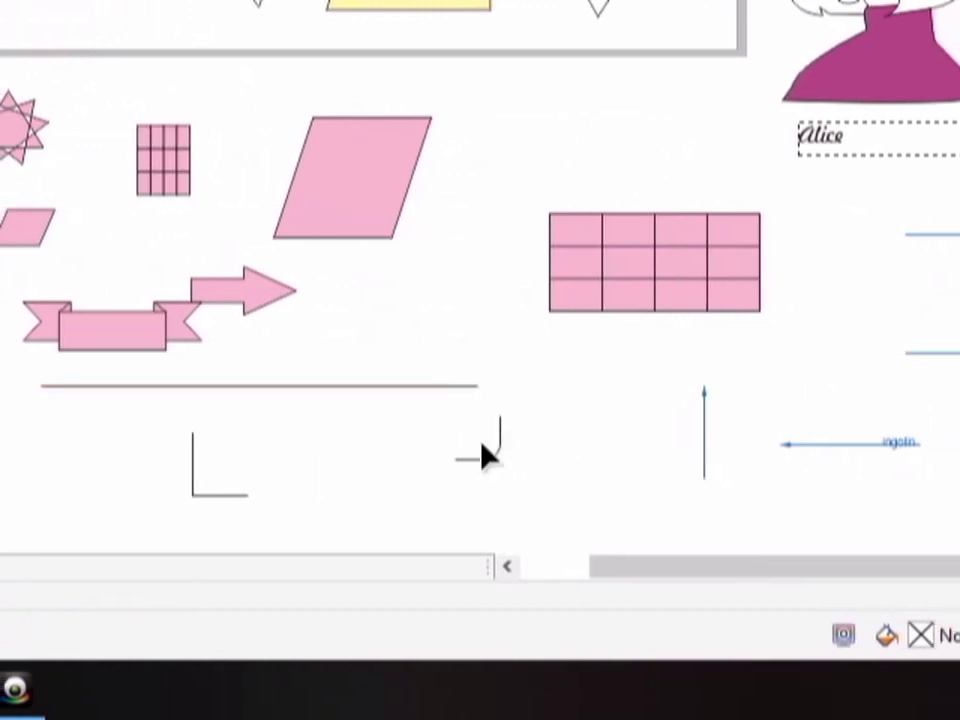
click(481, 441)
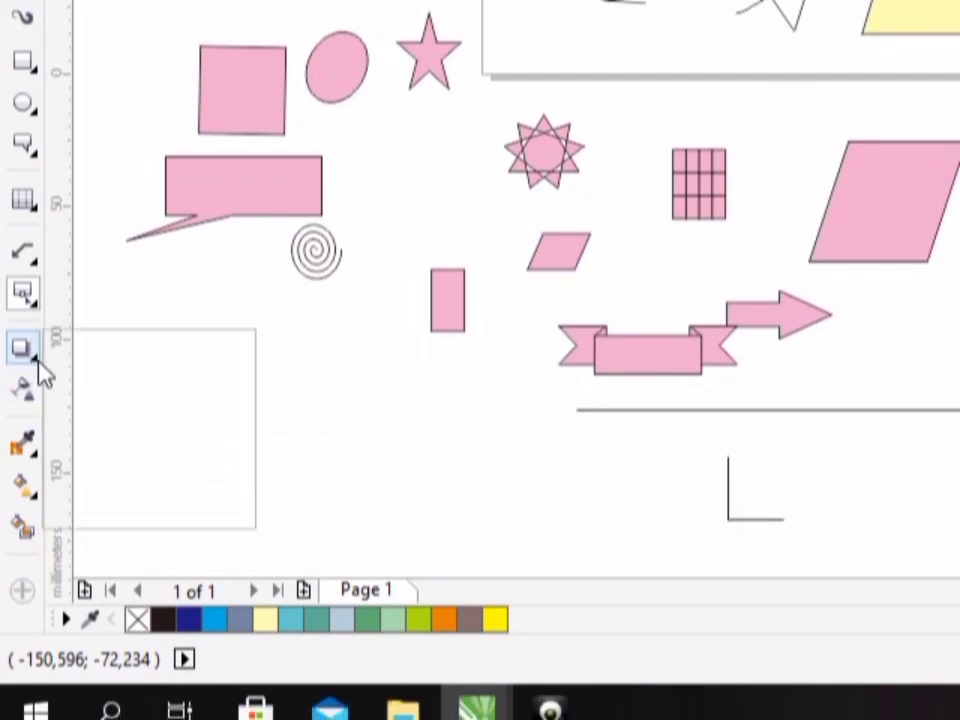
- Add a drop shadow to the pink square above the speech-bubble callout, casting it straight down behind the callout
click(38, 364)
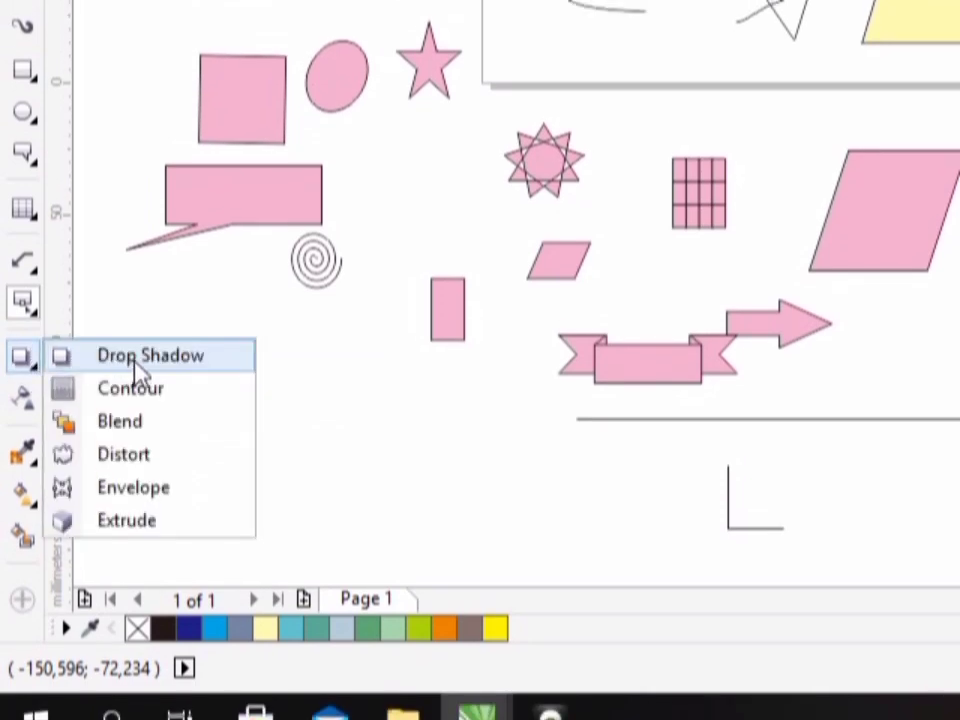
click(134, 364)
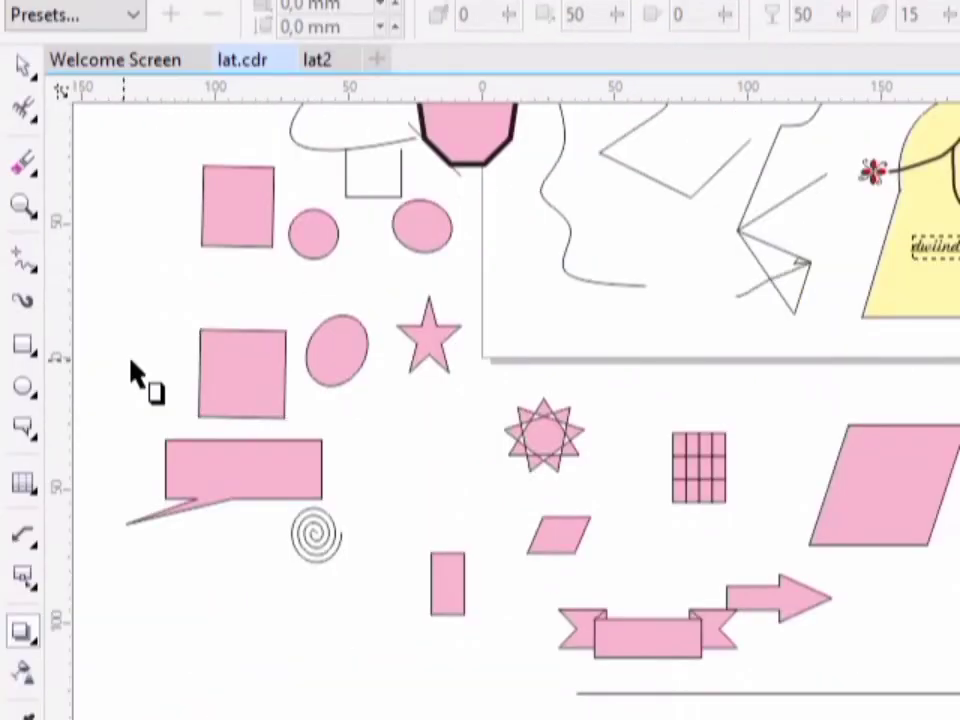
click(14, 420)
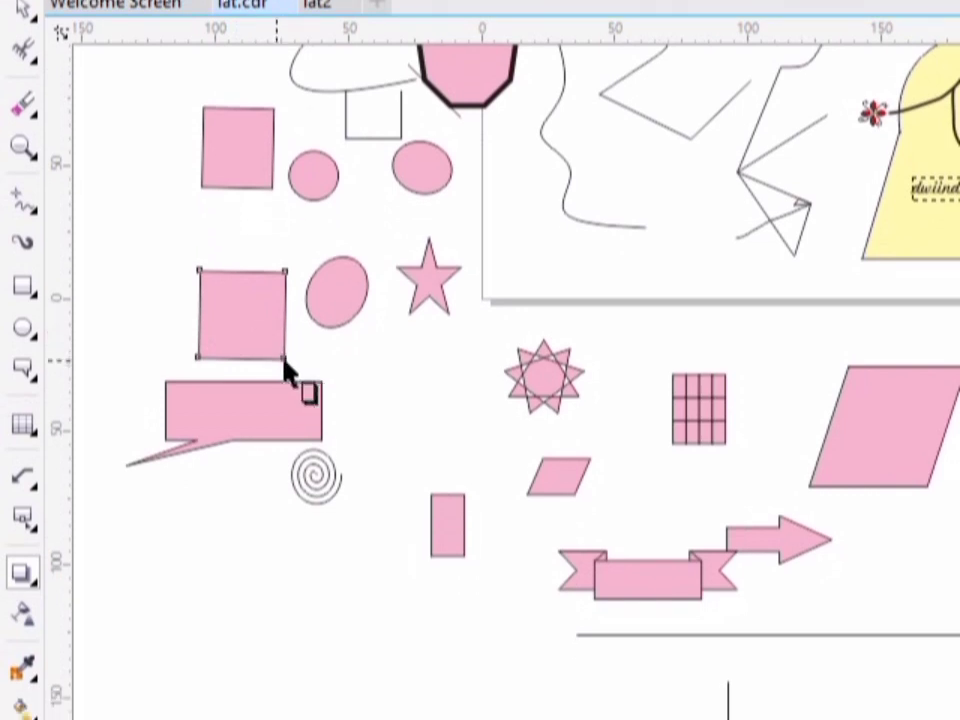
drag(285, 366, 358, 500)
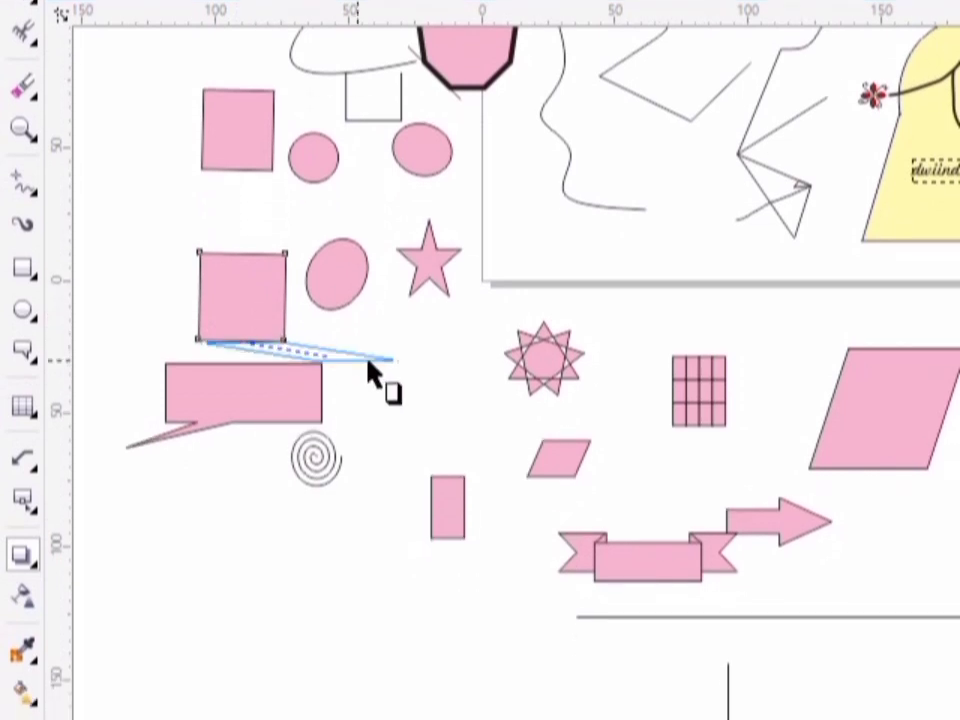
drag(360, 385, 228, 413)
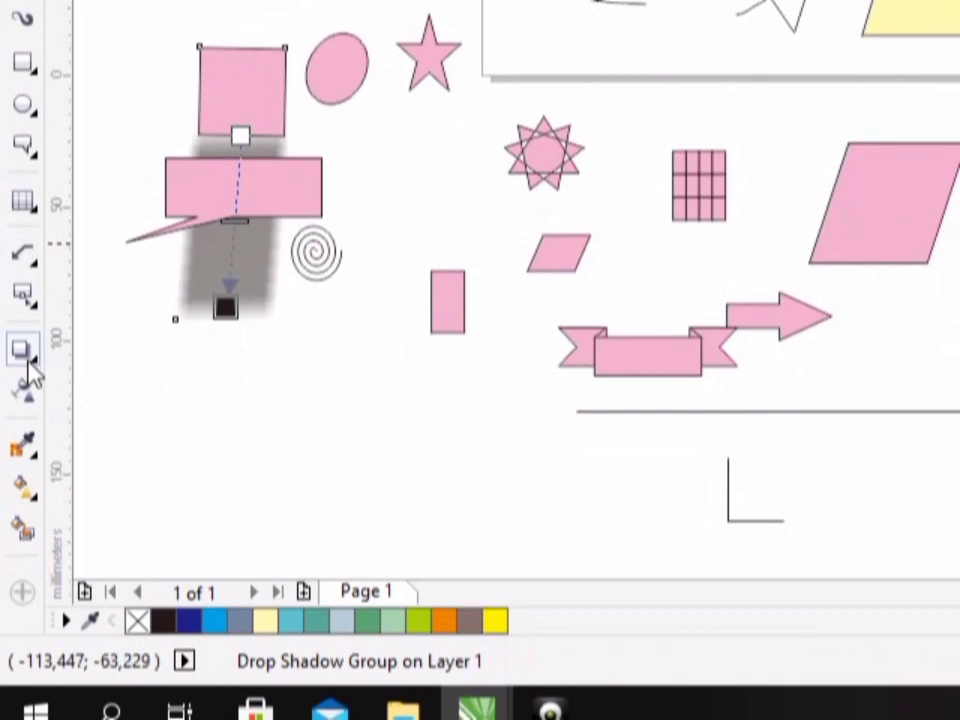
- Apply a one-step outward contour to the upper pink square beside the small circle
click(31, 369)
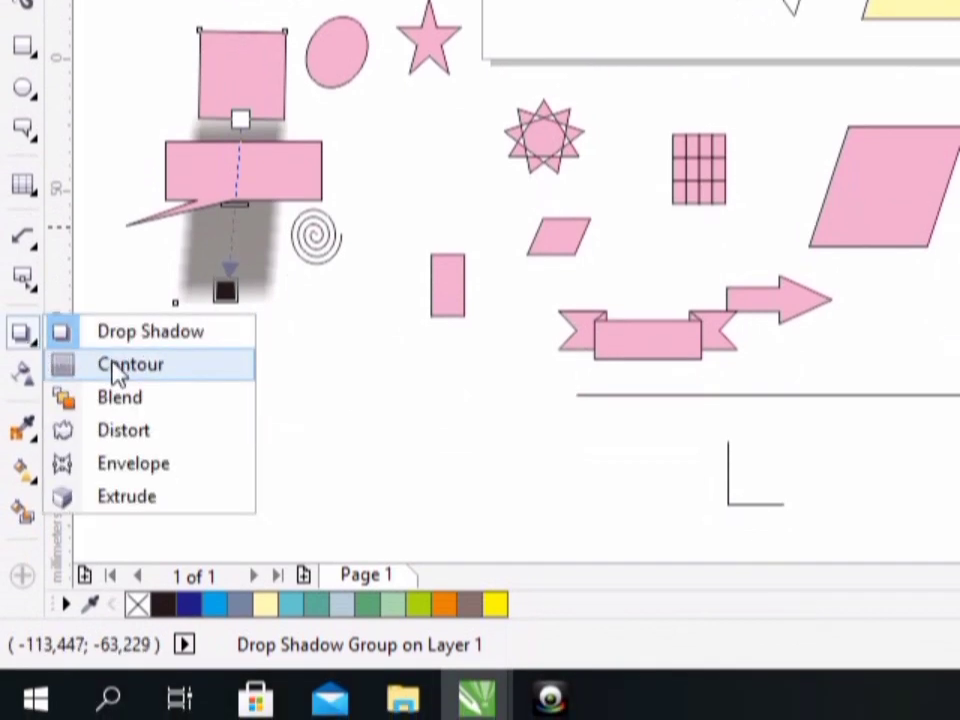
click(118, 368)
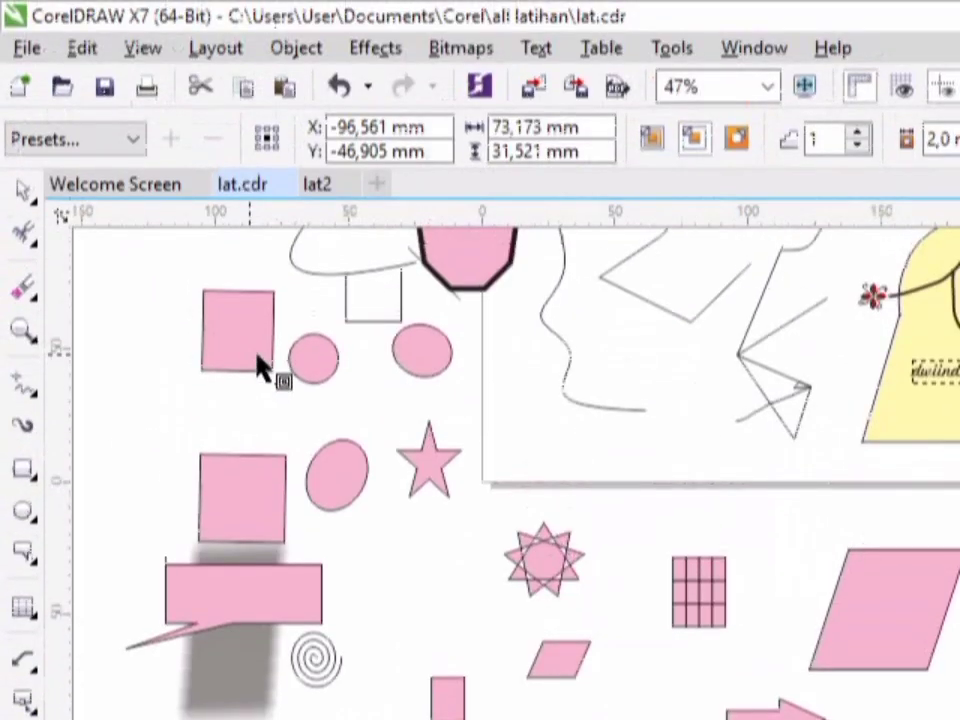
click(258, 357)
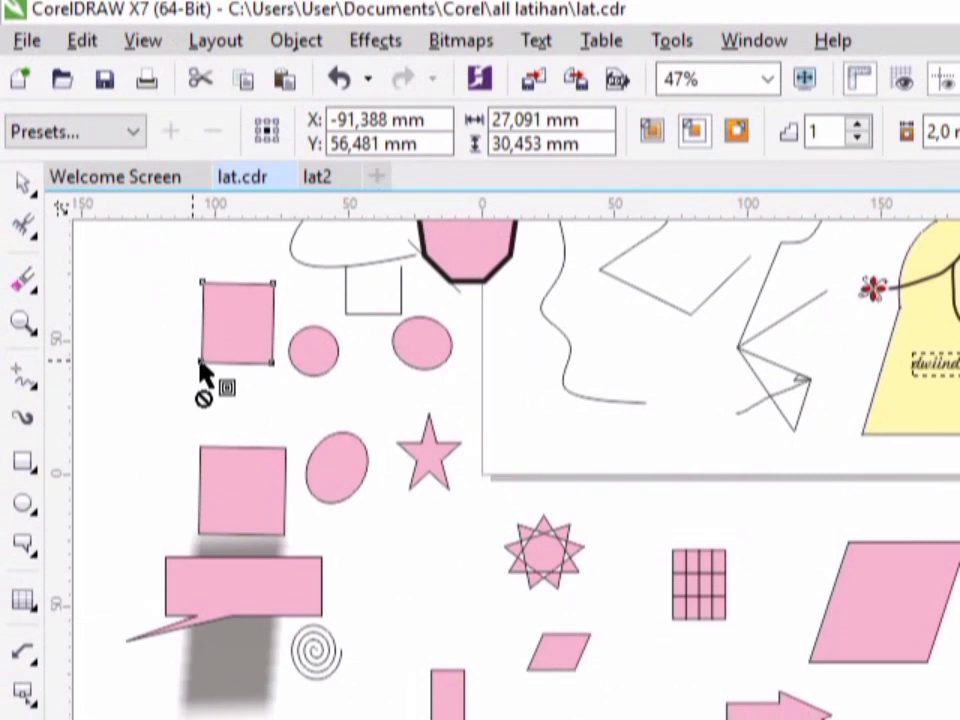
drag(205, 372, 150, 371)
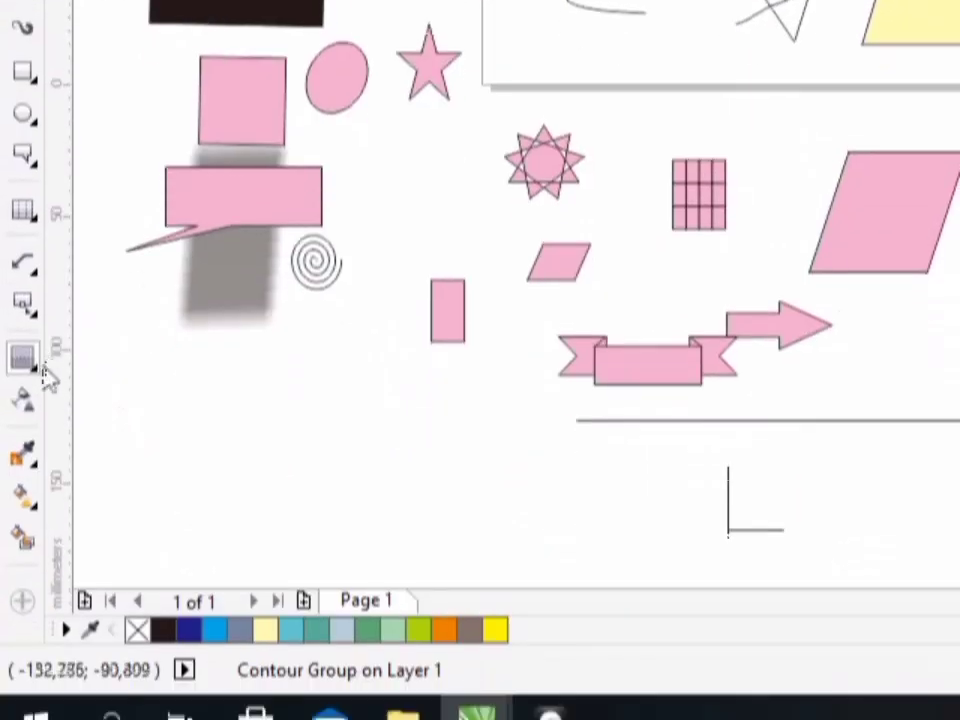
- Place a copy of the small pink upright rectangle below the spiral, down and to the left of the original
click(37, 362)
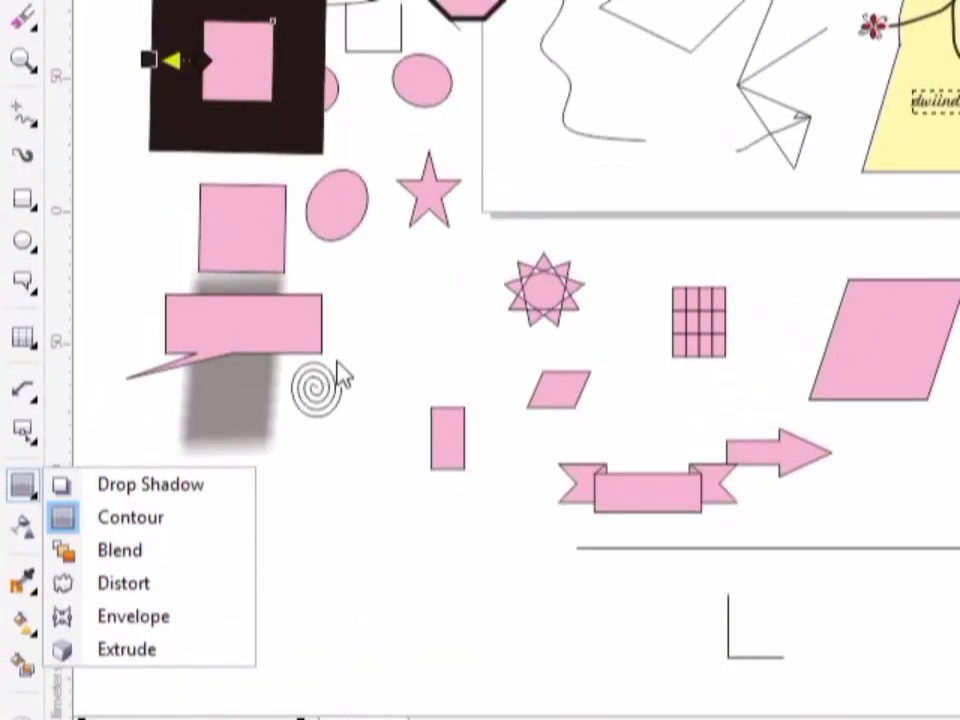
click(340, 335)
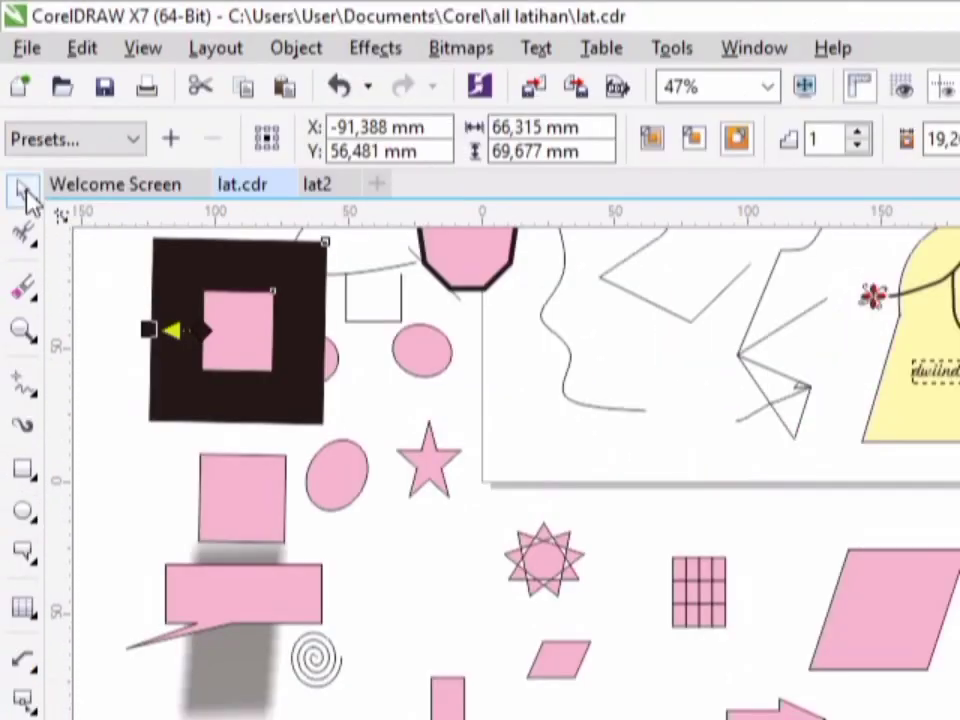
click(28, 196)
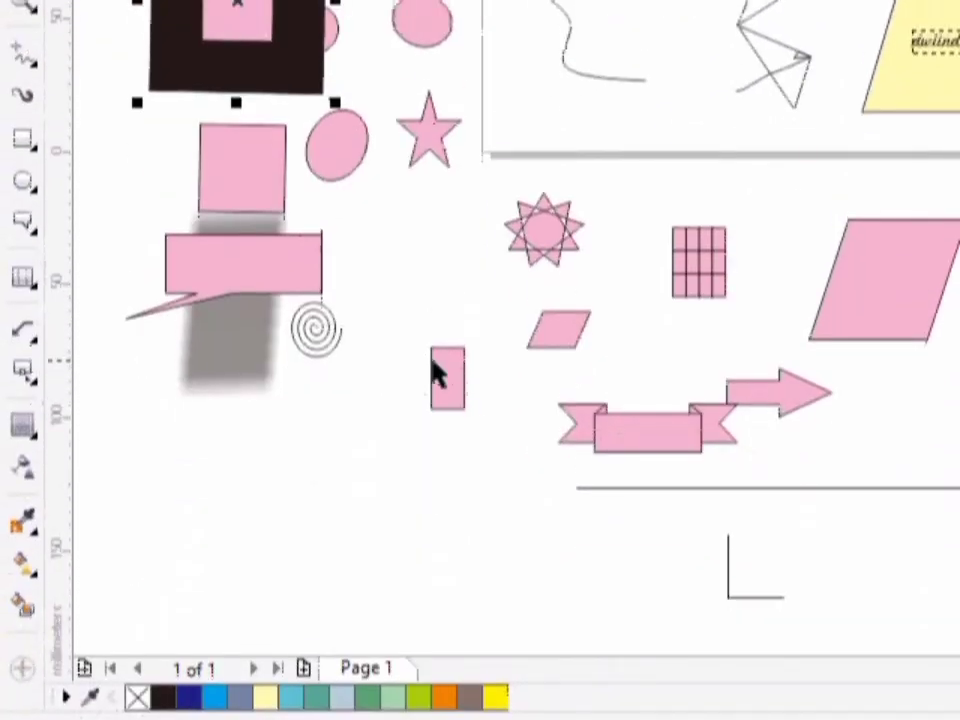
click(445, 370)
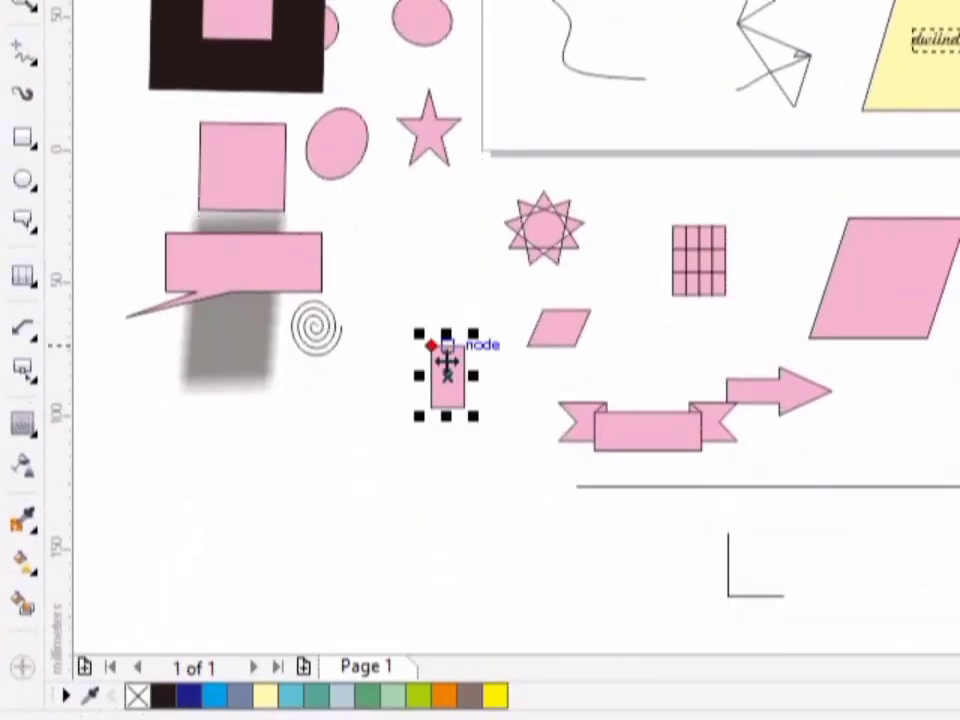
click(446, 362)
drag(446, 362, 338, 437)
drag(338, 362, 338, 362)
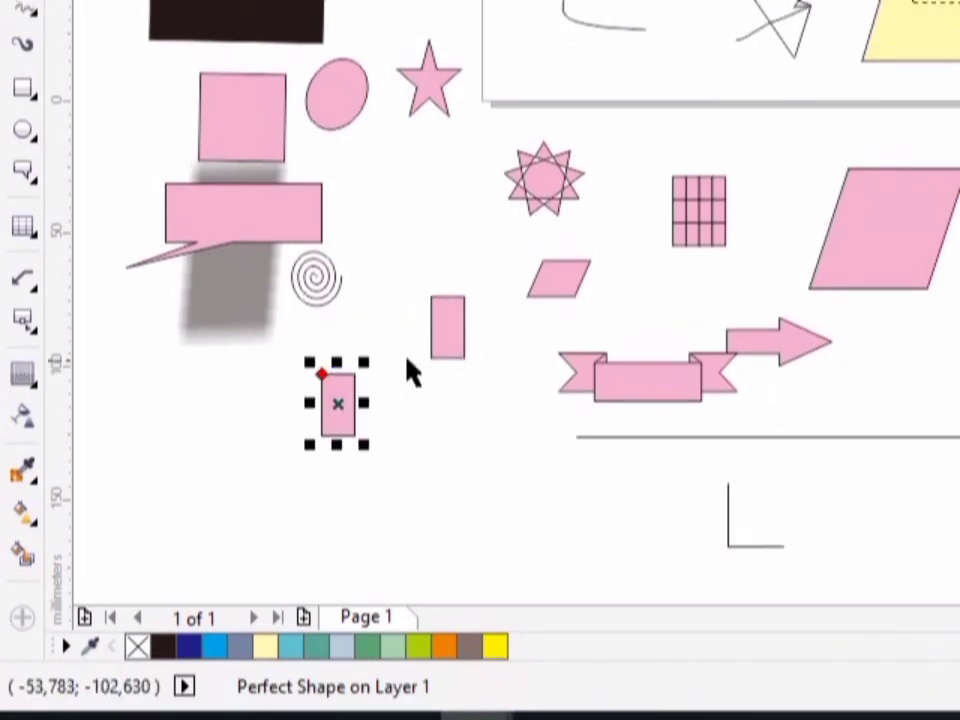
- Move the original small rectangle down and right, level with its copy, and fill it with yellow
click(444, 320)
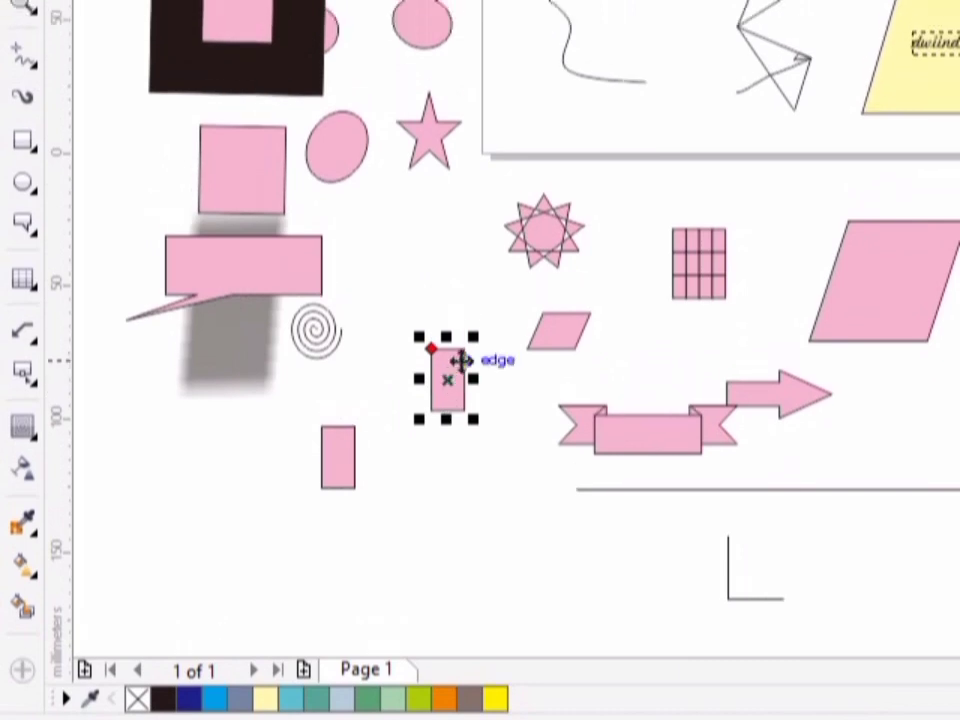
drag(461, 360, 507, 439)
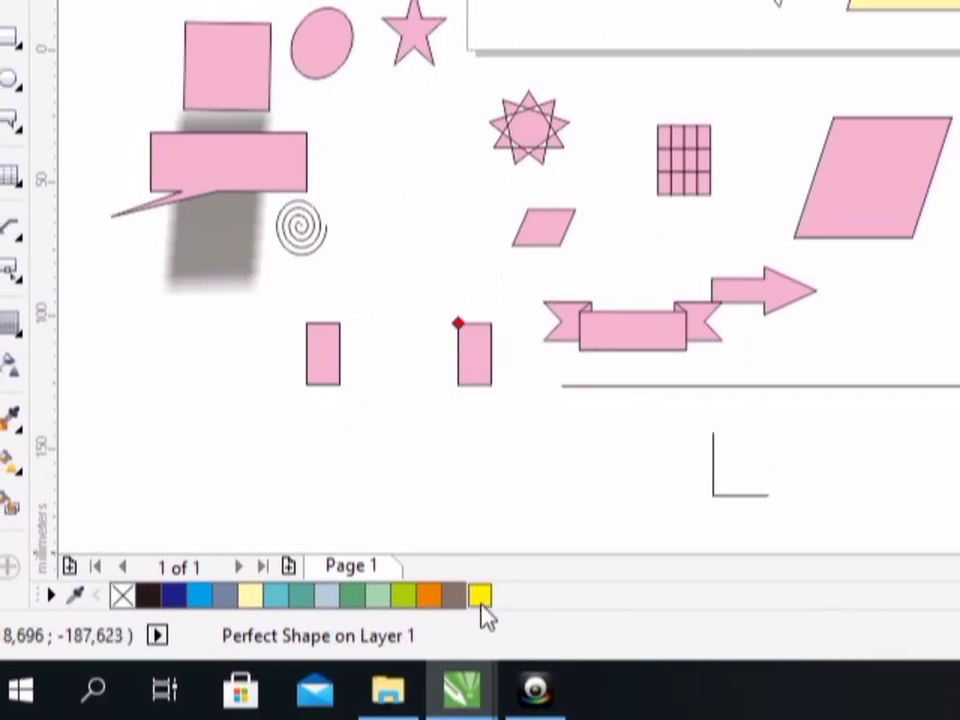
click(481, 613)
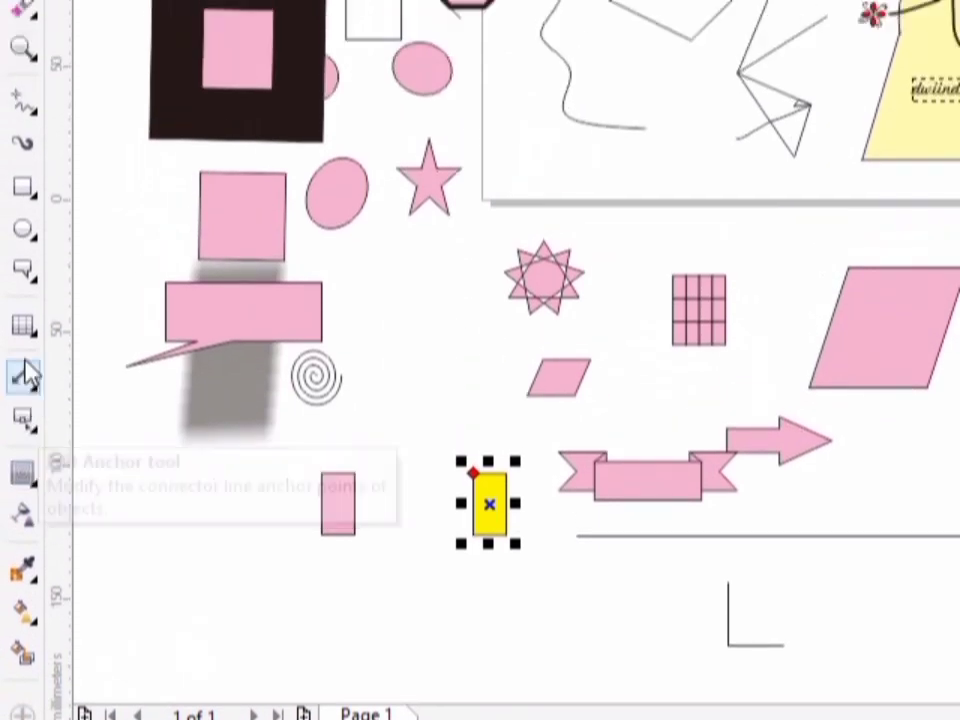
- Blend the small yellow rectangle into the matching pink rectangle below the spiral, then deselect the blend group
click(37, 368)
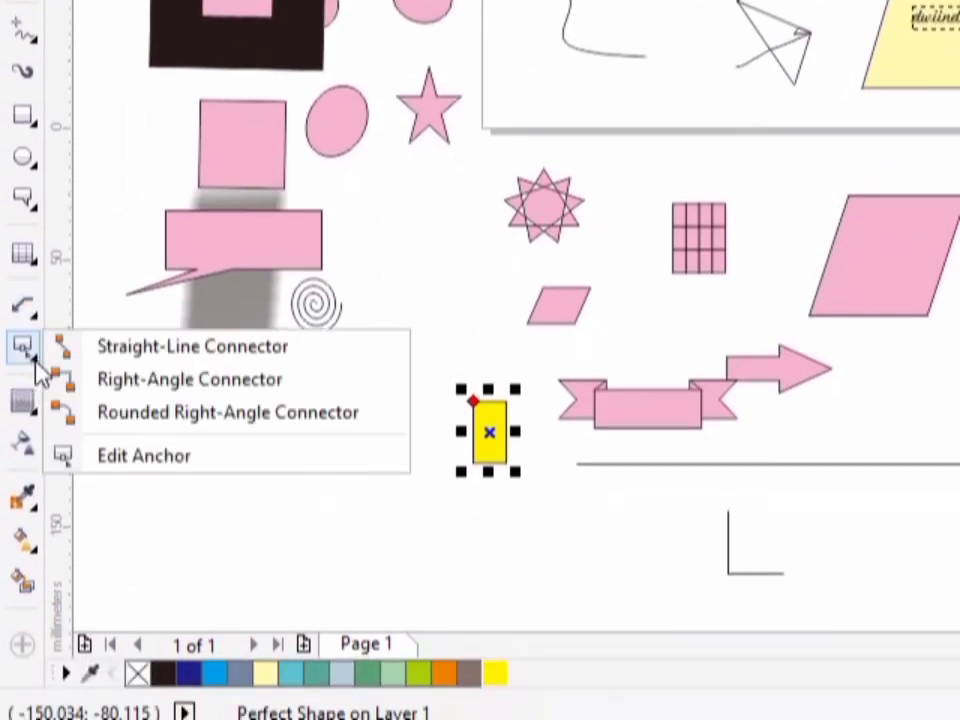
click(34, 408)
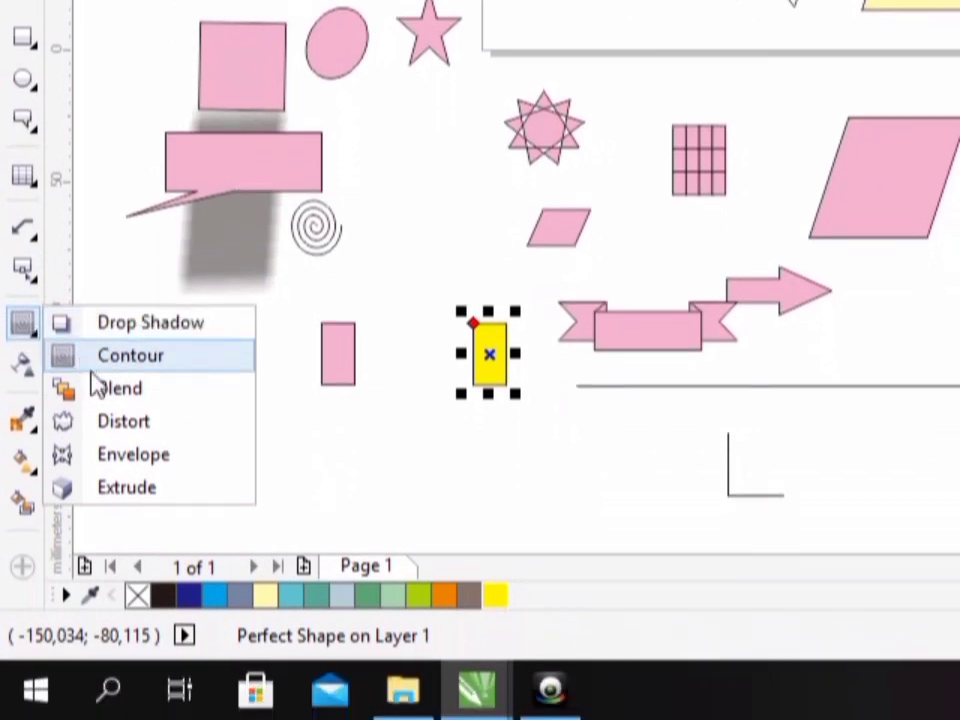
click(104, 390)
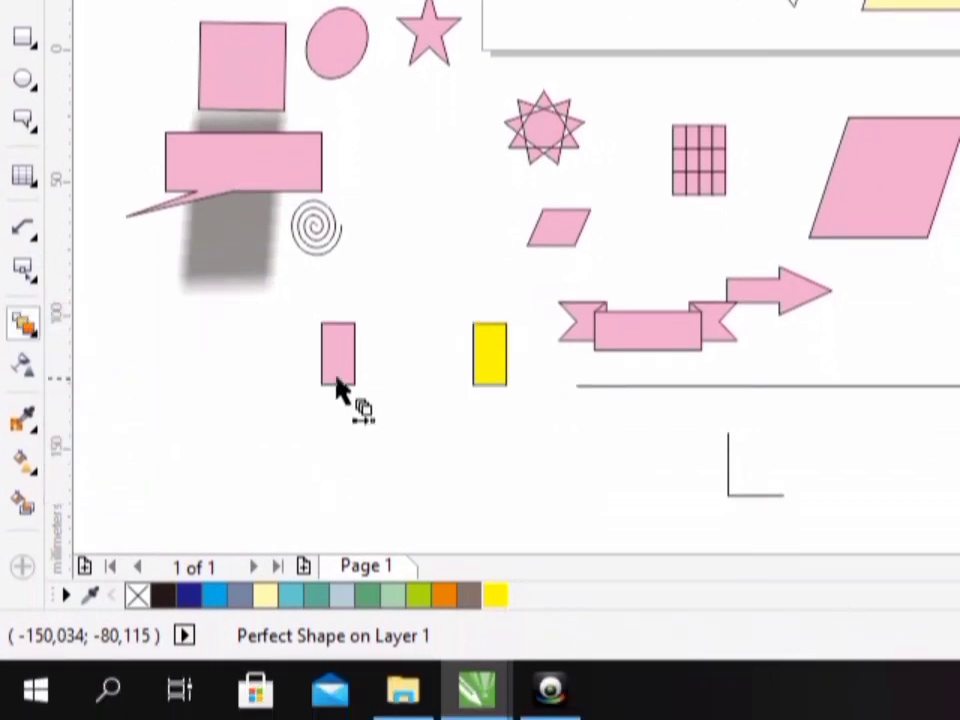
drag(345, 365, 409, 363)
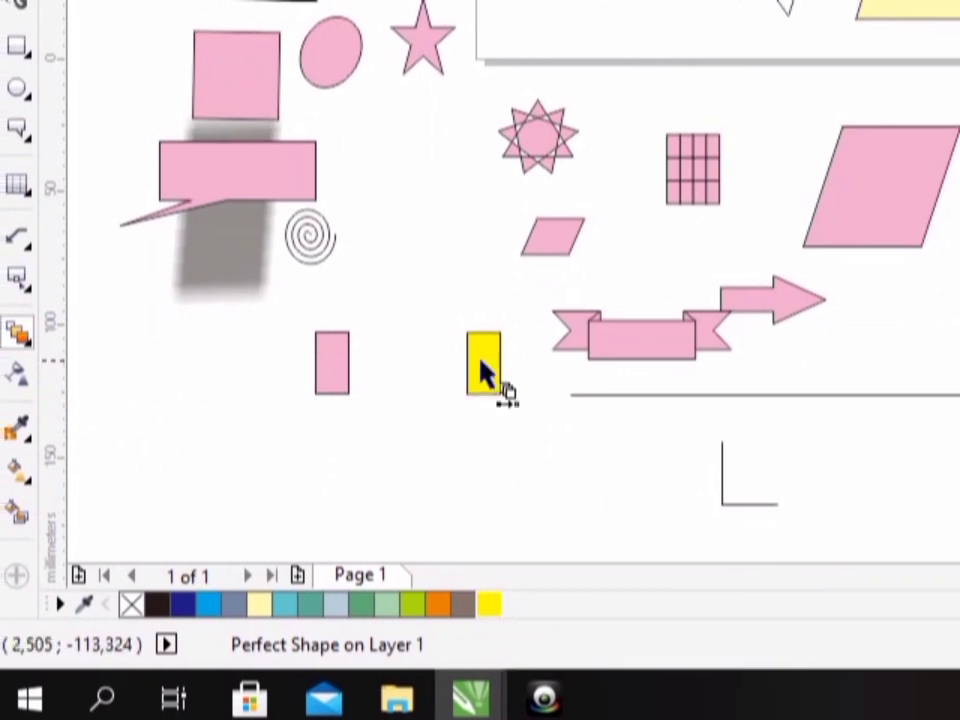
drag(485, 372, 354, 378)
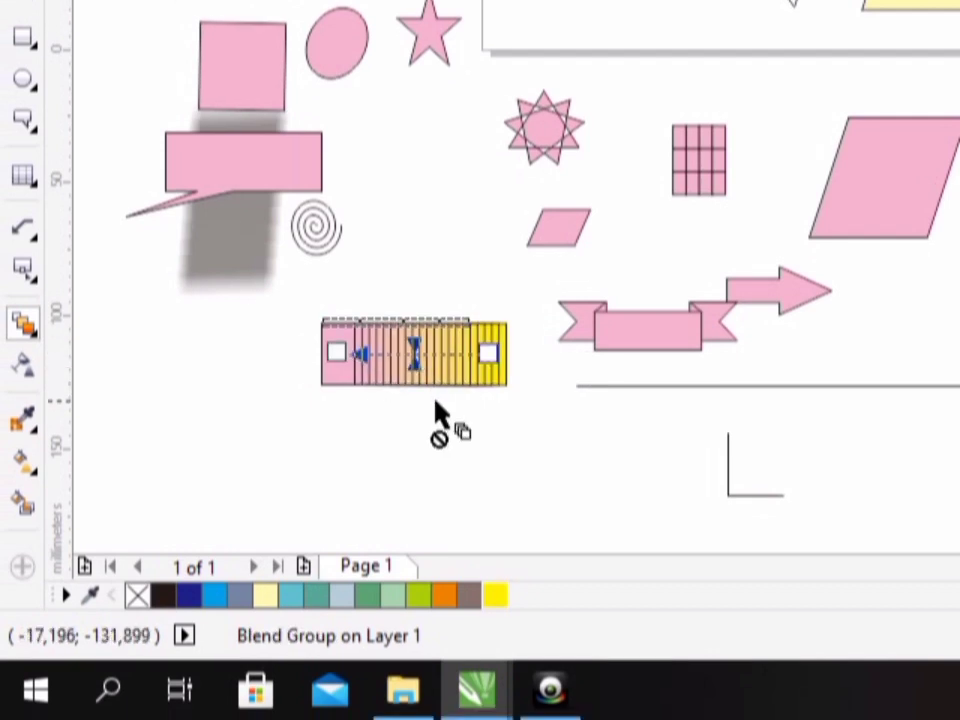
key(space)
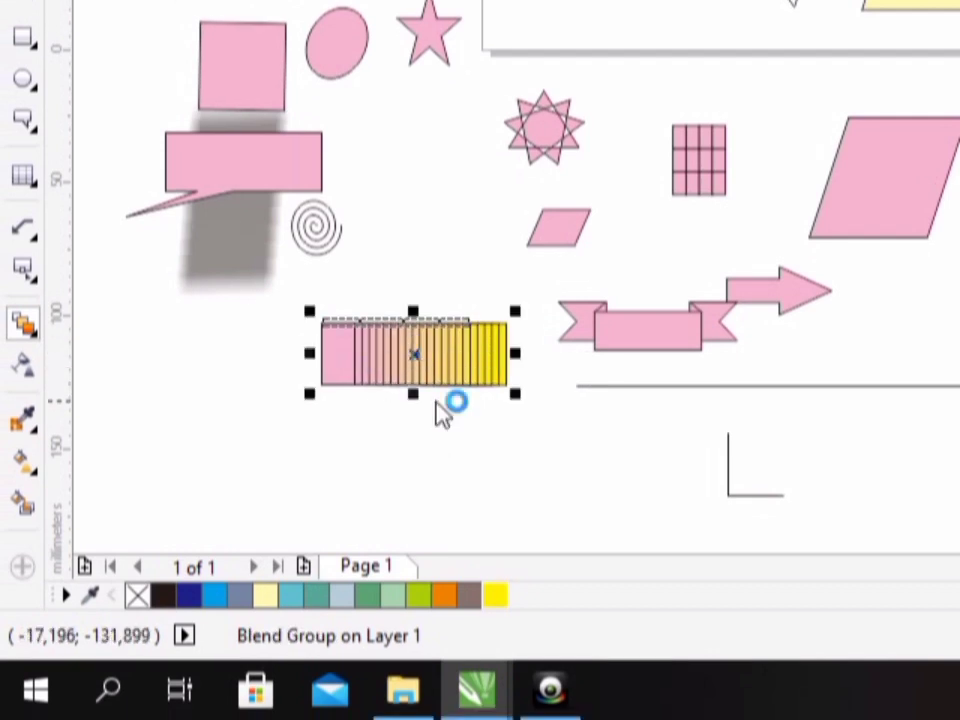
click(445, 433)
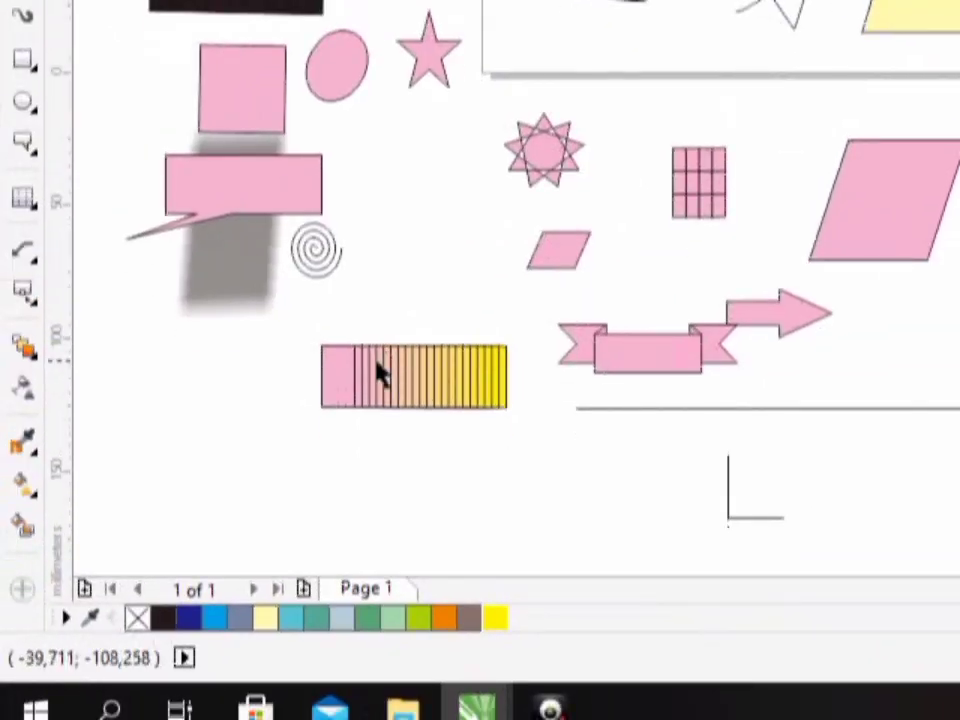
- Apply a push and pull distortion to the pink ellipse between the shadowed square and the star
click(36, 362)
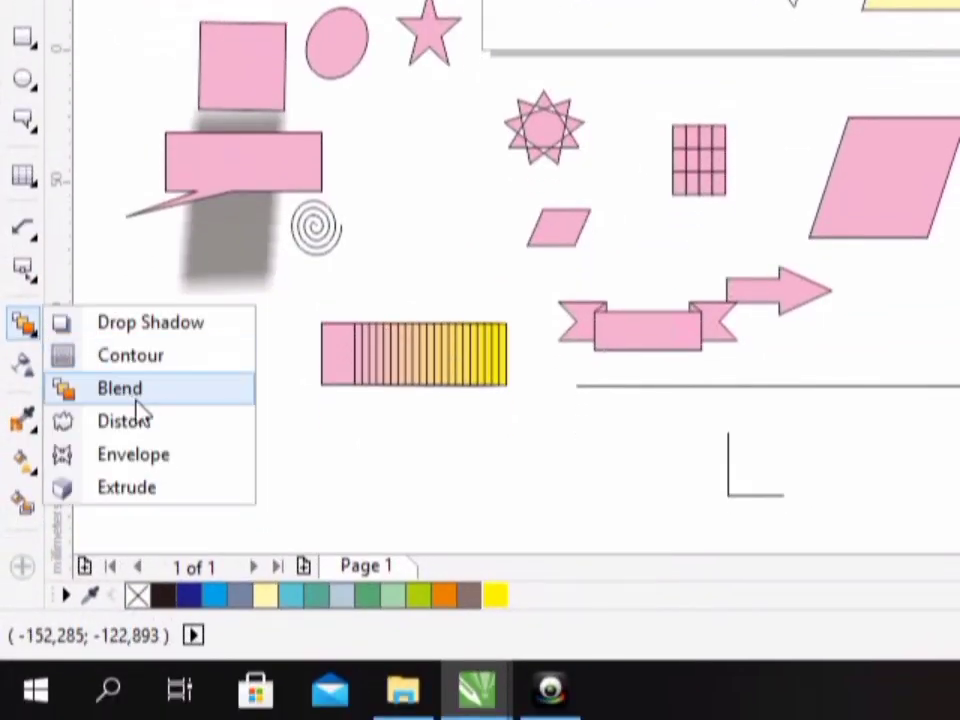
click(167, 432)
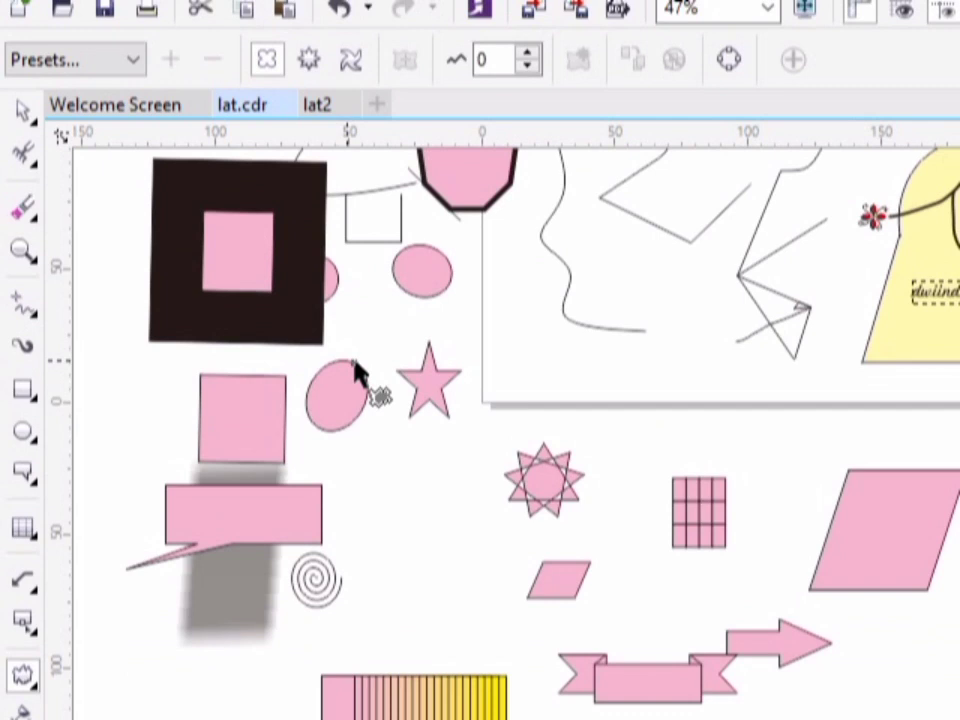
drag(352, 362, 399, 365)
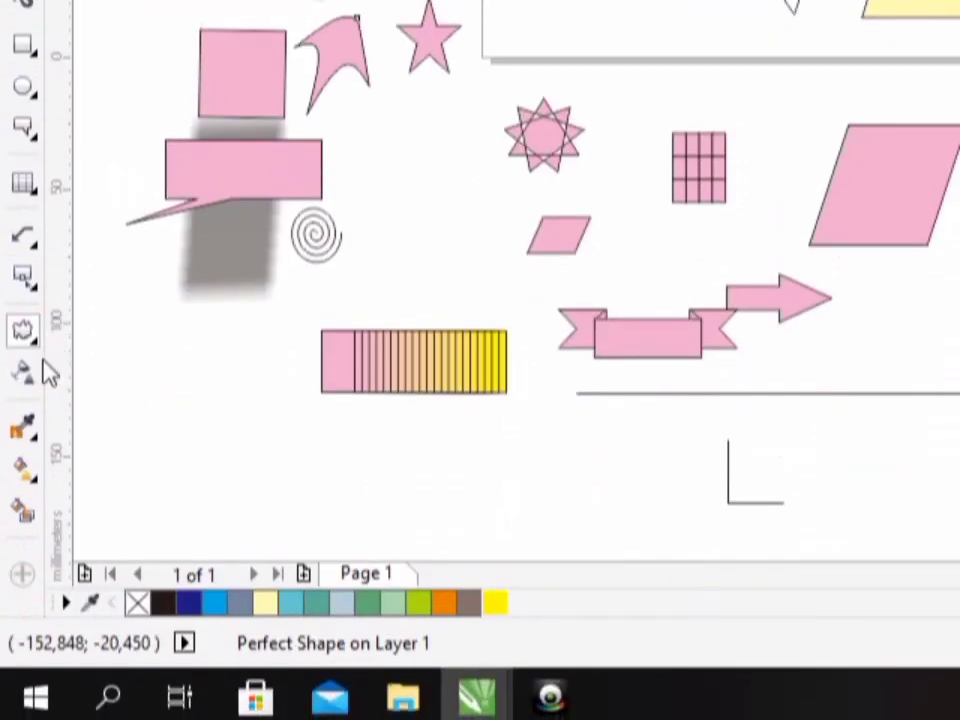
- Apply an envelope to the large pink parallelogram, bulging the middles of its right and left sides outward
click(30, 468)
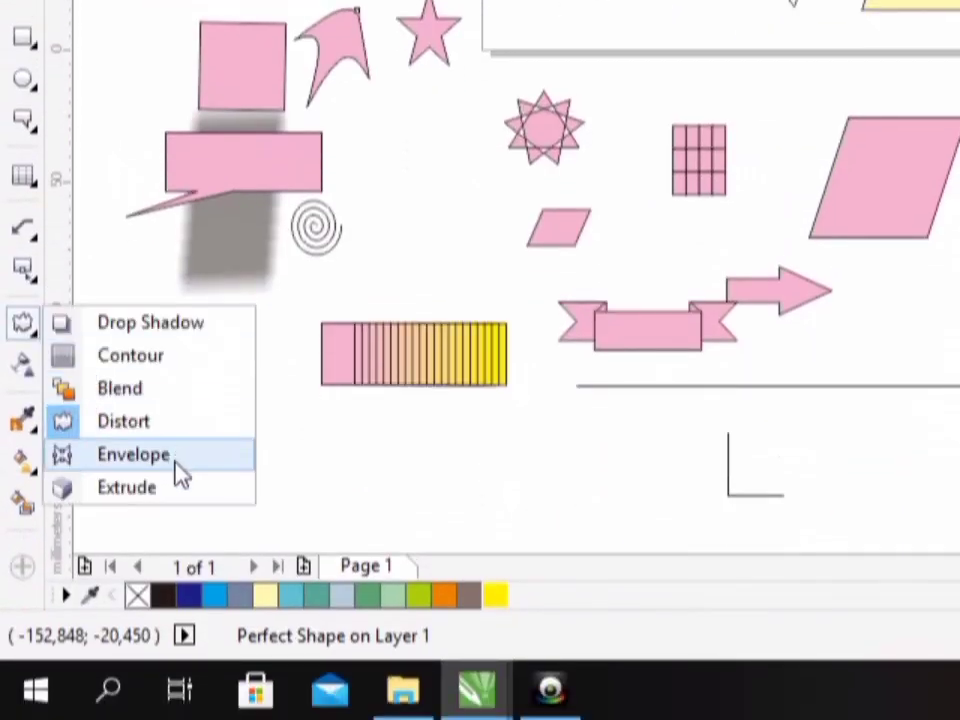
click(180, 470)
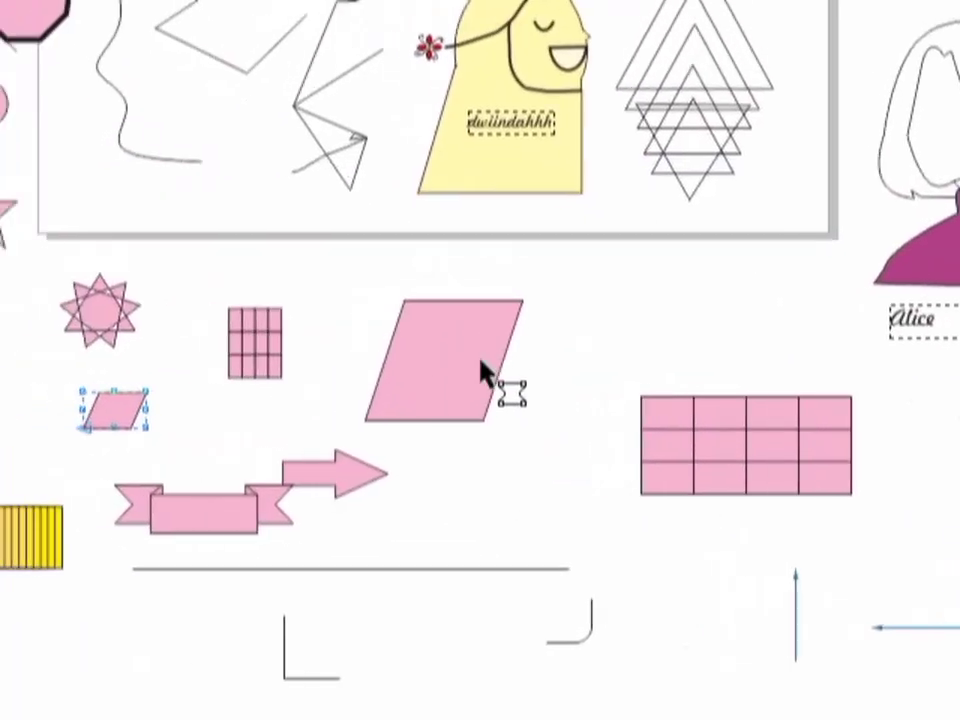
click(485, 372)
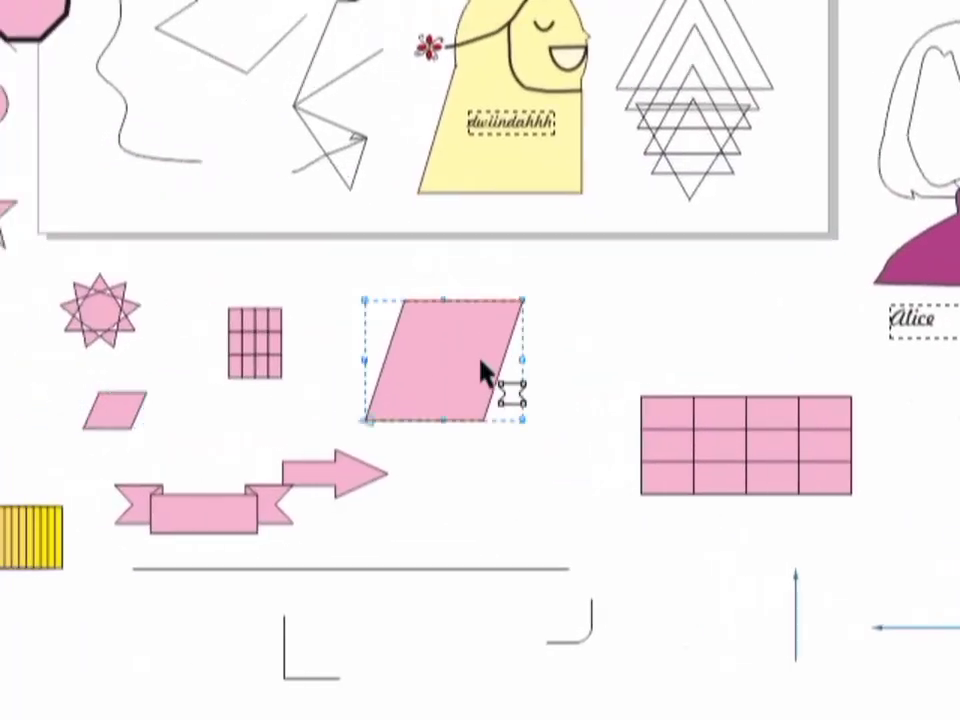
drag(482, 364, 529, 369)
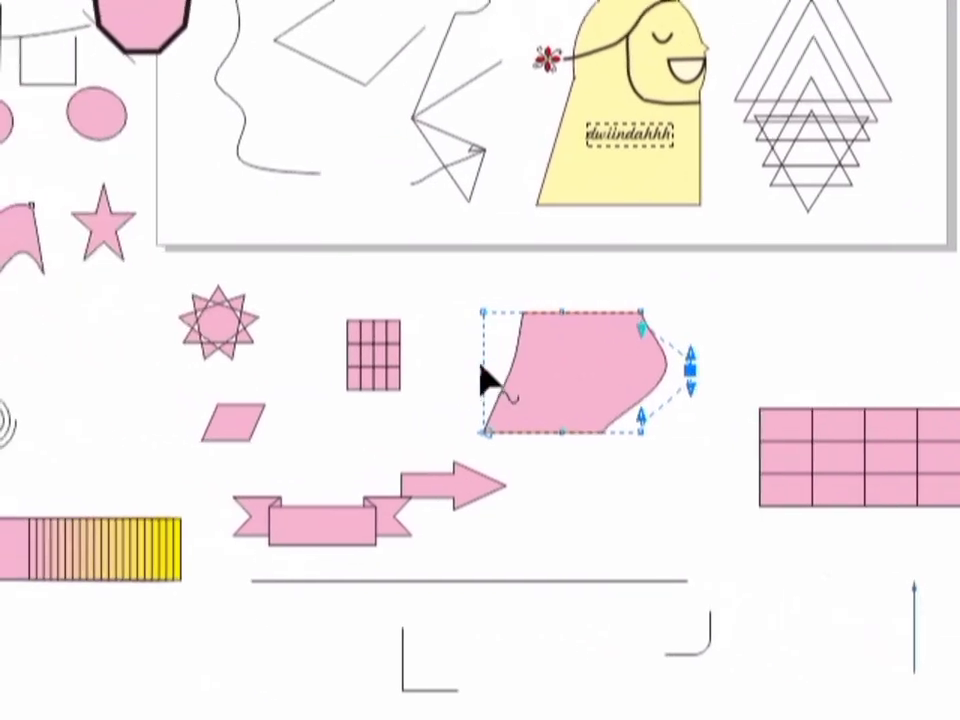
drag(449, 358, 412, 360)
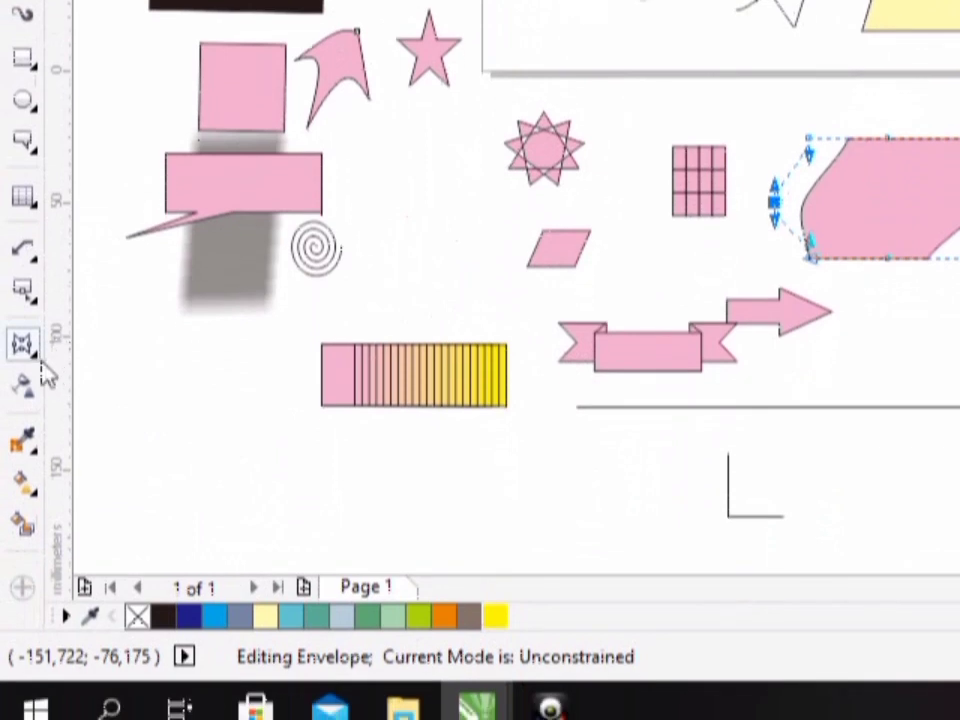
- Extrude the large enveloped pink shape upward, undoing the last extra change to the extrusion
click(33, 362)
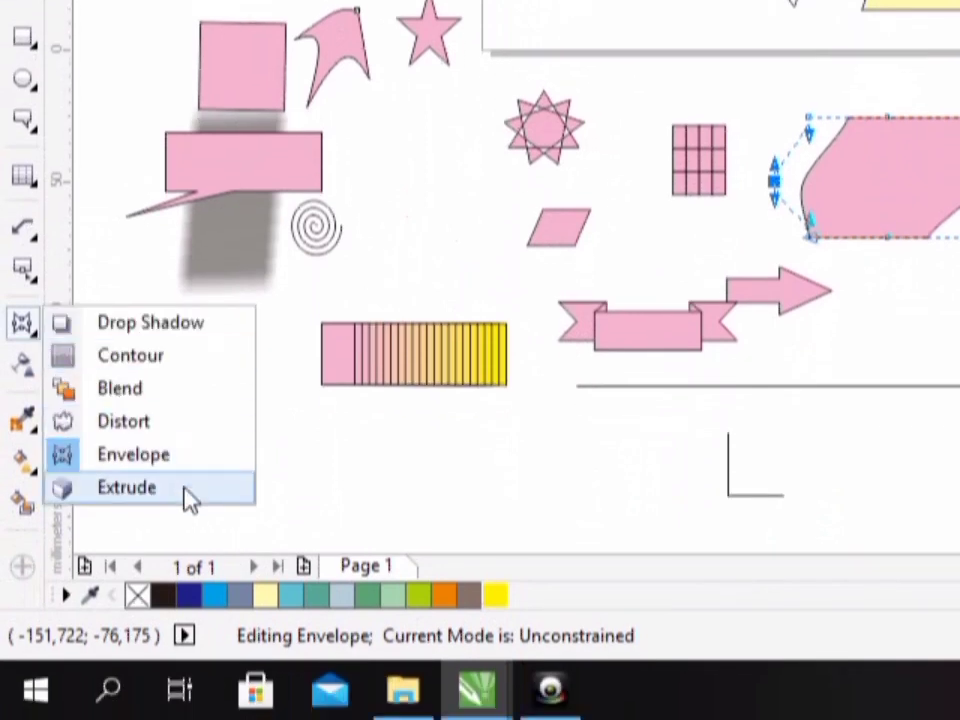
click(127, 488)
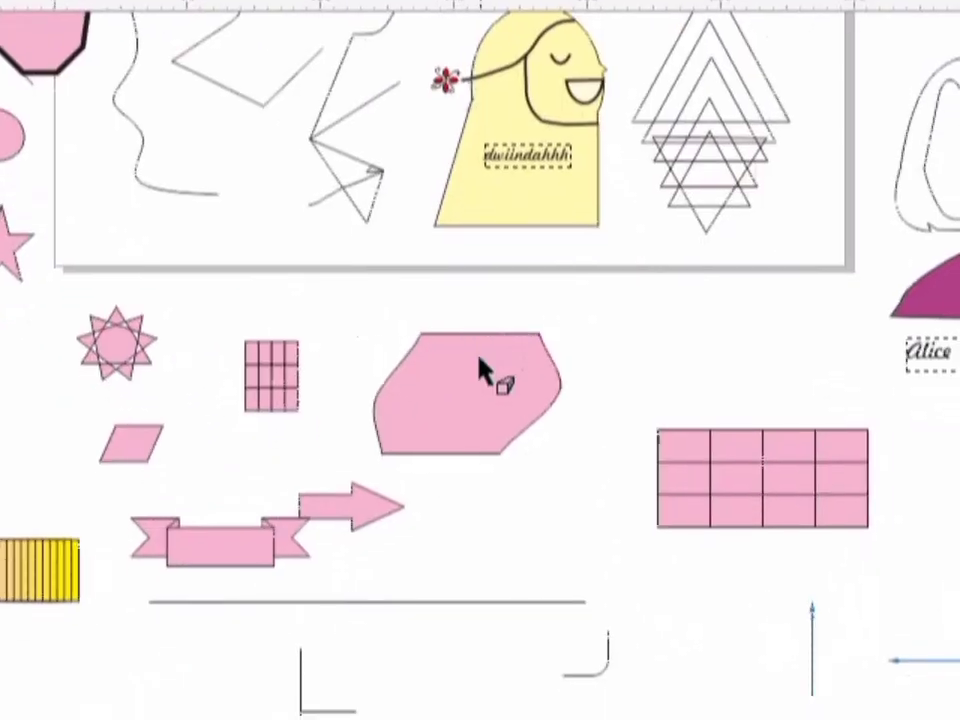
click(516, 325)
drag(480, 335, 480, 313)
mouse_move(480, 360)
mouse_down()
mouse_move(480, 320)
mouse_move(480, 360)
mouse_up()
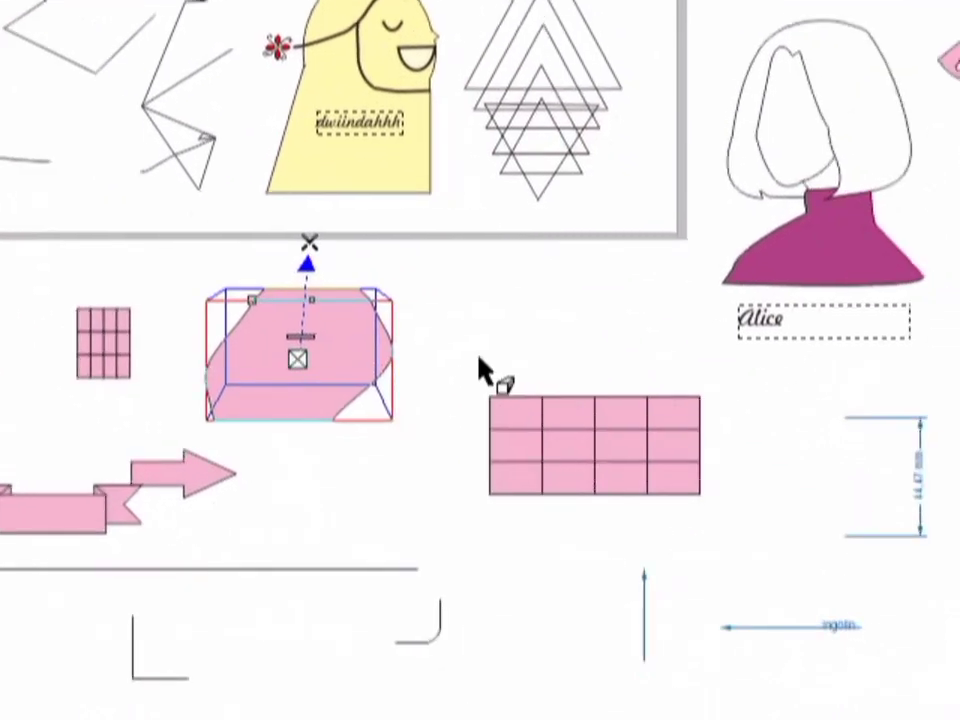
key(ctrl+z)
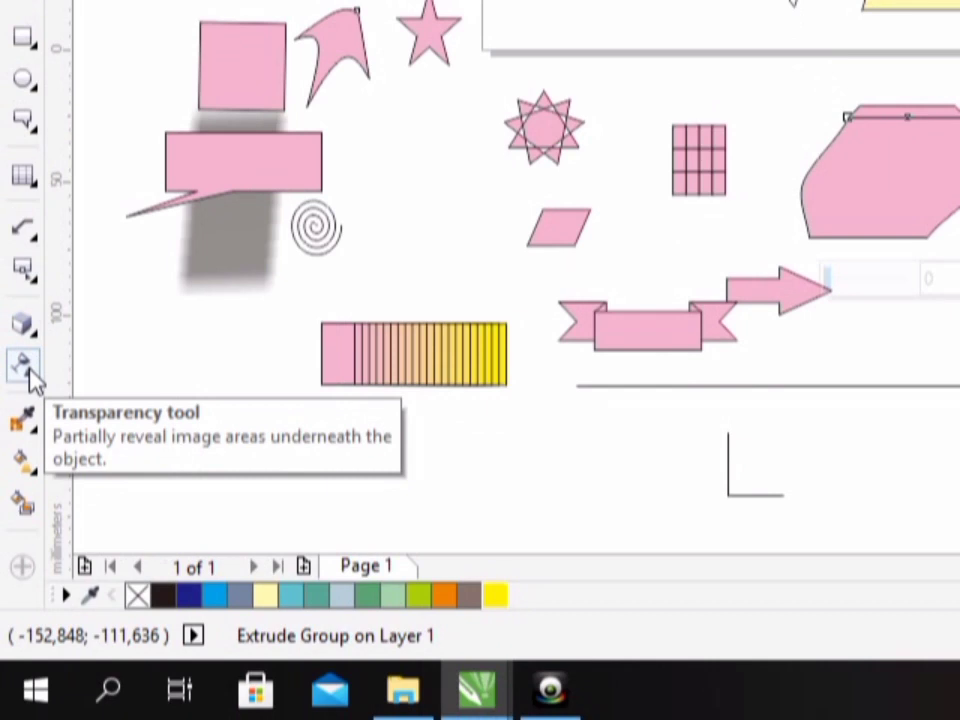
- Apply a partial uniform transparency to the brown freeform shape beside the dark blue rectangle
click(30, 370)
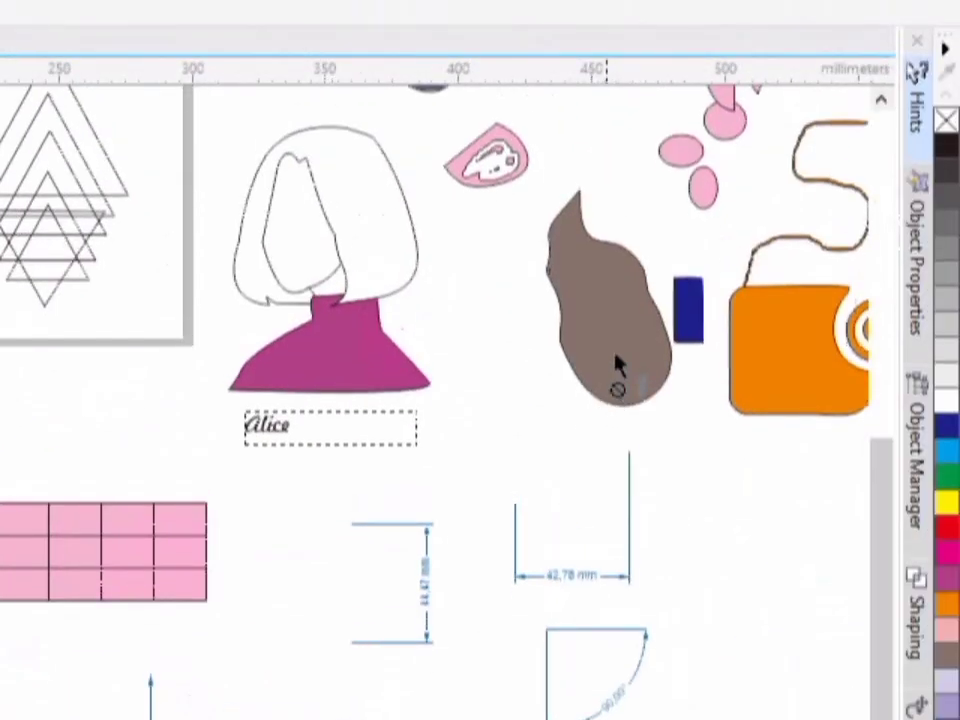
click(617, 365)
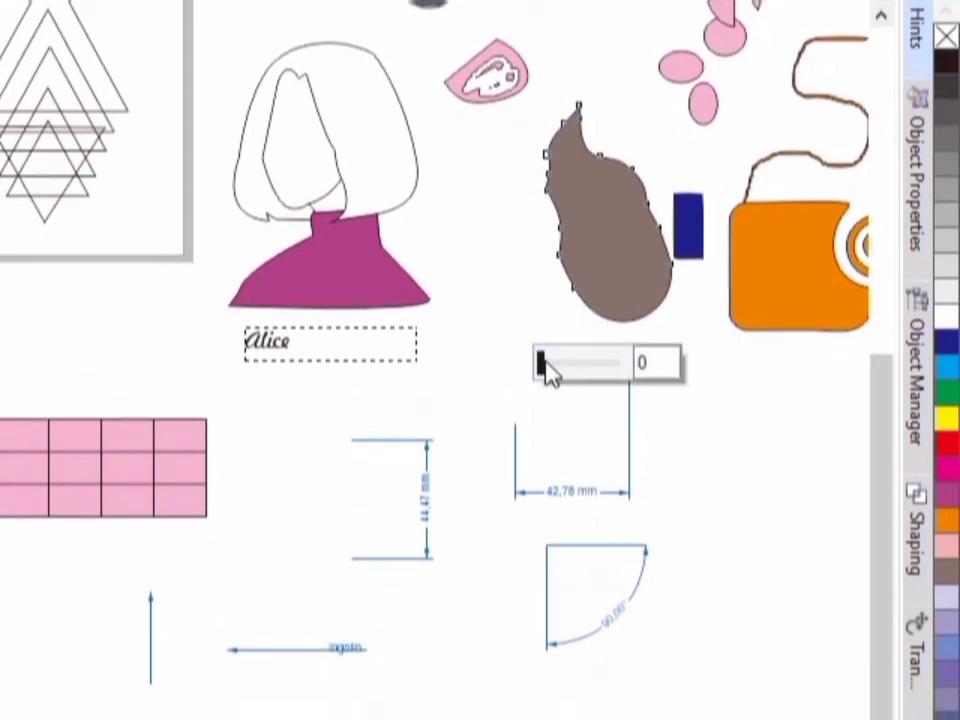
drag(545, 368, 570, 377)
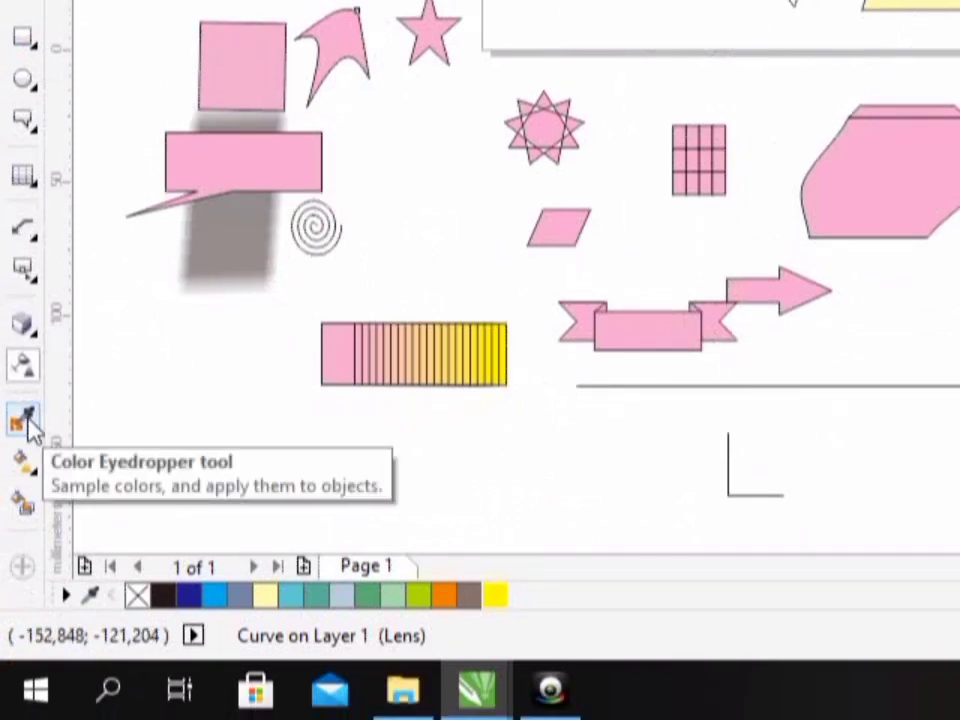
- Sample the purple (C20 M80 Y0 K20) of the dress above "Alice" with the Color Eyedropper and apply it to the large extruded shape
click(37, 429)
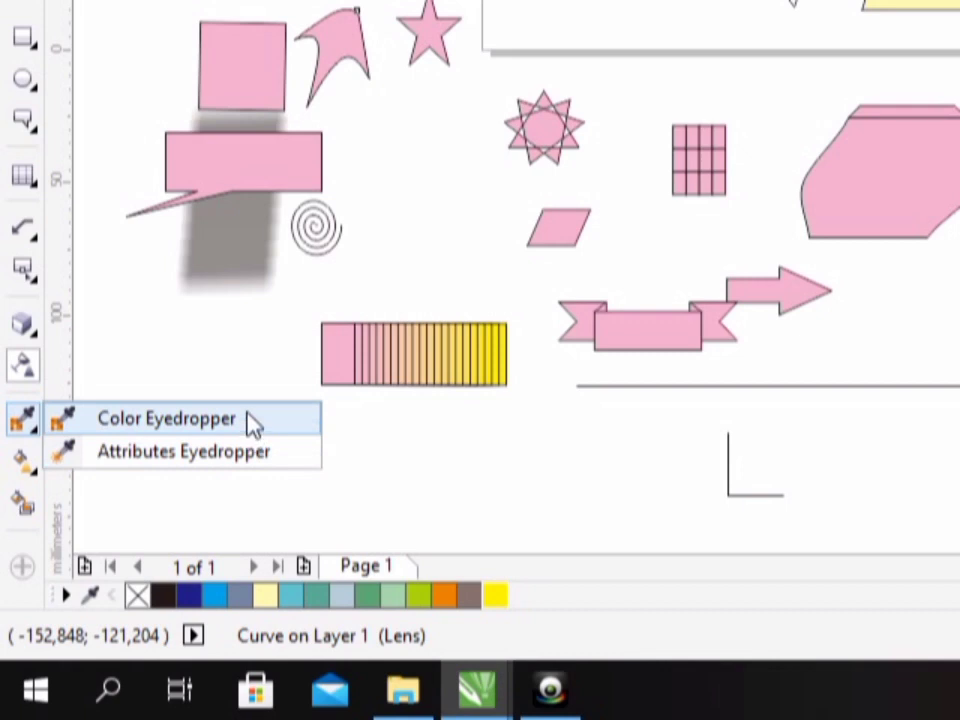
click(218, 425)
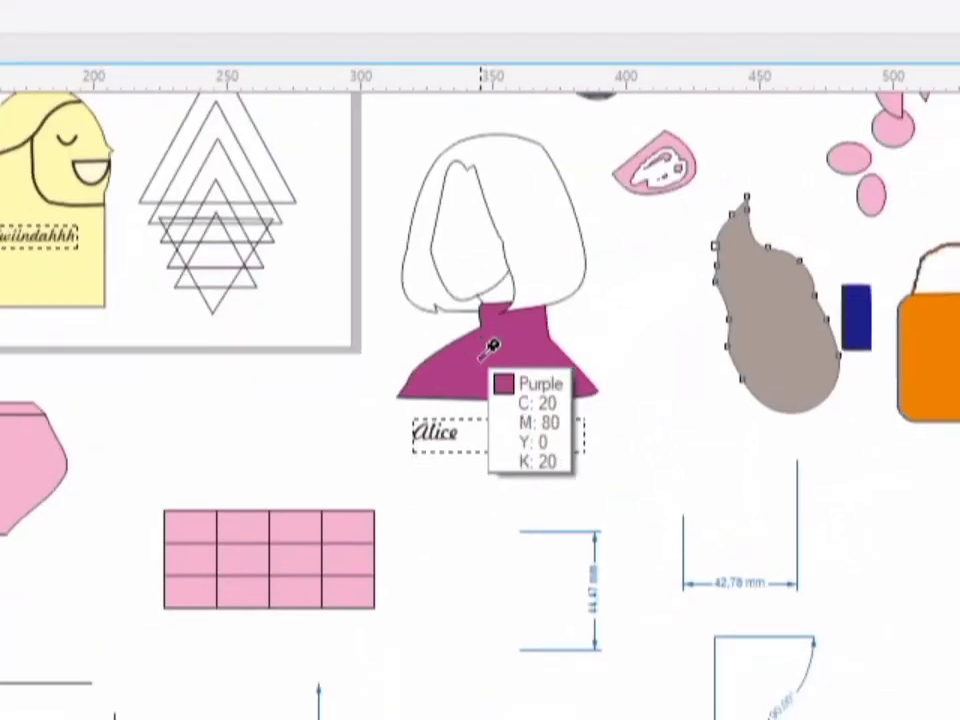
click(486, 352)
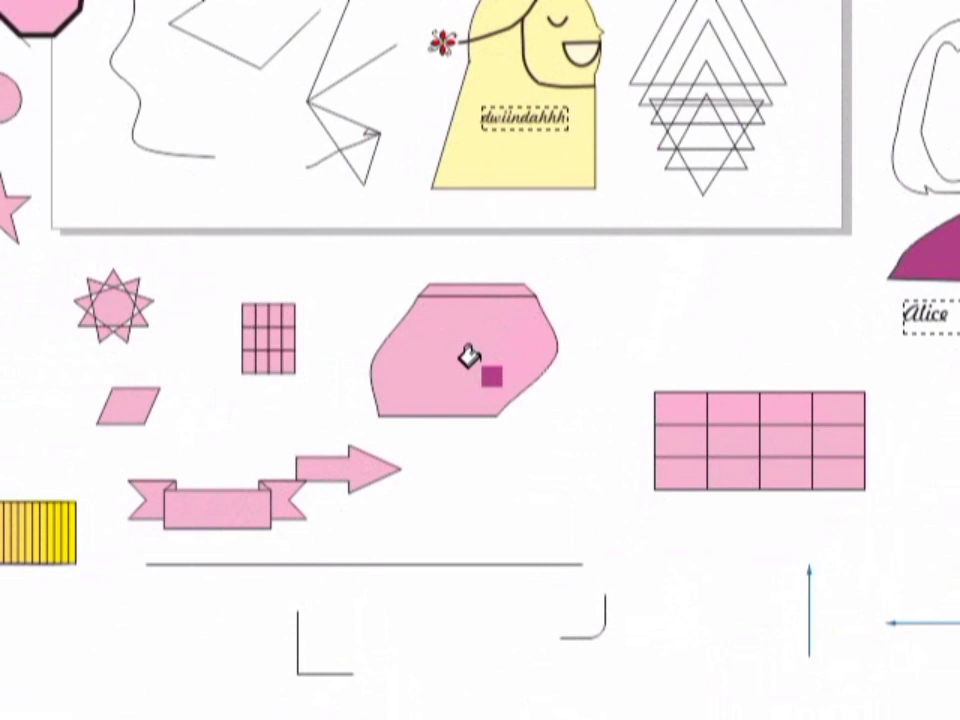
click(469, 357)
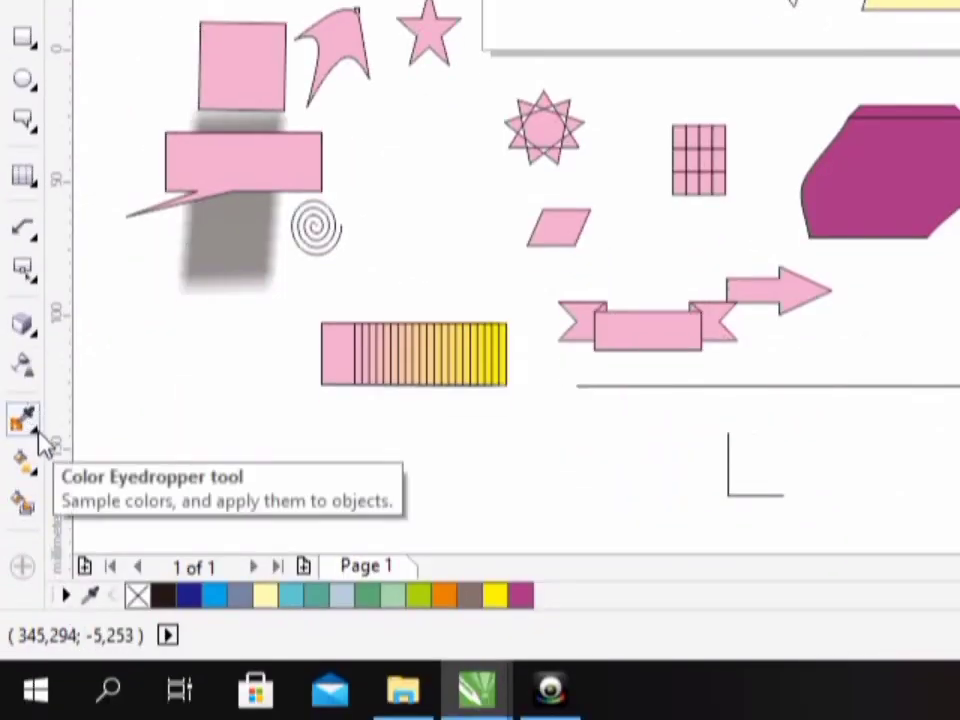
- Copy the pink banner's attributes with the Attributes Eyedropper and apply them to the purple dress above "Alice"
click(38, 438)
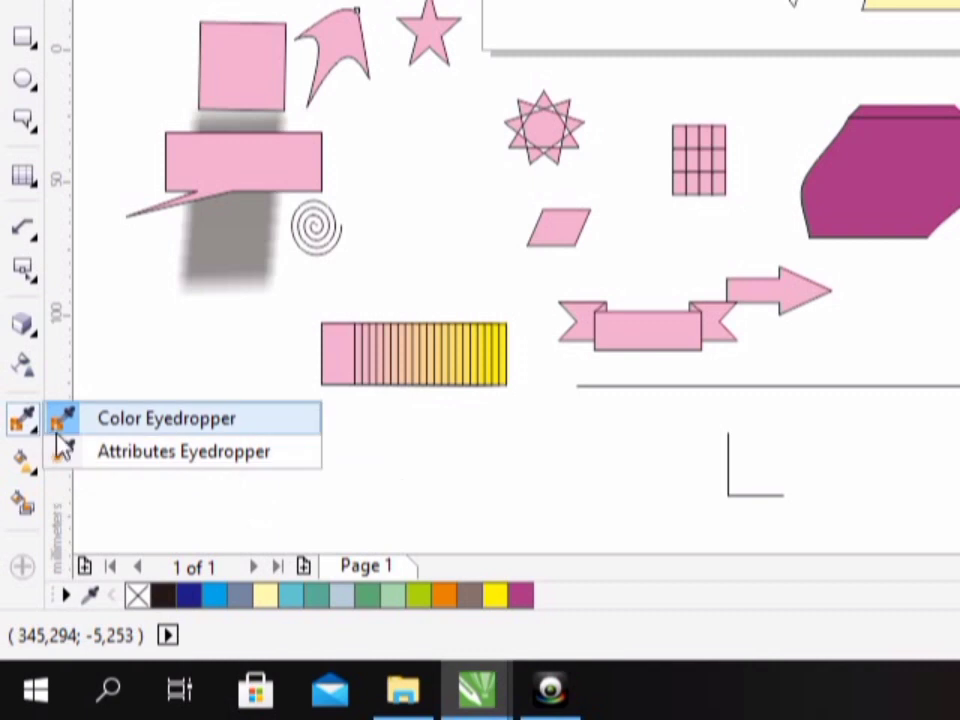
click(118, 458)
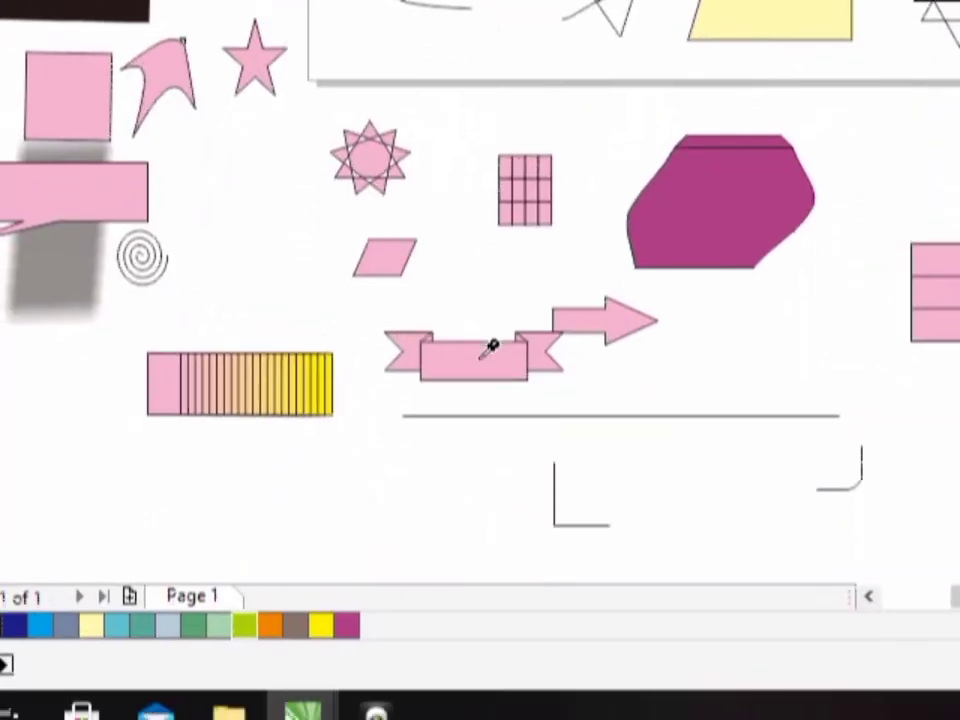
click(480, 359)
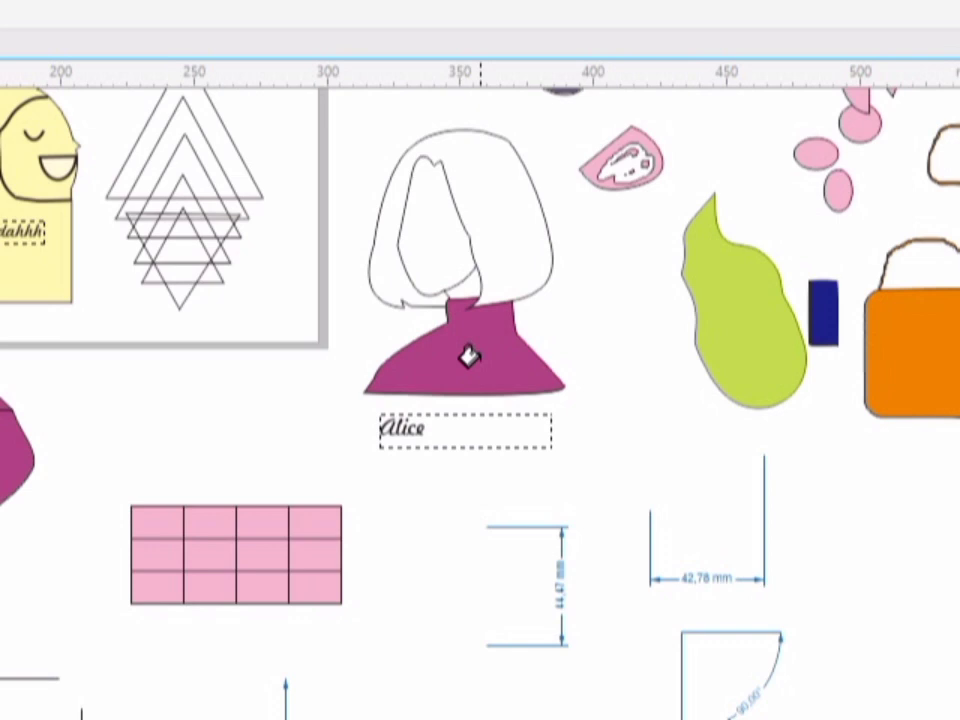
click(469, 357)
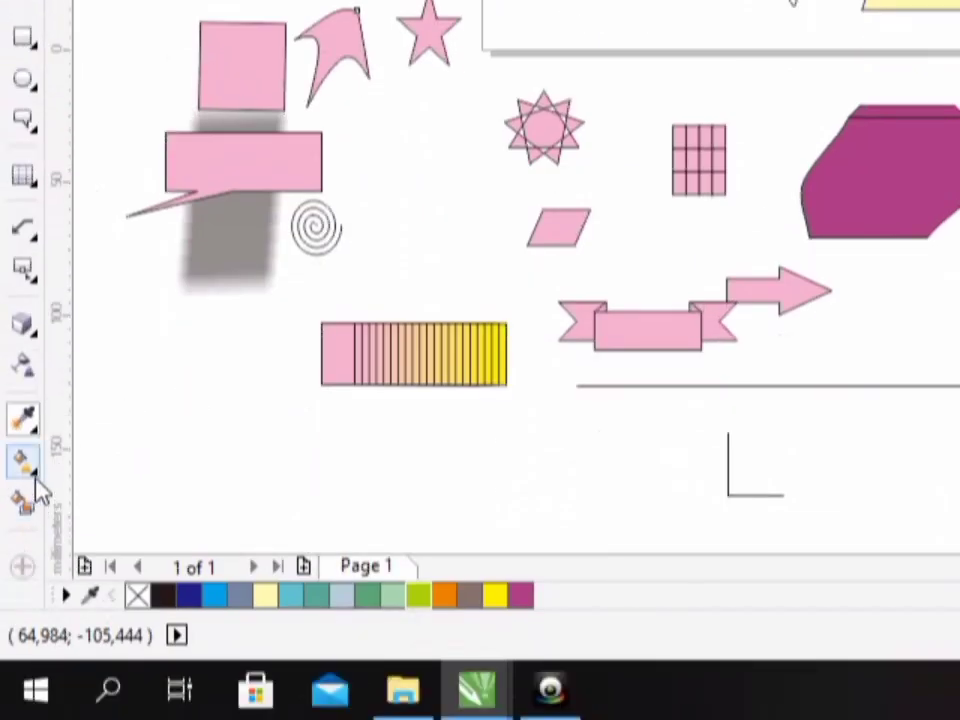
- Select the green freeform shape beside the Alice figure with the Interactive Fill tool and change its uniform fill to a fountain fill
click(36, 478)
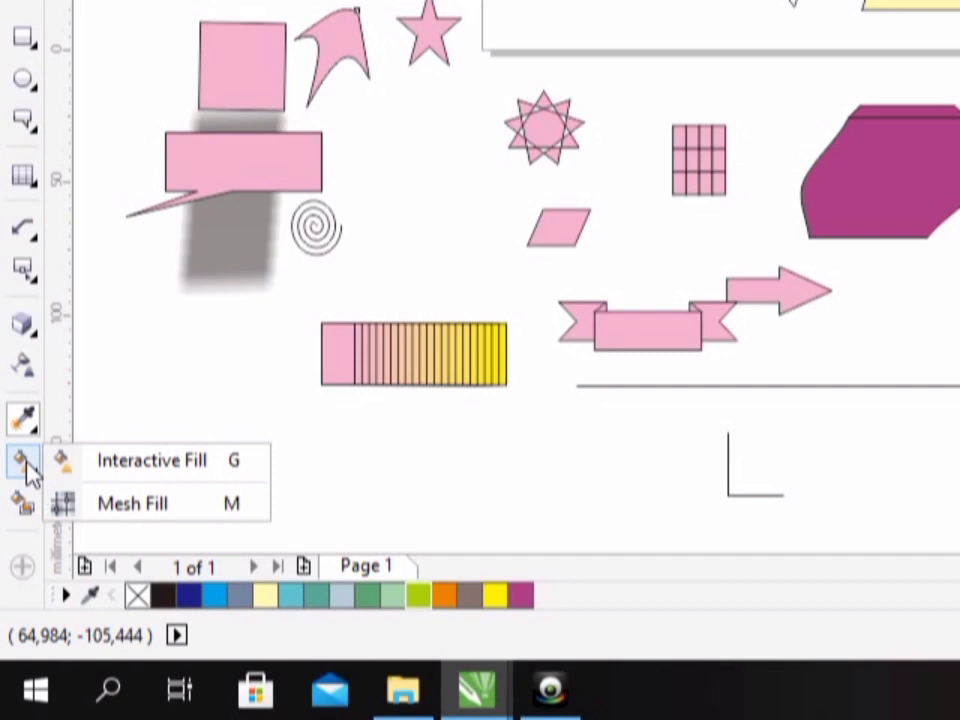
click(222, 464)
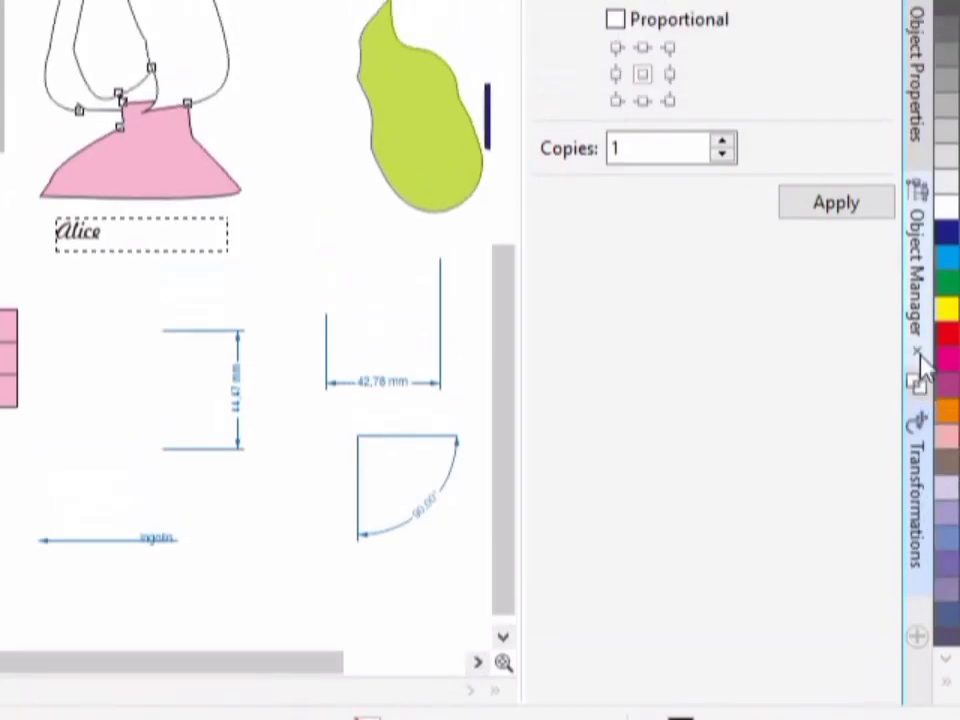
click(918, 238)
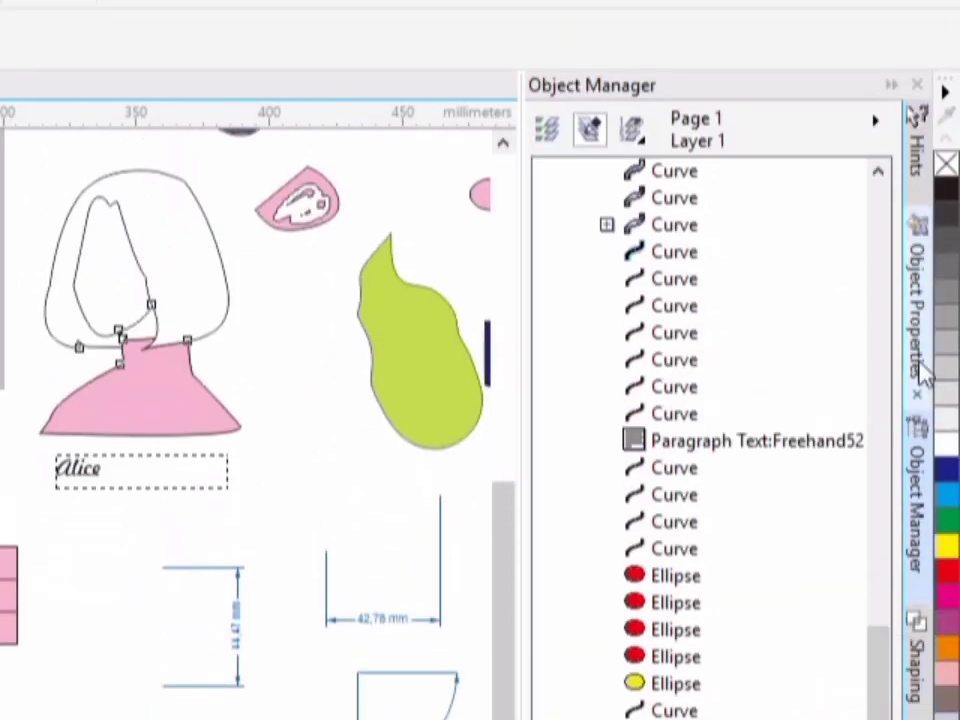
click(922, 374)
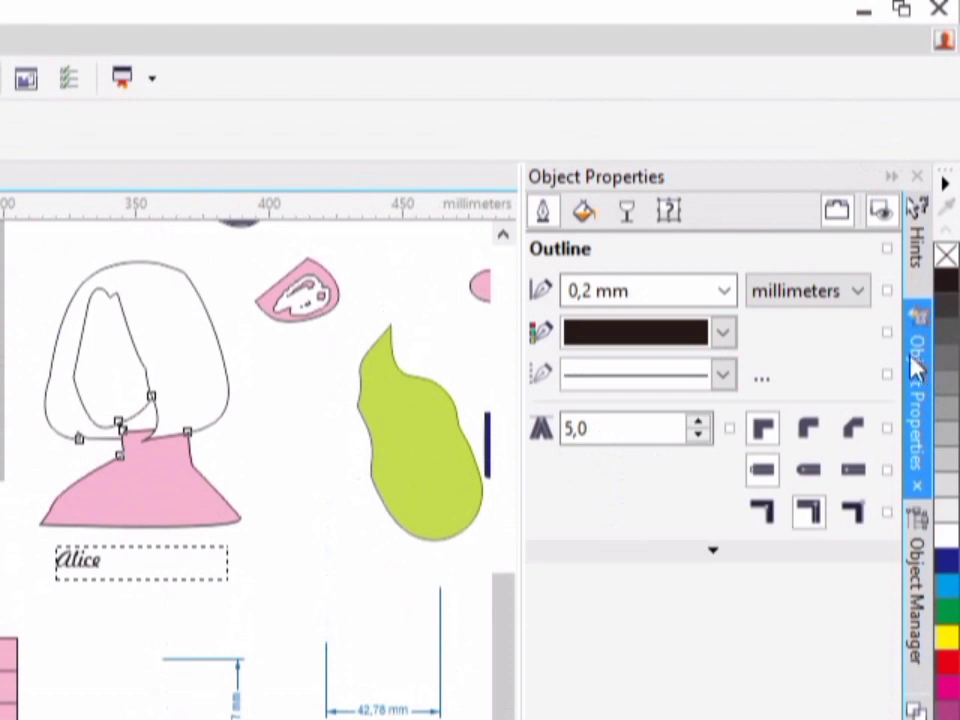
click(586, 217)
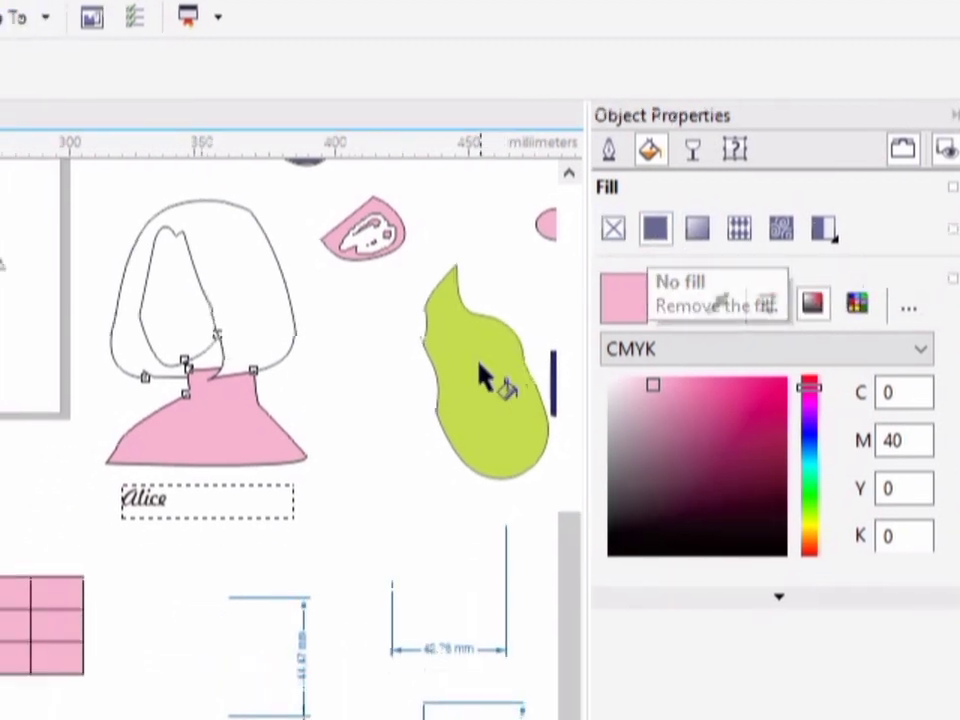
click(416, 445)
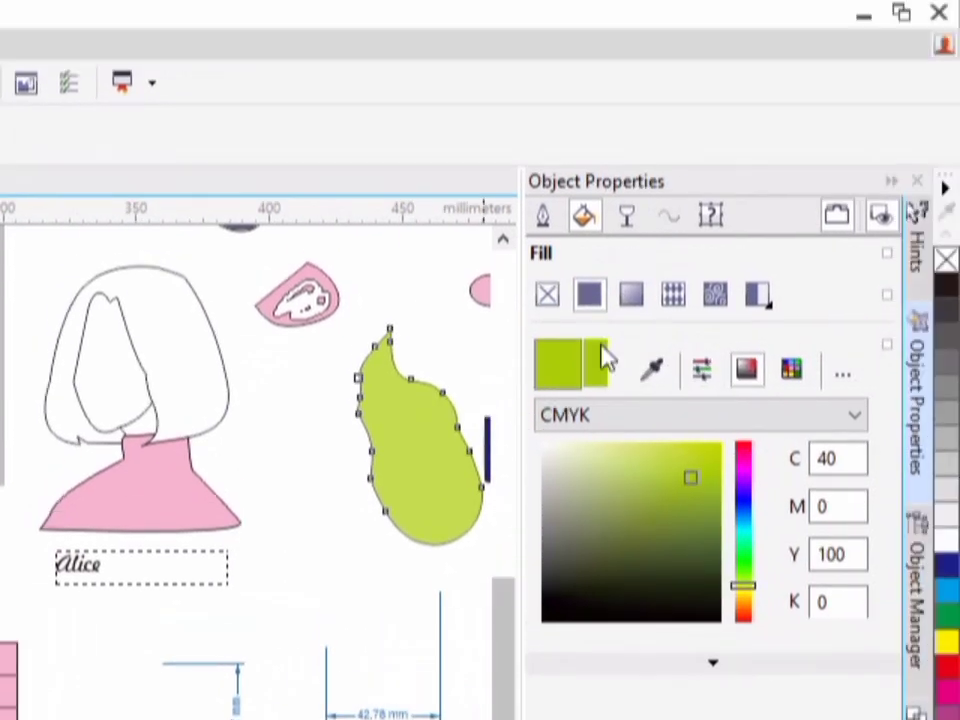
click(641, 303)
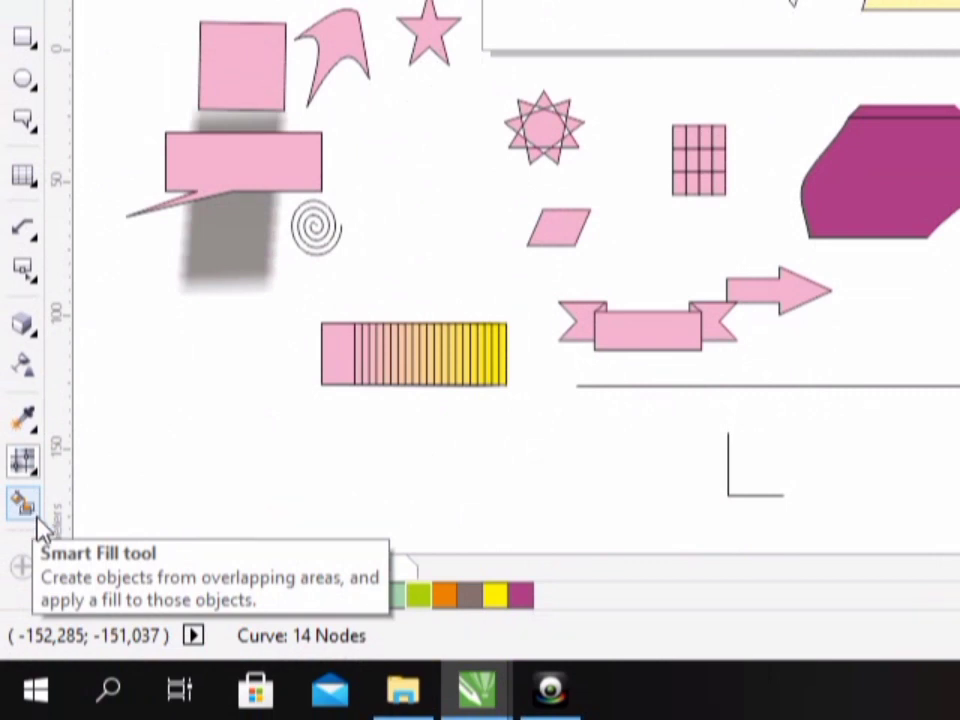
- Use the Smart Fill tool to create blue-grey filled objects in five alternating cells of the pink four-column table, including its first cell
click(24, 508)
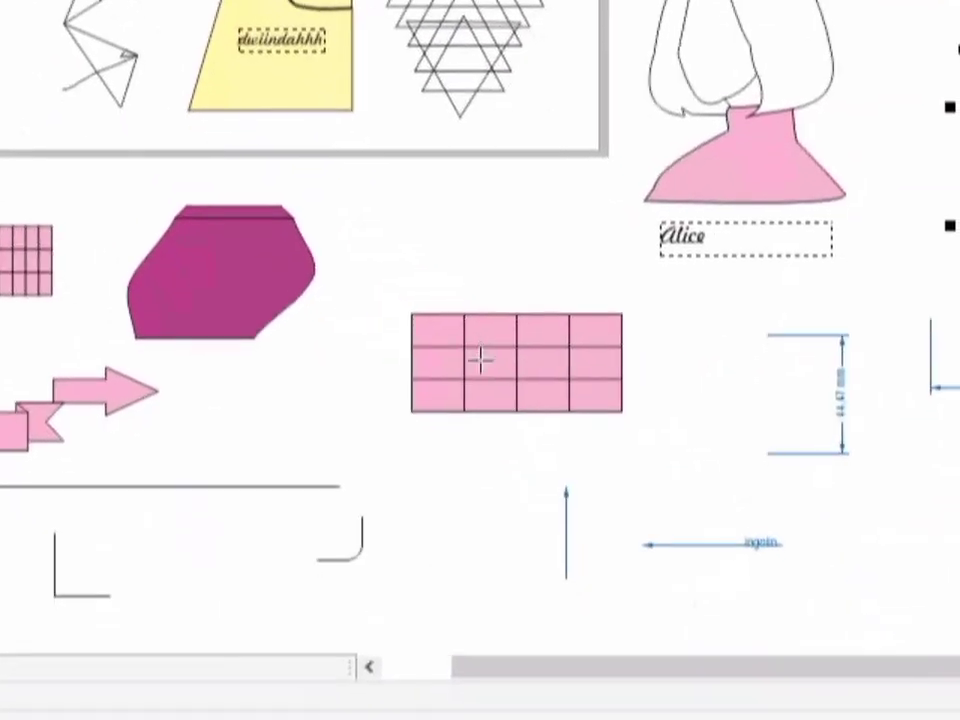
click(481, 362)
click(542, 329)
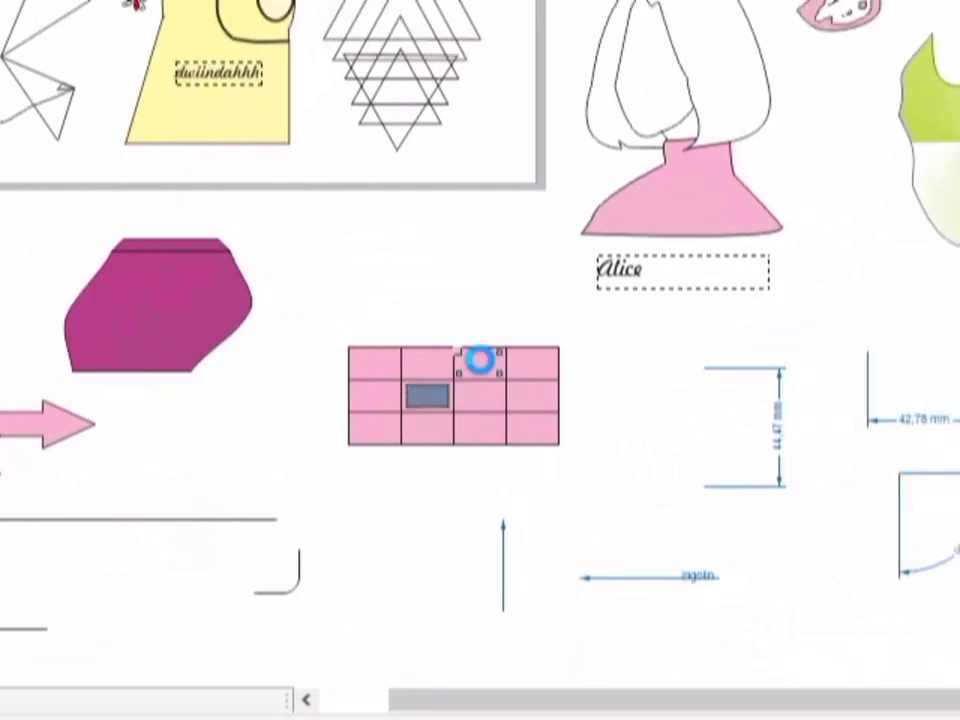
click(481, 362)
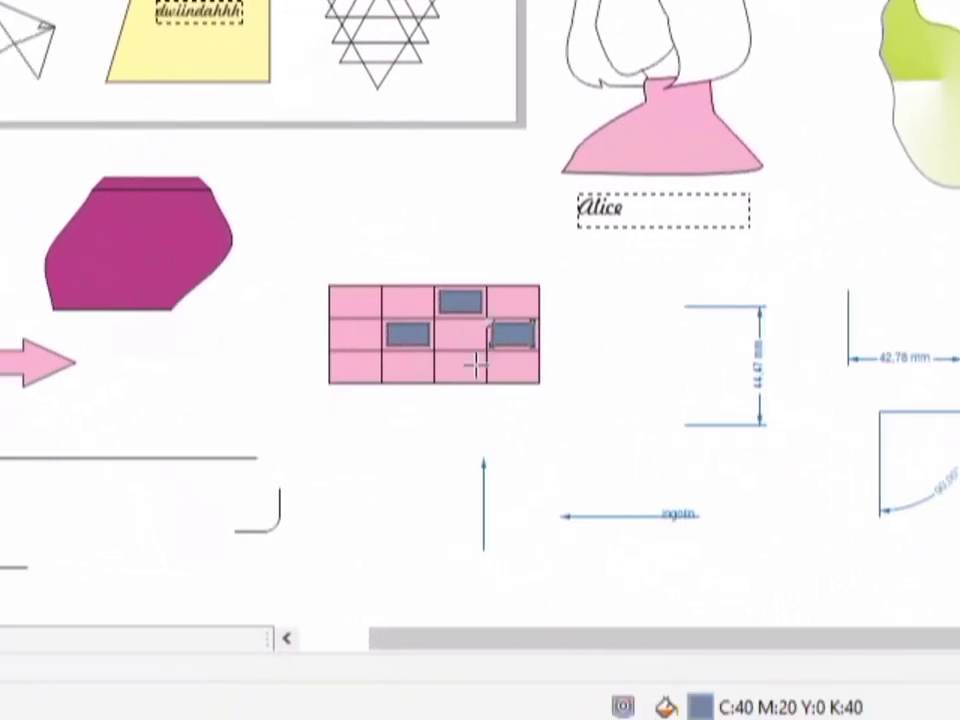
click(415, 387)
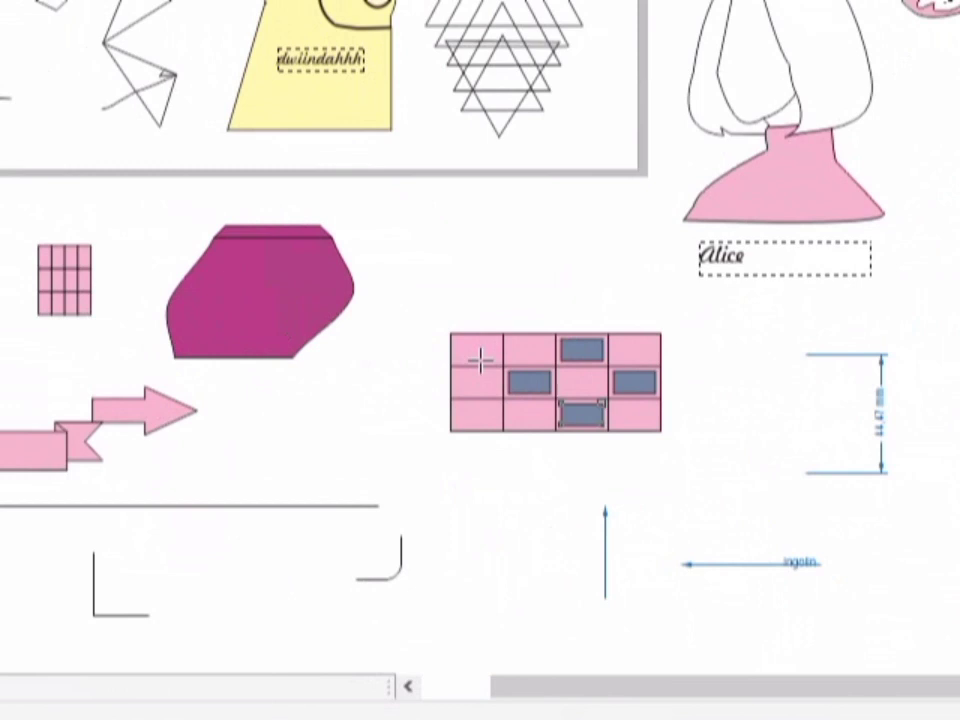
click(372, 294)
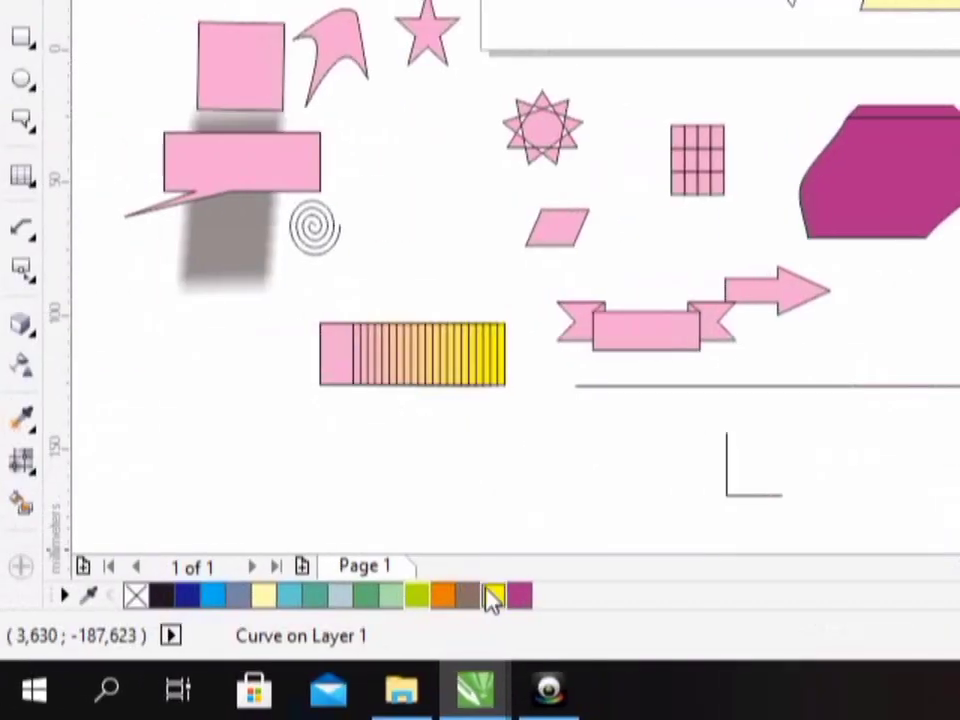
- Recolour the smart-filled object in the table's first cell purple and set its outline width to 4.0 mm
click(489, 594)
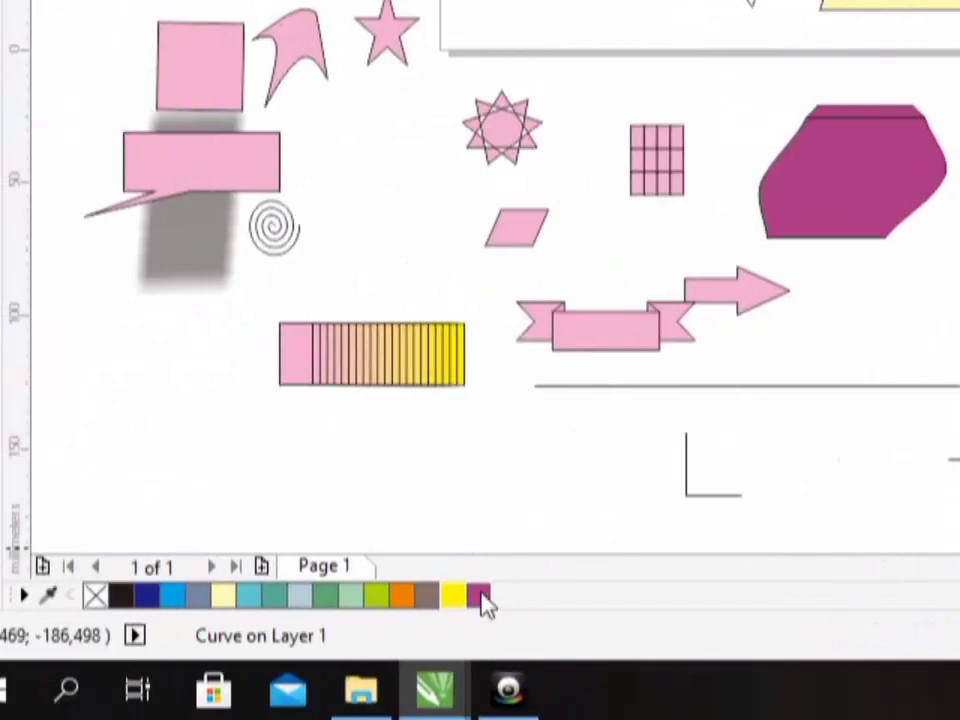
click(481, 598)
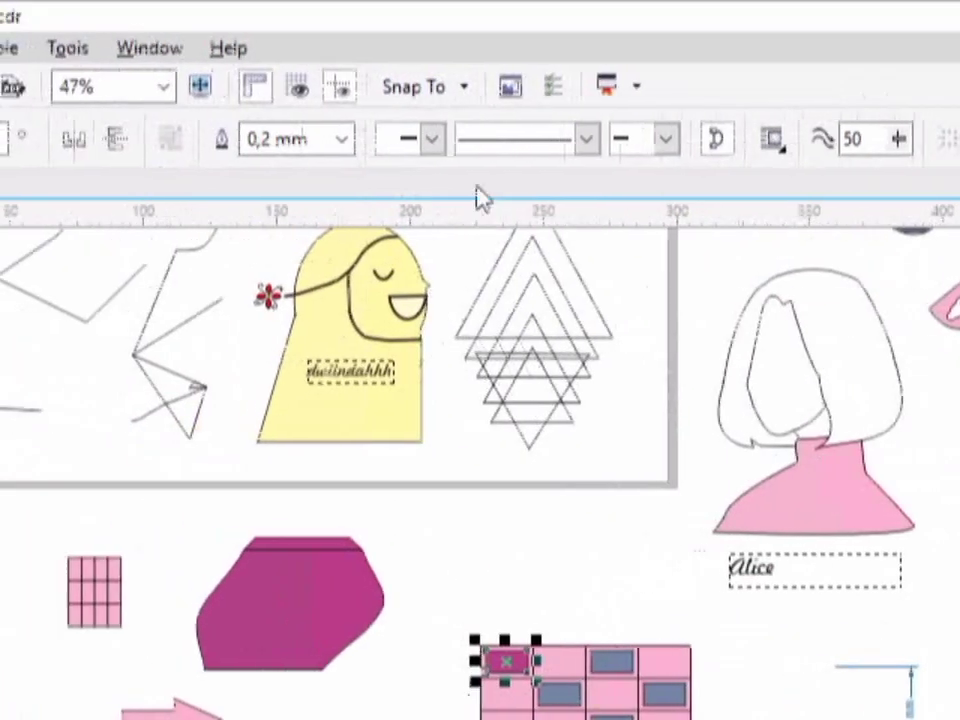
click(341, 139)
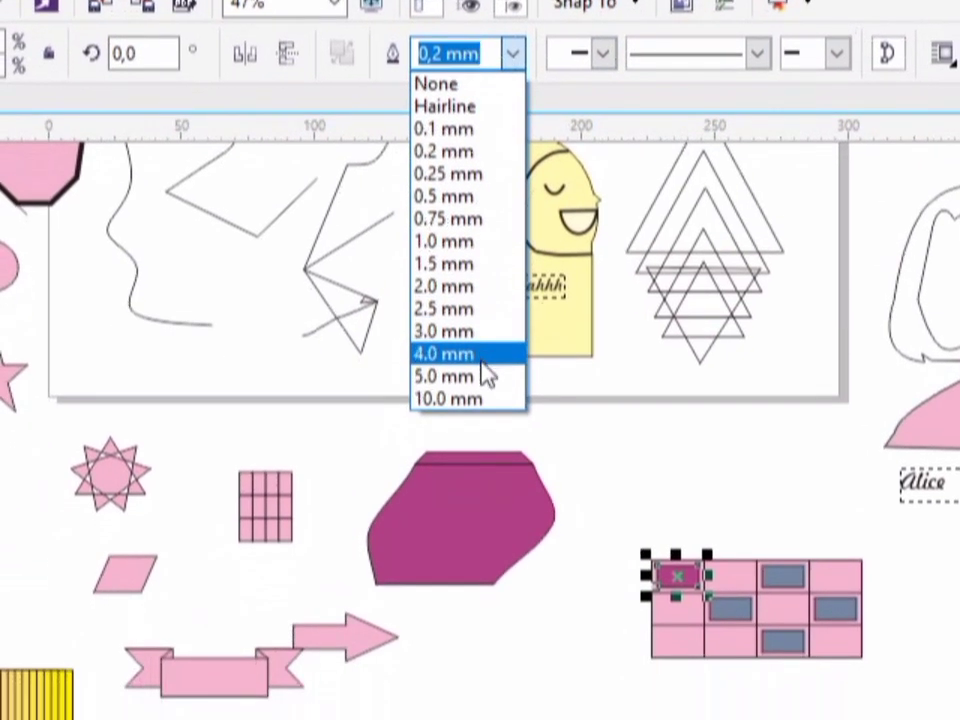
click(481, 362)
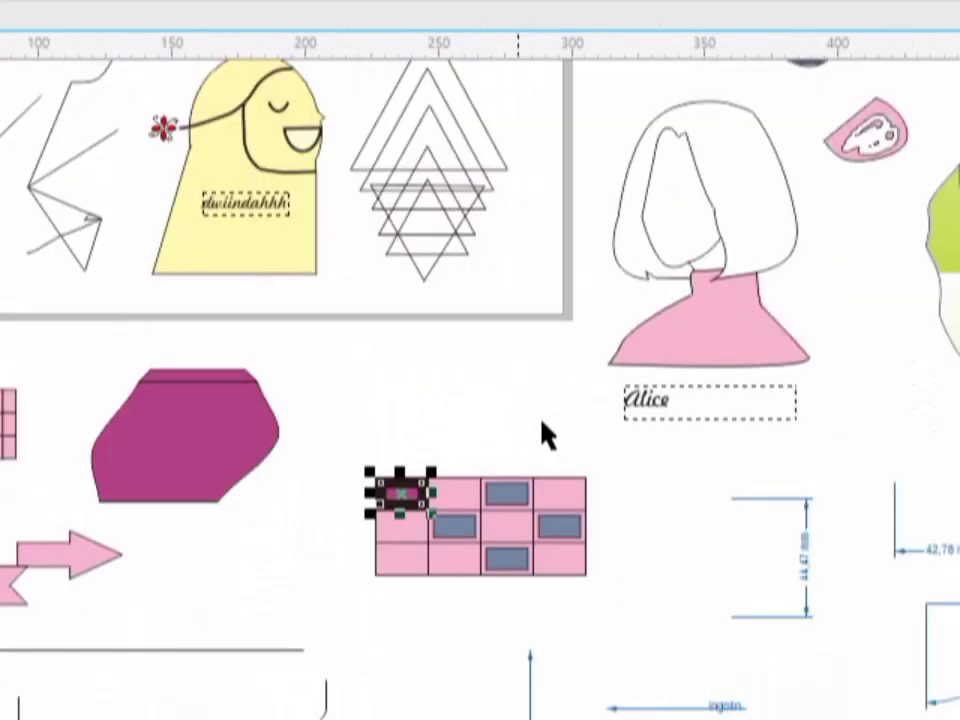